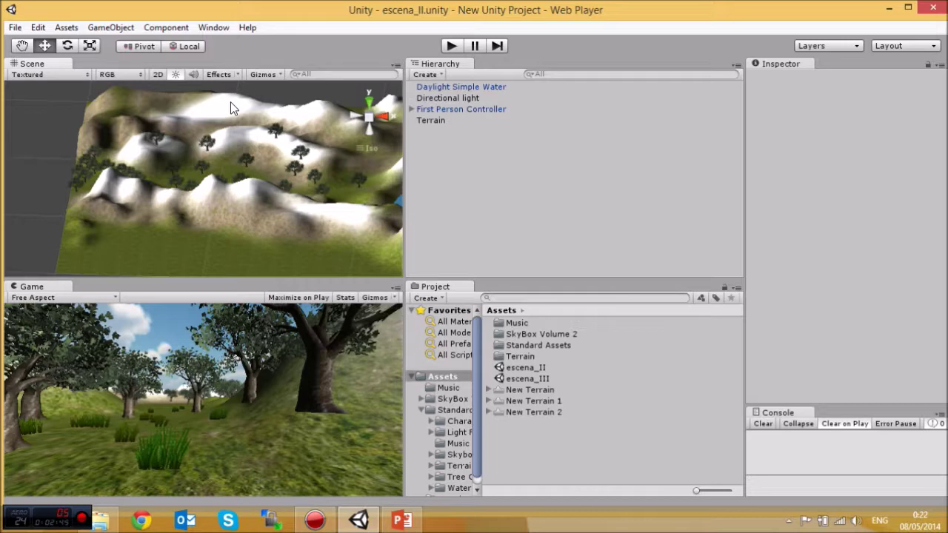
Compare the PowerPoint slide about Vista de Escena and Vista de Juego with Unity, and advance the presentation to slide 5.
left_click(888, 8)
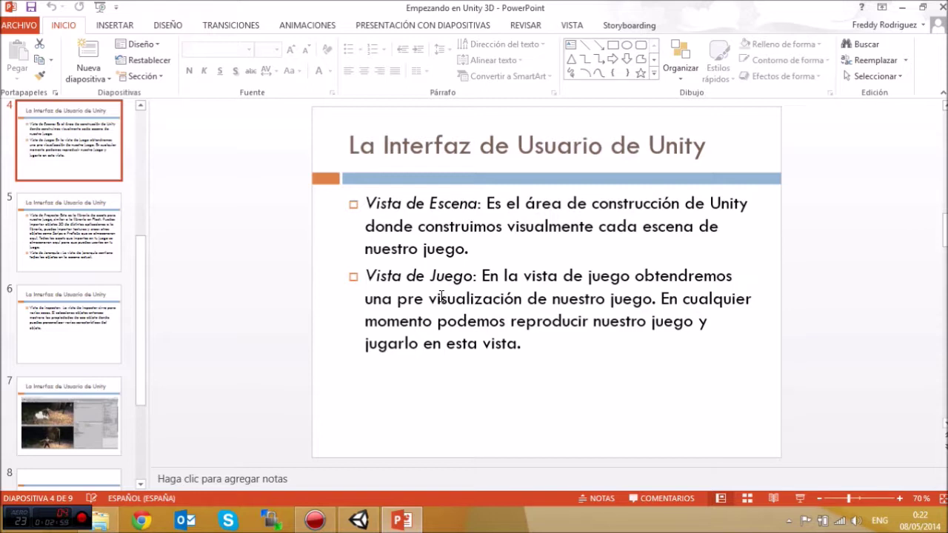
left_click(359, 520)
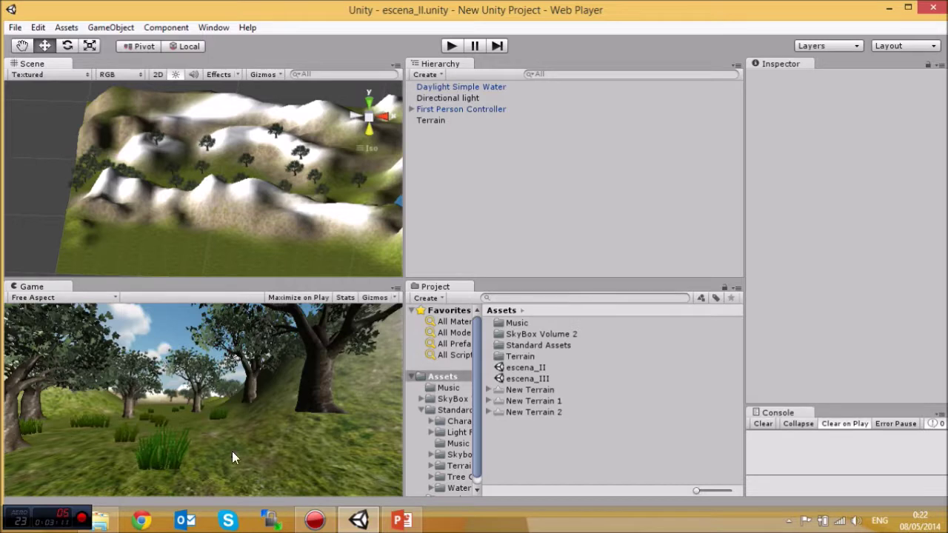
left_click(360, 521)
scroll(222, 381, "down", 1)
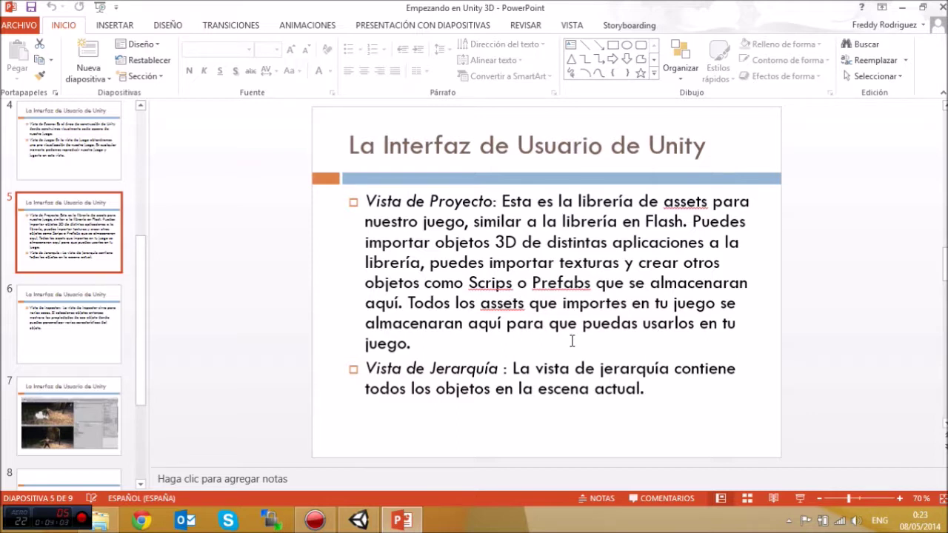
Switch to Unity, select the root Assets folder in the Project view, and return to the PowerPoint presentation.
left_click(360, 520)
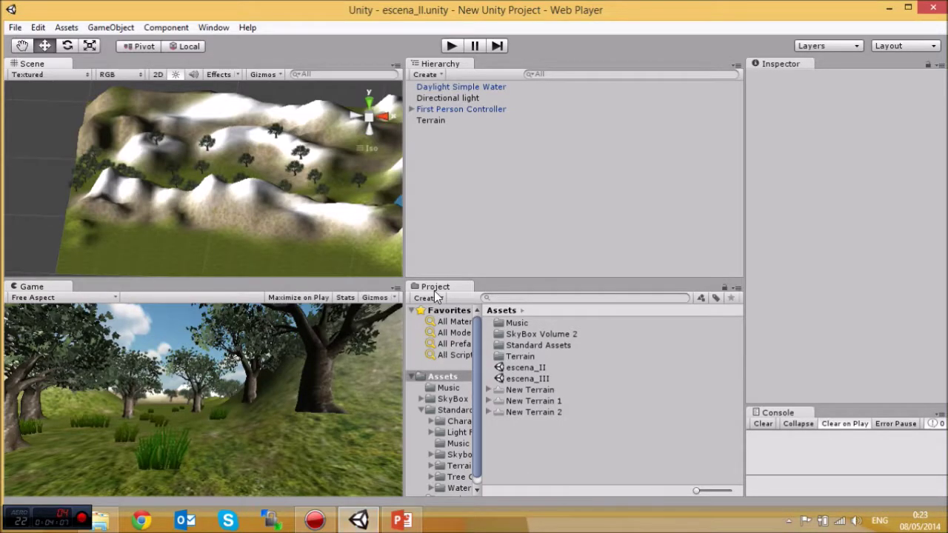
left_click(437, 376)
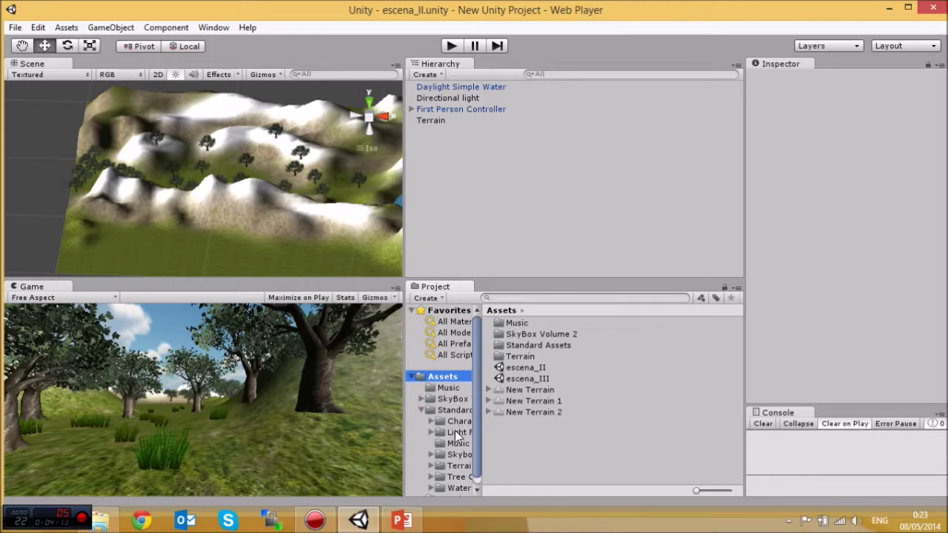
mouse_move(369, 521)
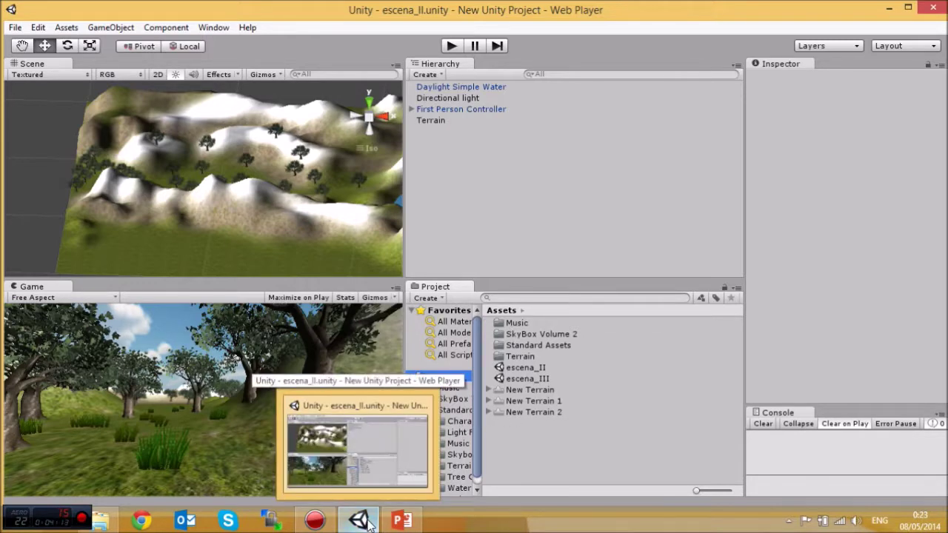
left_click(369, 521)
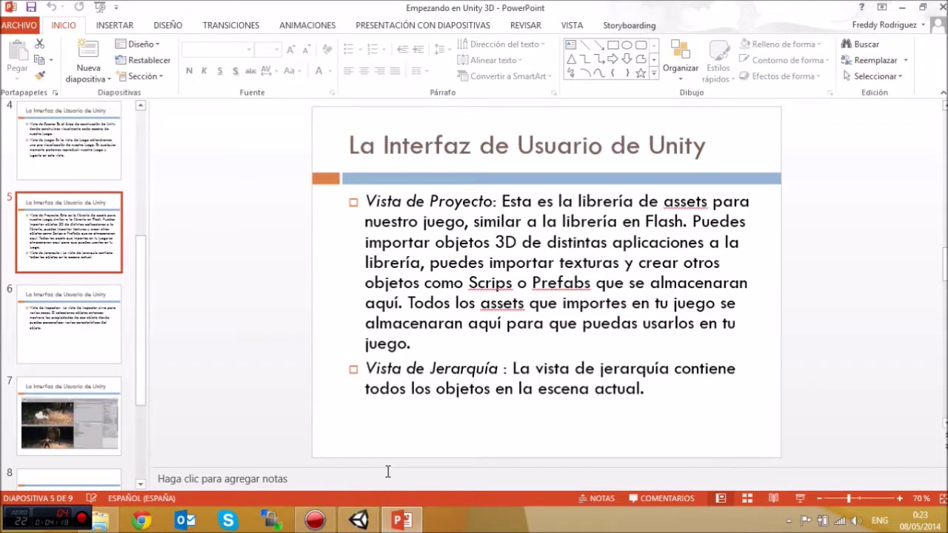
Switch to Unity and inspect the Daylight Simple Water, Directional light, First Person Controller and Terrain objects in the Hierarchy.
left_click(370, 521)
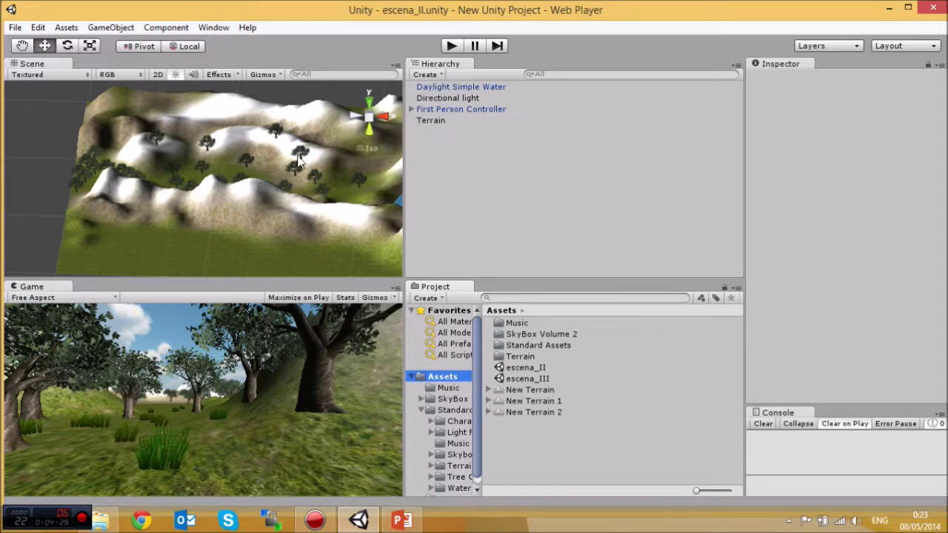
left_click(46, 63)
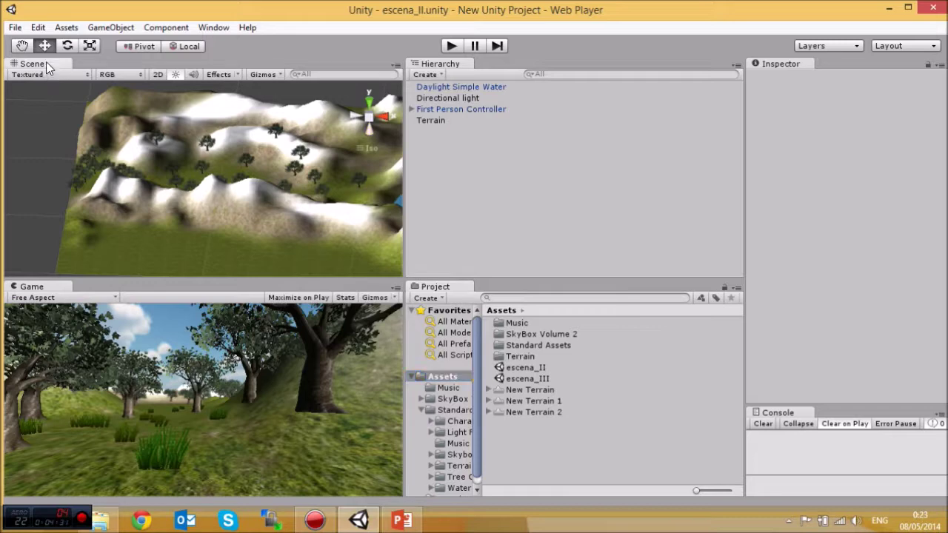
left_click(473, 87)
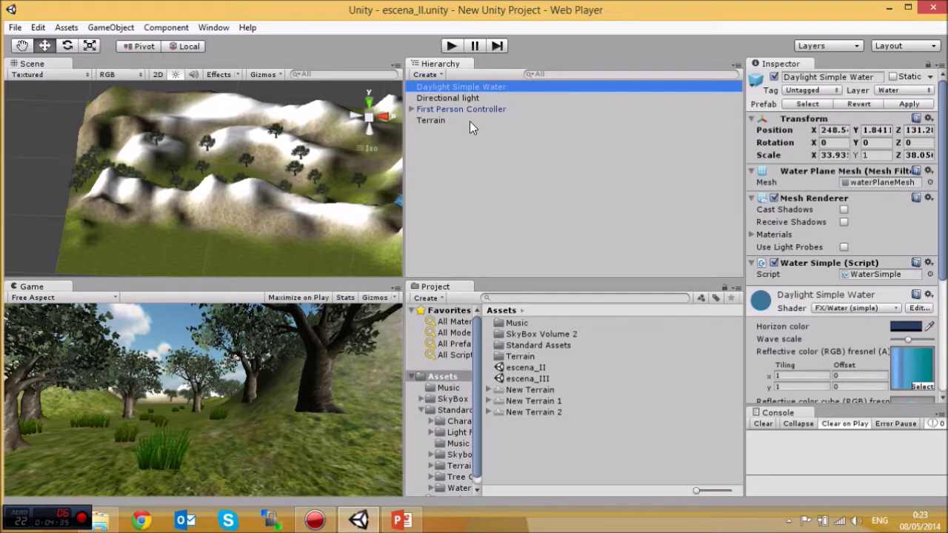
left_click(469, 98)
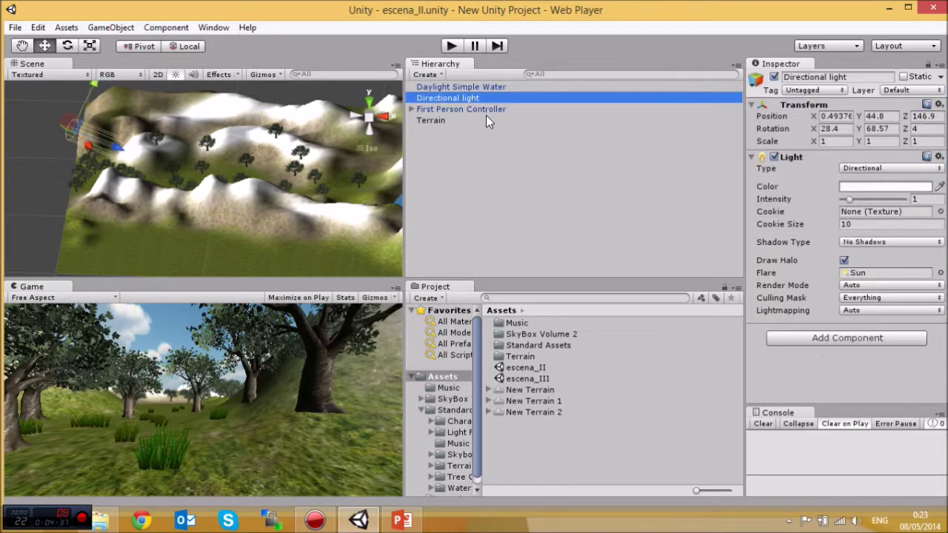
left_click(471, 111)
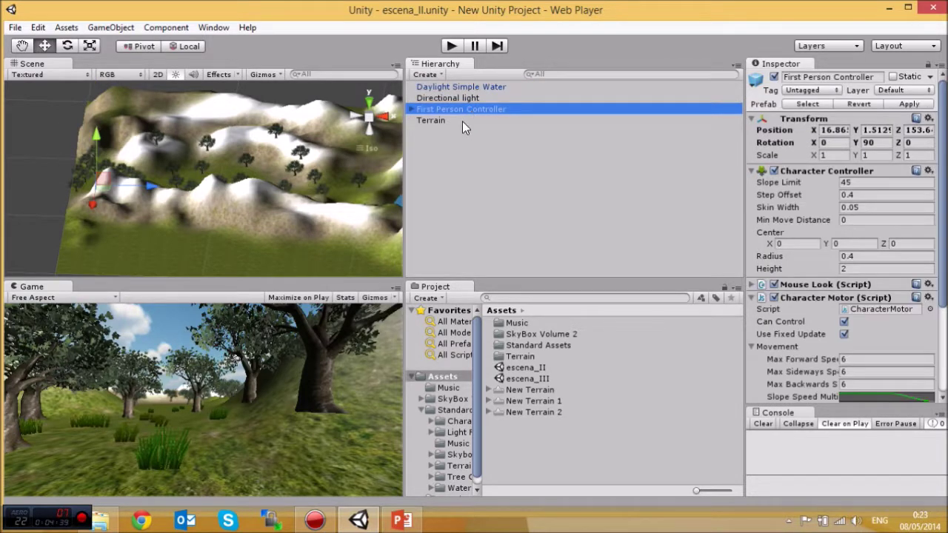
left_click(433, 121)
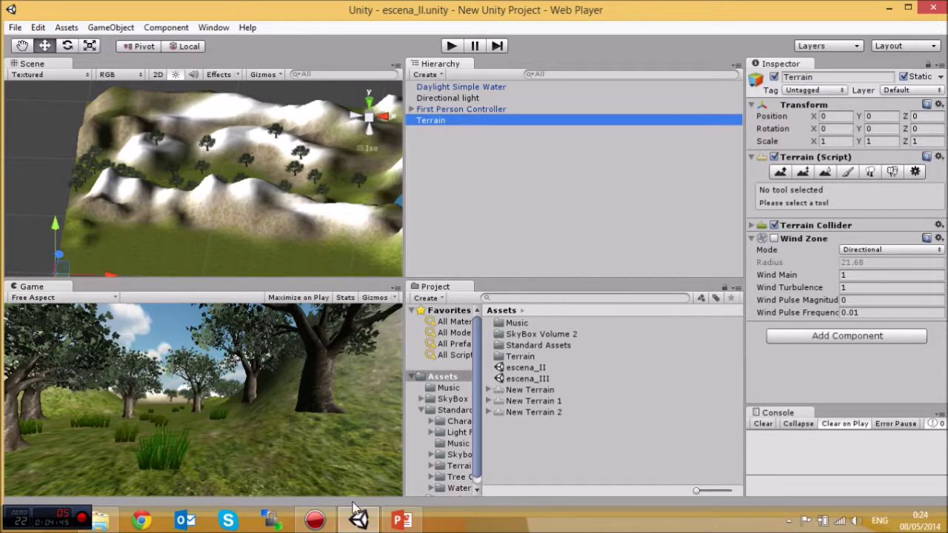
Switch to PowerPoint, display slide 6 about the Vista de inspector, and return to Unity.
left_click(402, 521)
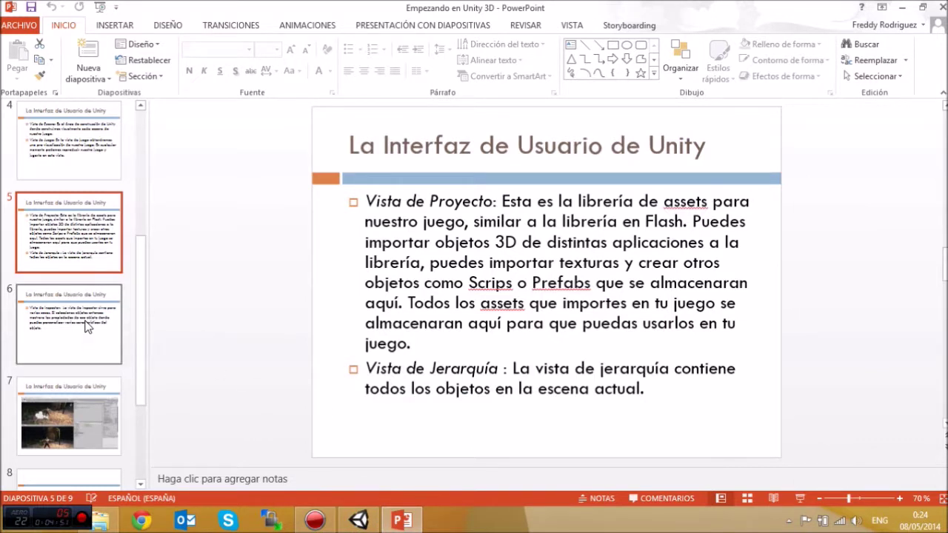
left_click(86, 328)
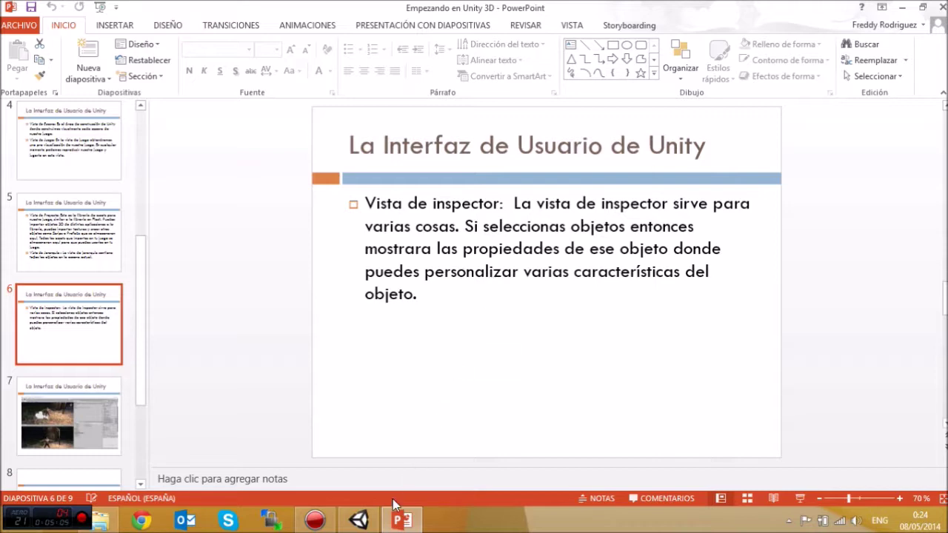
left_click(369, 524)
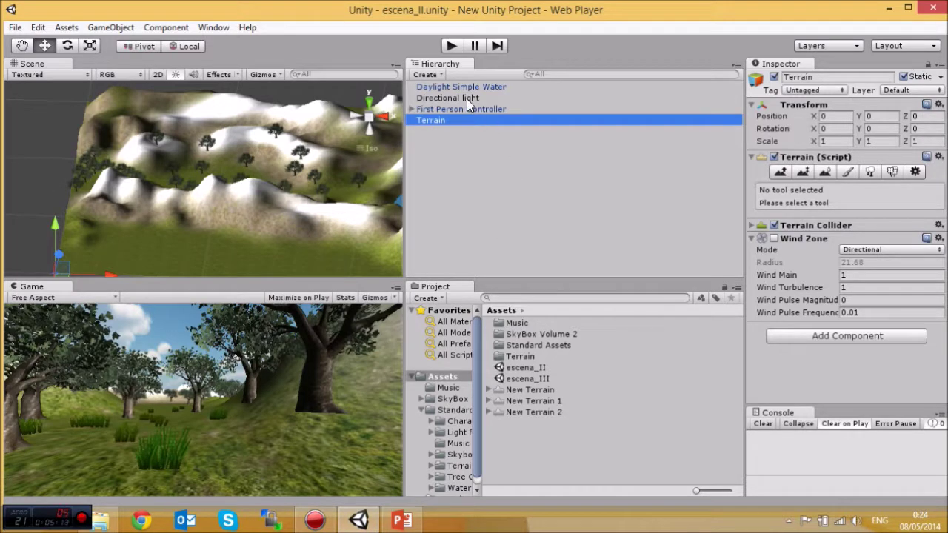
Inspect the Directional light's properties and its available light types, keeping the Directional type.
left_click(467, 98)
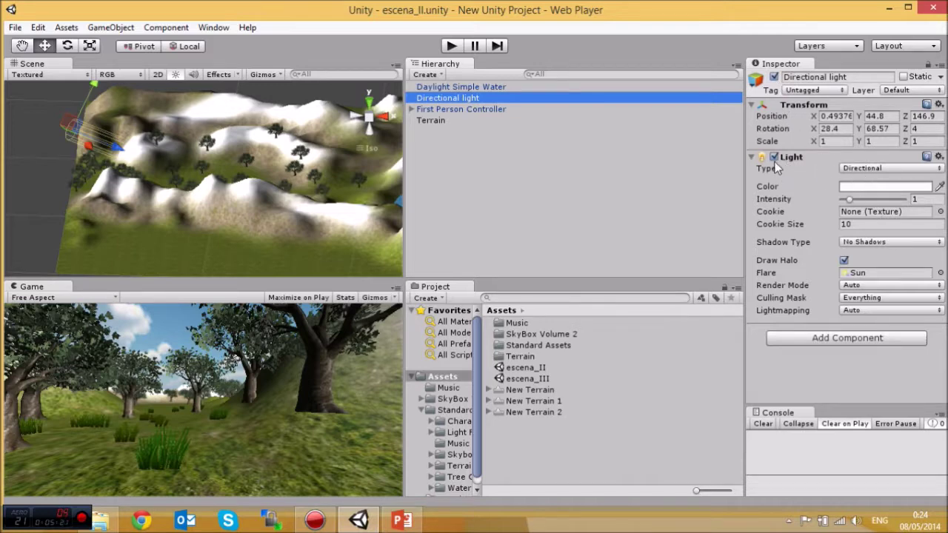
left_click(865, 169)
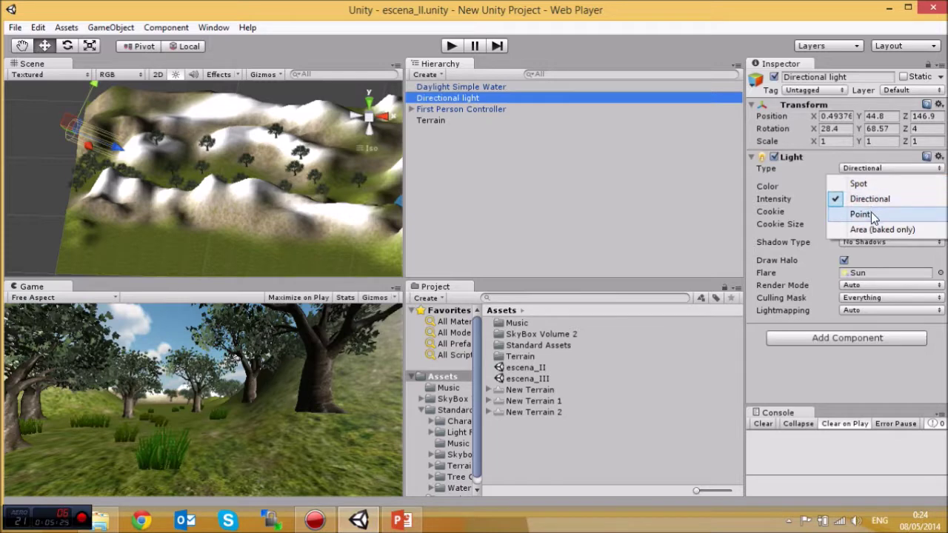
left_click(787, 191)
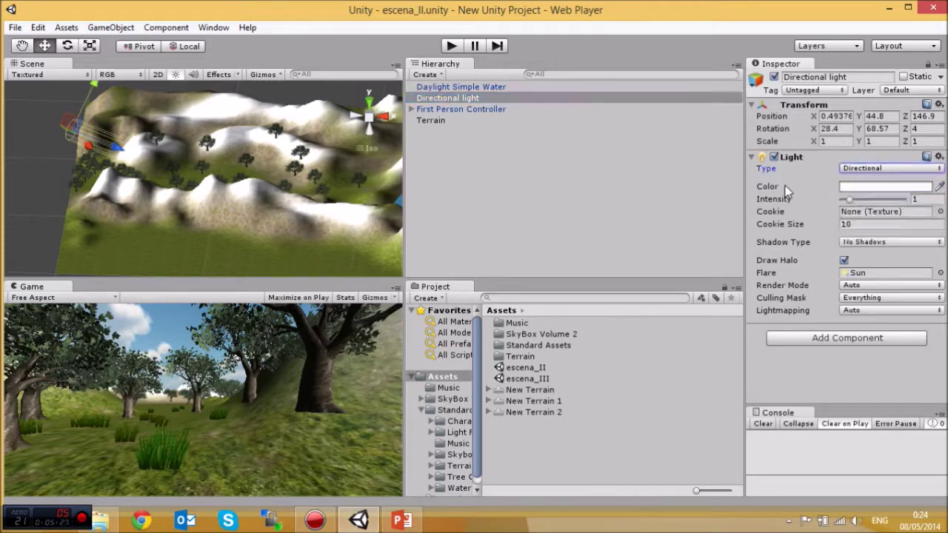
Sample a white color for the Directional light with the eyedropper and view its color settings without further changes.
left_click(936, 188)
left_click(904, 189)
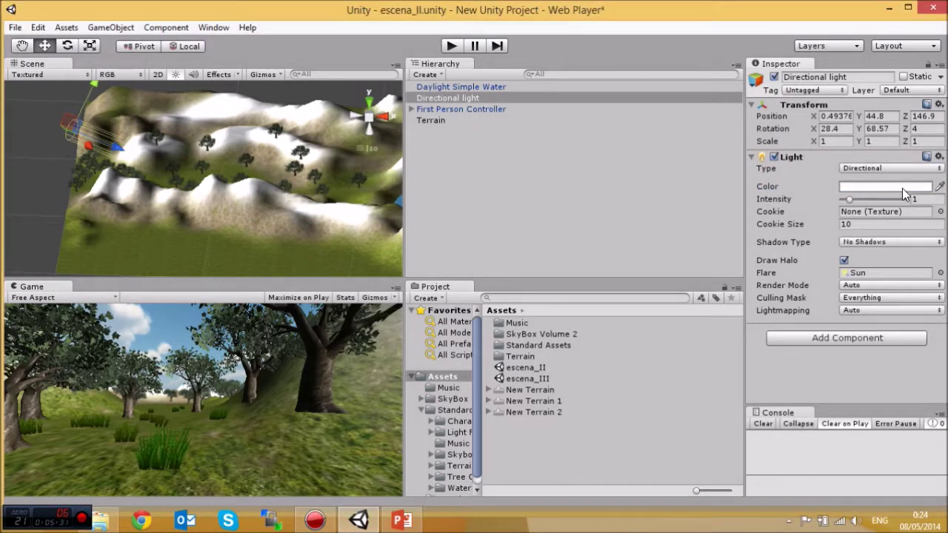
left_click(863, 186)
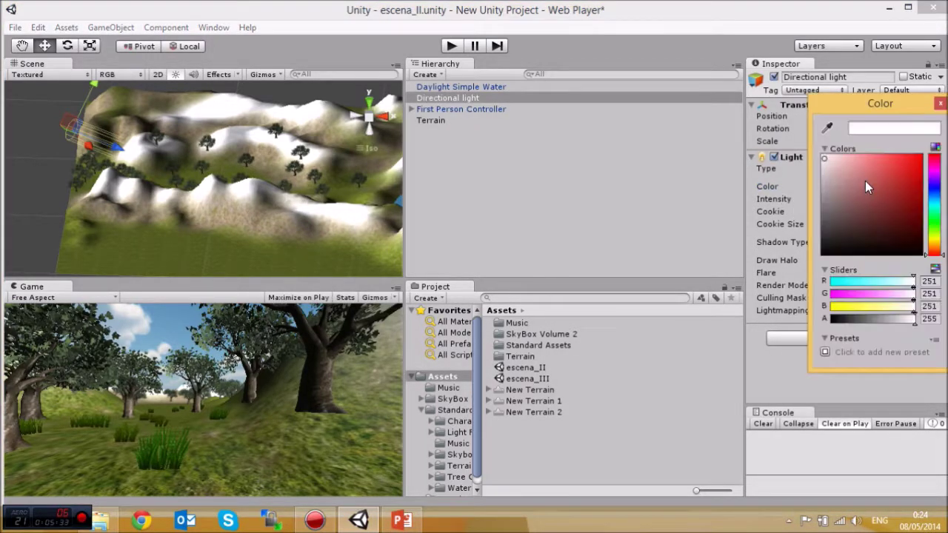
left_click(939, 103)
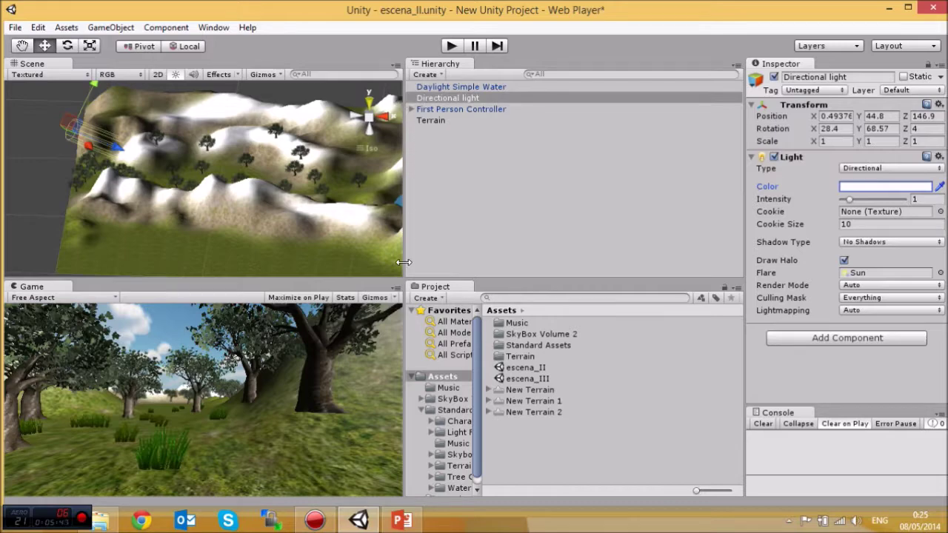
Switch to PowerPoint and view slides 7 through 9, ending on the Primeros Pasos slide.
left_click(360, 519)
left_click(100, 387)
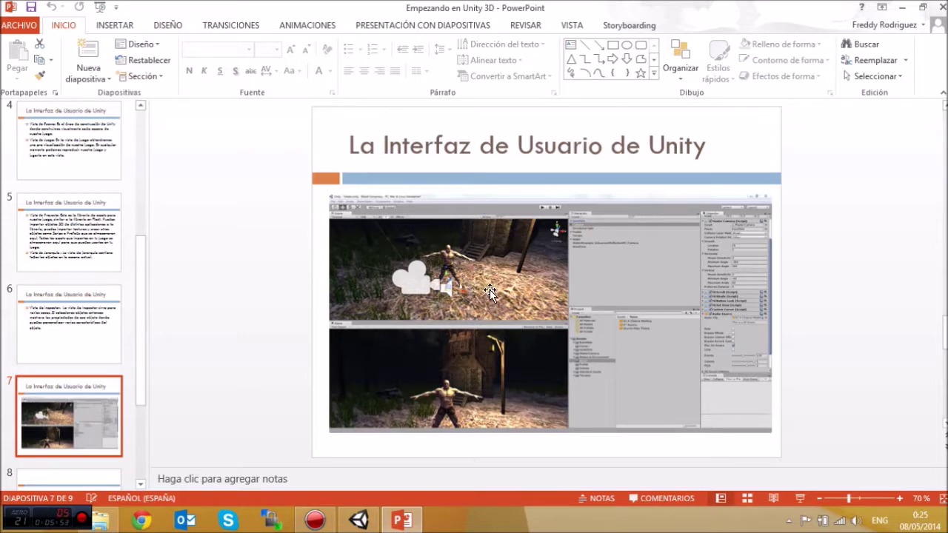
scroll(151, 302, "down", 1)
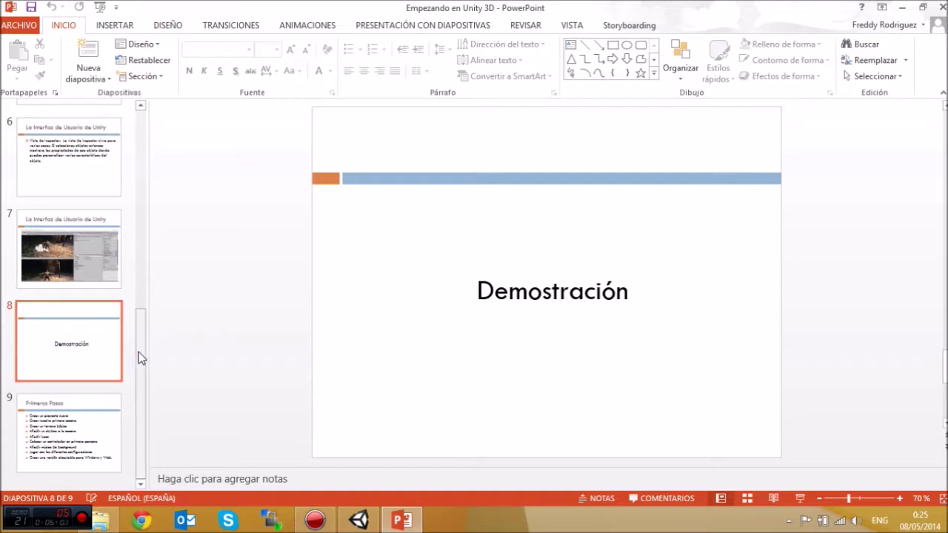
left_click(96, 406)
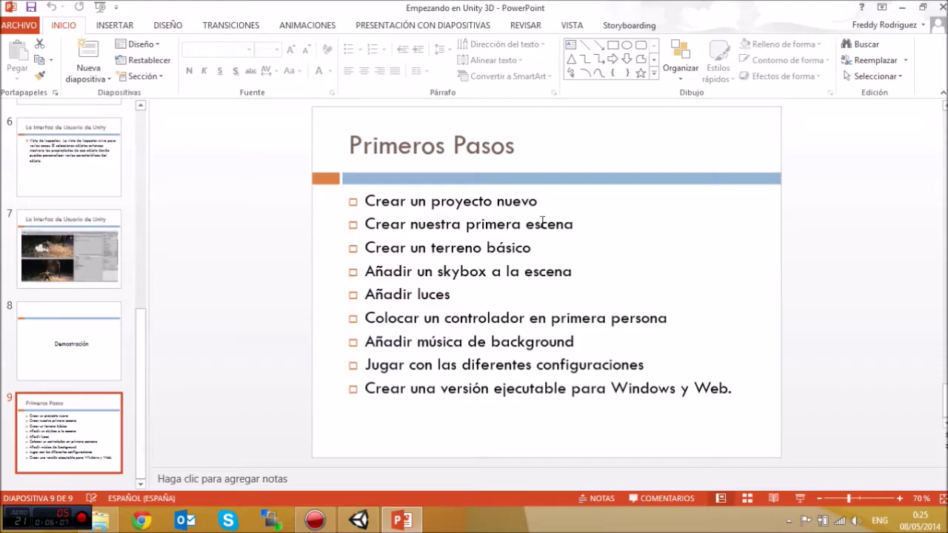
Switch to Unity and start a new project in the Documents folder, naming it CapacitacionInternaUnity3D.
left_click(358, 519)
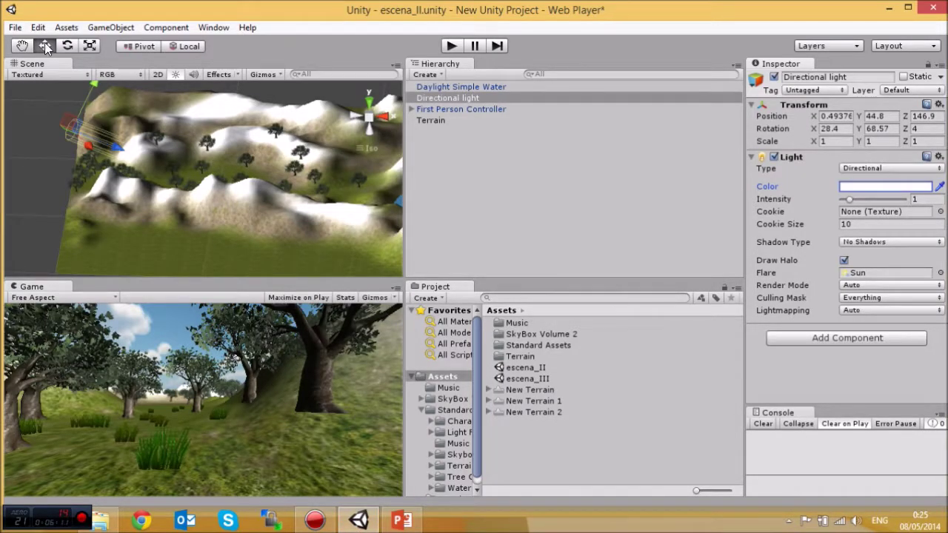
left_click(16, 30)
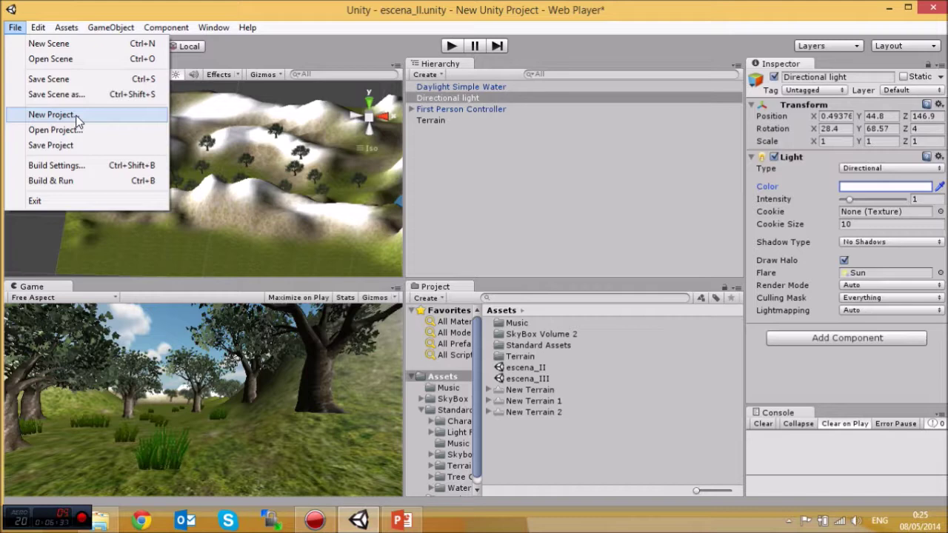
left_click(52, 115)
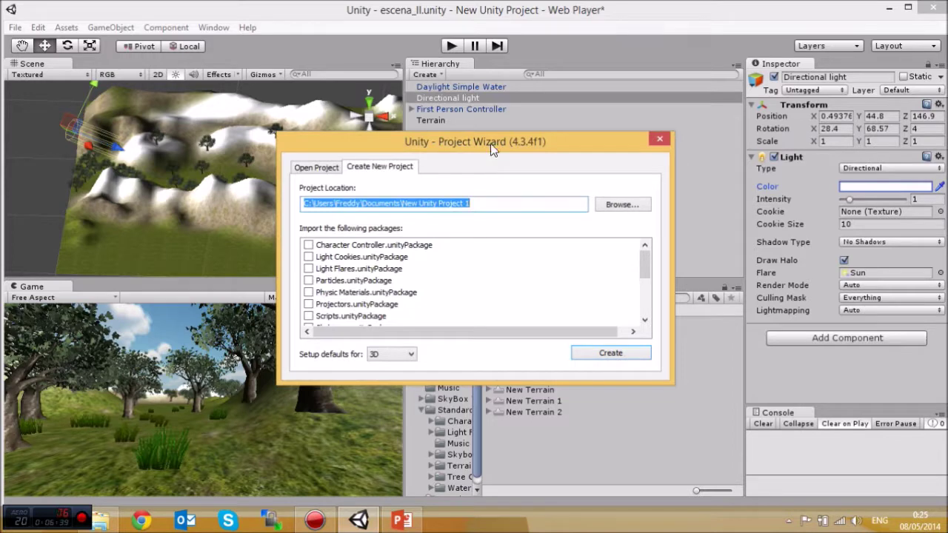
left_click(402, 205)
left_click_drag(402, 205, 471, 205)
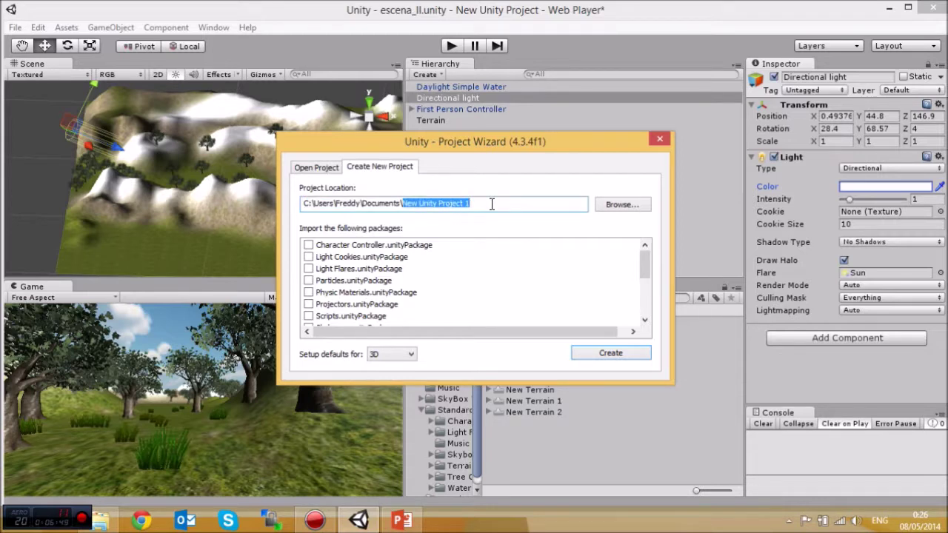
type("C")
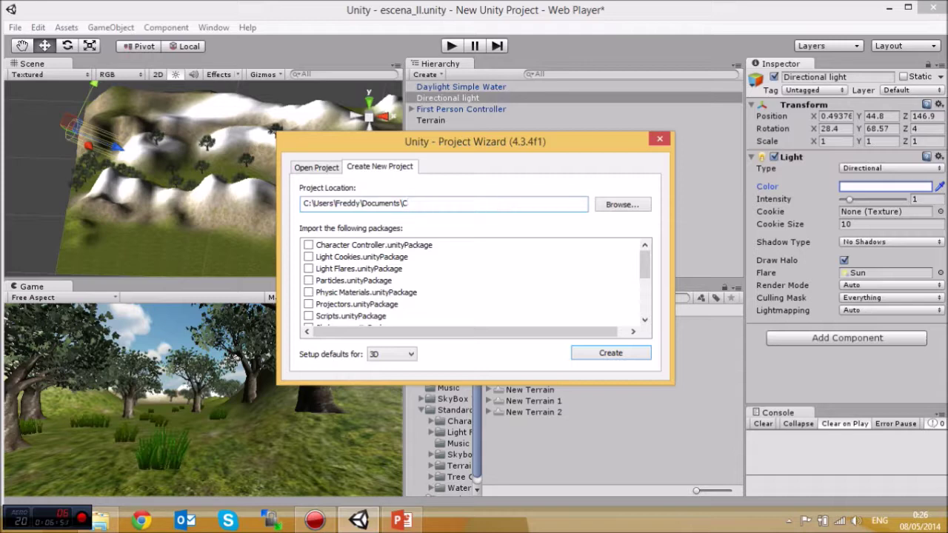
type("apacitacionInternaUnity3D")
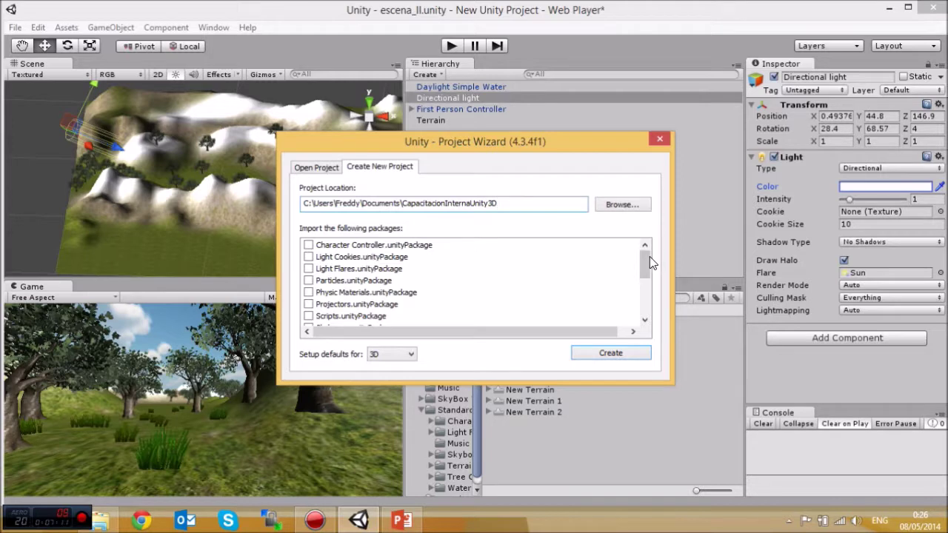
Create the project with 3D setup defaults and no imported packages, discarding the changes to escena_II.
mouse_move(645, 265)
left_mouse_down()
mouse_move(640, 271)
mouse_move(639, 250)
left_mouse_up()
left_click(406, 355)
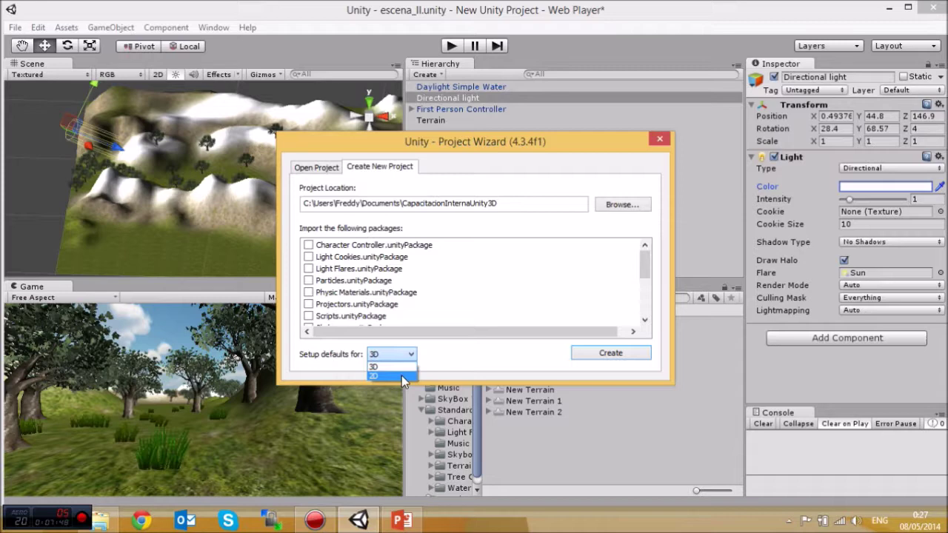
left_click(402, 369)
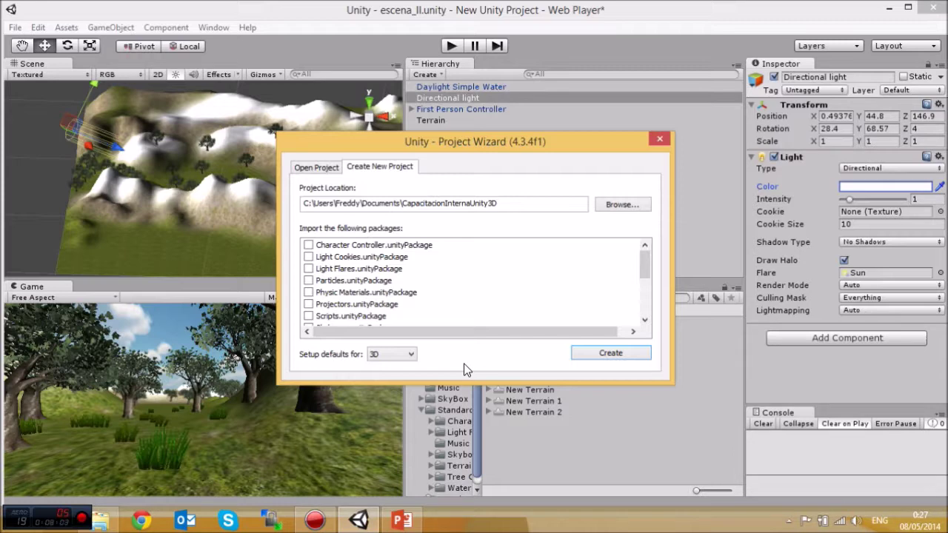
left_click(603, 355)
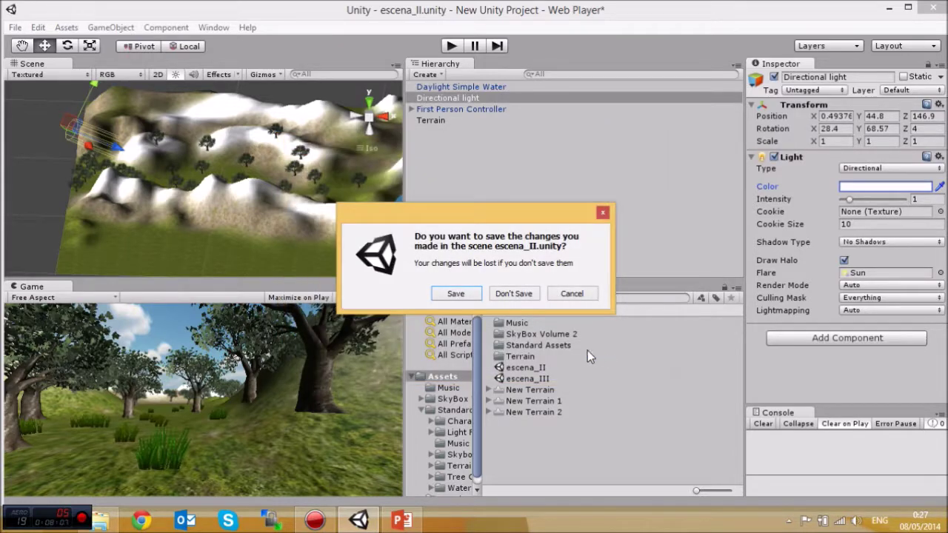
left_click(512, 294)
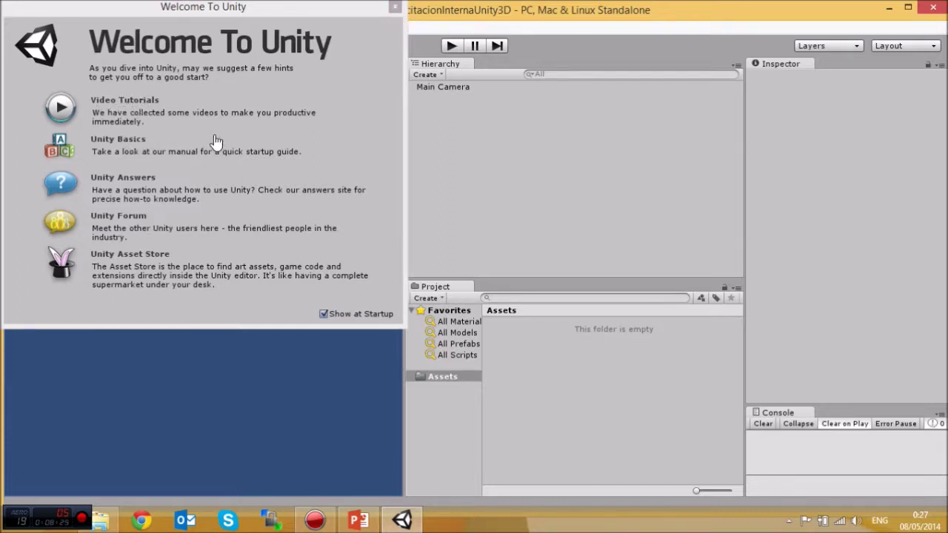
Dismiss the welcome window and save the current scene as escenaI in the project's Assets folder.
left_click(395, 8)
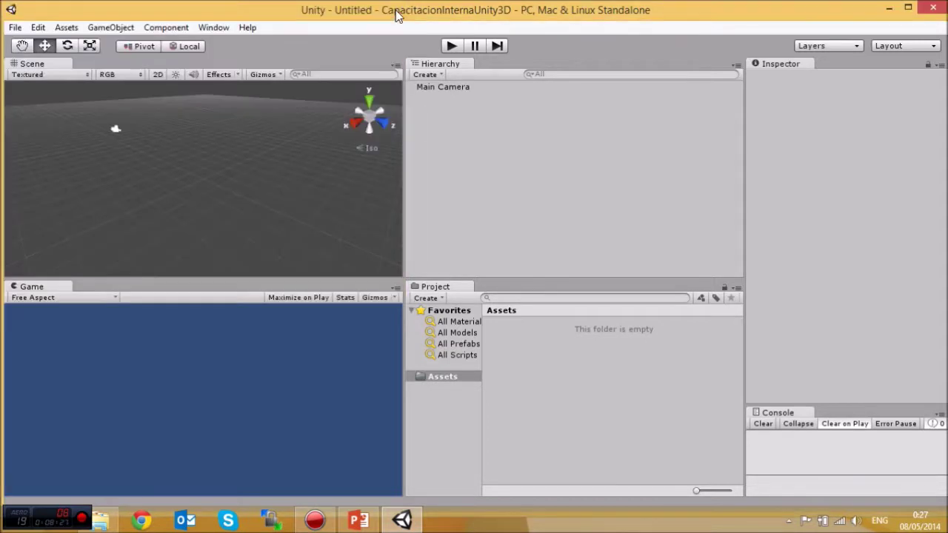
left_click_drag(195, 175, 141, 193, "alt")
left_click_drag(273, 184, 186, 170, "alt")
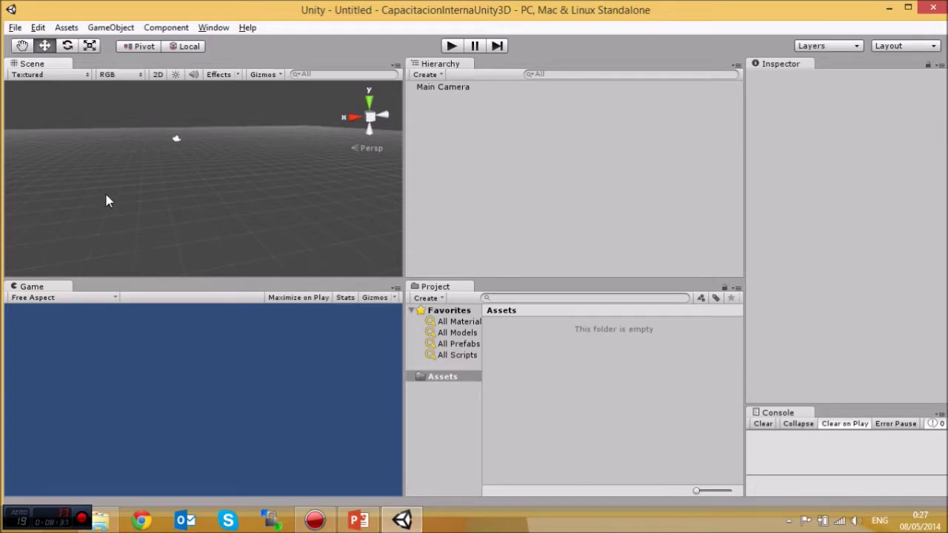
left_click(16, 28)
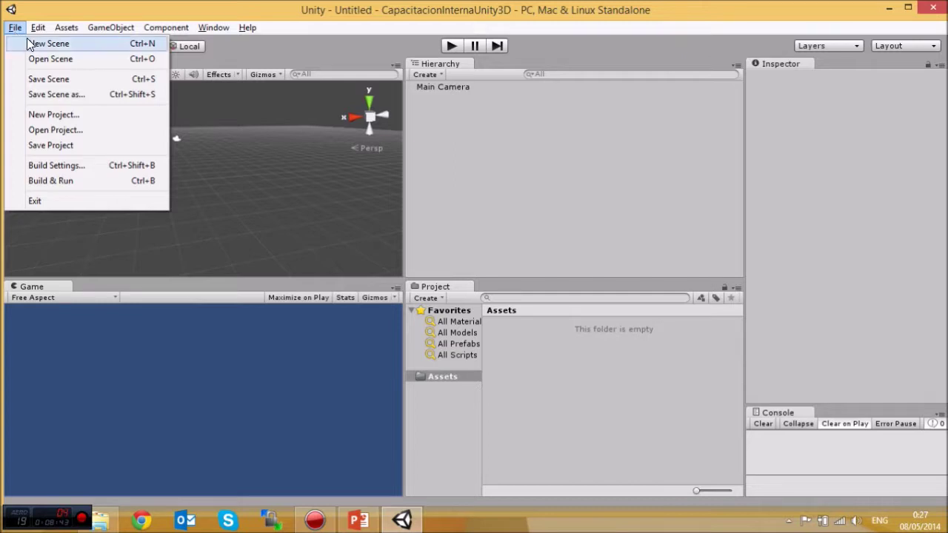
left_click(46, 79)
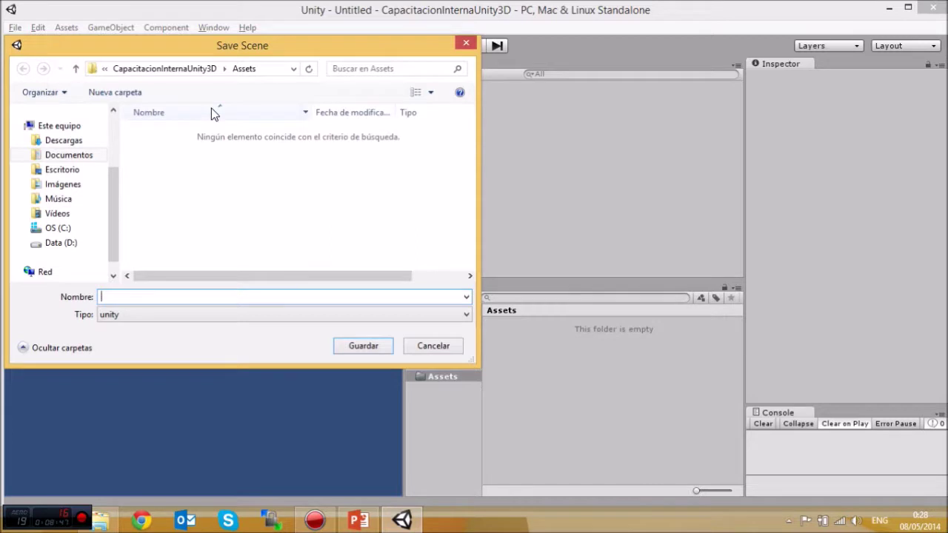
left_click_drag(218, 50, 419, 75)
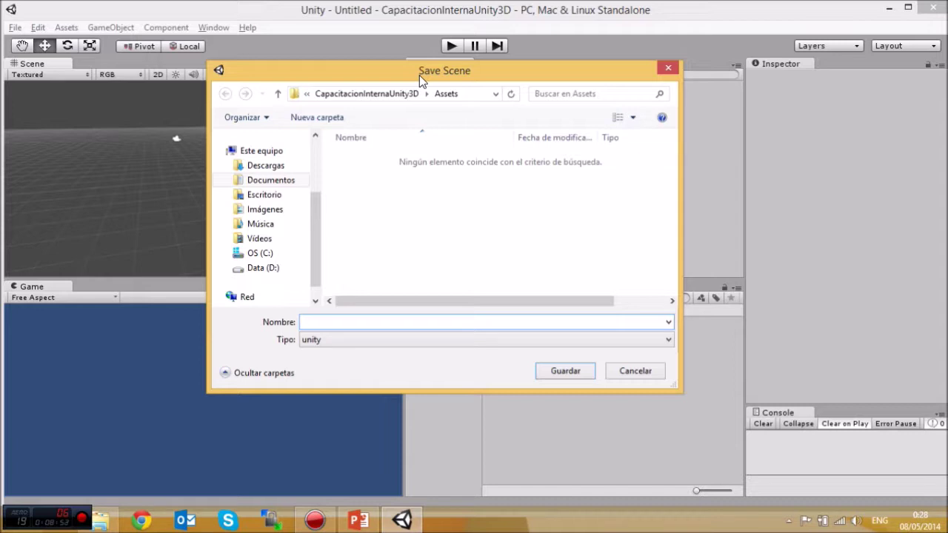
type("escena1")
left_click(565, 371)
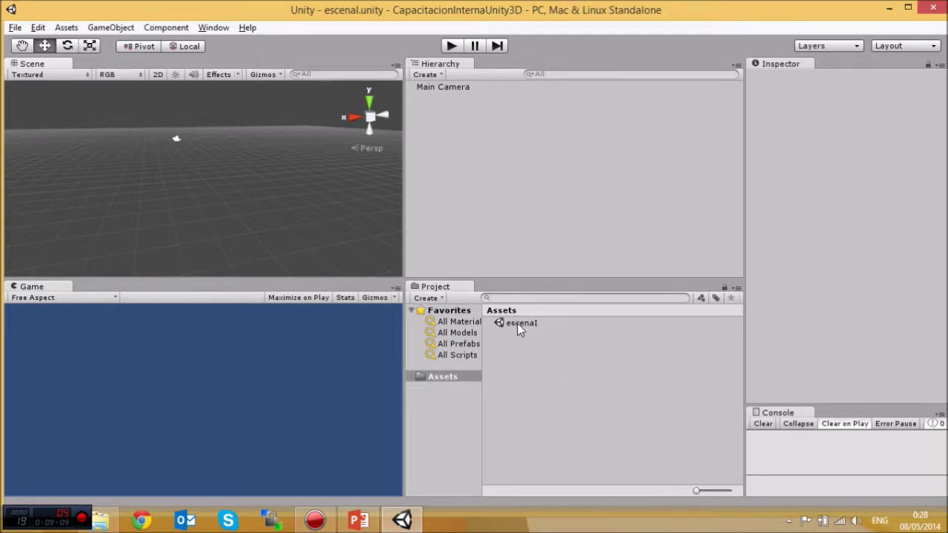
View the packages that can be imported into the Assets folder without importing any.
right_click(435, 377)
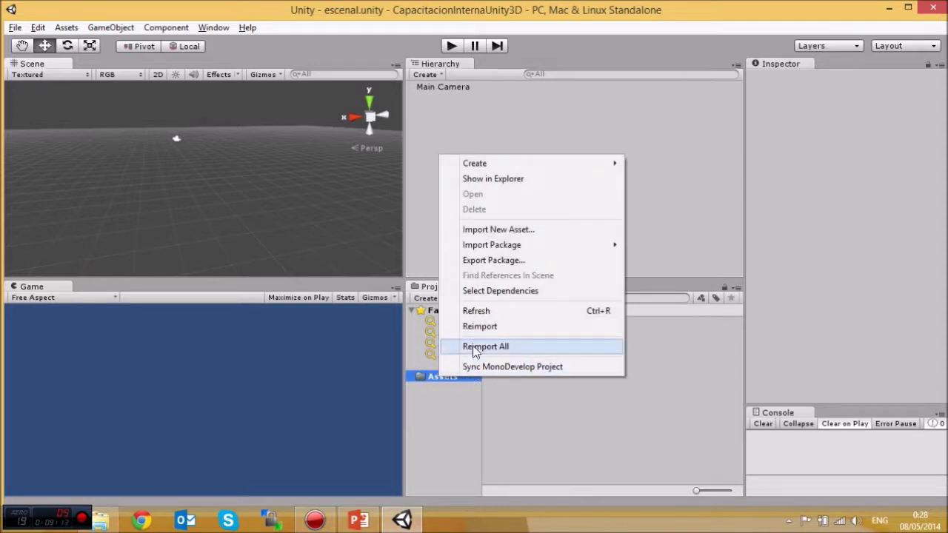
left_click(517, 312)
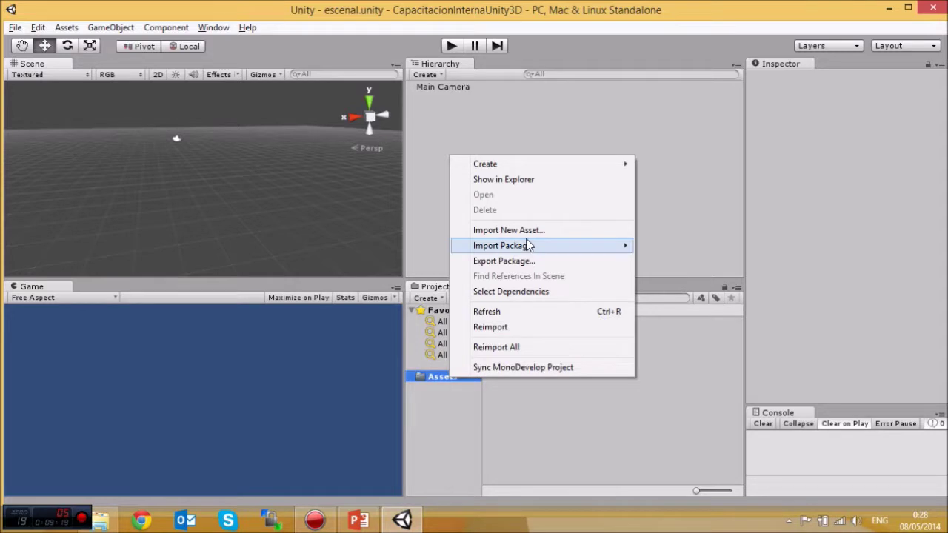
mouse_move(528, 245)
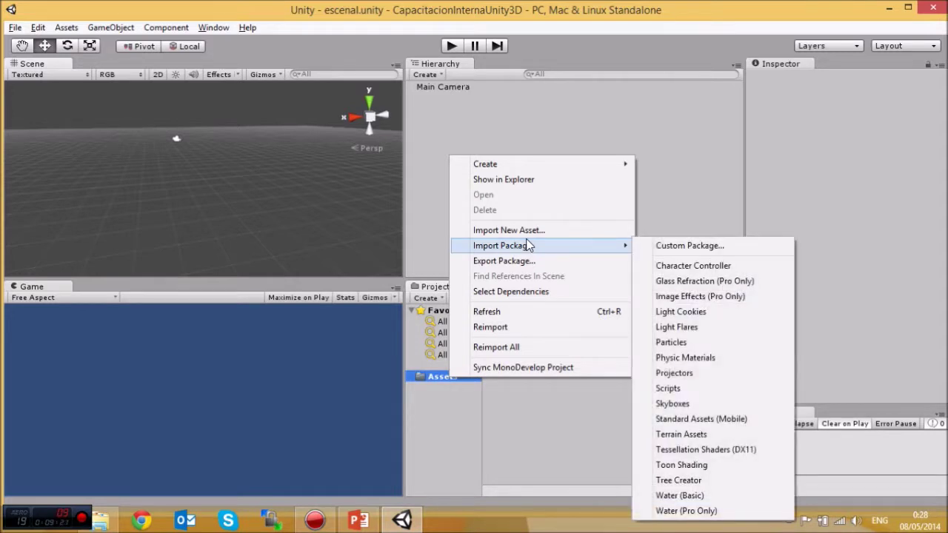
left_click(525, 445)
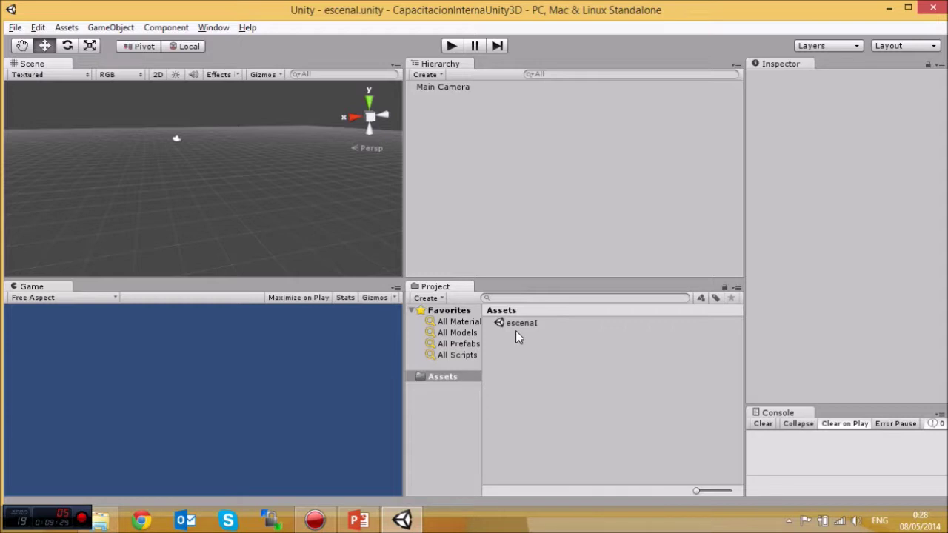
Switch to PowerPoint, review the Primeros Pasos slide up to the first-scene item, and return to Unity.
left_click(363, 522)
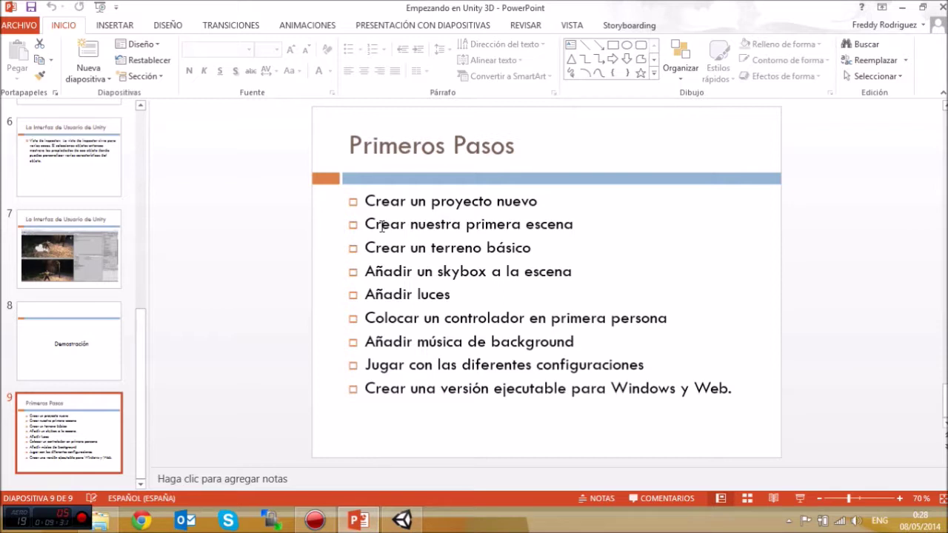
left_click(574, 226)
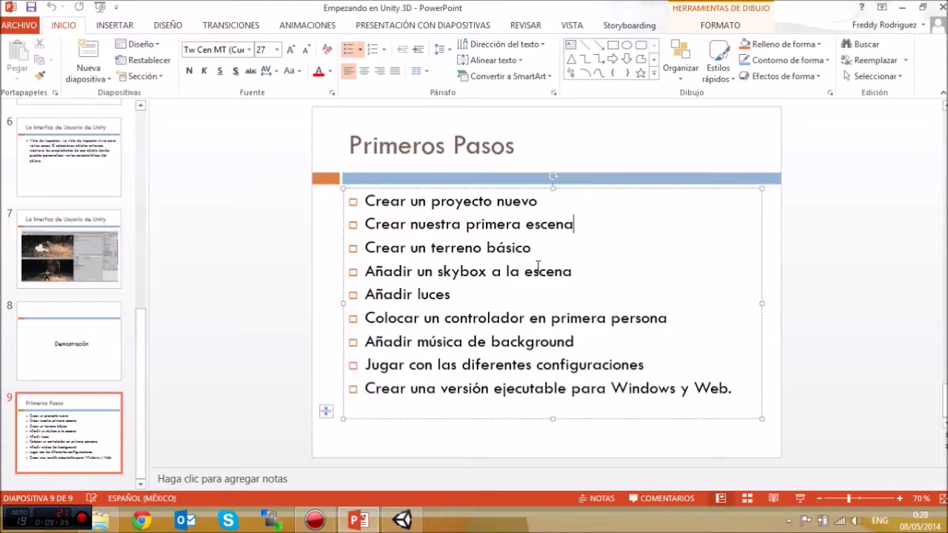
left_click(903, 11)
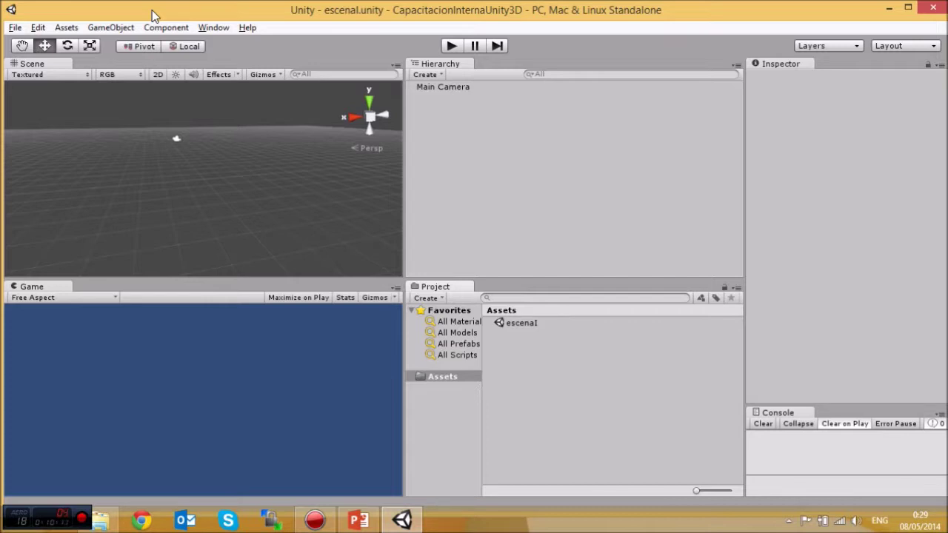
Add a Terrain object to escenaI and frame it in the scene view.
left_click(115, 29)
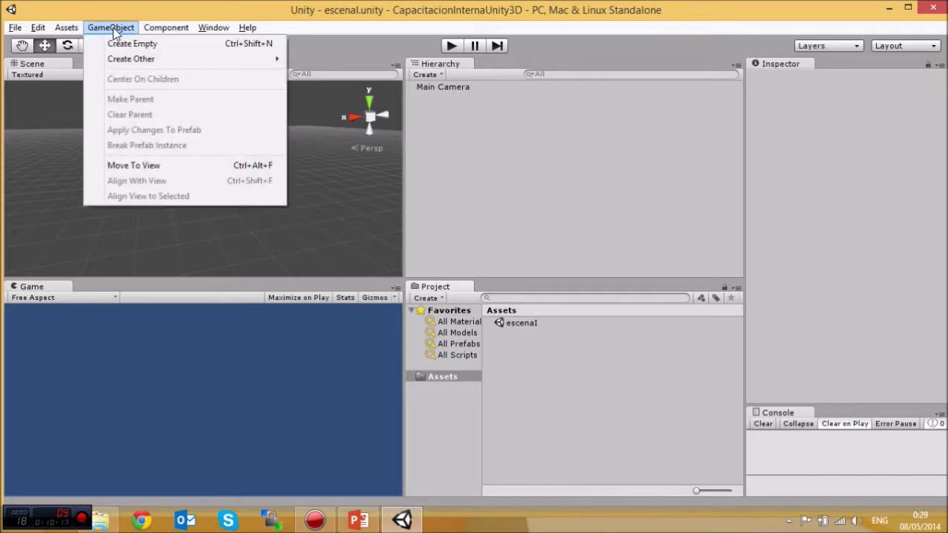
mouse_move(117, 64)
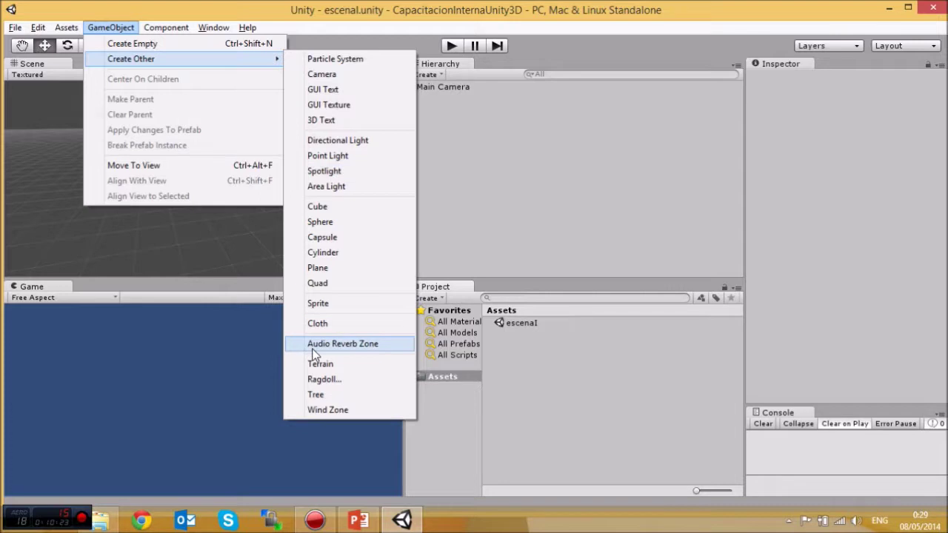
left_click(321, 364)
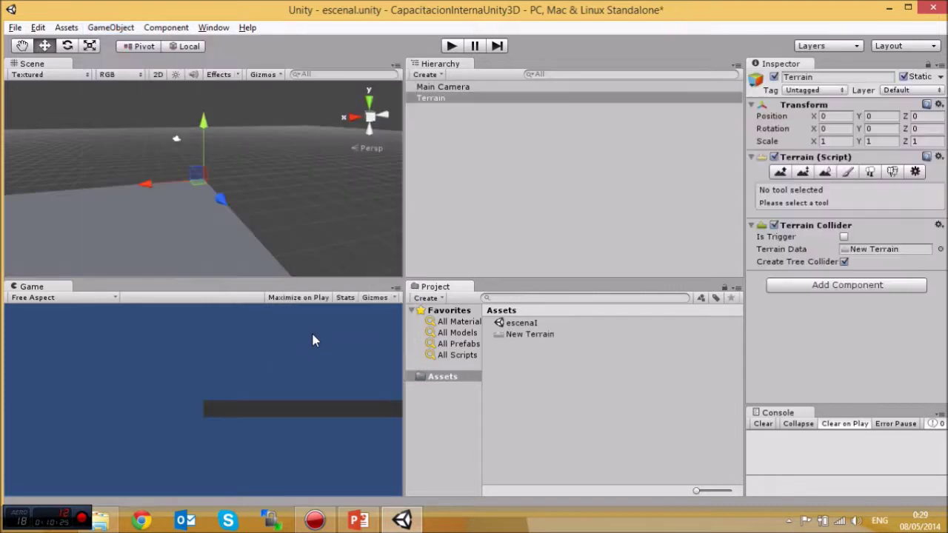
double_click(434, 97)
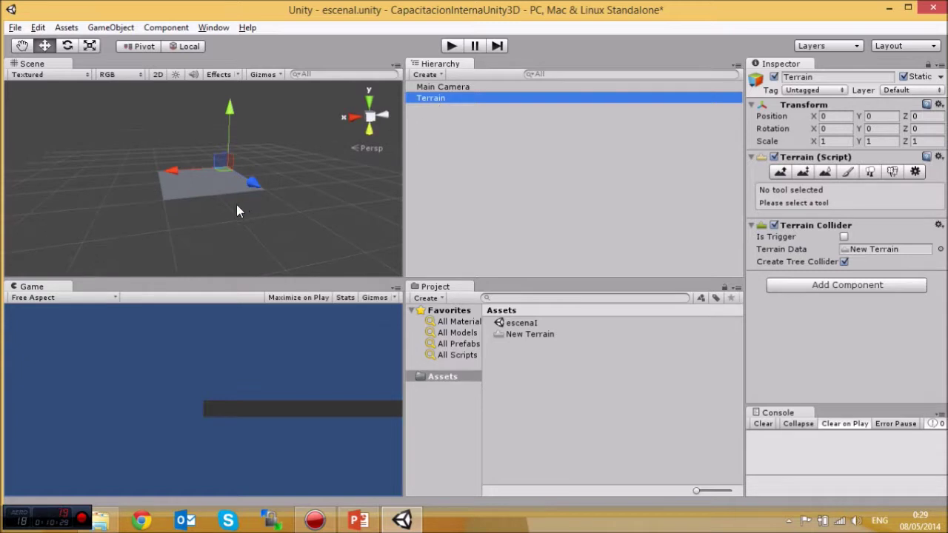
scroll(254, 184, "up", 3)
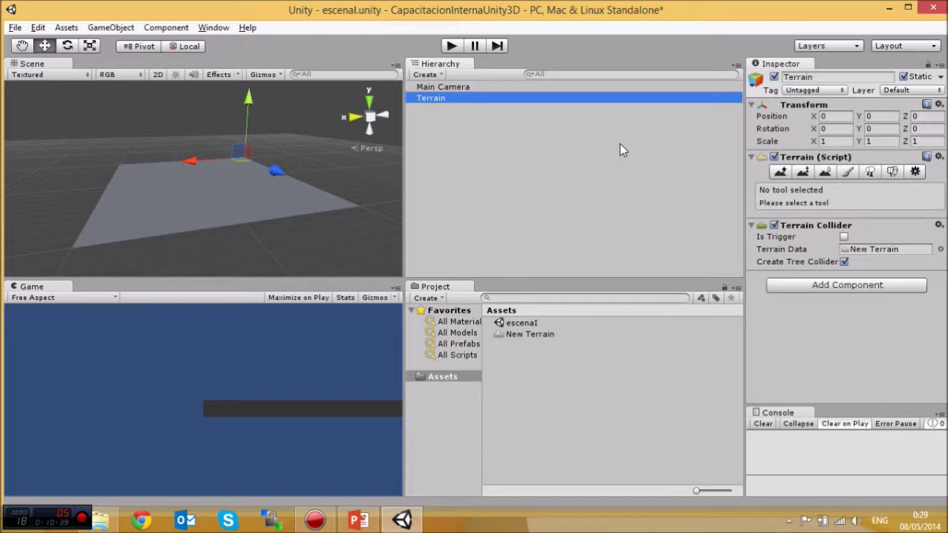
Examine the terrain's Raise / Lower, Paint Height, Smooth Height, Paint Texture, Place Trees and Paint Details tools.
left_click(778, 175)
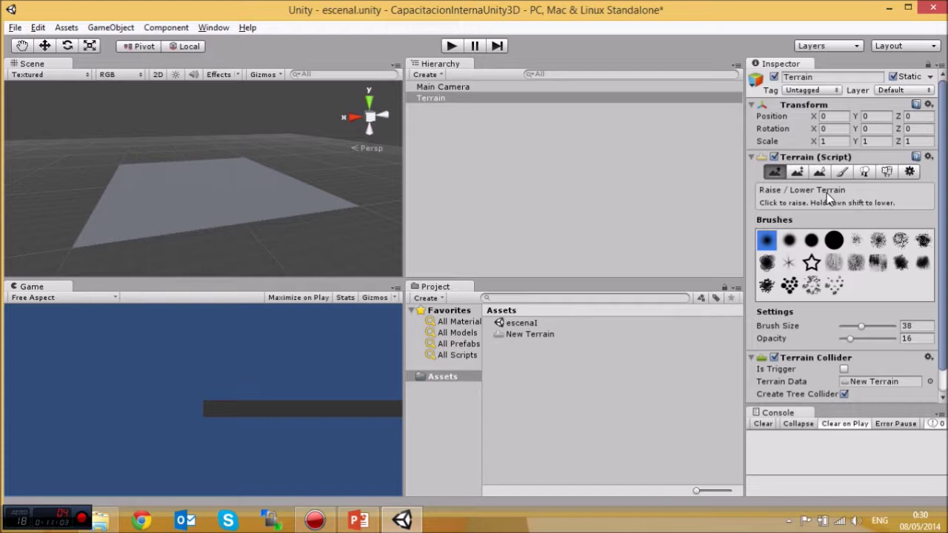
left_click(797, 172)
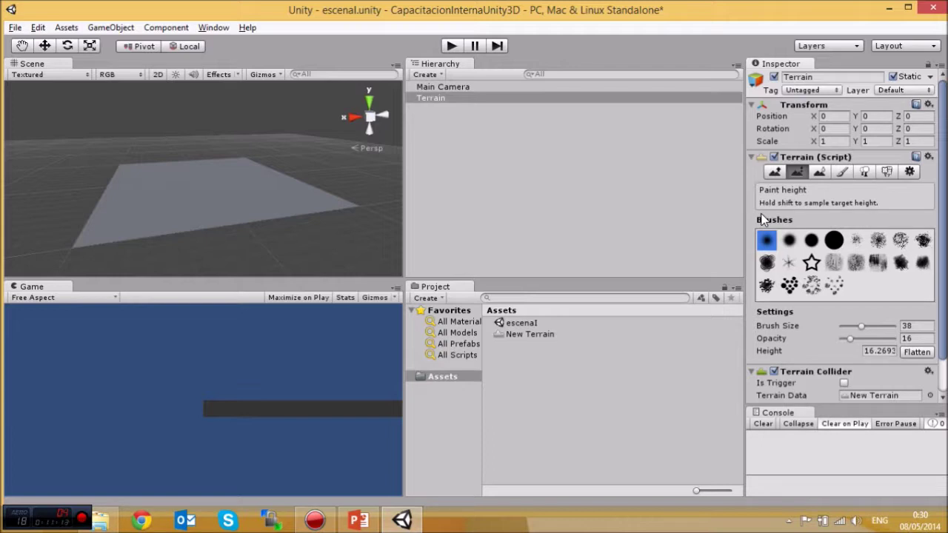
left_click(819, 172)
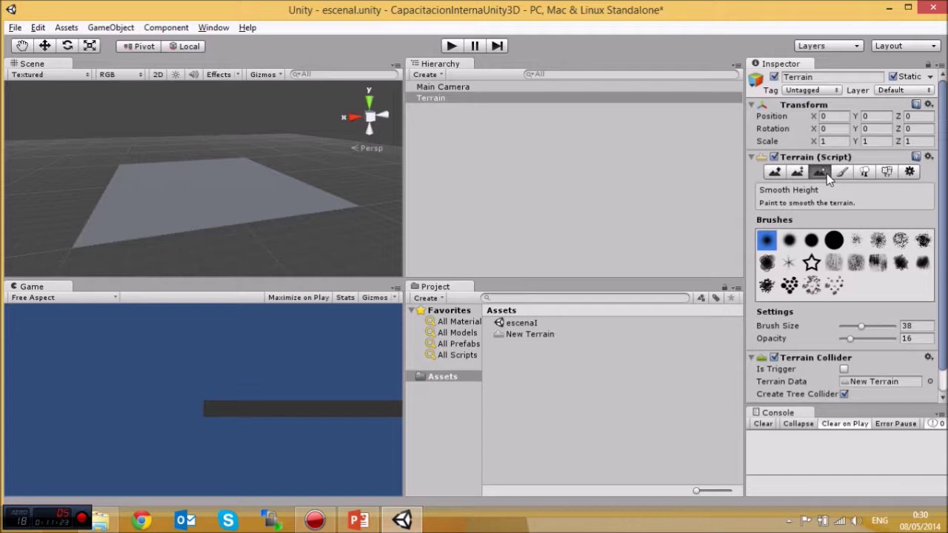
left_click(843, 172)
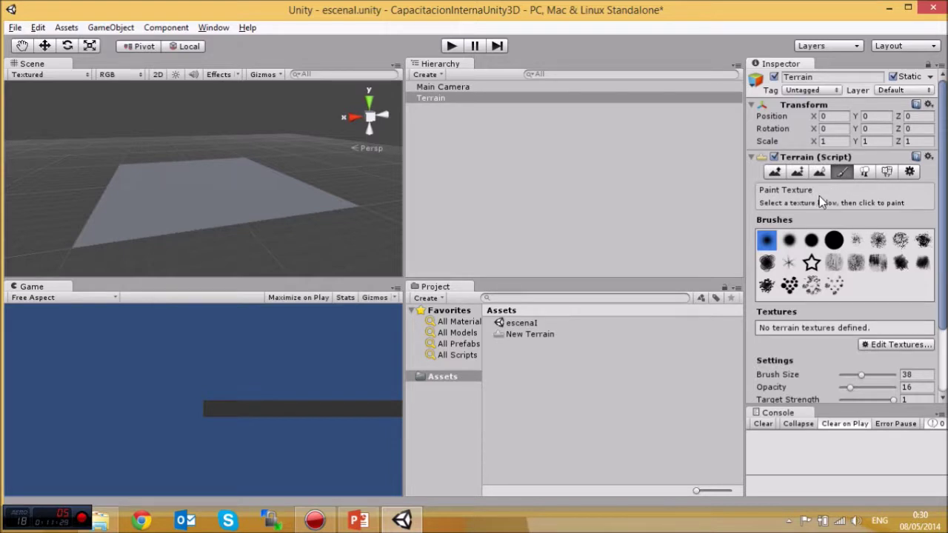
left_click(864, 173)
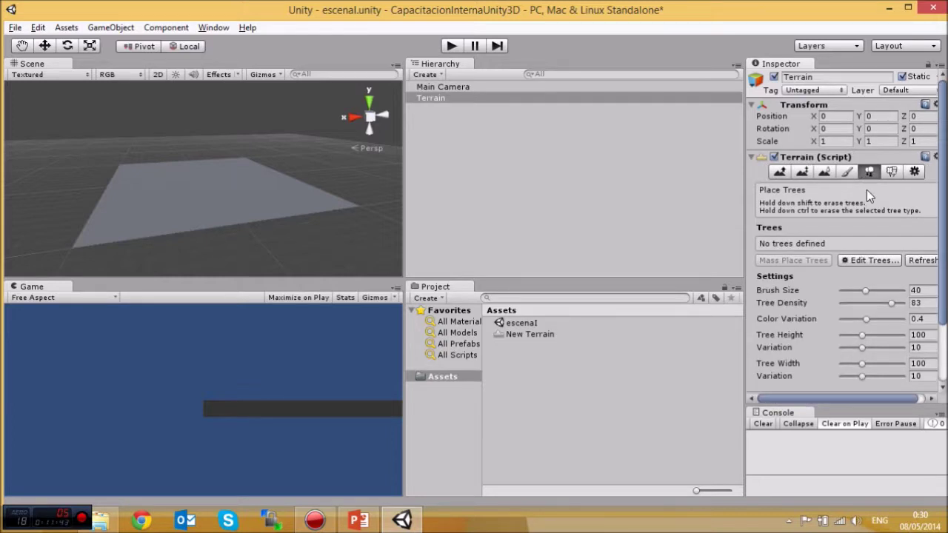
left_click(890, 173)
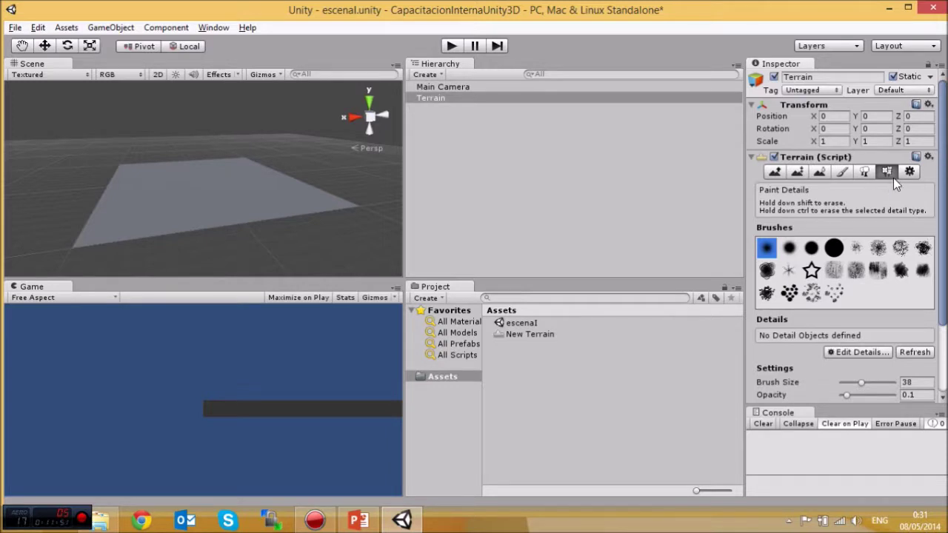
In the Terrain Settings, set the terrain's width, length and height to 300 each.
left_click(902, 176)
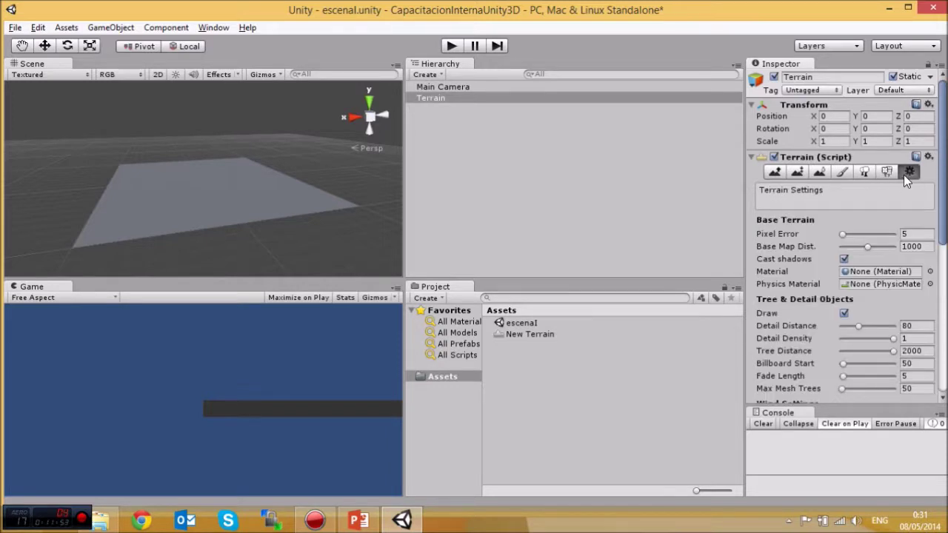
scroll(937, 198, "down", 1)
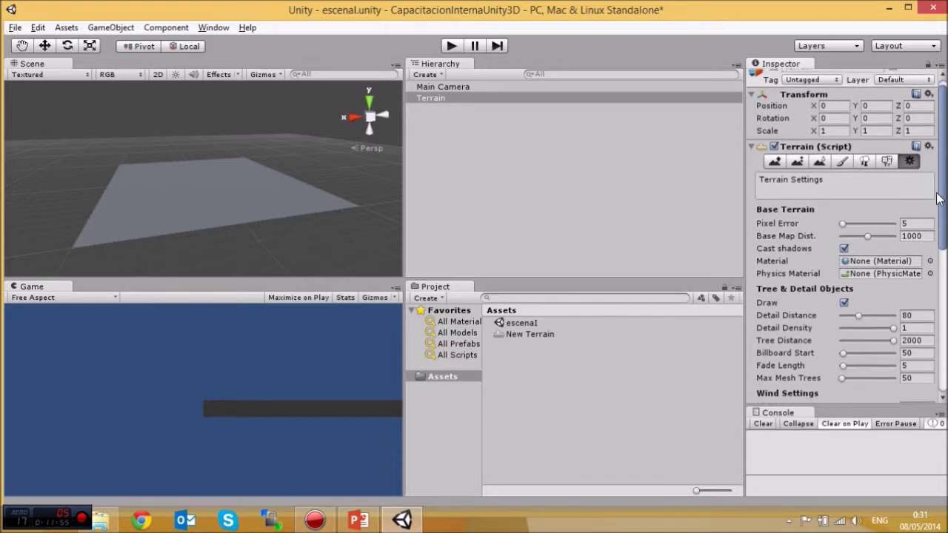
scroll(937, 200, "down", 2)
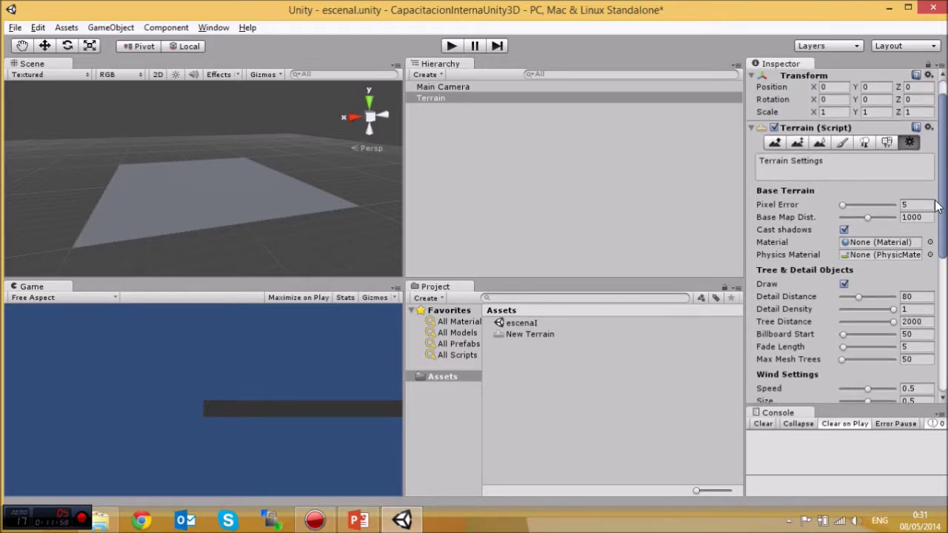
scroll(934, 222, "down", 8)
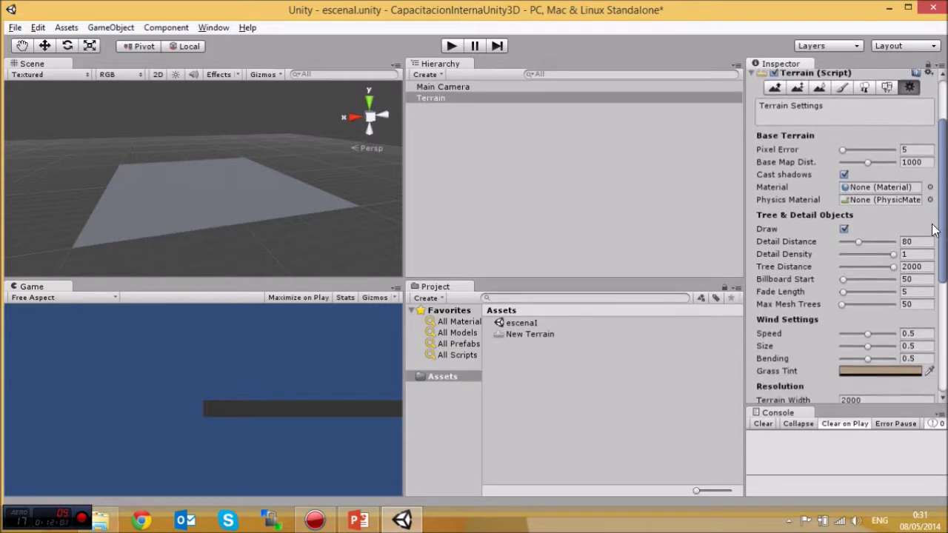
scroll(931, 244, "down", 10)
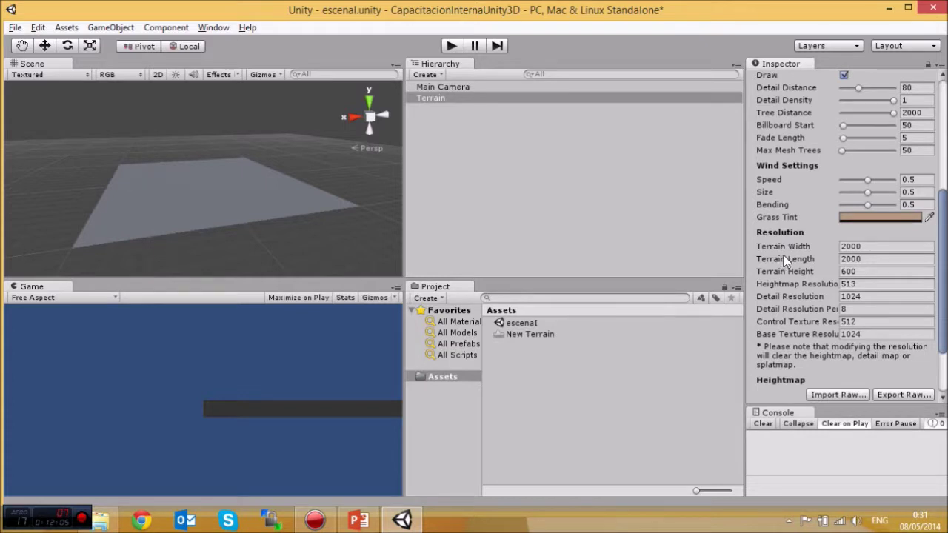
left_click(859, 247)
left_click(864, 246)
left_click(860, 259)
left_click(861, 259)
left_click(859, 272)
left_click(865, 250)
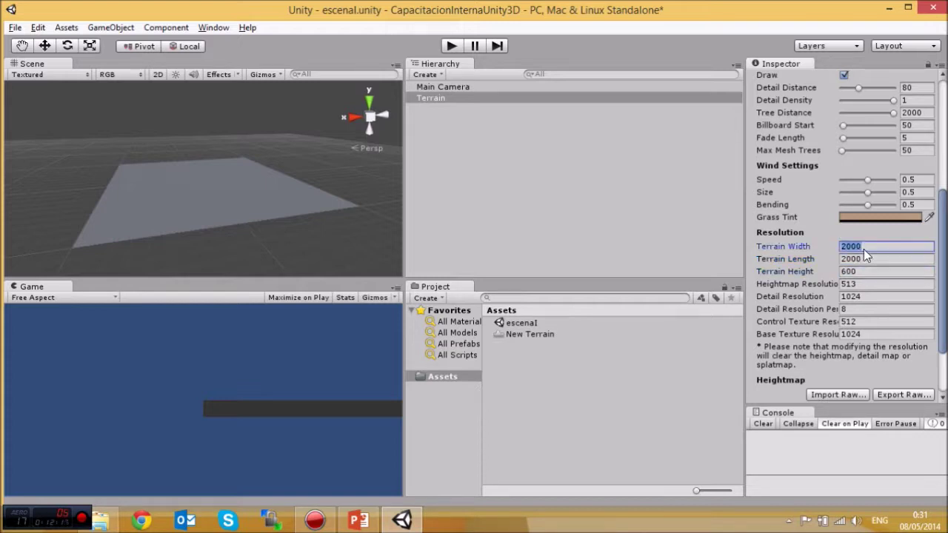
type("300")
key("Tab")
type("30")
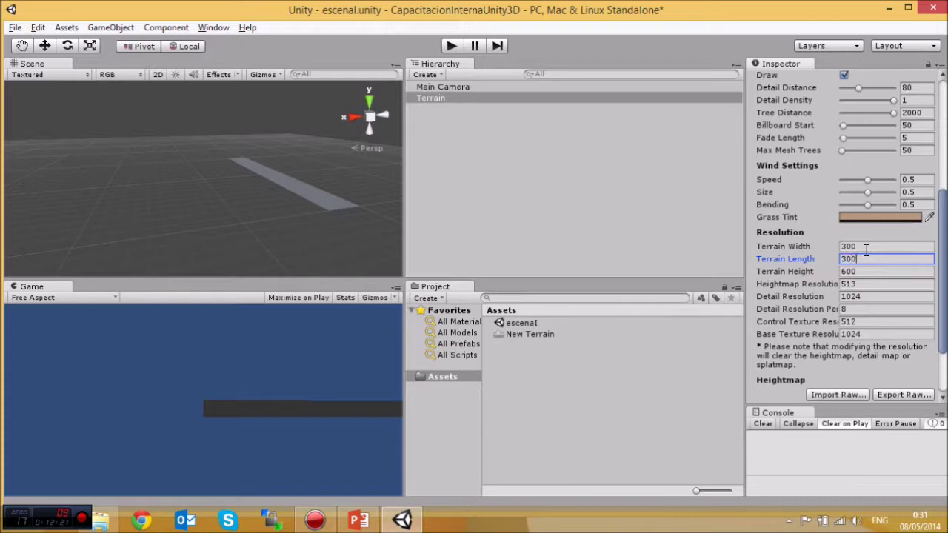
type("0")
key("Tab")
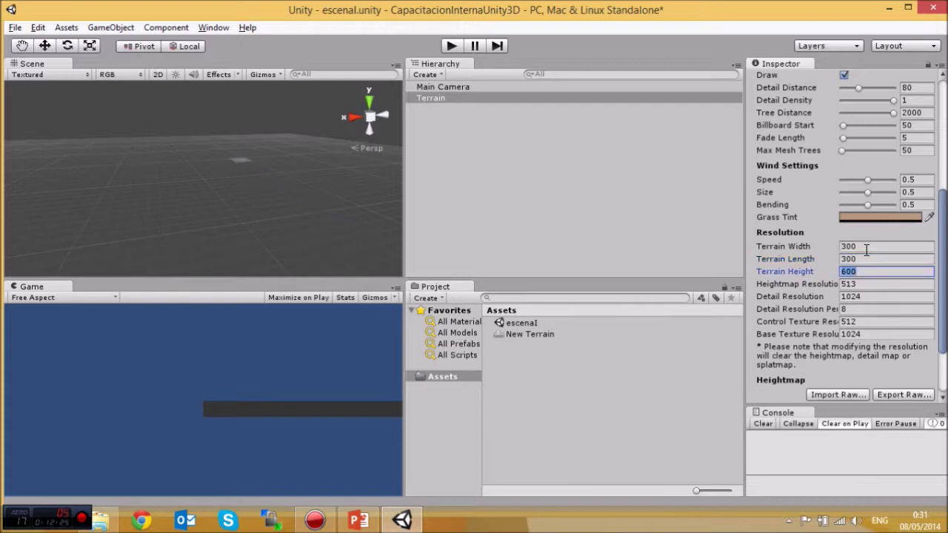
type("300")
Frame the resized terrain from a raised viewpoint and activate its Raise / Lower Terrain tool.
left_click_drag(941, 247, 691, 125)
double_click(434, 97)
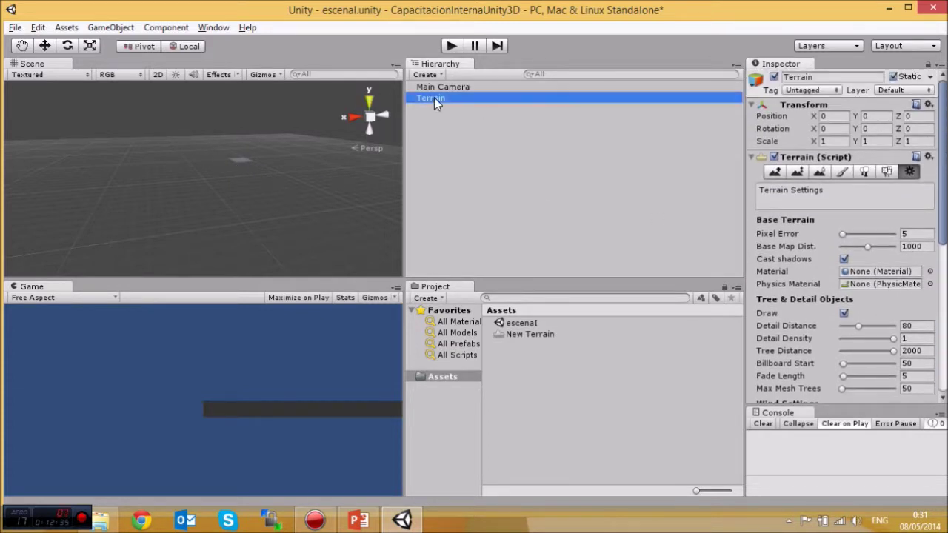
key("alt")
left_click_drag(156, 189, 294, 208, "alt")
left_click_drag(358, 255, 292, 208, "alt")
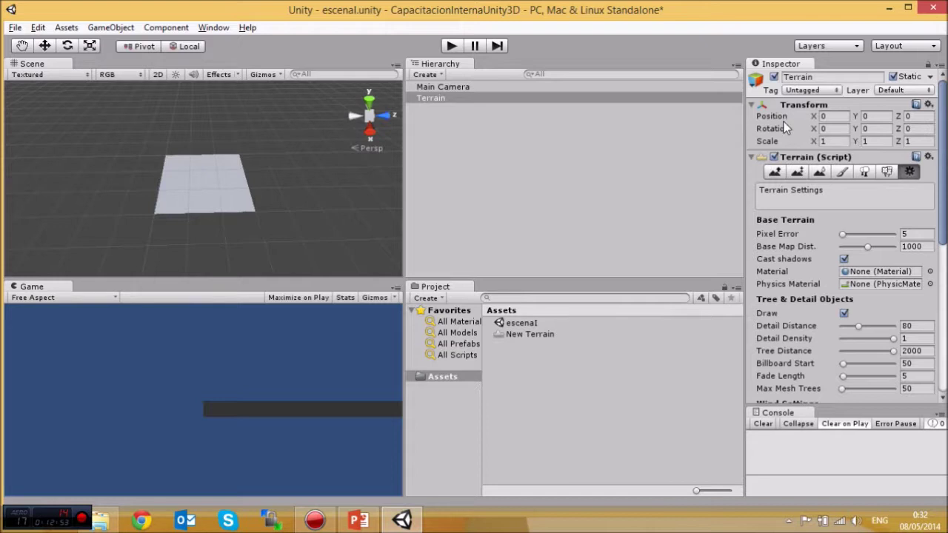
left_click(773, 173)
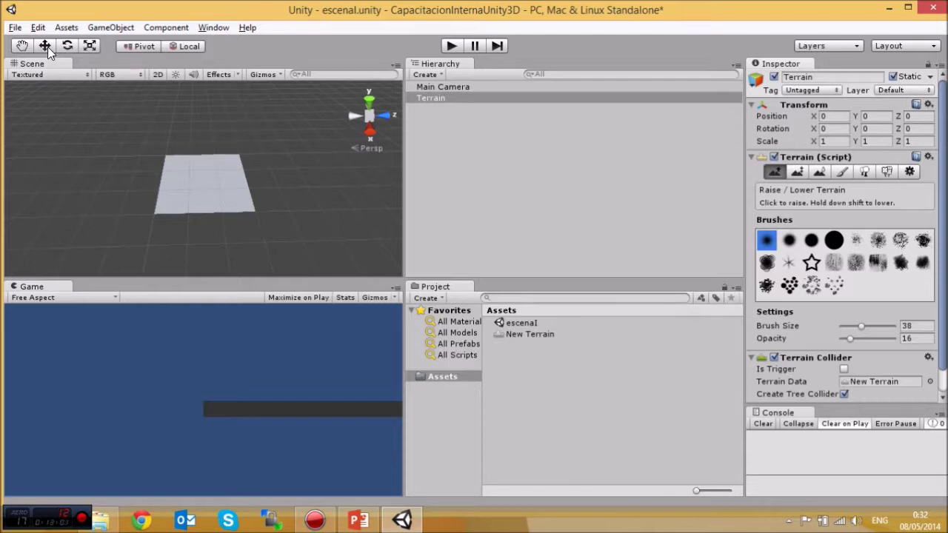
Pan the scene view with the Hand tool and show the terrain's move handles from a slightly different viewpoint.
left_click(22, 48)
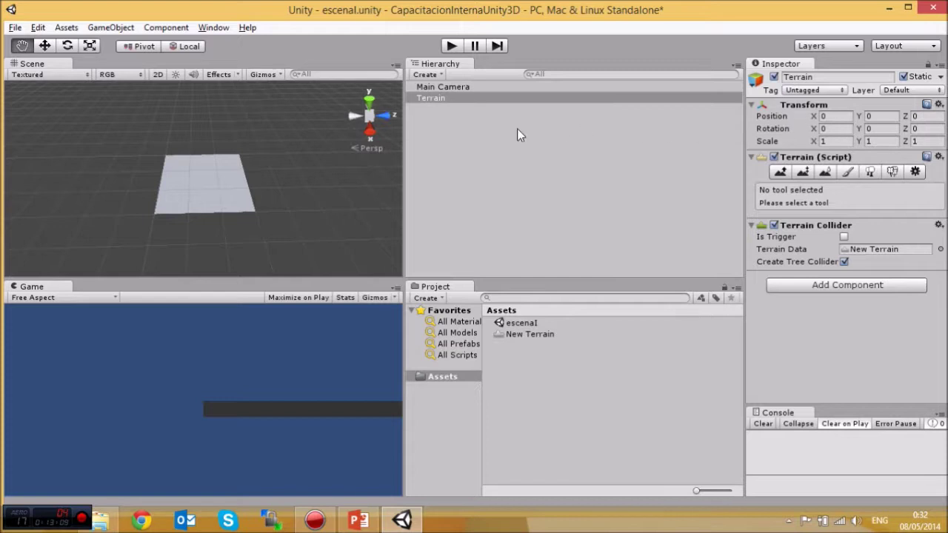
mouse_move(229, 192)
left_mouse_down()
mouse_move(188, 186)
mouse_move(313, 212)
mouse_move(186, 188)
mouse_move(267, 206)
mouse_move(246, 214)
mouse_move(246, 201)
left_mouse_up()
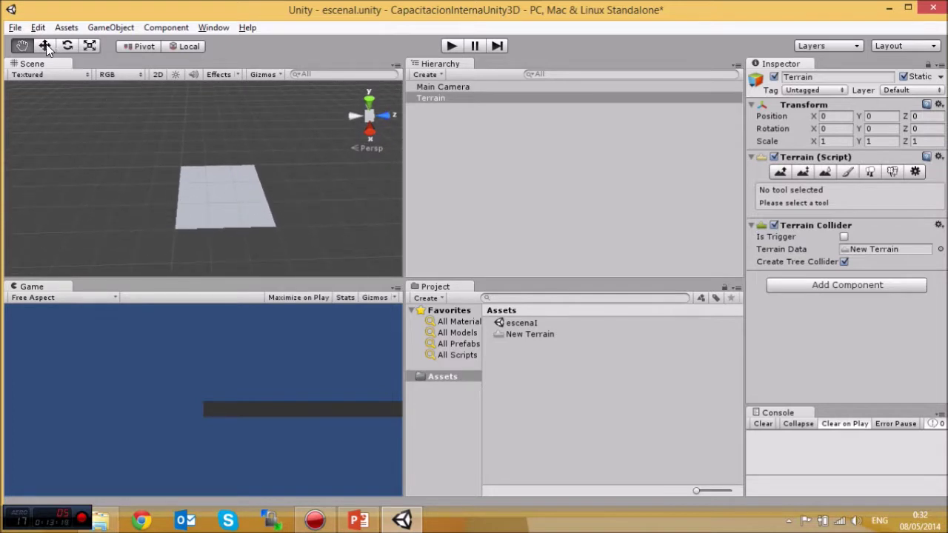
left_click(45, 46)
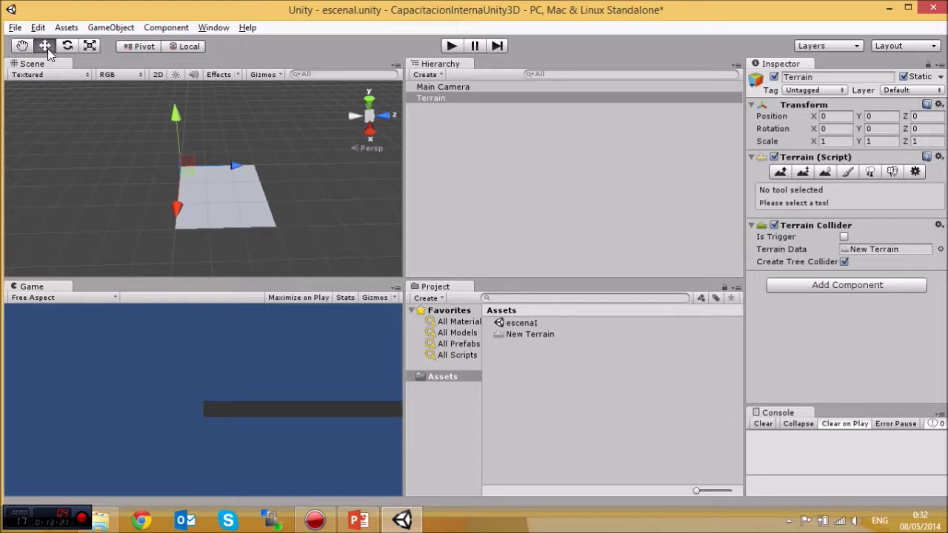
left_click_drag(299, 190, 268, 164, "alt")
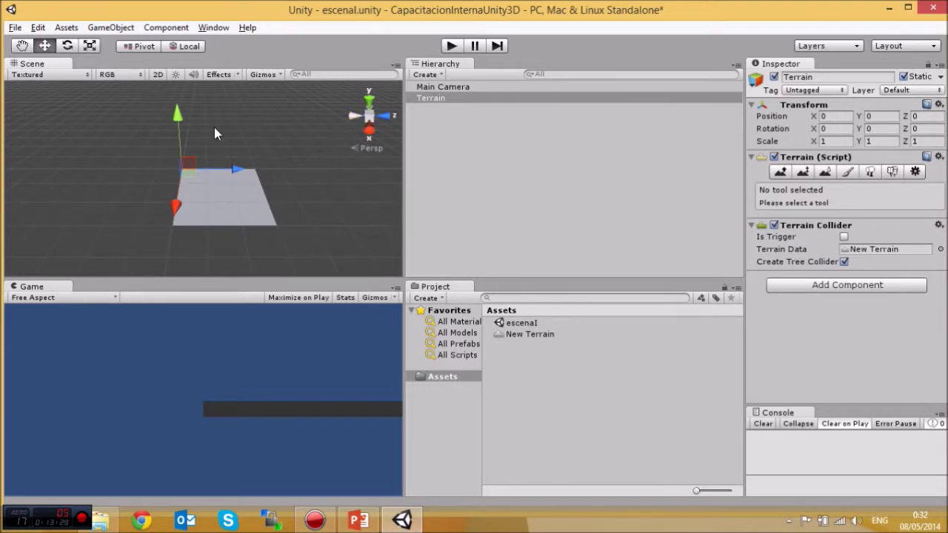
Try rotating the terrain freehand with the Rotate tool and reset its rotation to 0 on every axis.
left_click(69, 46)
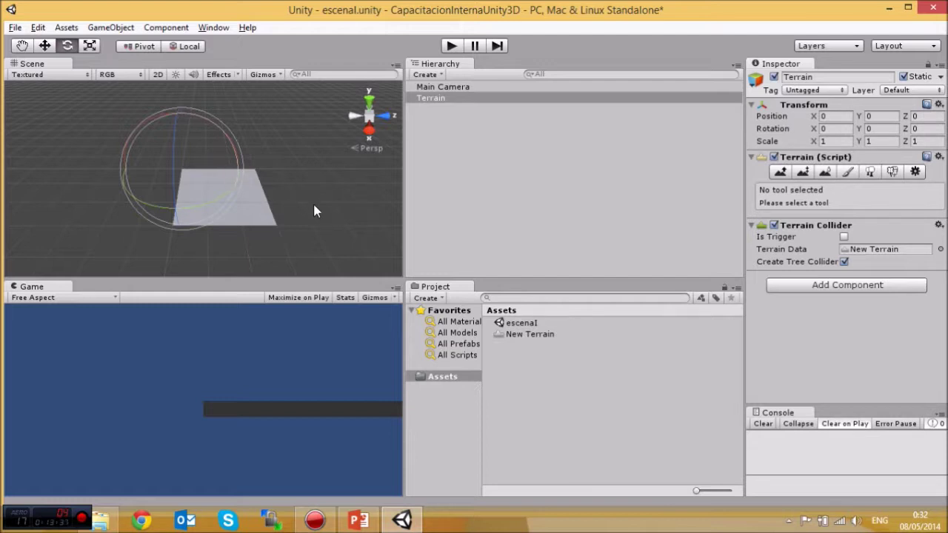
key("alt")
left_click_drag(204, 201, 149, 145)
left_click_drag(199, 197, 302, 169)
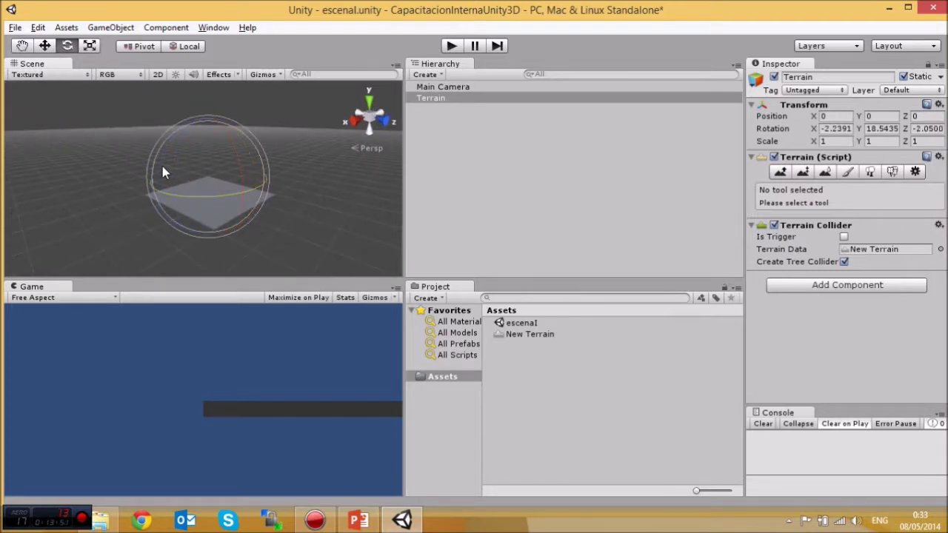
left_click(834, 128)
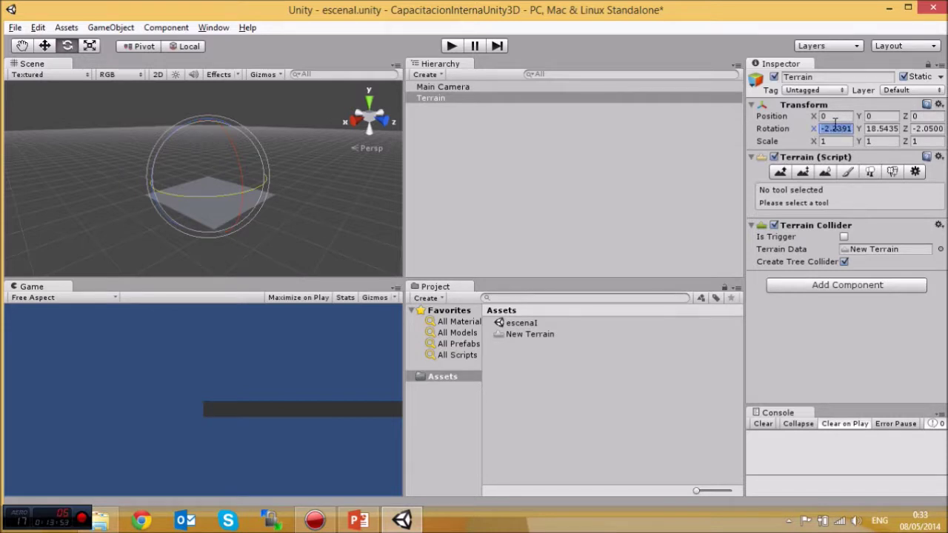
type("0")
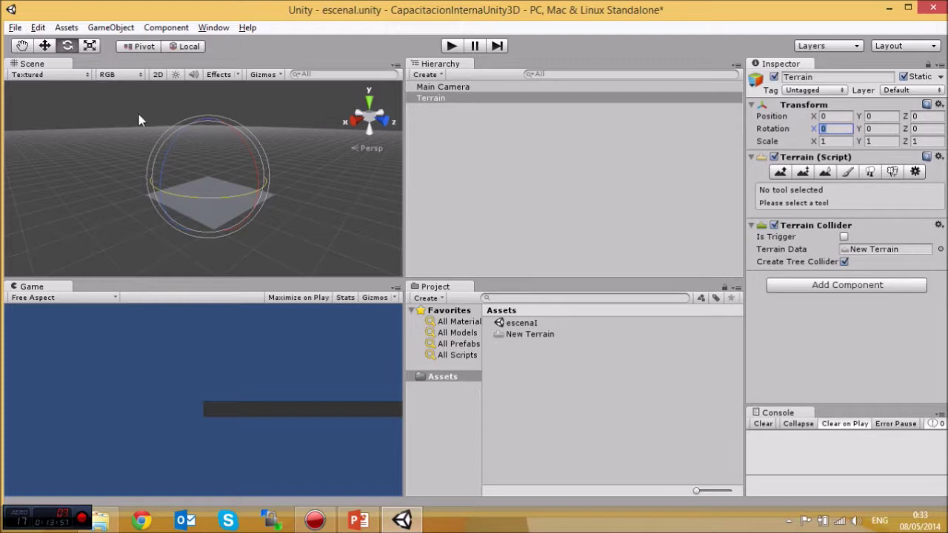
Try scaling the terrain freehand to about 3.0 on X, 1.85 on Y and 2.44 on Z with the Scale tool.
left_click(90, 46)
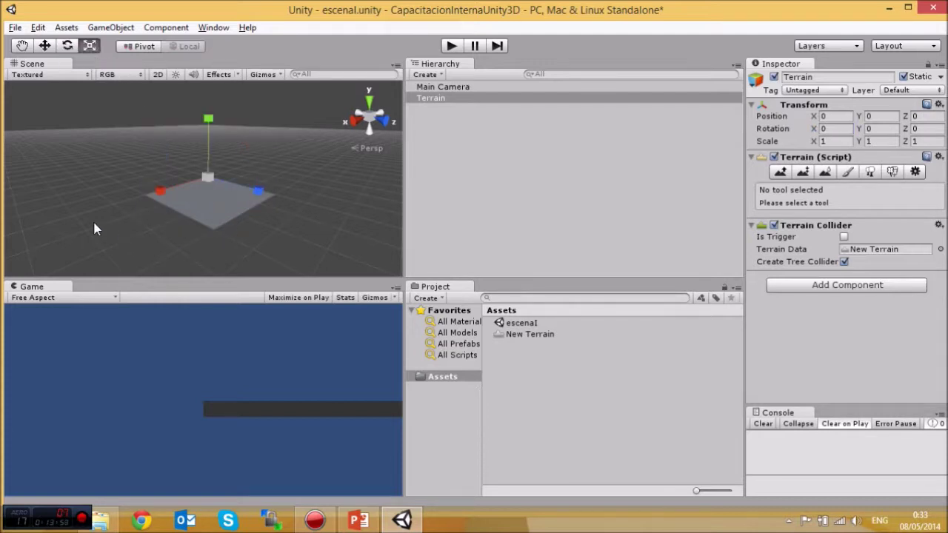
left_click_drag(97, 210, 296, 171, "alt")
left_click_drag(175, 128, 167, 86)
left_click(451, 97)
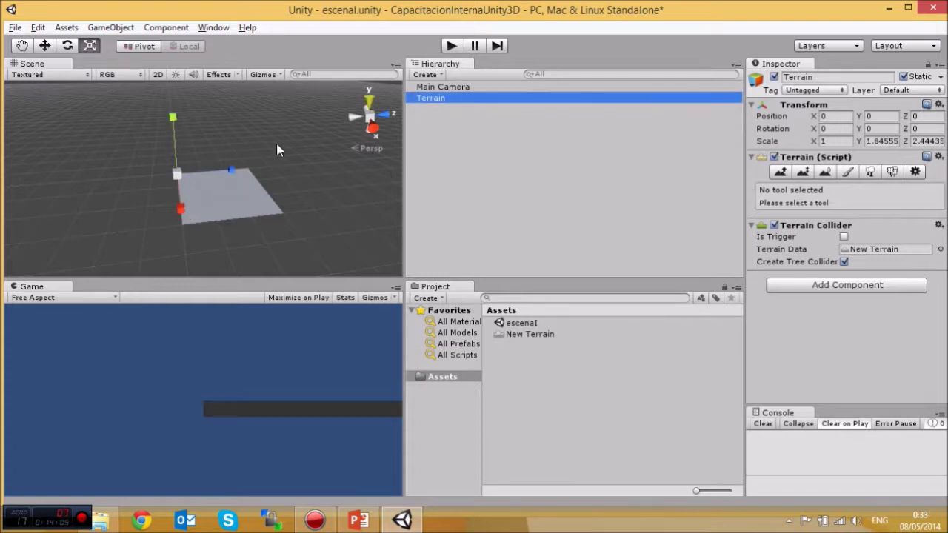
left_click_drag(182, 209, 190, 253)
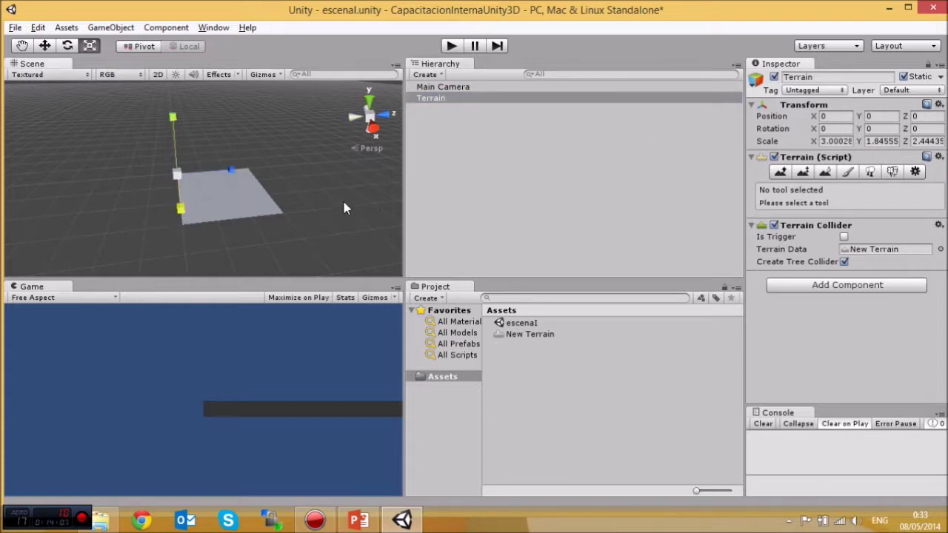
left_click_drag(342, 197, 300, 199, "alt")
Set the terrain's X, Y and Z scale values to 0.
left_click(825, 142)
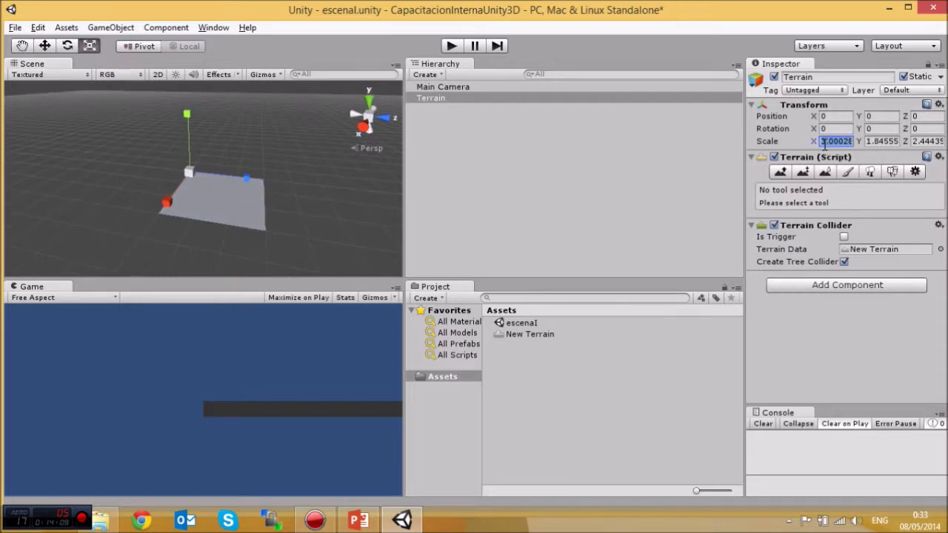
type("0")
key("Tab")
type("0")
key("Tab")
type("0")
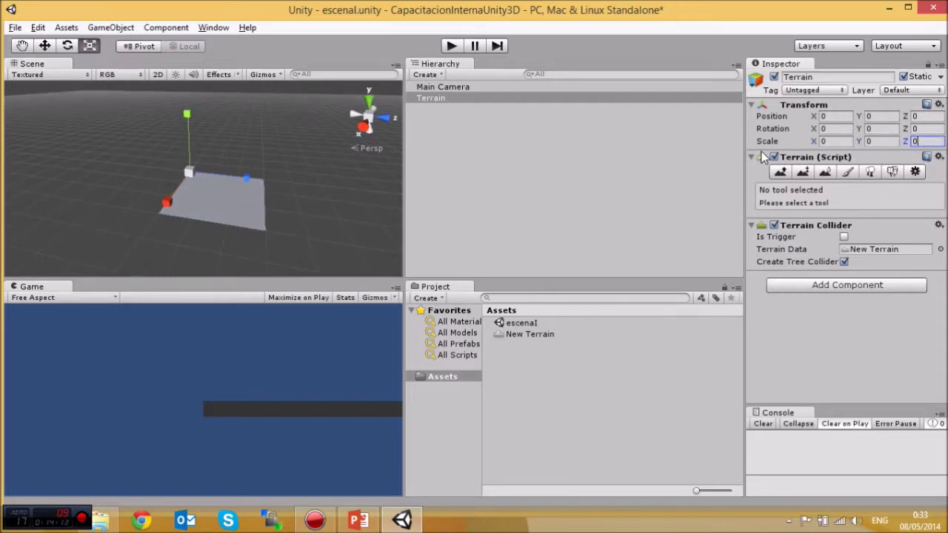
left_click(510, 176)
left_click(455, 100)
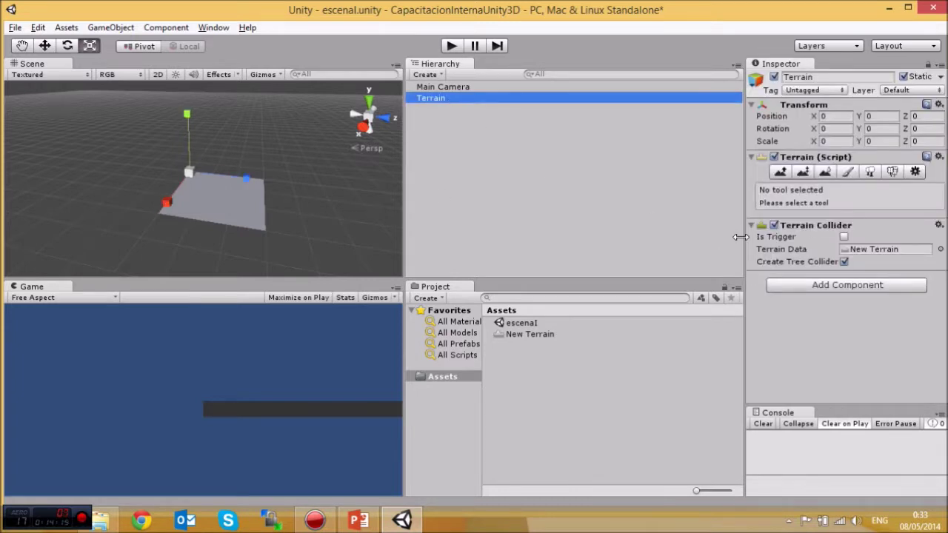
Activate the terrain's Raise / Lower Terrain tool with brush size 75 and opacity 20.
left_click_drag(284, 215, 277, 215, "alt")
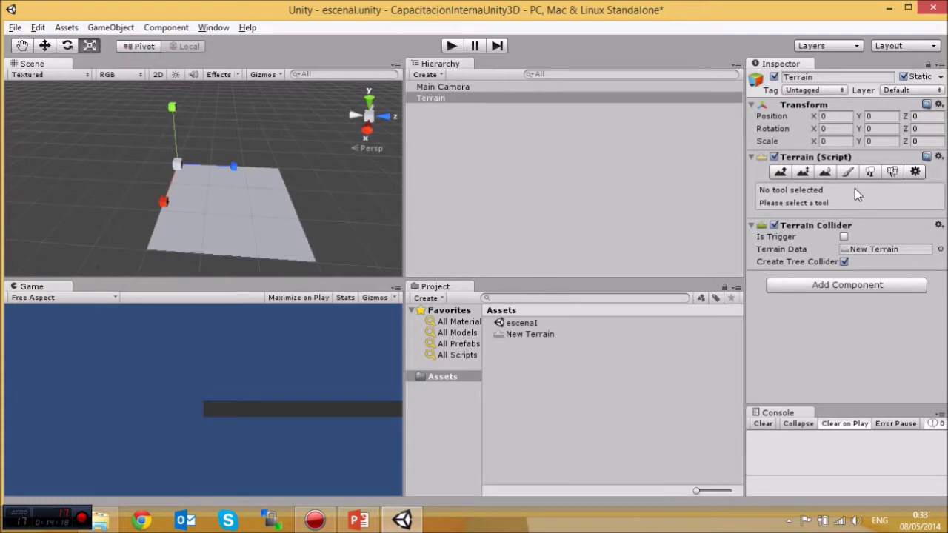
left_click(780, 173)
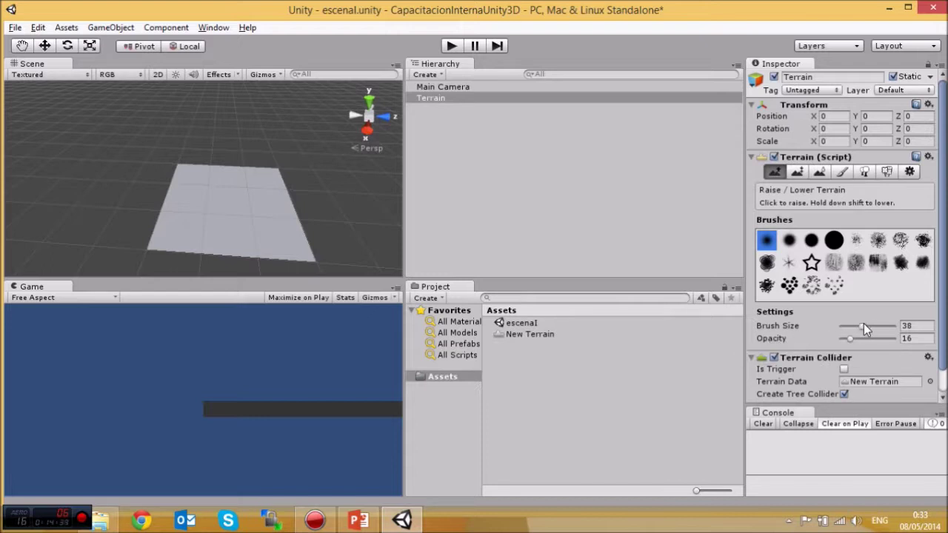
left_click(910, 325)
type("75")
left_click_drag(845, 342, 849, 343)
Raise a ridge of hills along one edge of the flat terrain with the soft round brush.
scroll(243, 233, "up", 2)
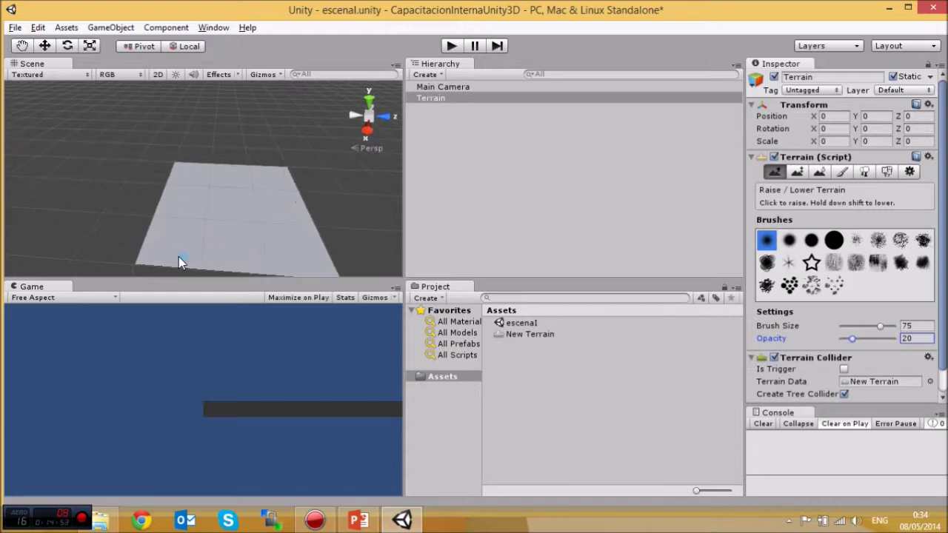
left_click_drag(174, 249, 356, 193, "alt")
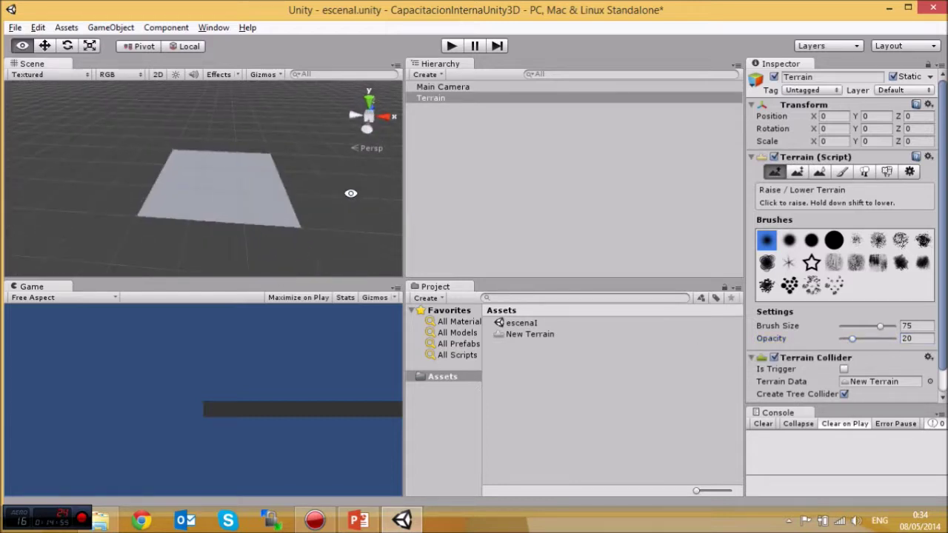
scroll(192, 259, "up", 3)
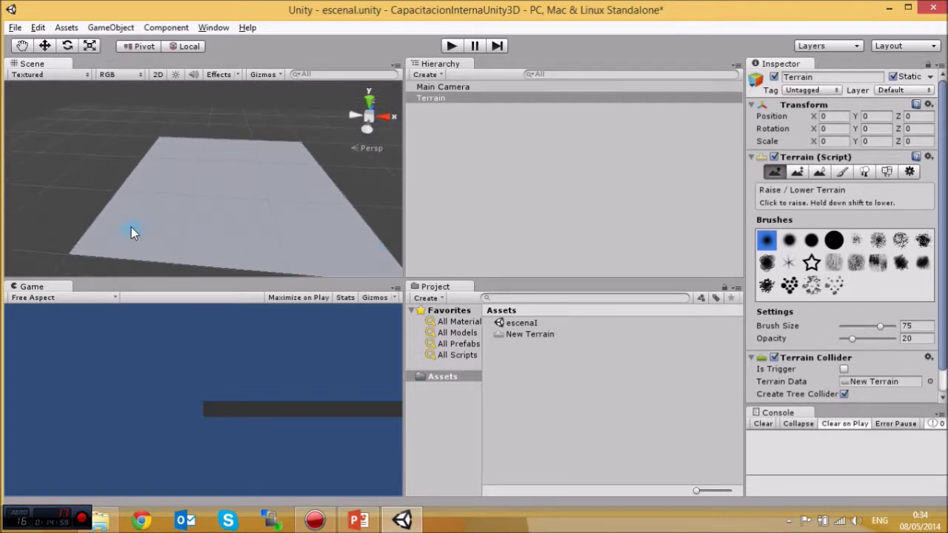
left_click_drag(116, 245, 186, 255)
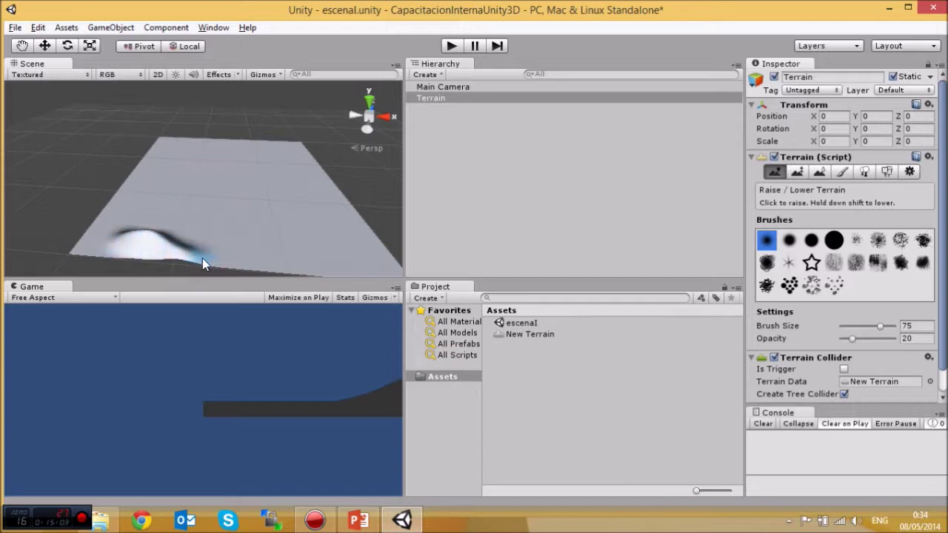
mouse_move(263, 262)
left_mouse_down()
mouse_move(320, 269)
mouse_move(296, 262)
mouse_move(300, 250)
mouse_move(141, 214)
mouse_move(99, 260)
mouse_move(78, 268)
left_mouse_up()
Extend the ridge with uneven peaks along the adjoining edge of the terrain up to its next corner.
key("alt")
mouse_move(46, 237)
left_mouse_down("alt")
mouse_move(220, 256)
mouse_move(260, 270)
left_mouse_up("alt")
mouse_move(322, 272)
left_mouse_down()
mouse_move(258, 254)
mouse_move(244, 210)
mouse_move(111, 204)
left_mouse_up()
mouse_move(176, 245)
left_mouse_down()
mouse_move(137, 245)
mouse_move(197, 255)
mouse_move(161, 239)
mouse_move(186, 235)
left_mouse_up()
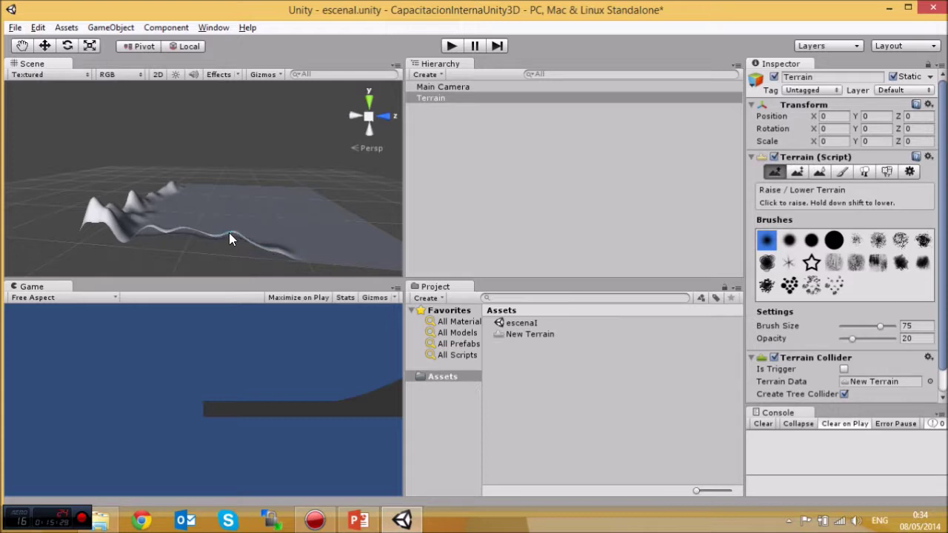
mouse_move(220, 229)
left_mouse_down()
mouse_move(111, 235)
mouse_move(177, 255)
left_mouse_up()
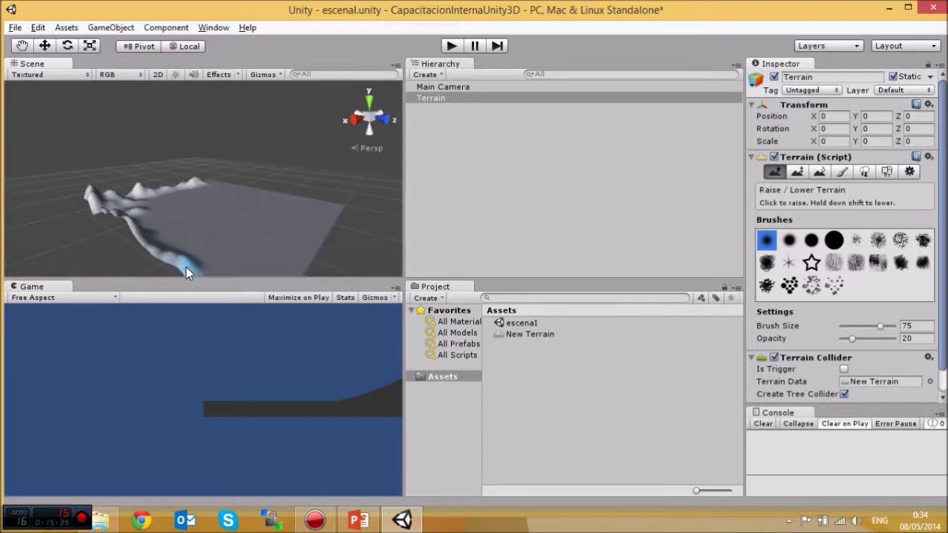
mouse_move(186, 259)
left_mouse_down()
mouse_move(144, 237)
mouse_move(266, 246)
mouse_move(68, 228)
left_mouse_up()
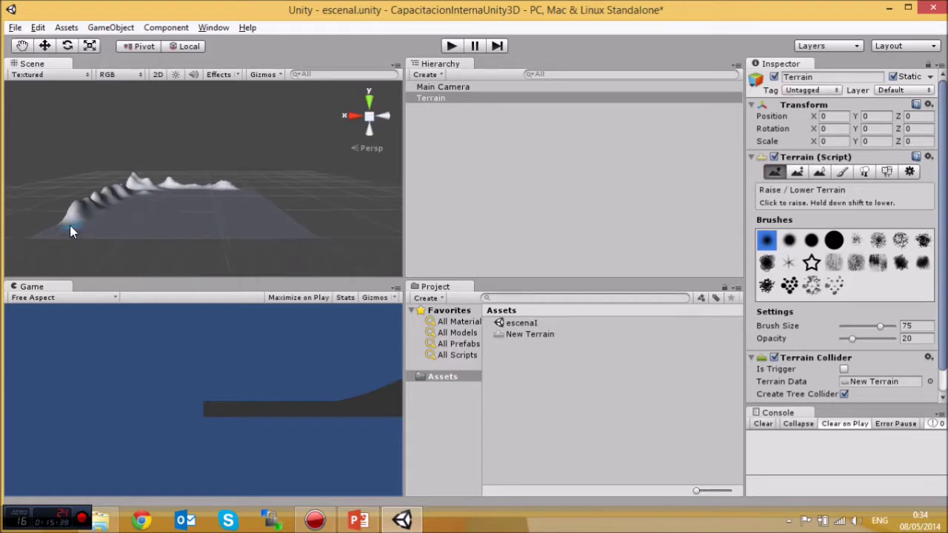
mouse_move(53, 227)
left_mouse_down()
mouse_move(68, 222)
mouse_move(74, 237)
mouse_move(85, 230)
left_mouse_up()
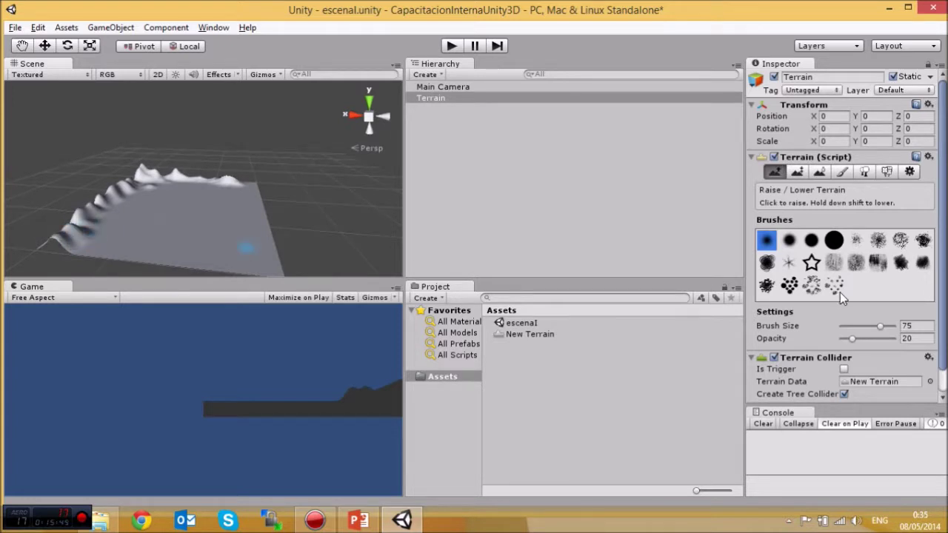
Set the brush size to 95 and raise mountains along the two remaining edges to enclose the terrain's flat centre.
left_click_drag(878, 327, 891, 327)
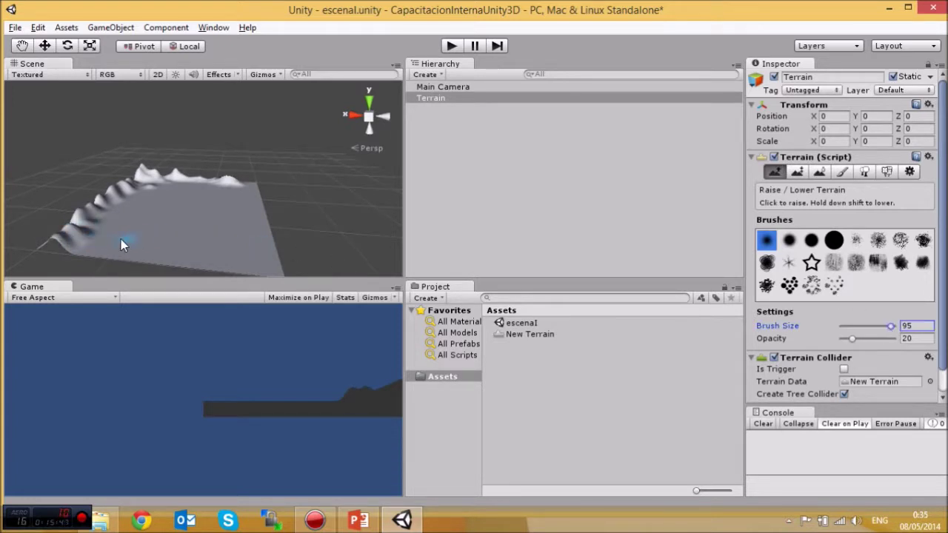
left_click_drag(92, 255, 272, 270)
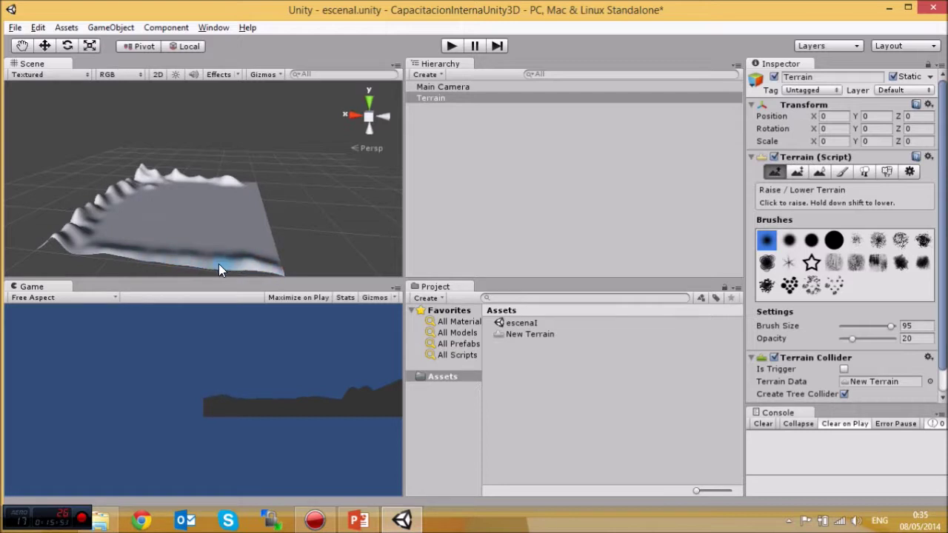
mouse_move(185, 257)
left_mouse_down()
mouse_move(91, 250)
mouse_move(240, 268)
mouse_move(294, 252)
mouse_move(149, 265)
mouse_move(161, 265)
left_mouse_up()
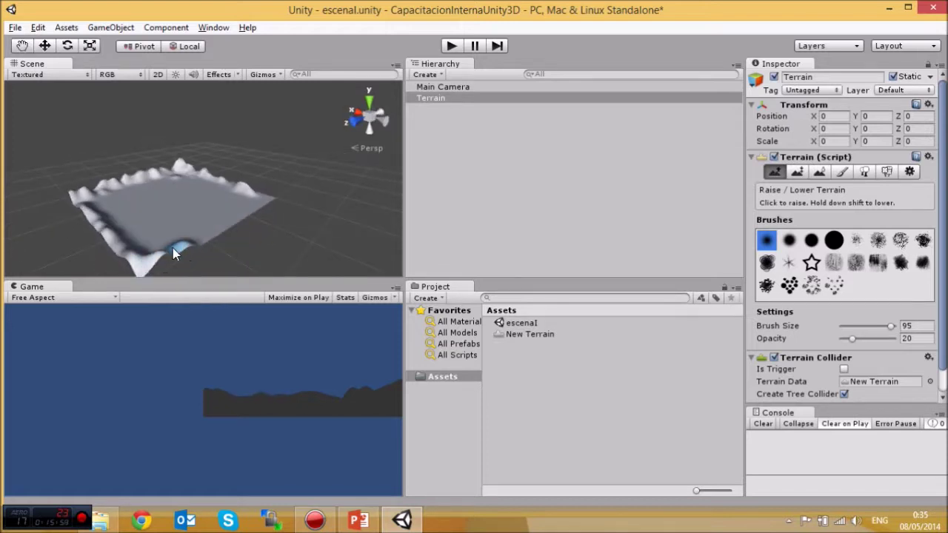
left_click_drag(173, 248, 219, 223)
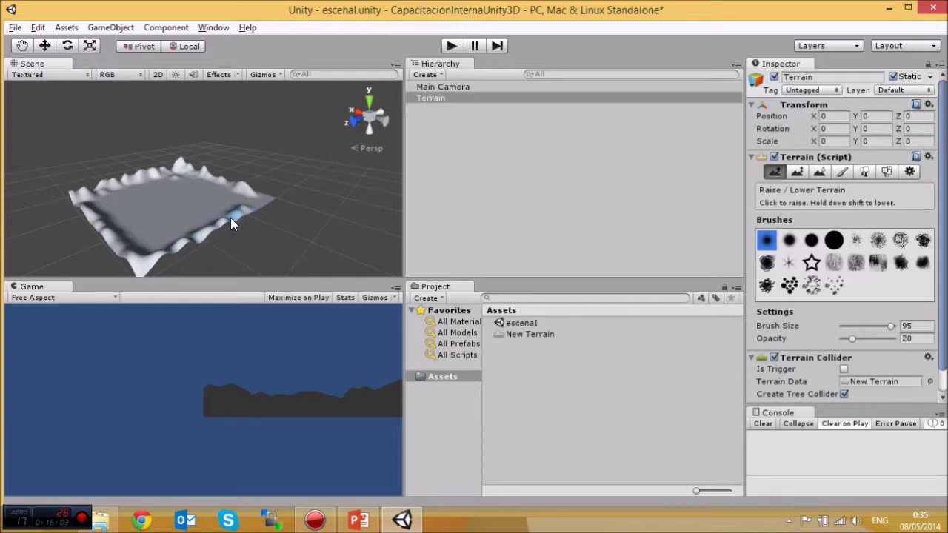
left_click_drag(227, 213, 347, 257, "alt")
left_click_drag(240, 179, 258, 204)
mouse_move(281, 259)
left_mouse_down("alt")
mouse_move(222, 237)
mouse_move(273, 229)
mouse_move(253, 229)
mouse_move(199, 183)
mouse_move(215, 172)
mouse_move(211, 162)
mouse_move(238, 164)
mouse_move(260, 183)
left_mouse_up("alt")
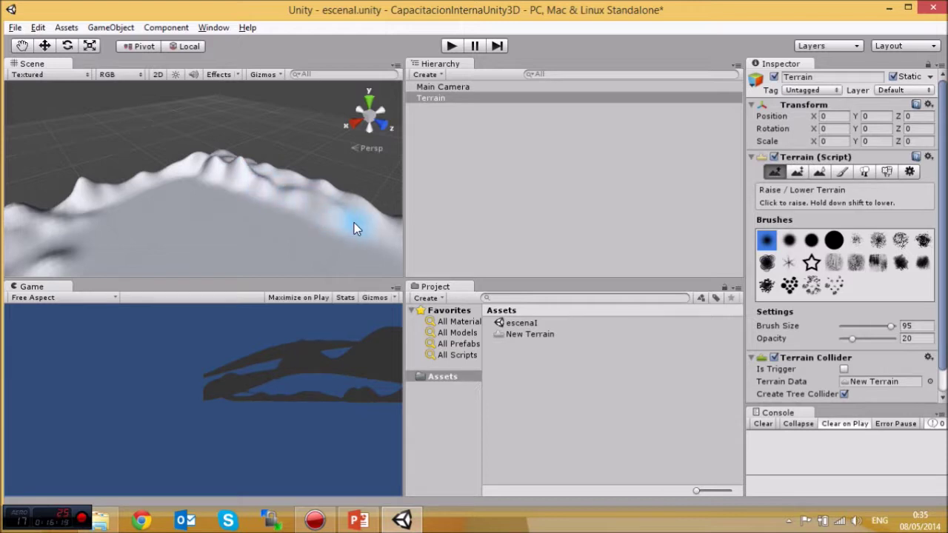
Build up higher peaks and fuller slopes on the mountains on both sides of one terrain corner.
scroll(232, 213, "down", 3)
left_click_drag(232, 213, 254, 181, "alt")
scroll(238, 185, "up", 5)
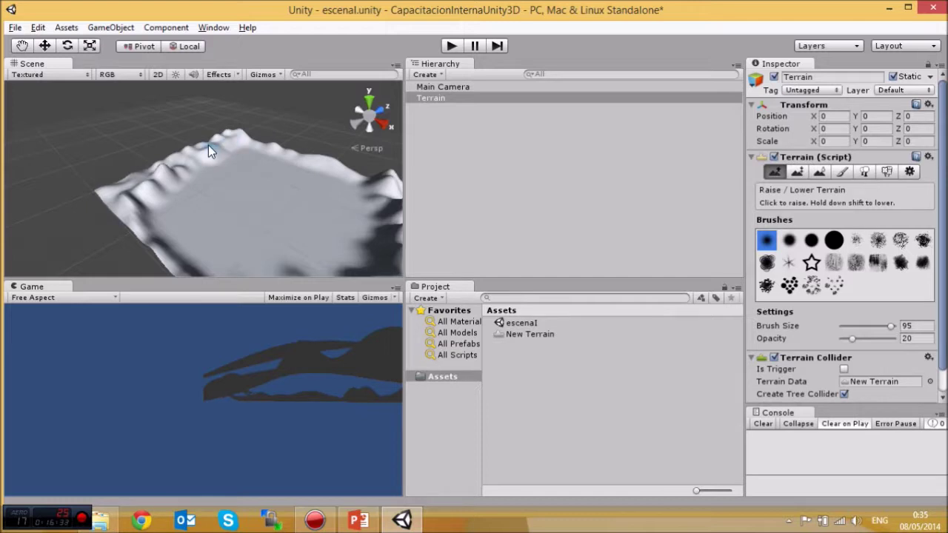
scroll(230, 156, "up", 5)
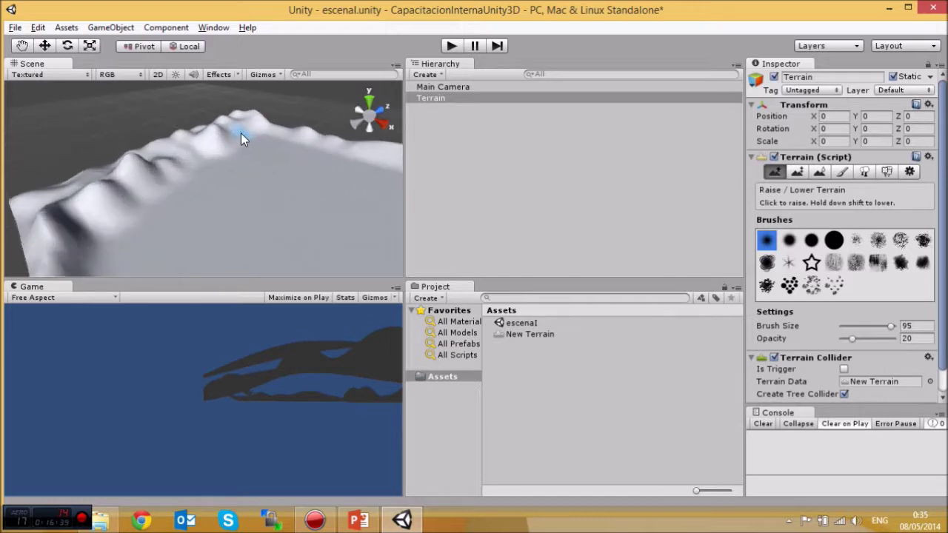
middle_click_drag(251, 131, 239, 112)
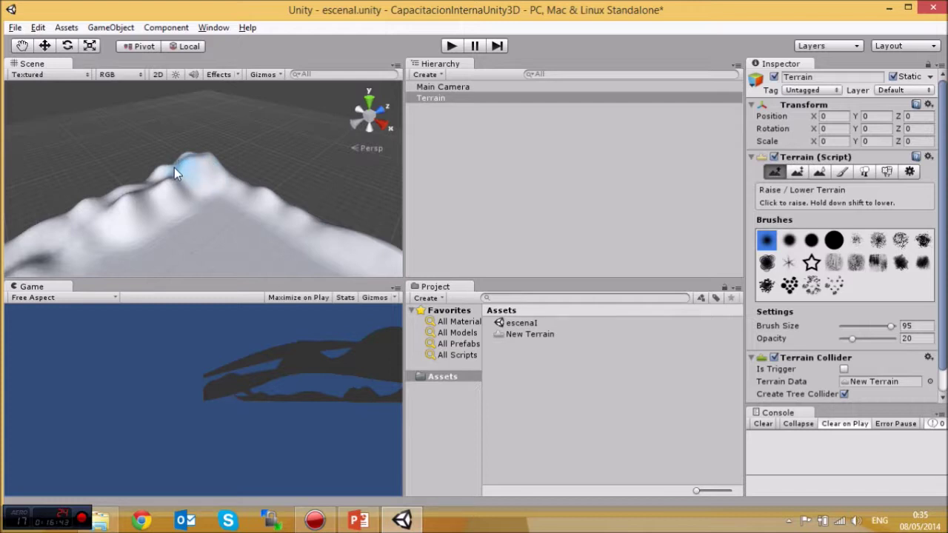
mouse_move(128, 190)
left_mouse_down()
mouse_move(50, 234)
mouse_move(79, 240)
mouse_move(174, 197)
mouse_move(239, 188)
left_mouse_up()
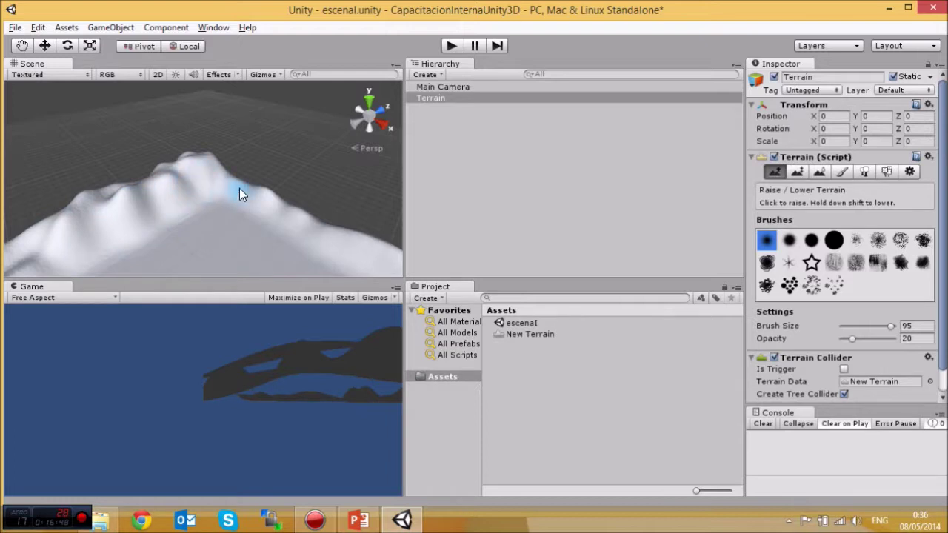
mouse_move(225, 174)
left_mouse_down()
mouse_move(229, 195)
mouse_move(245, 170)
mouse_move(265, 187)
mouse_move(263, 172)
mouse_move(272, 202)
left_mouse_up()
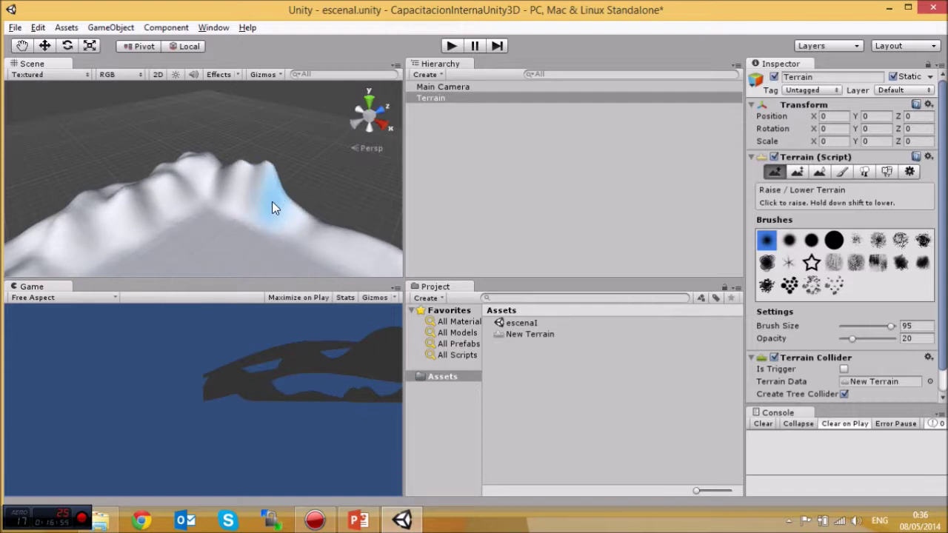
mouse_move(251, 242)
left_mouse_down("shift")
mouse_move(197, 237)
mouse_move(110, 256)
mouse_move(162, 266)
mouse_move(251, 258)
left_mouse_up("shift")
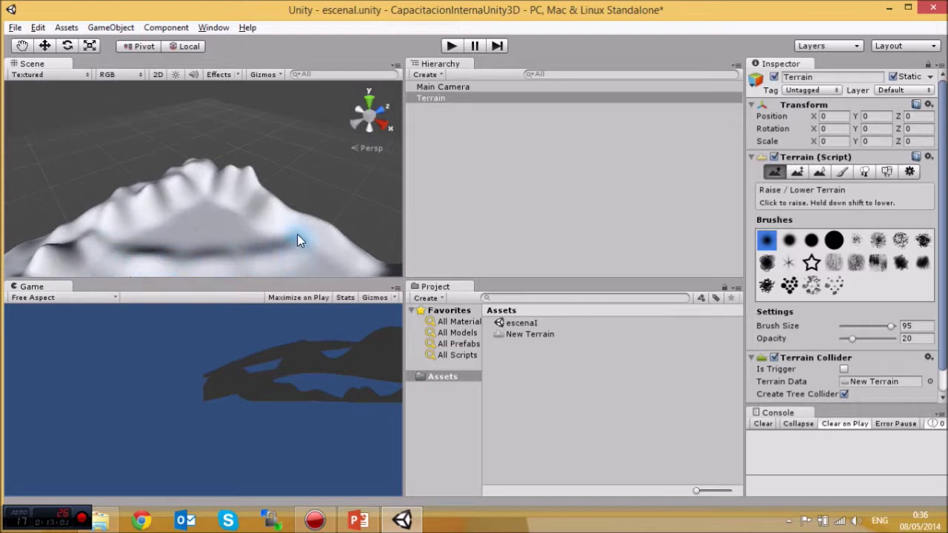
Raise an inner ridge across the flat valley floor to divide it into a smaller and a larger basin.
mouse_move(247, 264)
left_mouse_down()
mouse_move(204, 247)
mouse_move(142, 245)
left_mouse_up()
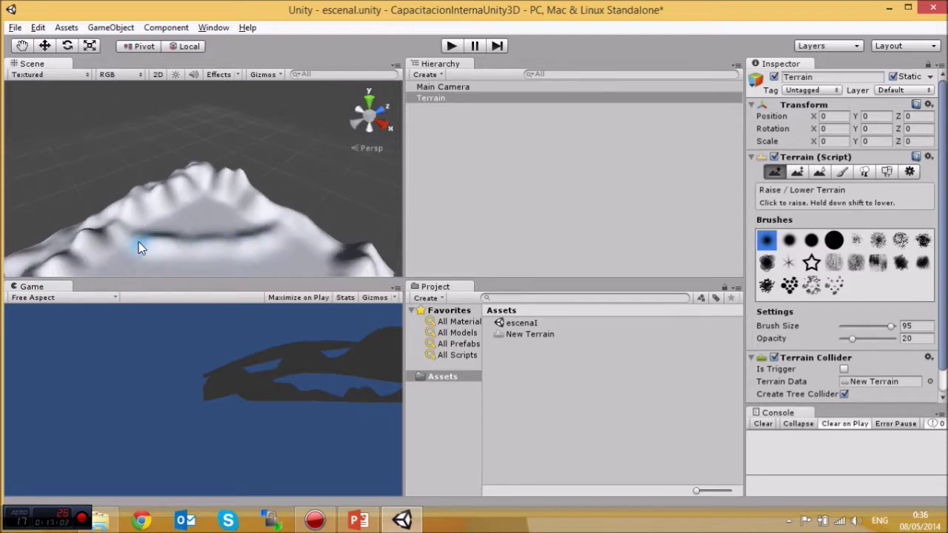
left_click_drag(200, 260, 234, 265)
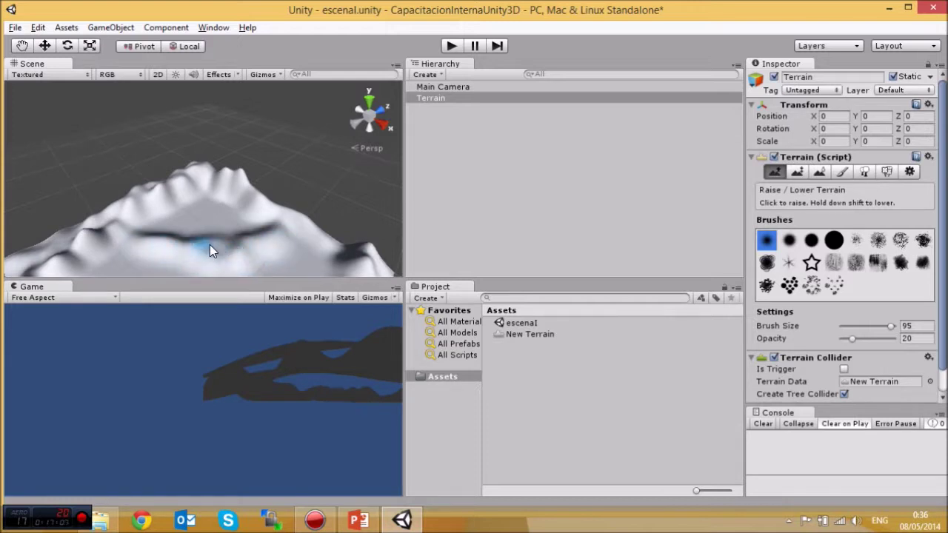
mouse_move(111, 237)
left_mouse_down("alt")
mouse_move(173, 270)
mouse_move(237, 254)
mouse_move(204, 279)
mouse_move(229, 239)
left_mouse_up("alt")
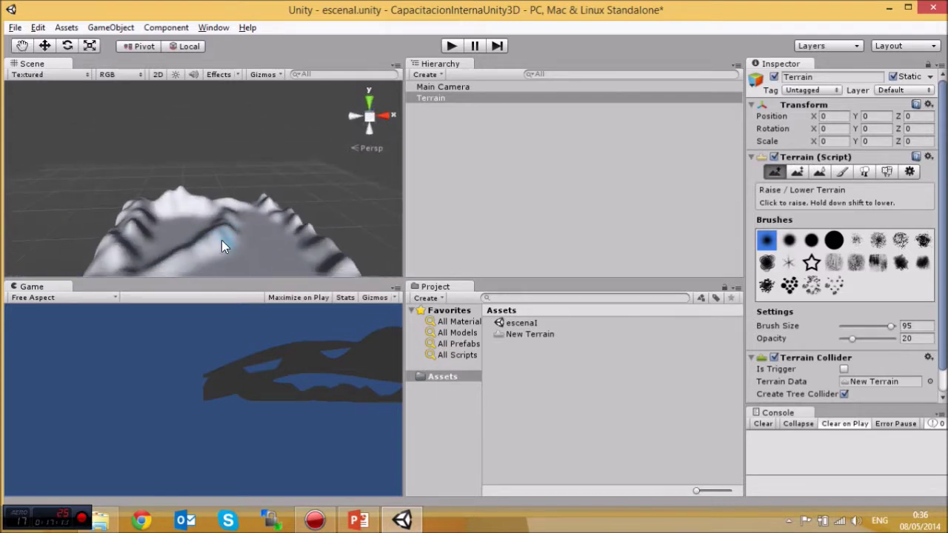
mouse_move(164, 270)
left_mouse_down()
mouse_move(197, 258)
mouse_move(190, 249)
left_mouse_up()
left_click_drag(96, 259, 355, 247, "alt")
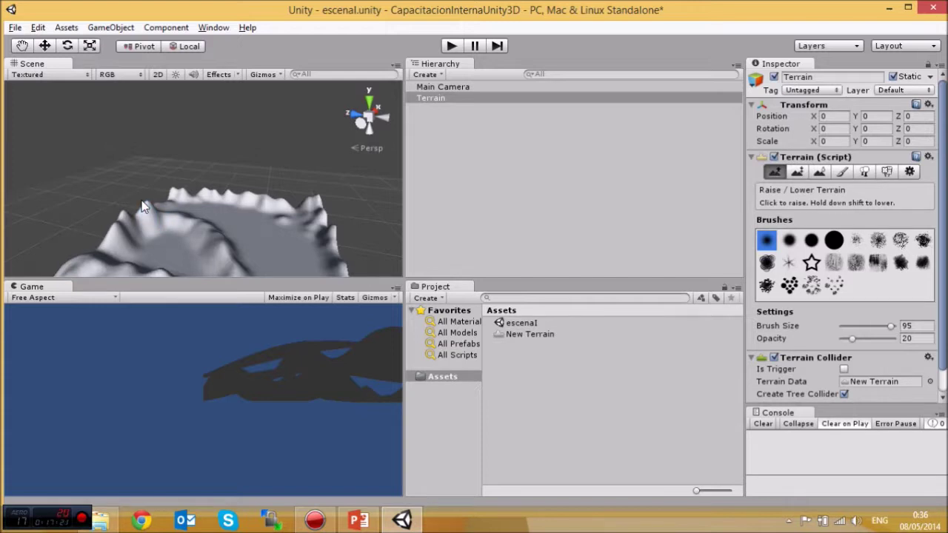
left_click_drag(263, 238, 84, 254, "alt")
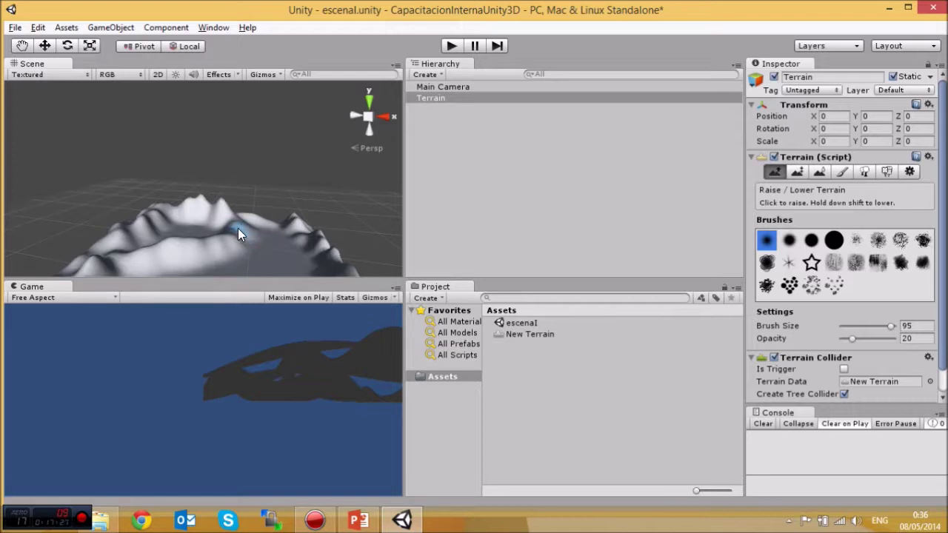
Extend the inner ridge to the surrounding mountains and build up its slopes and peaks with the soft round brush.
scroll(240, 228, "up", 5)
middle_click_drag(281, 258, 240, 173)
left_click_drag(211, 158, 176, 220, "alt")
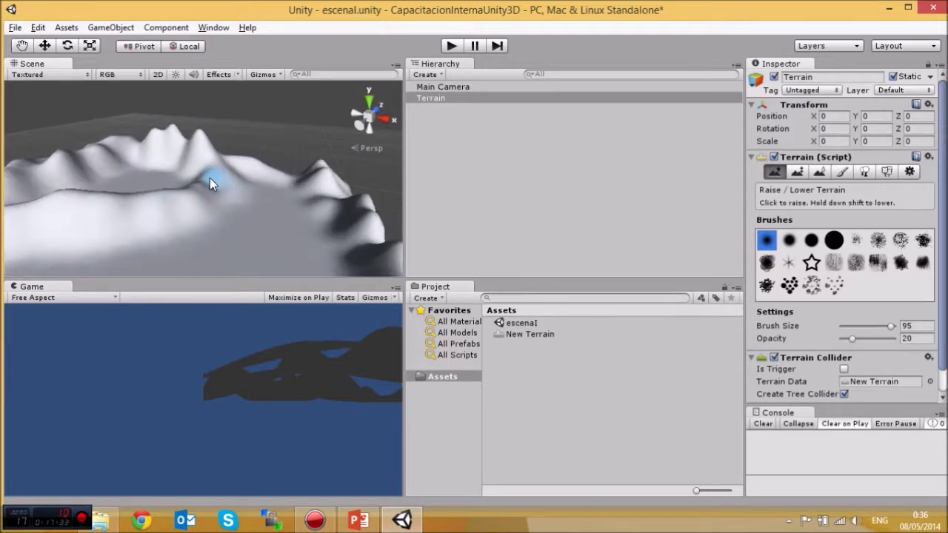
left_click_drag(339, 212, 233, 214, "alt")
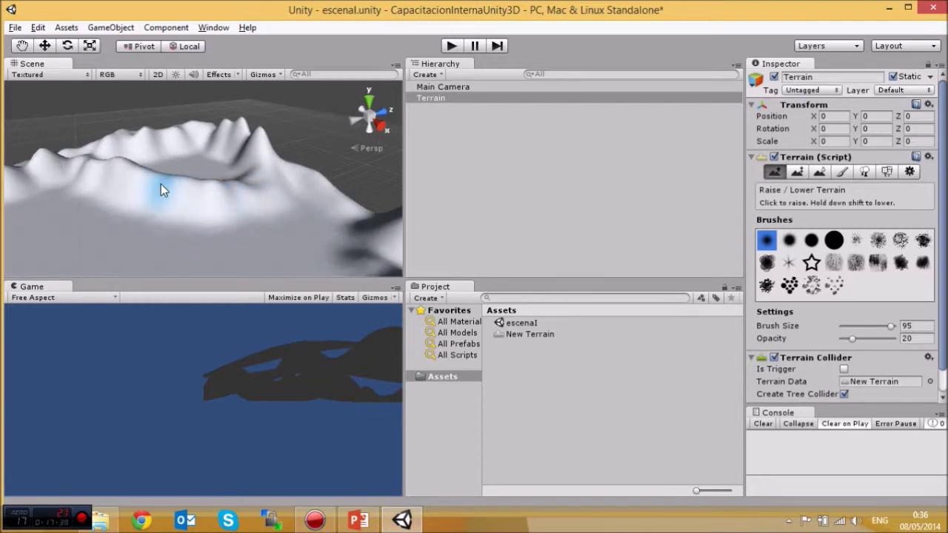
left_click_drag(195, 184, 307, 188, "alt")
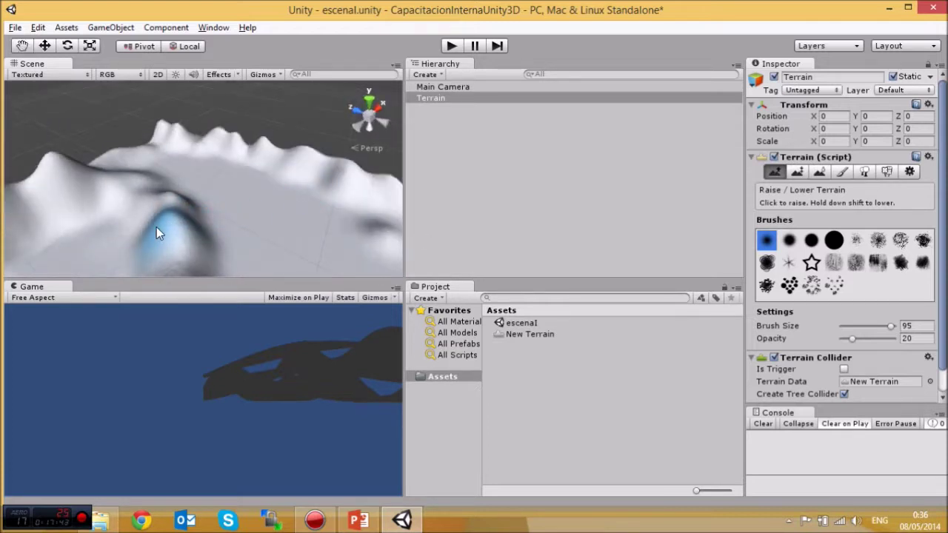
scroll(236, 223, "down", 8)
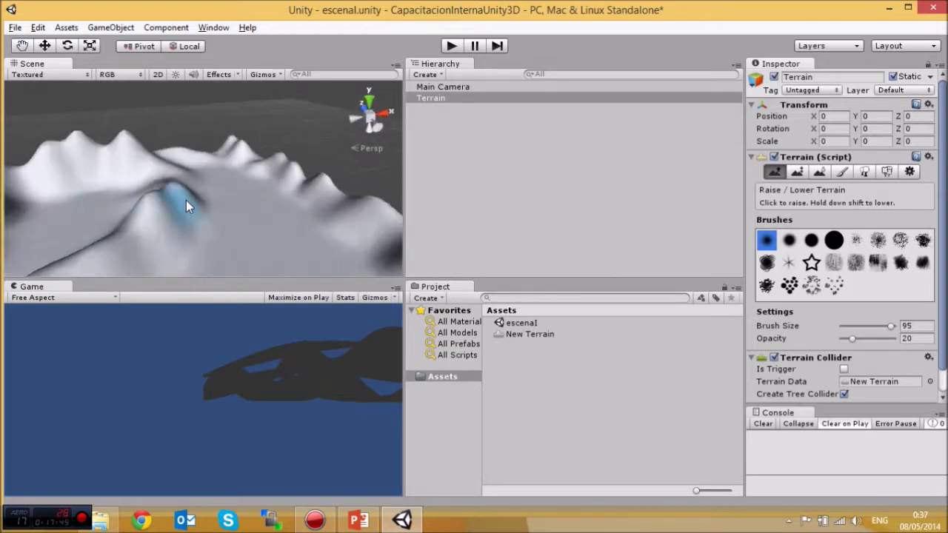
scroll(211, 225, "down", 2)
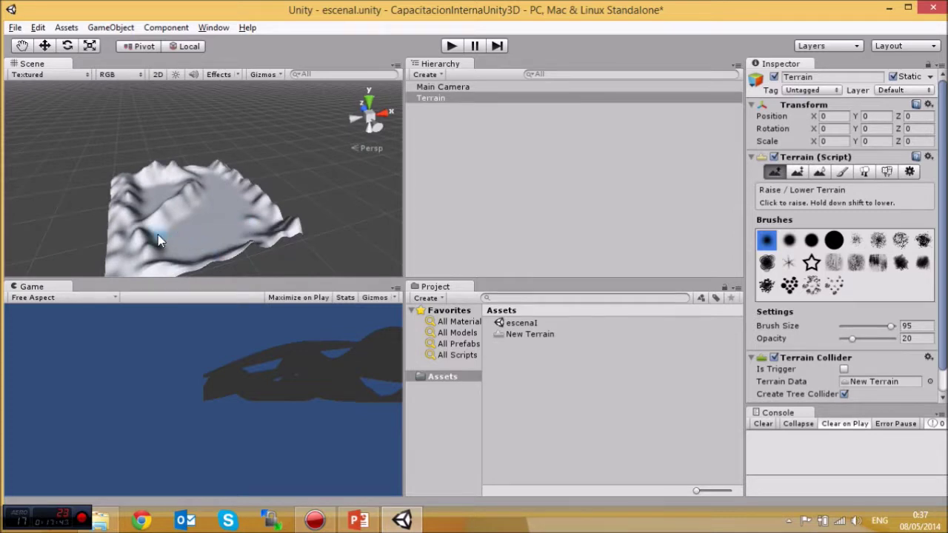
Cover the floor of the larger basin, beside the inner ridge, with low uneven bumps.
mouse_move(183, 233)
left_mouse_down()
mouse_move(209, 234)
mouse_move(185, 242)
left_mouse_up()
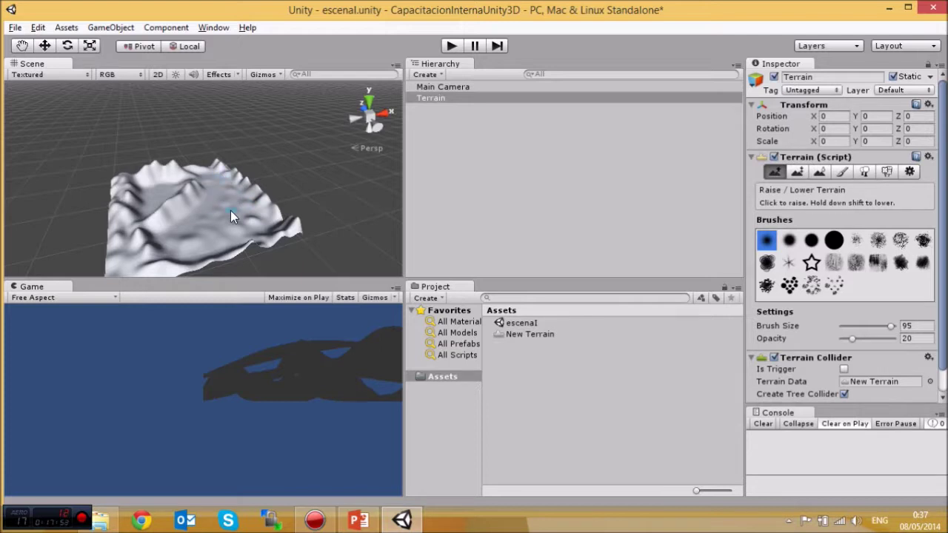
left_click_drag(216, 185, 227, 221, "shift")
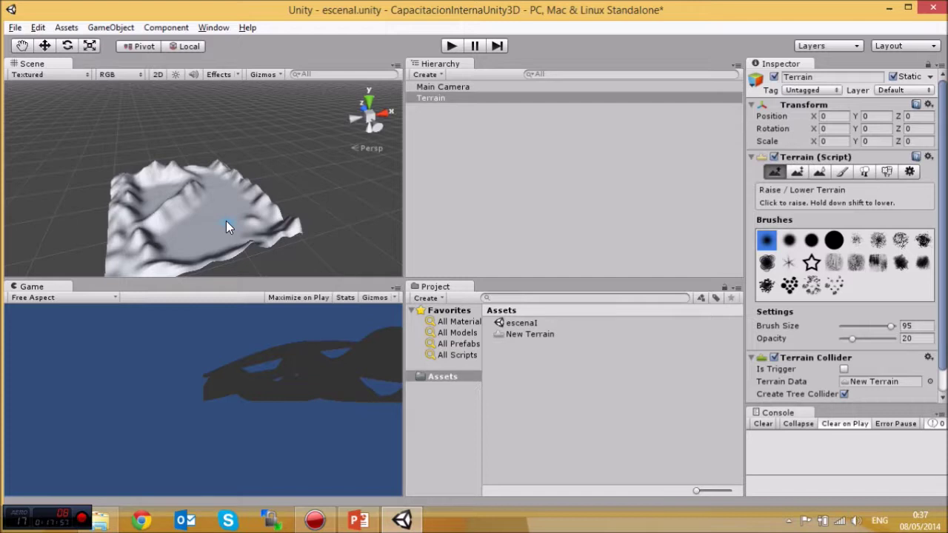
mouse_move(180, 226)
left_mouse_down("shift")
mouse_move(171, 236)
mouse_move(242, 245)
mouse_move(175, 247)
left_mouse_up("shift")
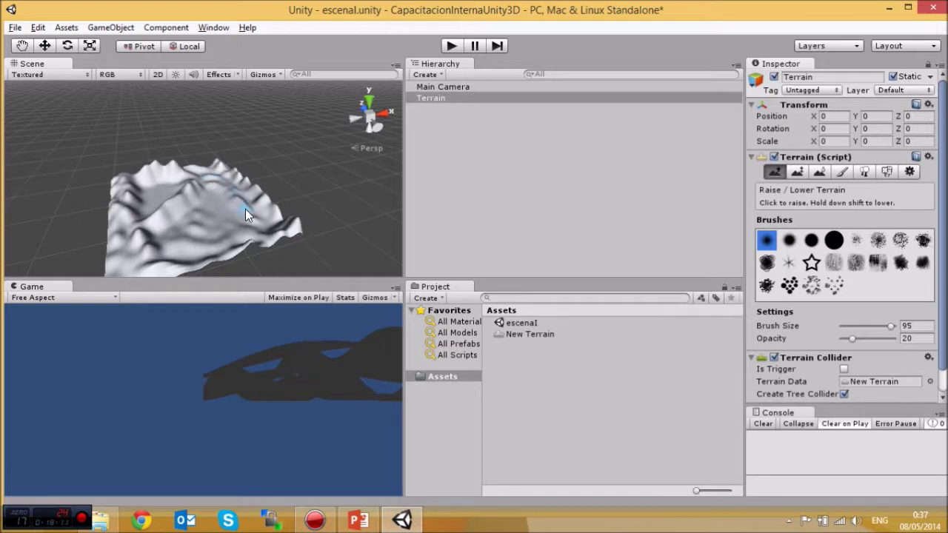
Level a flat path along the outer mountains of the bumpy basin, past the end of the inner ridge, with Paint Height.
scroll(223, 227, "up", 5)
left_click_drag(318, 239, 267, 205, "alt")
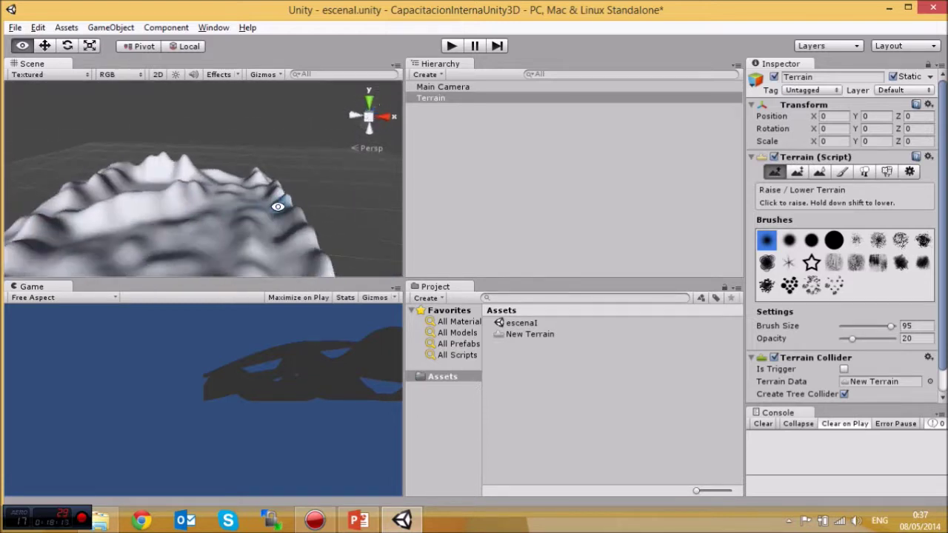
left_click(796, 175)
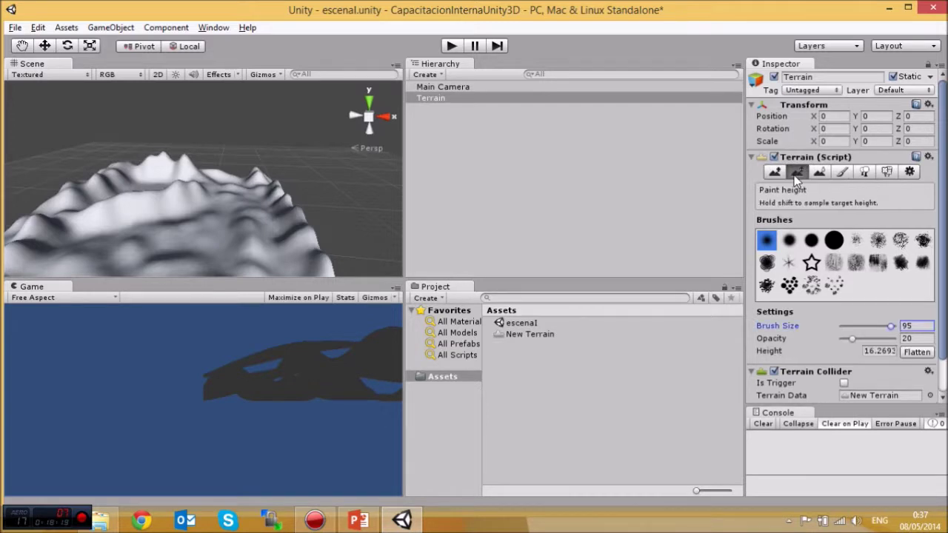
mouse_move(240, 233)
left_mouse_down("alt")
mouse_move(371, 254)
mouse_move(279, 277)
mouse_move(210, 173)
mouse_move(279, 210)
mouse_move(199, 172)
left_mouse_up("alt")
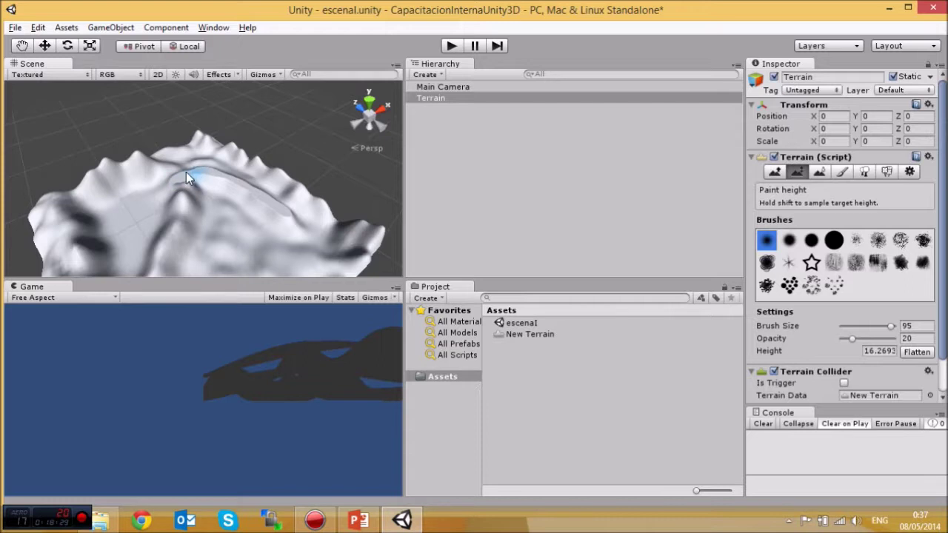
mouse_move(173, 178)
left_mouse_down()
mouse_move(230, 176)
mouse_move(306, 234)
mouse_move(293, 226)
mouse_move(296, 233)
mouse_move(271, 240)
mouse_move(219, 229)
left_mouse_up()
key("alt")
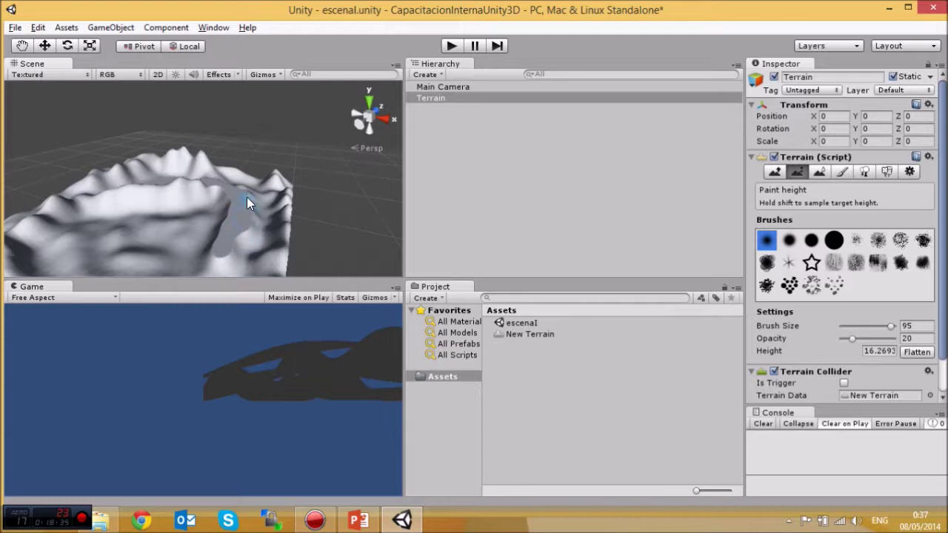
left_click_drag(226, 246, 227, 228)
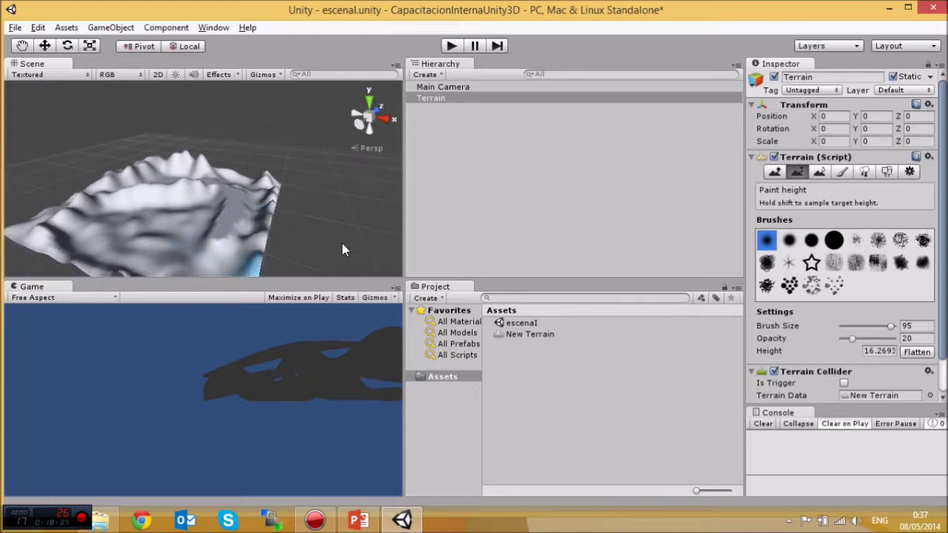
Raise small rough bumps along the levelled path with the Raise / Lower Terrain tool.
left_click(819, 172)
left_click_drag(191, 272, 271, 237, "alt")
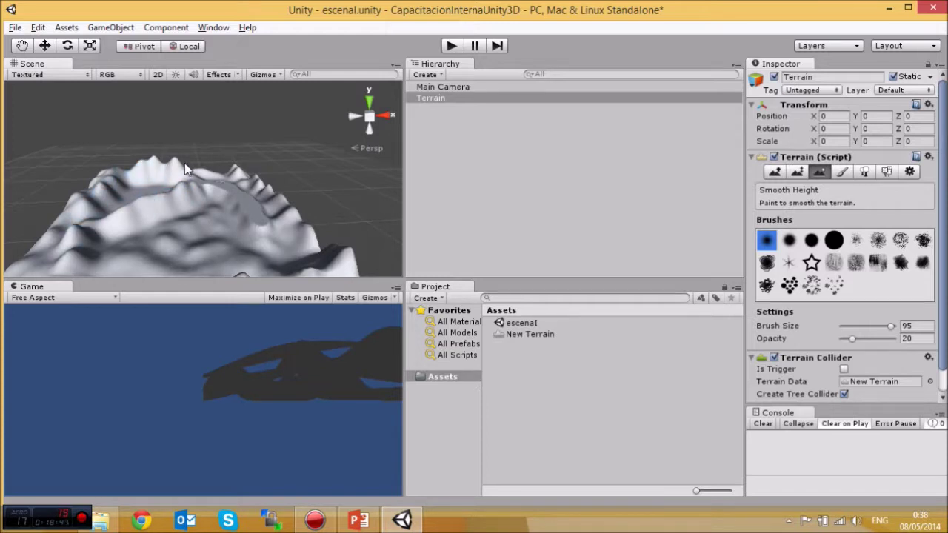
left_click_drag(168, 166, 223, 170, "alt")
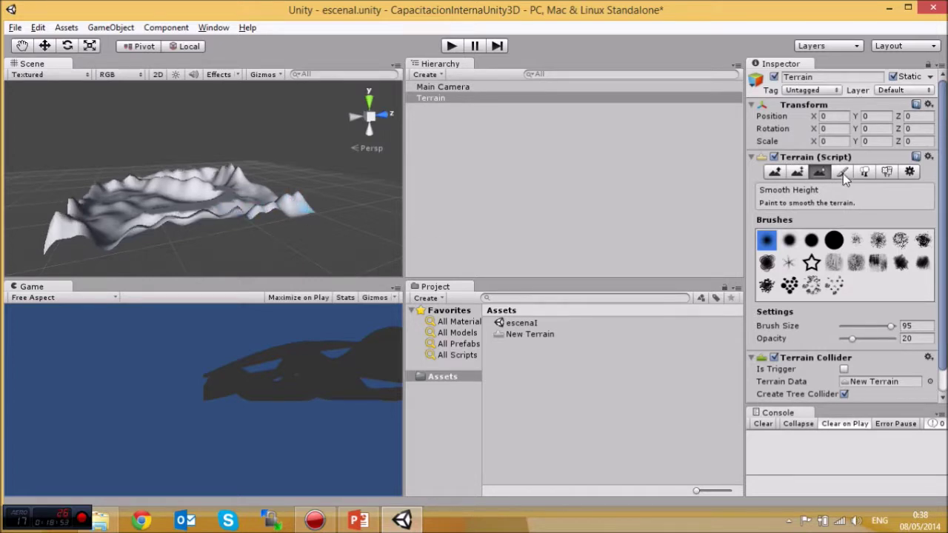
left_click(796, 172)
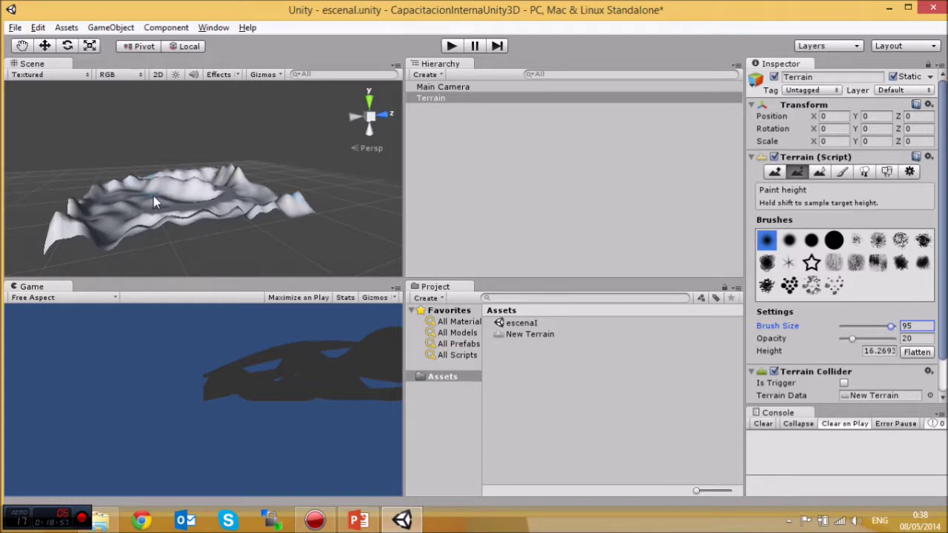
left_click(774, 172)
scroll(288, 233, "up", 5)
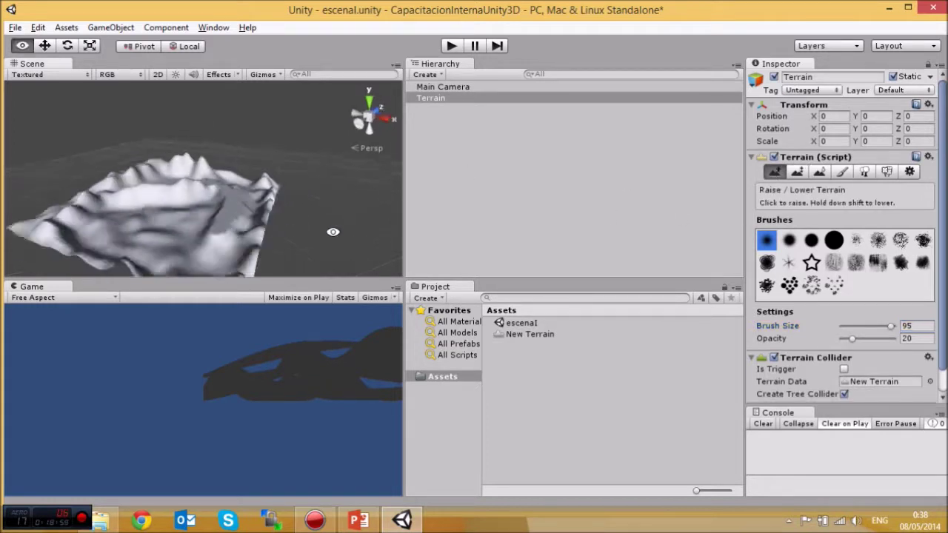
left_click_drag(276, 235, 328, 237, "alt")
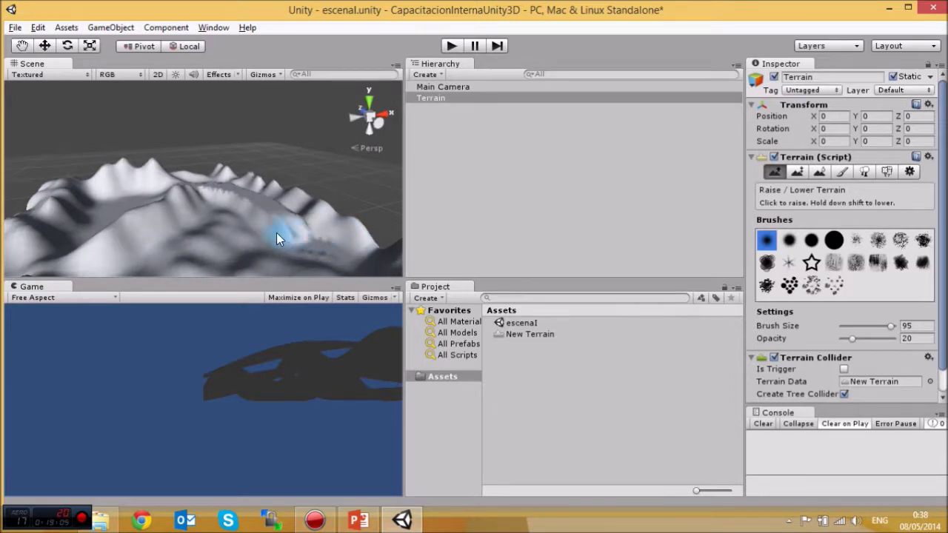
Level the bumps at the near end of the path with Paint Height and soften that area with Smooth Height.
left_click(796, 172)
mouse_move(326, 231)
left_mouse_down()
mouse_move(288, 227)
mouse_move(301, 240)
mouse_move(284, 226)
mouse_move(299, 237)
left_mouse_up()
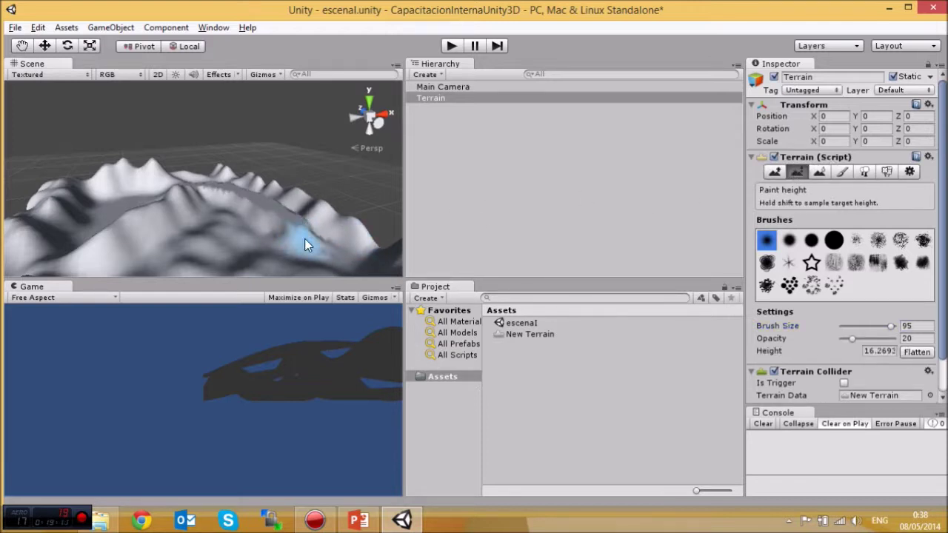
left_click(820, 172)
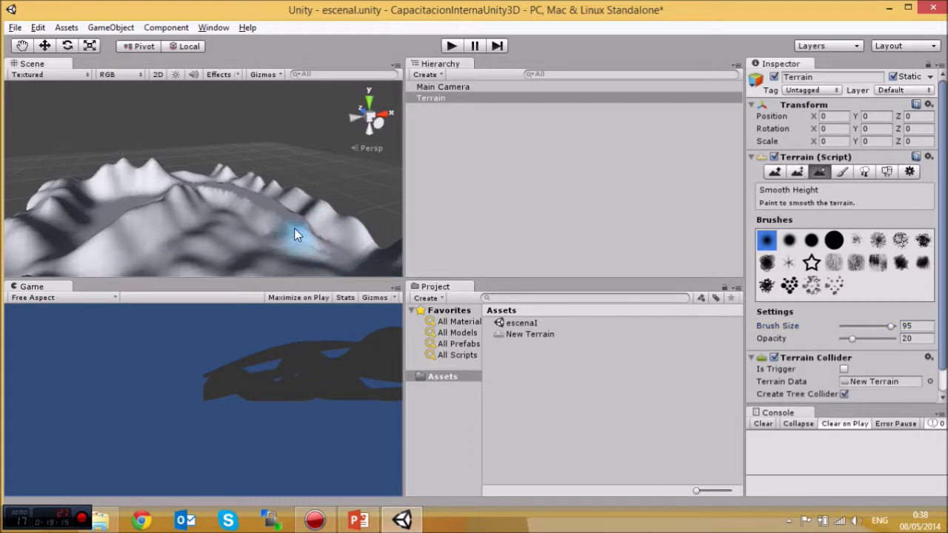
left_click_drag(314, 253, 305, 247)
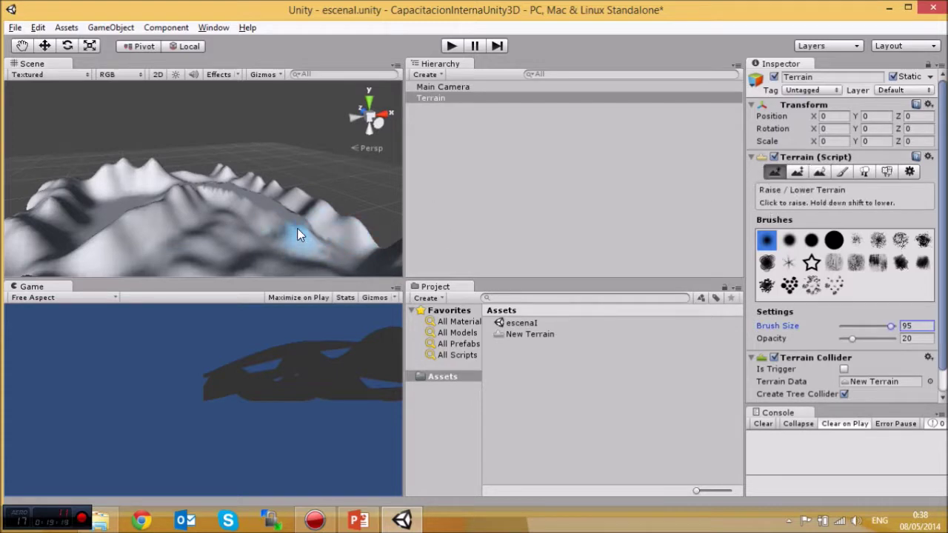
Raise rough relief again on the slope at the near end of the levelled path.
left_click(294, 229)
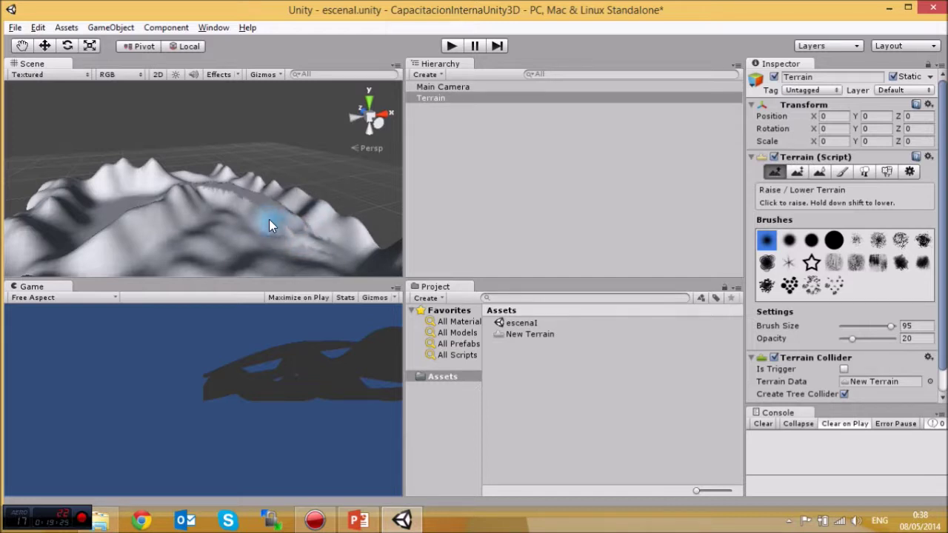
left_click_drag(310, 242, 254, 246, "alt")
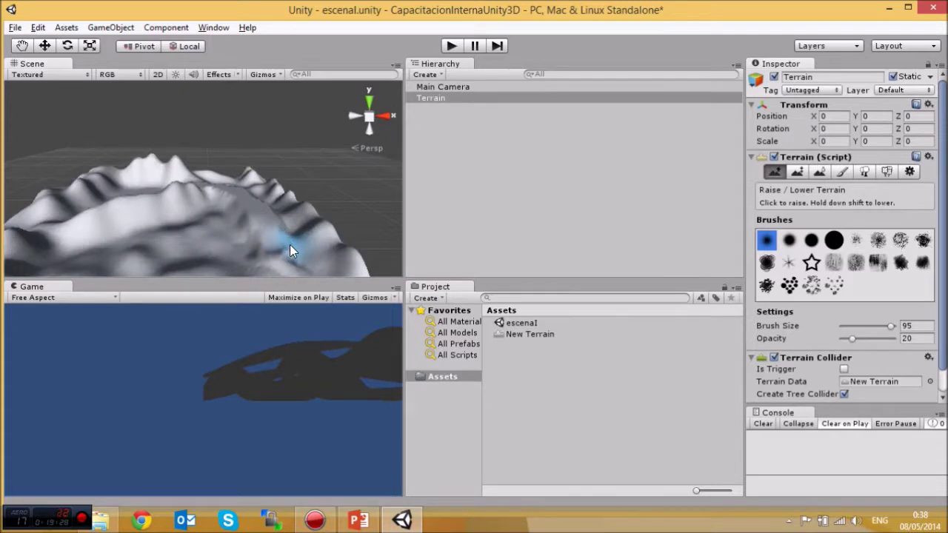
scroll(296, 207, "down", 2)
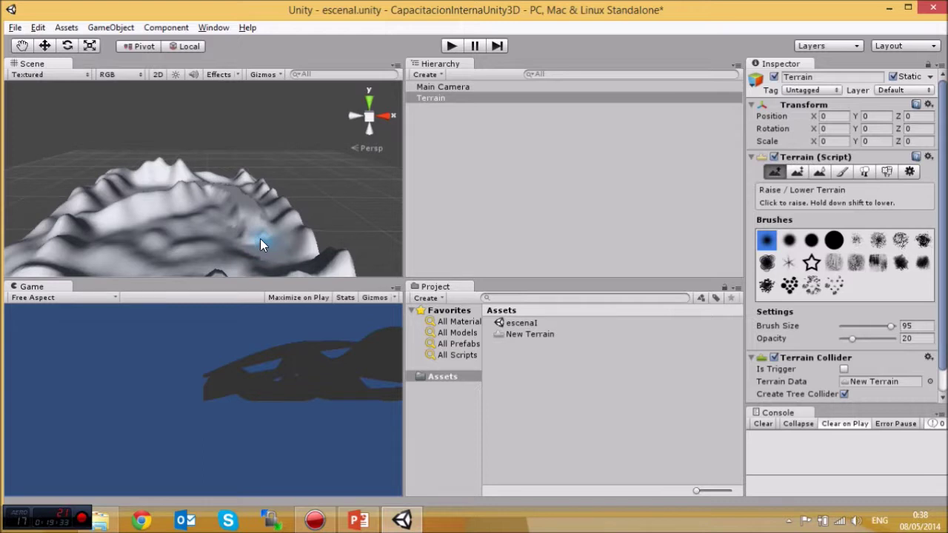
Build up additional peaks on the outer mountains around the smaller basin, at its corner and along the adjoining edges.
left_click_drag(234, 248, 287, 200, "alt")
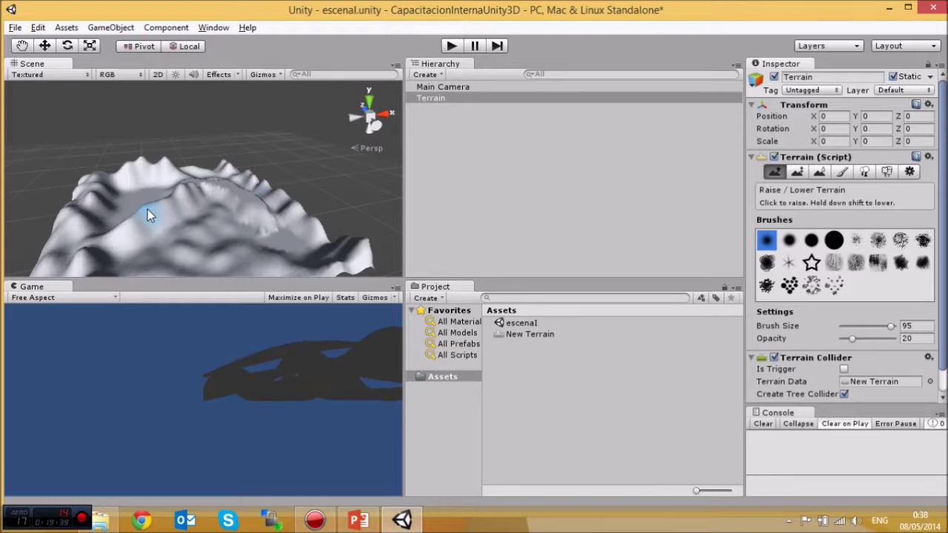
key("alt")
mouse_move(99, 226)
left_mouse_down("alt")
mouse_move(148, 229)
mouse_move(179, 245)
mouse_move(190, 199)
mouse_move(181, 197)
left_mouse_up("alt")
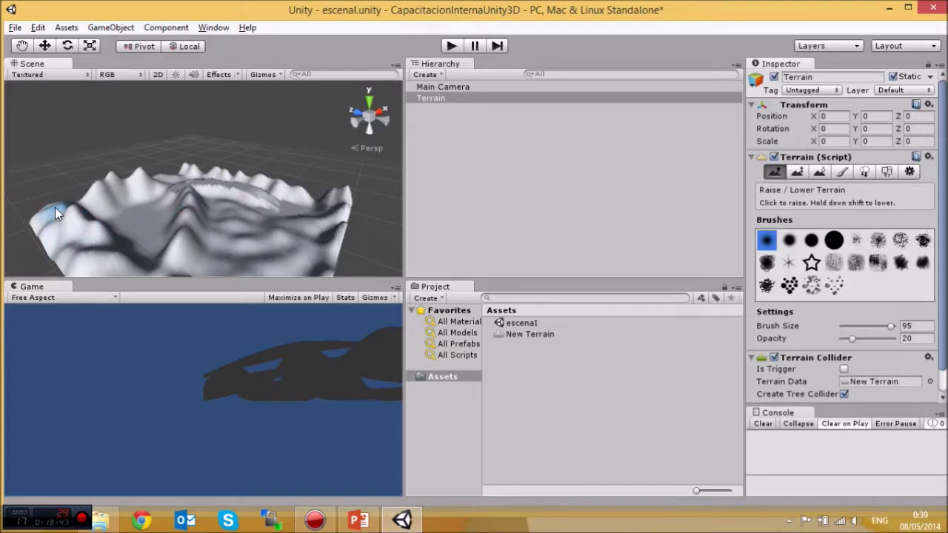
mouse_move(58, 203)
left_mouse_down()
mouse_move(140, 188)
mouse_move(119, 203)
left_mouse_up()
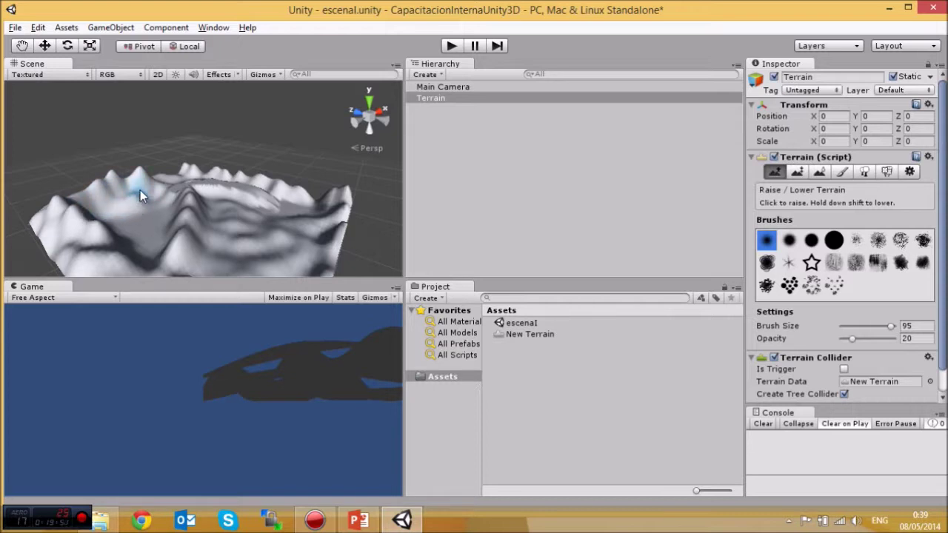
key("alt")
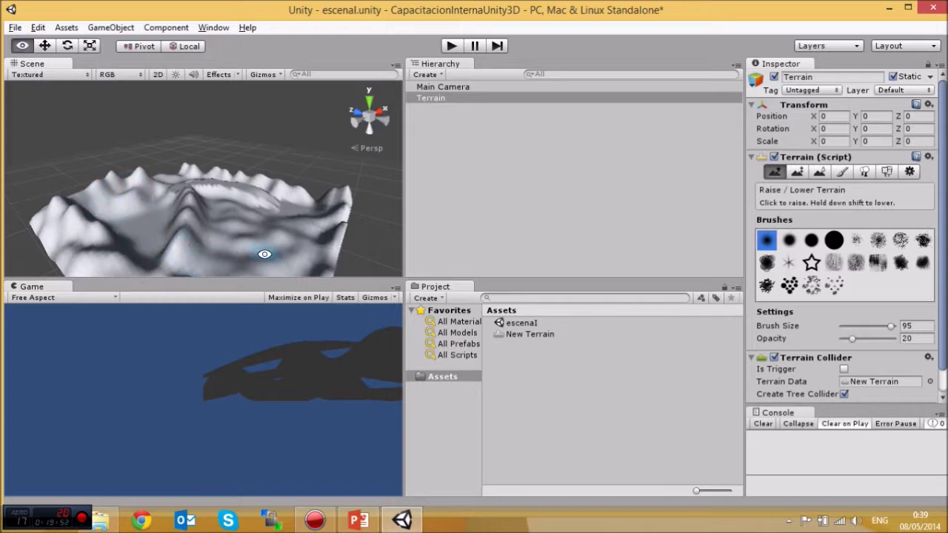
left_click_drag(132, 245, 313, 227, "alt")
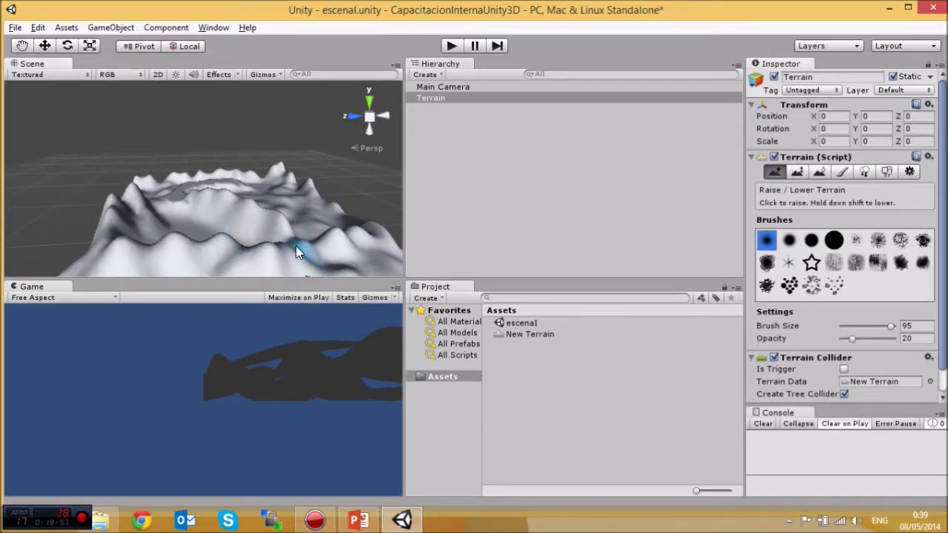
mouse_move(343, 246)
left_mouse_down()
mouse_move(386, 234)
mouse_move(260, 228)
left_mouse_up()
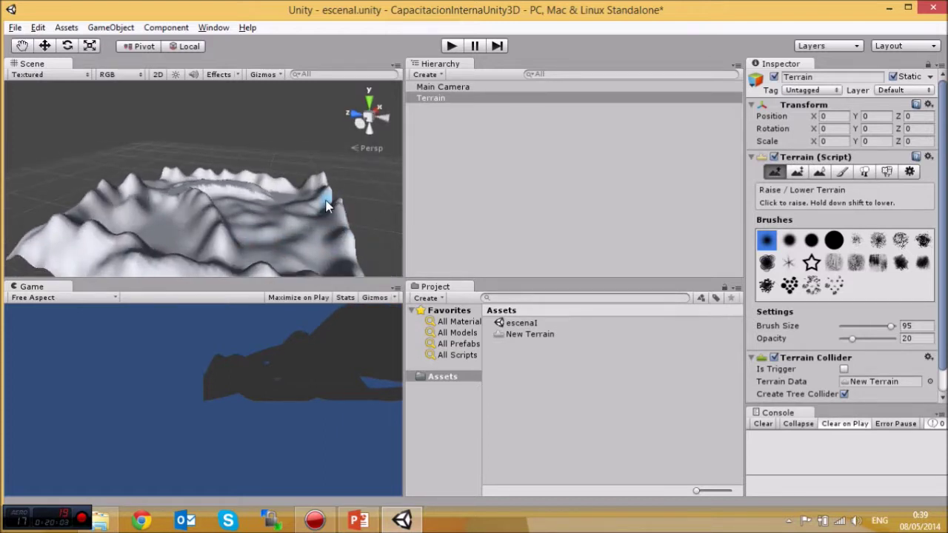
Raise additional peaks along the far edge of the outer mountains with the Raise / Lower Terrain tool.
left_click_drag(323, 188, 341, 196, "alt")
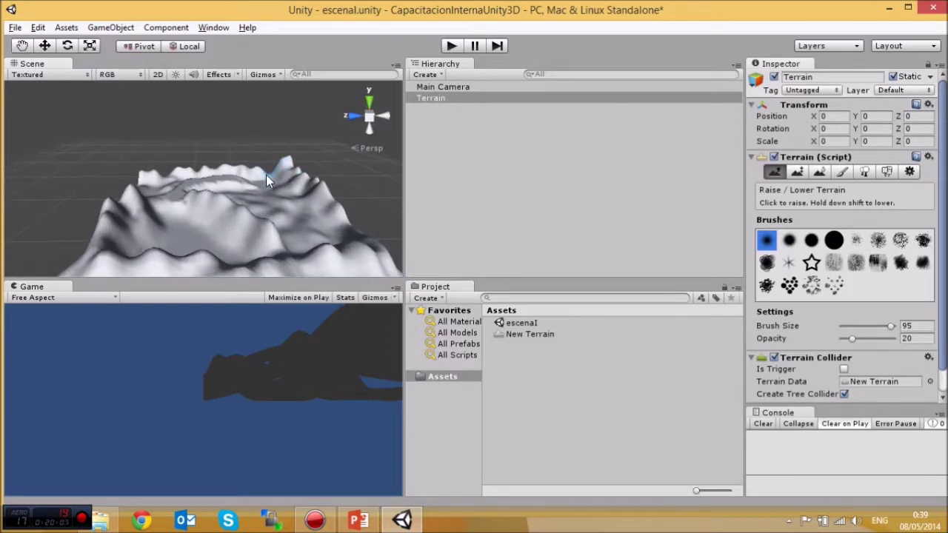
left_click_drag(258, 170, 169, 170)
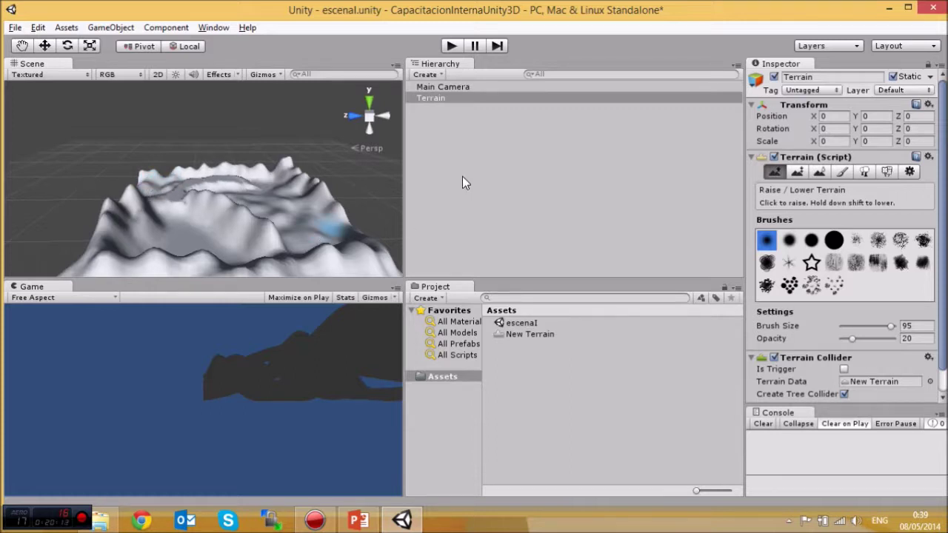
left_click_drag(360, 201, 390, 109, "alt")
Delete the Main Camera from the scene.
double_click(443, 87)
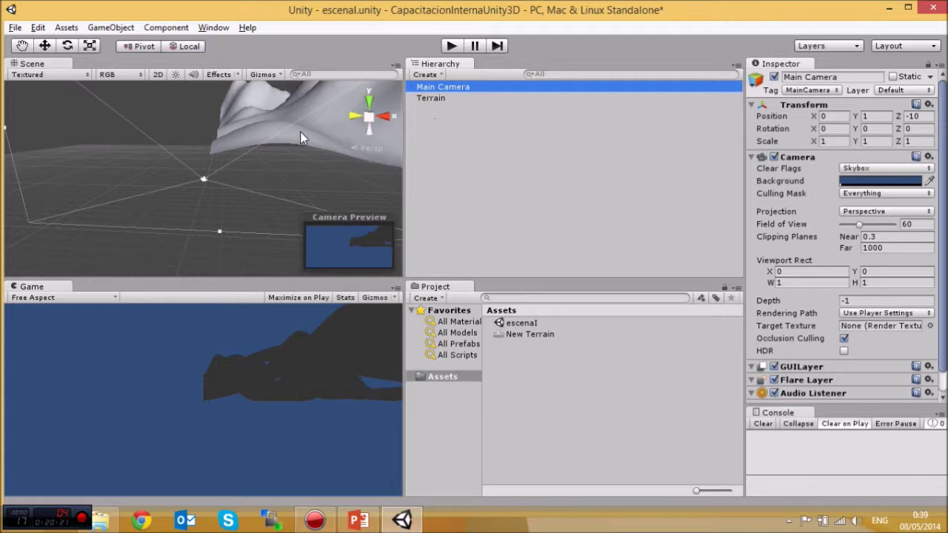
right_click(454, 92)
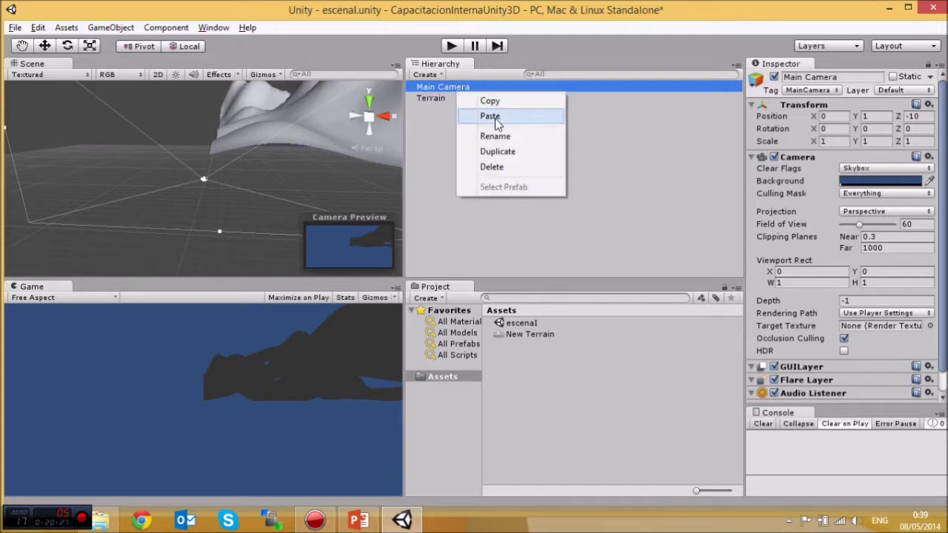
left_click(538, 168)
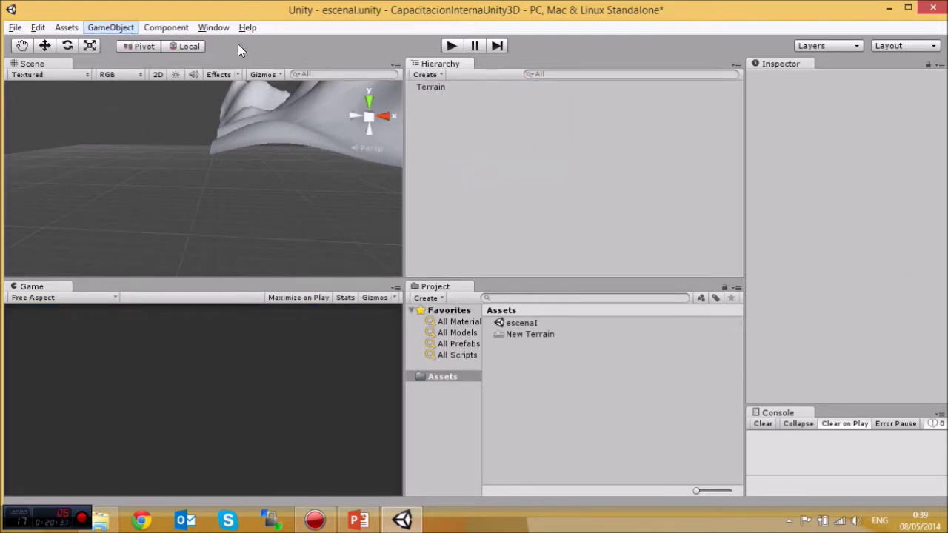
Create a new Camera object in the scene.
left_click(450, 84)
left_click(111, 28)
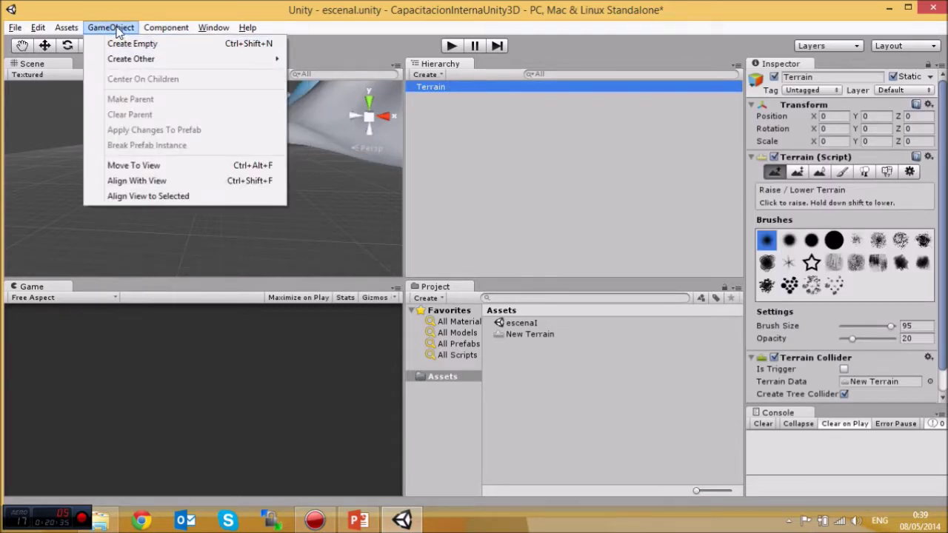
mouse_move(148, 59)
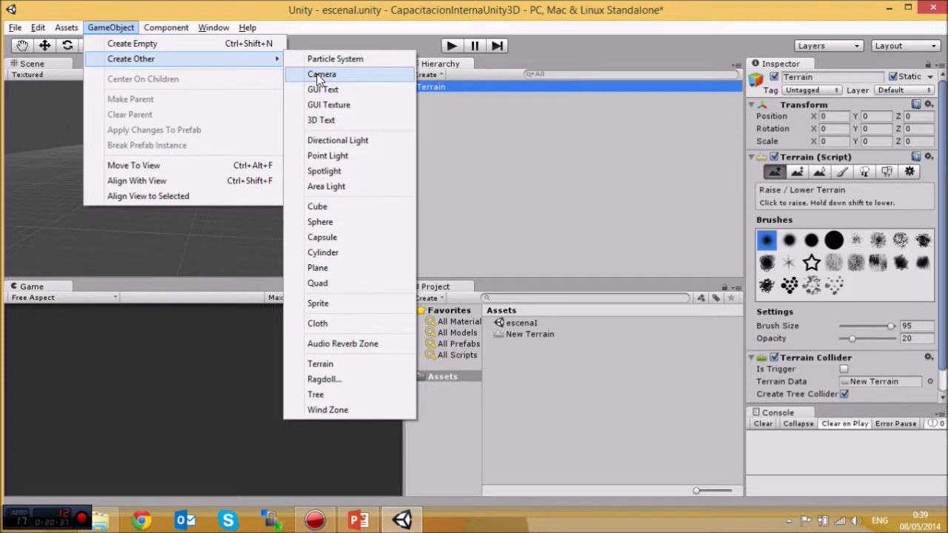
left_click(320, 76)
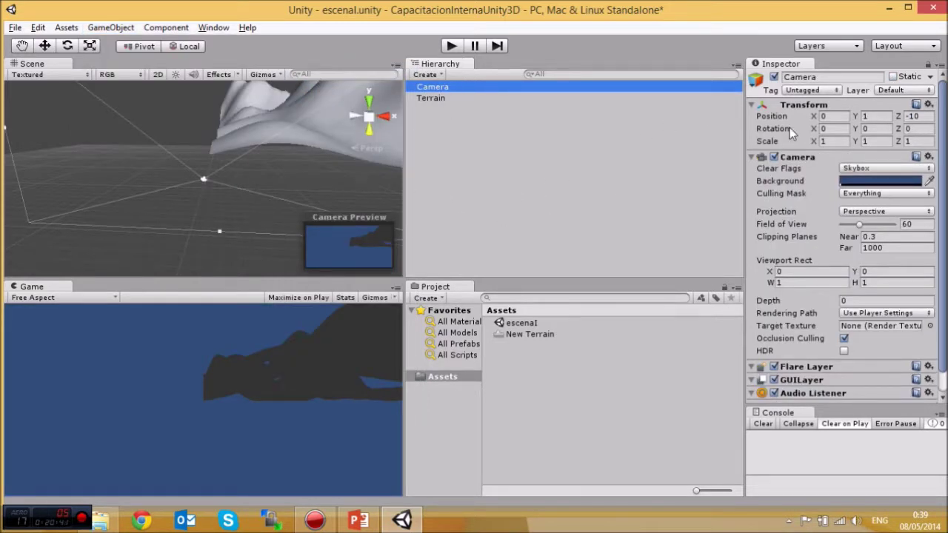
Raise the new camera by setting its Y position to 15.
left_click_drag(261, 181, 285, 171, "alt")
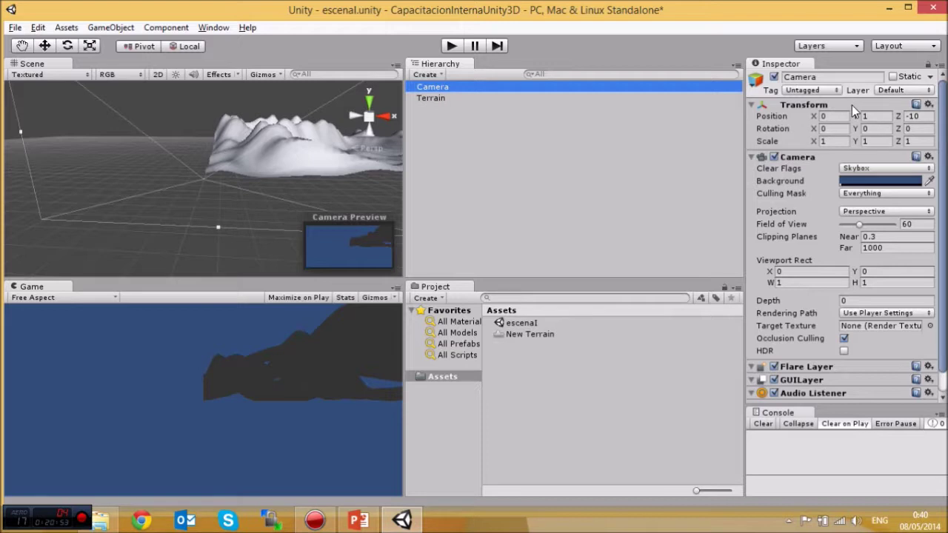
left_click_drag(848, 112, 163, 107)
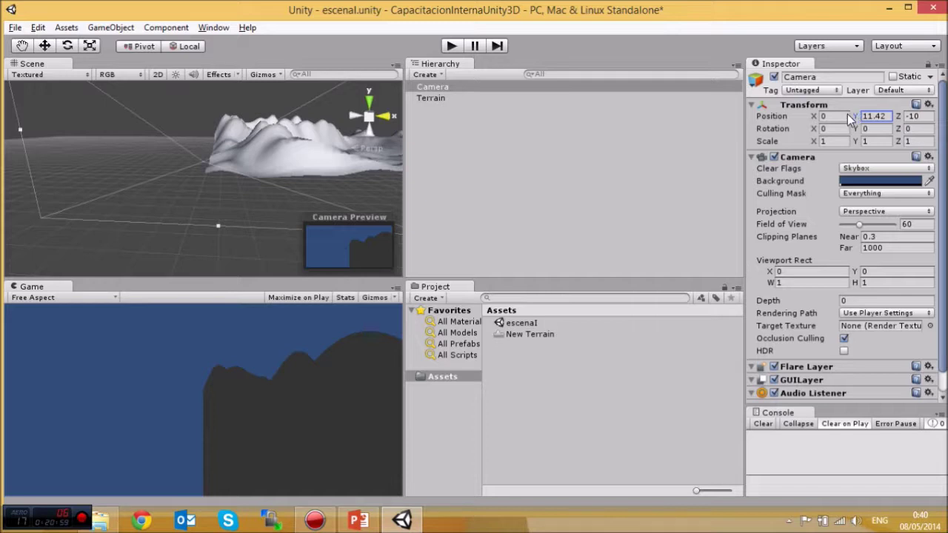
mouse_move(858, 114)
left_mouse_down()
mouse_move(744, 122)
mouse_move(873, 117)
left_mouse_up()
left_click(881, 113)
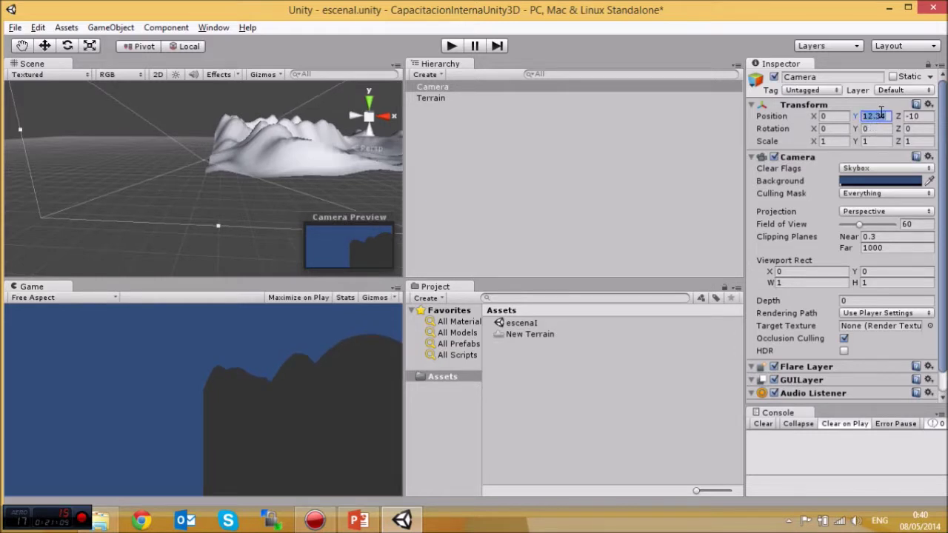
type("15")
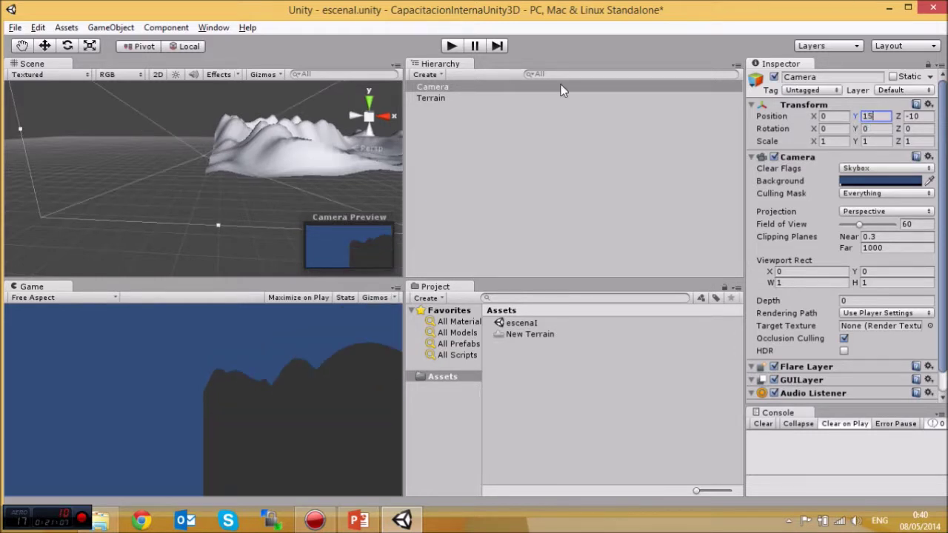
key("Tab")
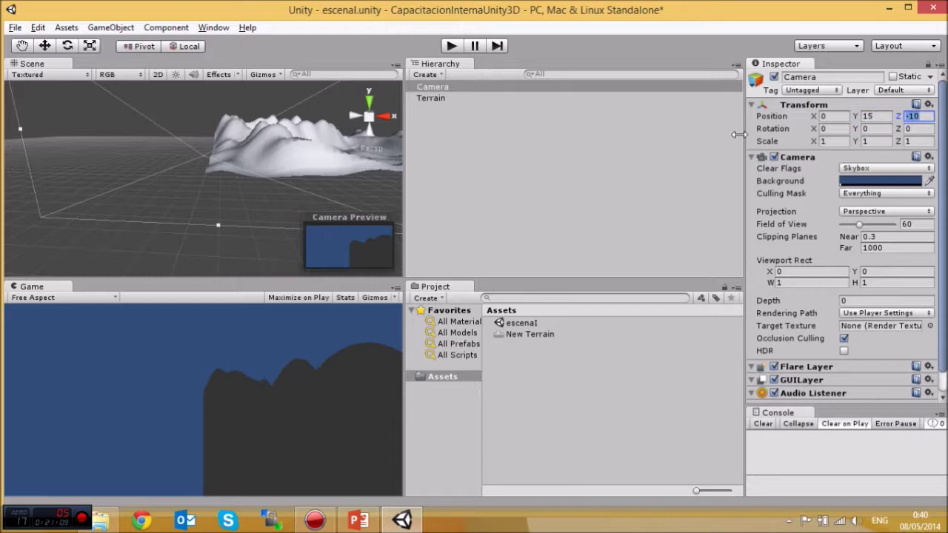
Move the camera to Z position 10.7 and X position 125.07, and frame it in the Scene view.
type("-3.5")
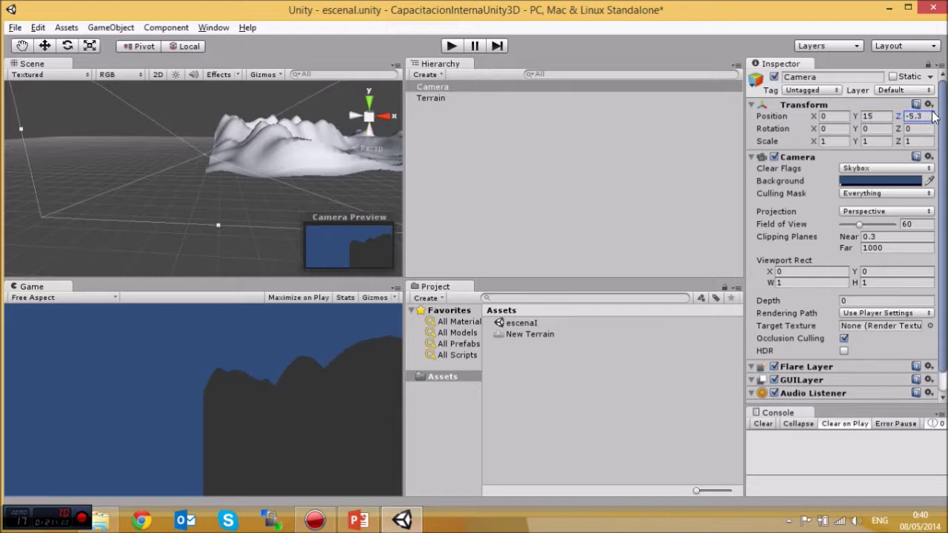
left_click_drag(13, 117, 106, 132)
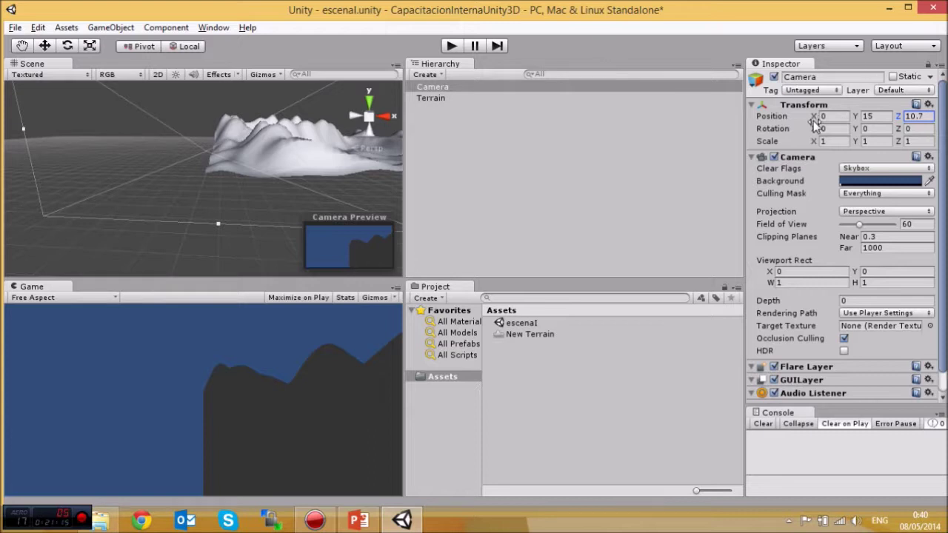
left_click_drag(810, 115, 791, 157)
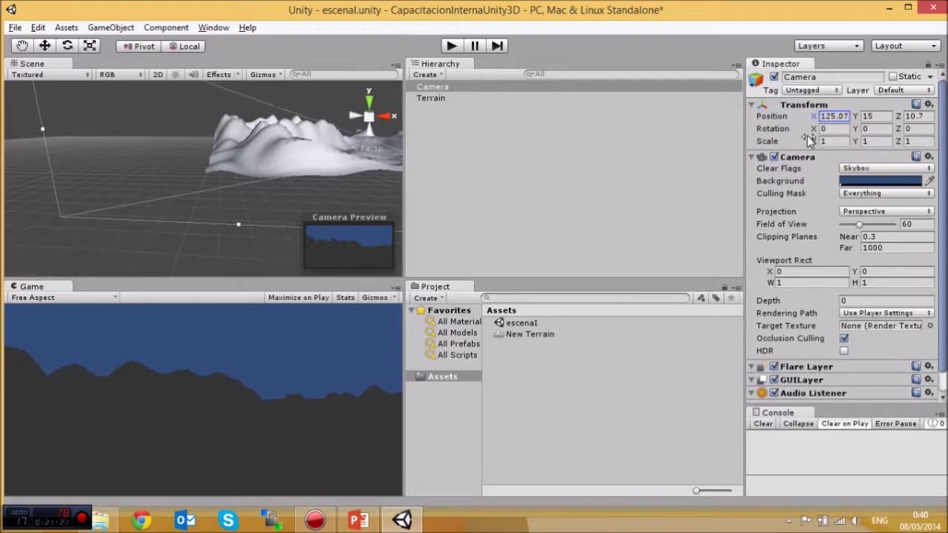
double_click(442, 86)
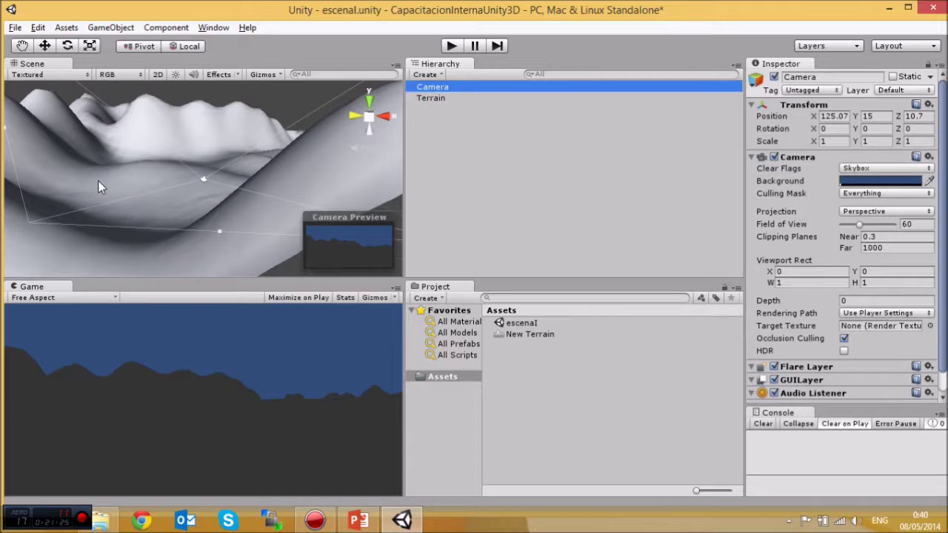
left_click_drag(84, 182, 313, 184, "alt")
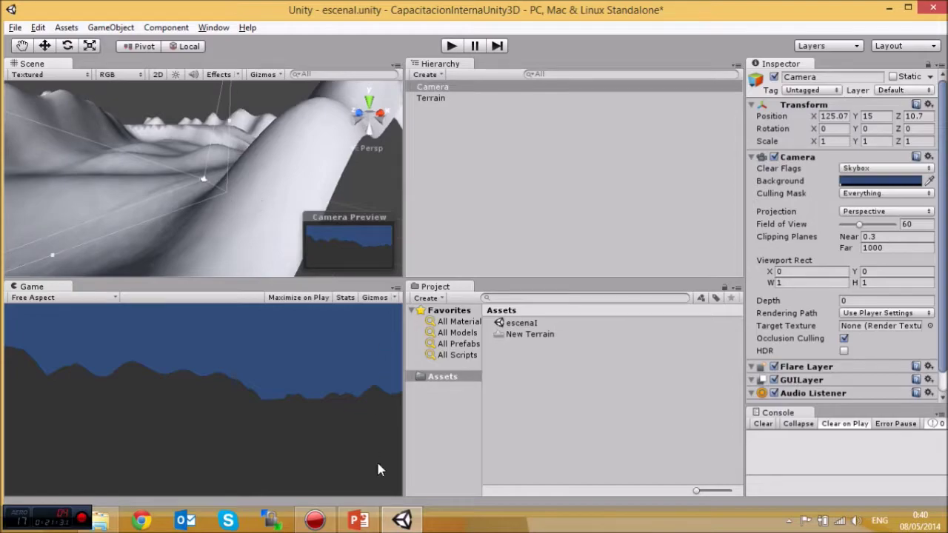
Switch to PowerPoint to check the Primeros Pasos task list, and return to Unity.
left_click(357, 521)
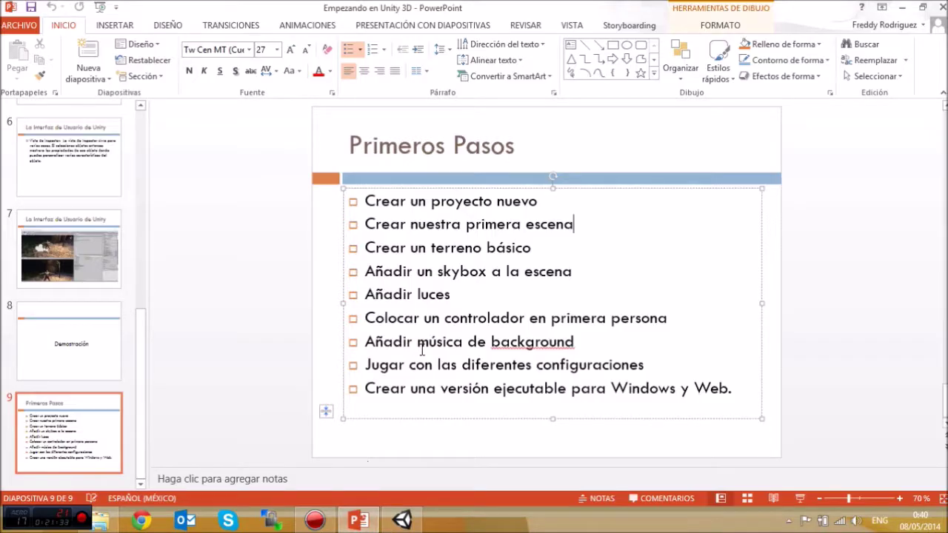
left_click(902, 8)
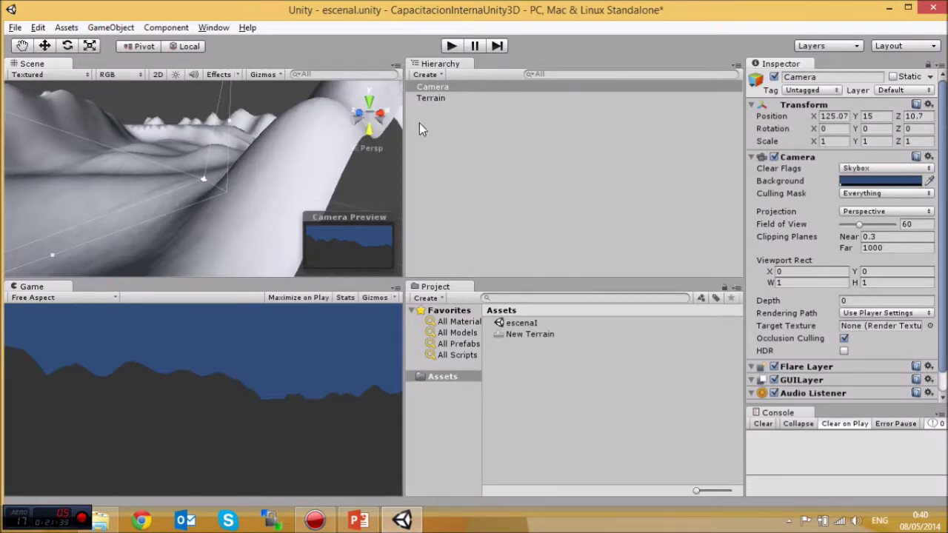
Select the terrain and activate its Paint Texture tool.
left_click(430, 99)
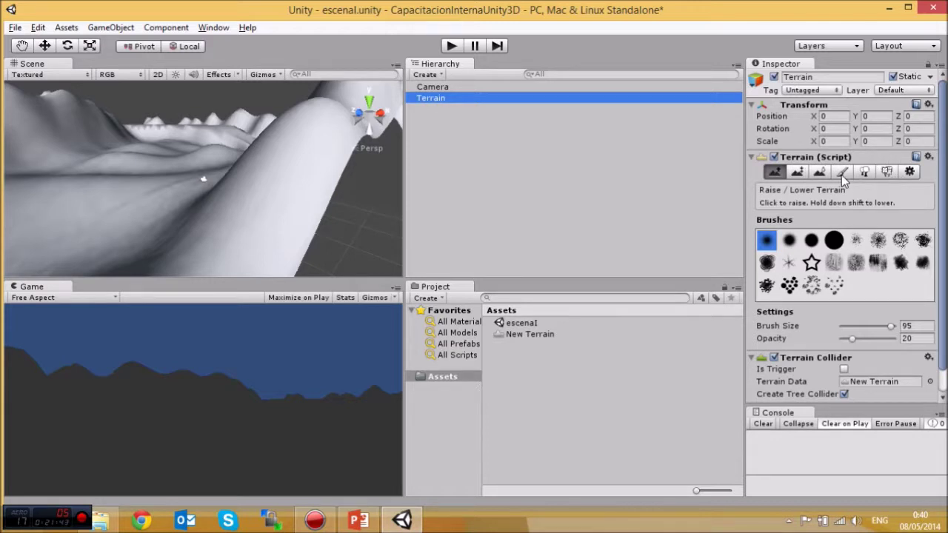
left_click(842, 174)
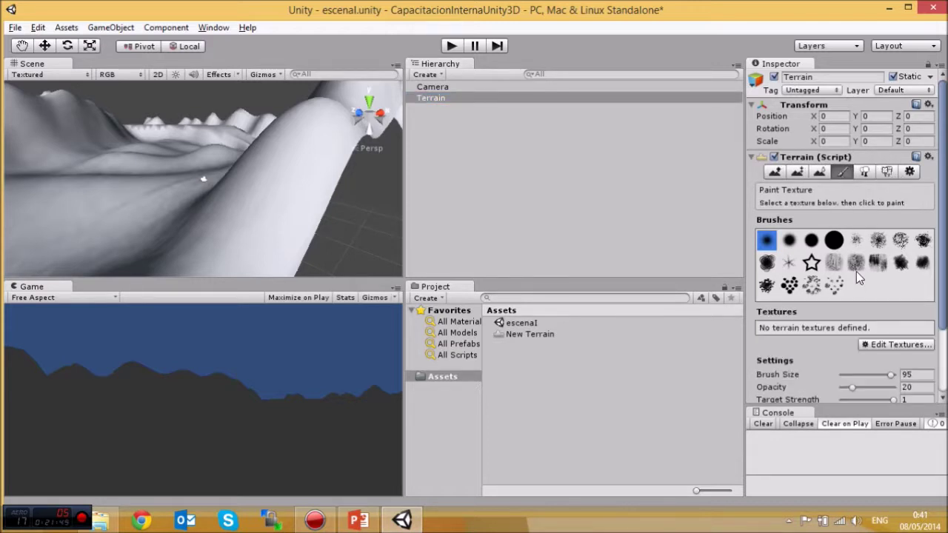
scroll(898, 253, "down", 1)
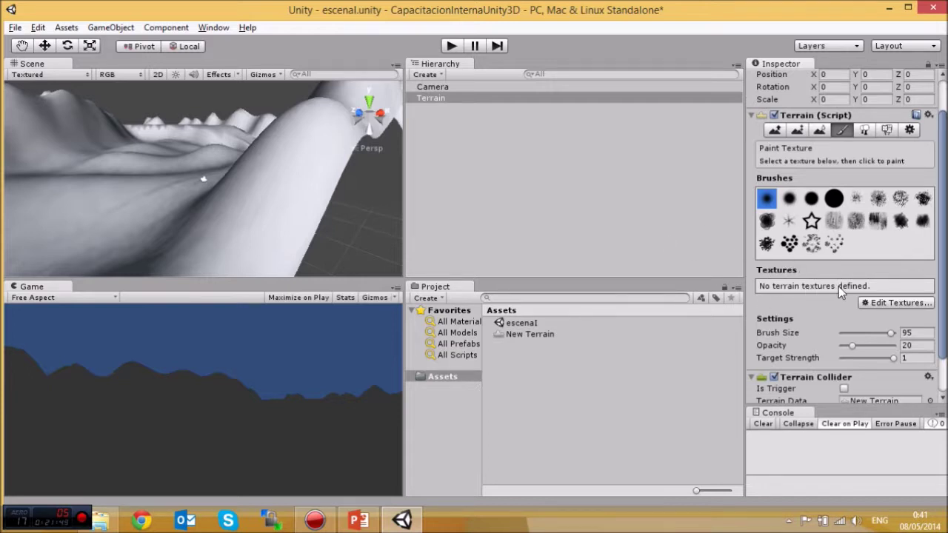
Check which textures can be picked for a new terrain texture, and close the dialogs without adding one.
left_click(891, 303)
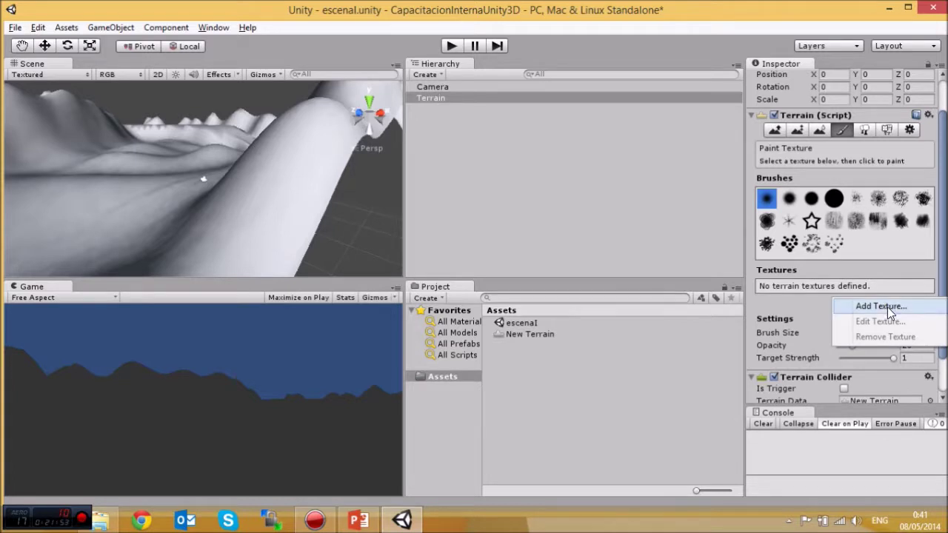
left_click(887, 307)
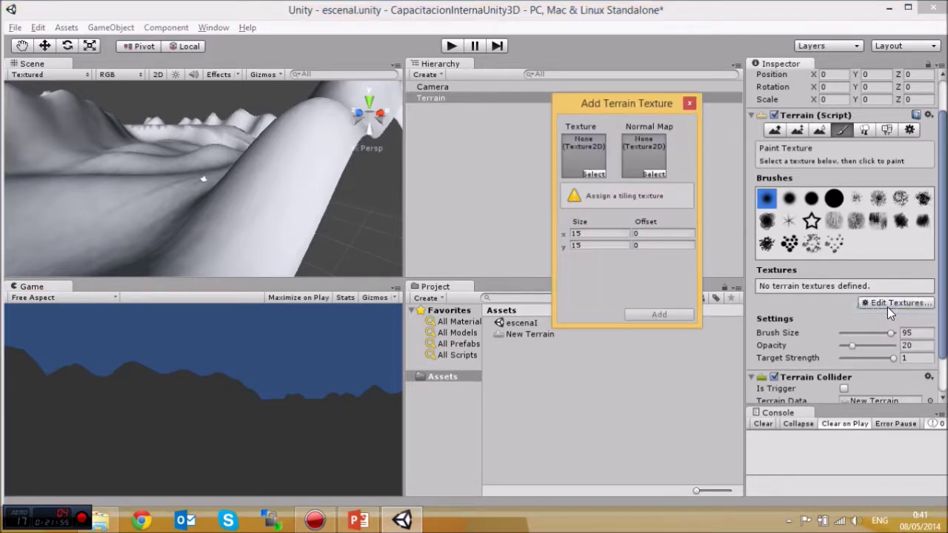
left_click(593, 174)
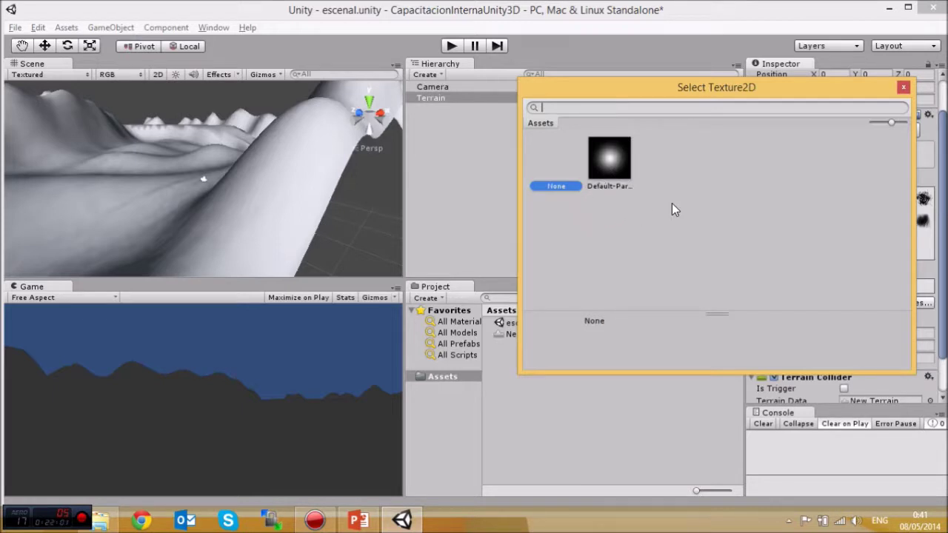
left_click(901, 88)
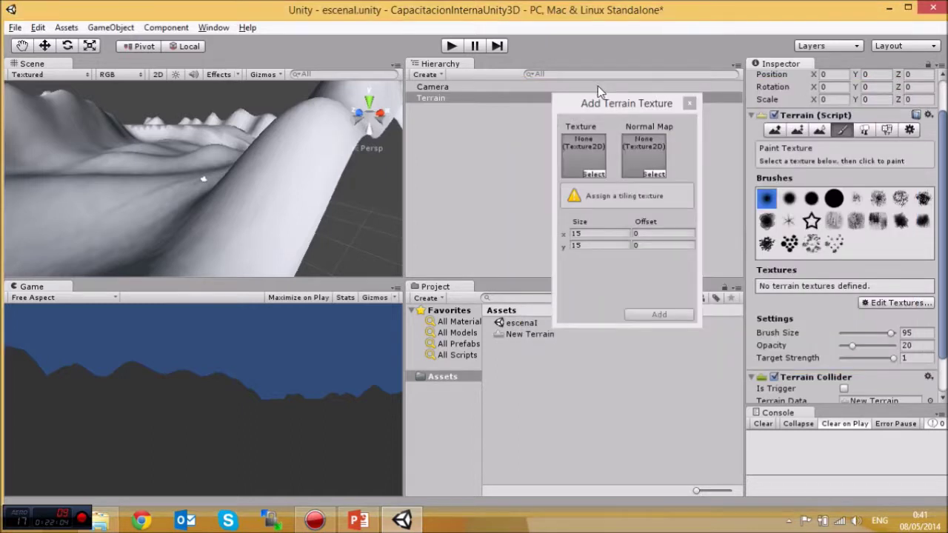
left_click(688, 104)
Import the Terrain Assets package with all its grass, terrain texture and palm tree items.
left_click(77, 30)
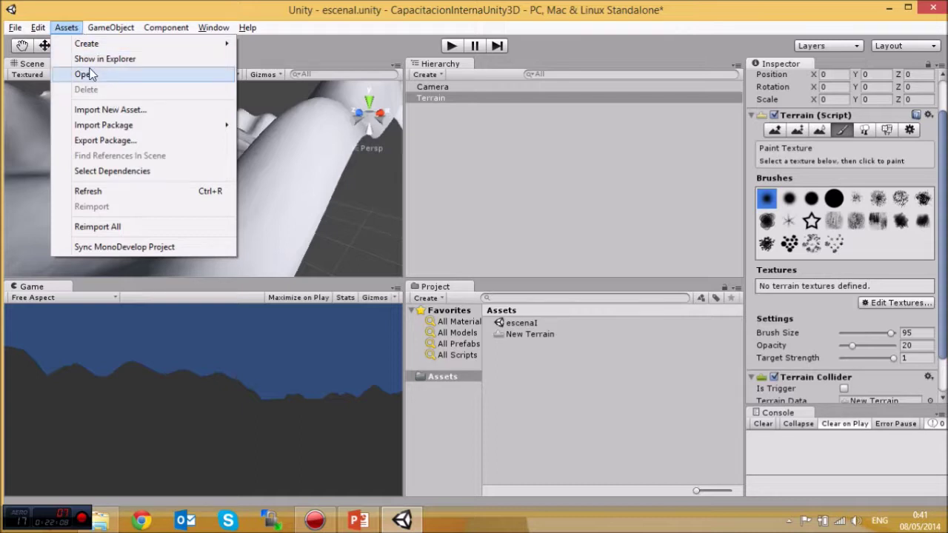
mouse_move(123, 126)
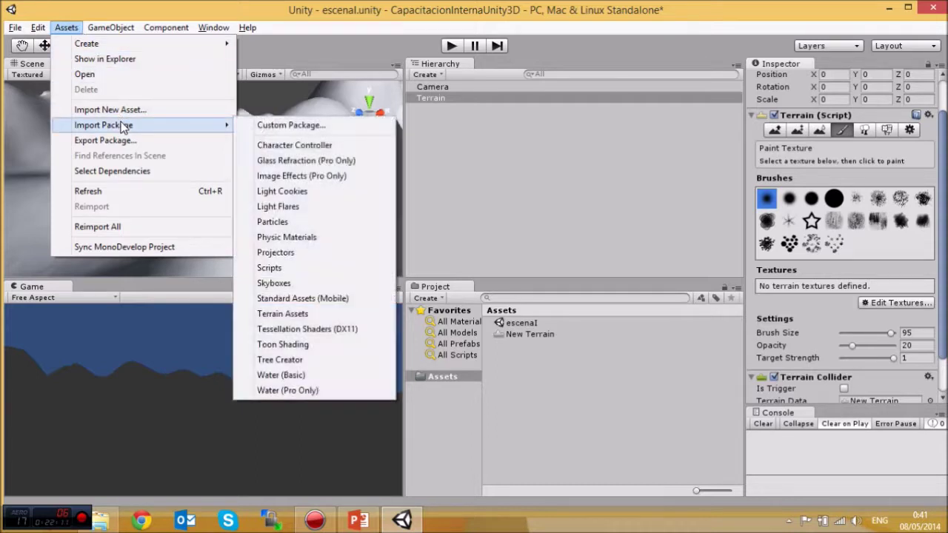
left_click(282, 314)
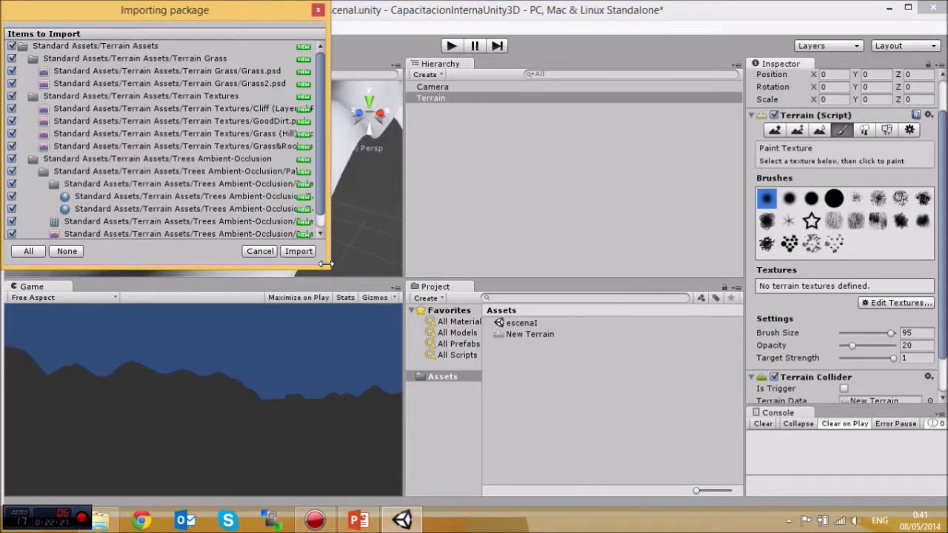
left_click_drag(328, 267, 616, 407)
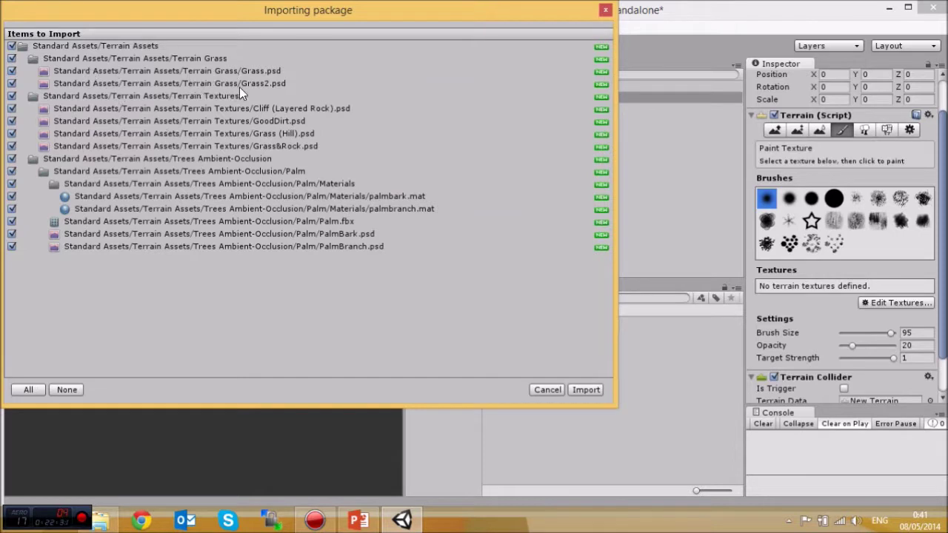
left_click(280, 122)
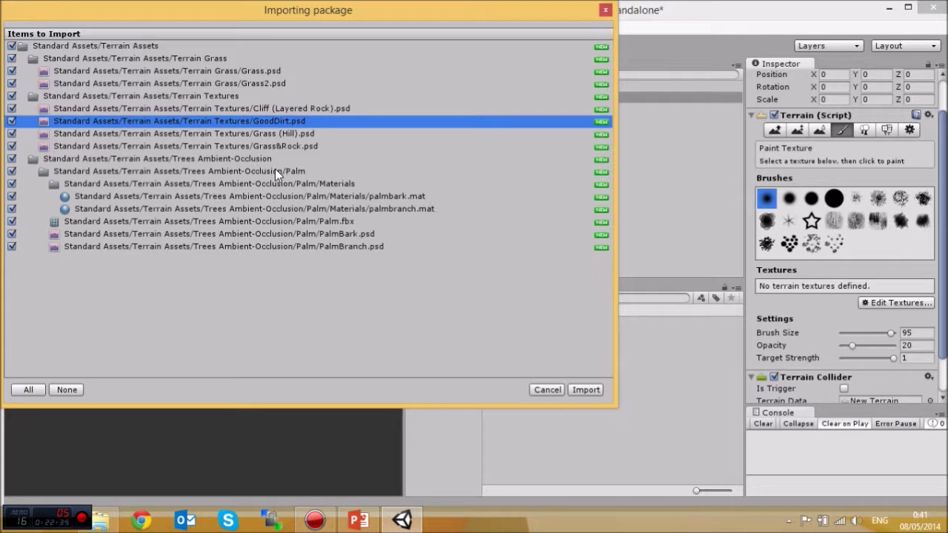
left_click(591, 389)
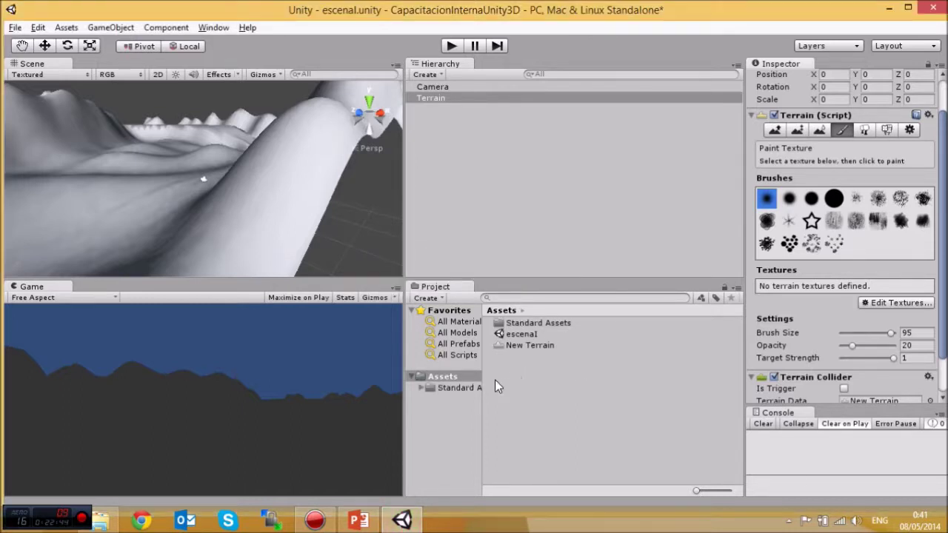
Check the imported Terrain Assets folder, and add Grass (Hill) as the terrain's first paint texture with the default 15 by 15 size.
left_click(448, 388)
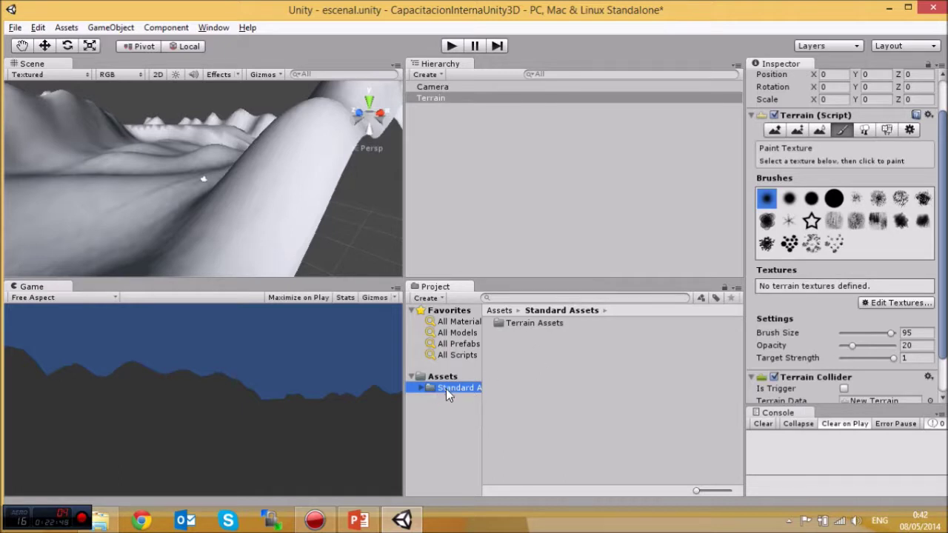
left_click(522, 324)
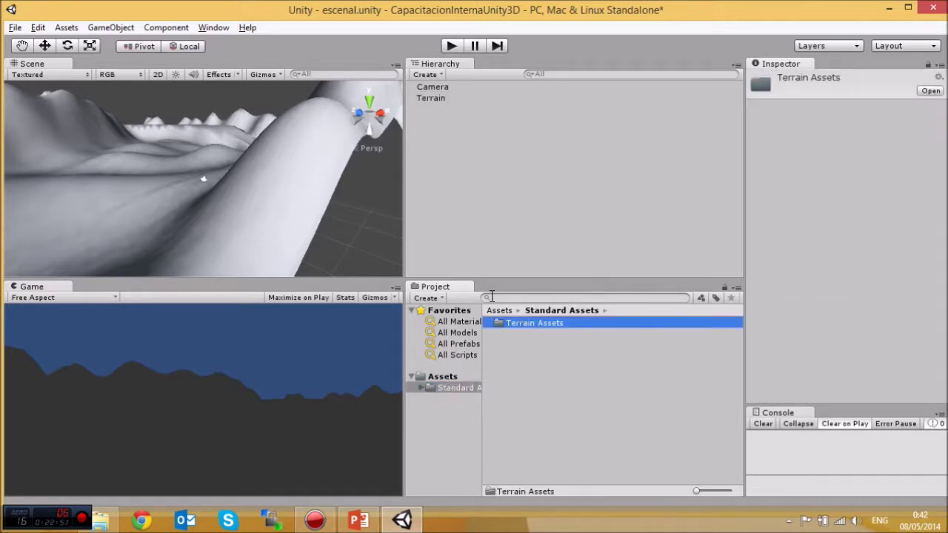
left_click(419, 97)
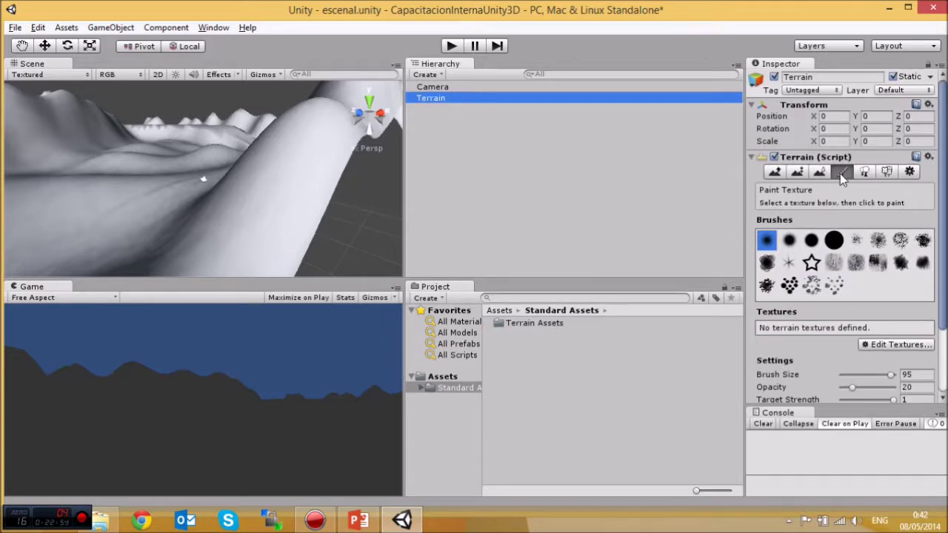
left_click(883, 344)
left_click(873, 347)
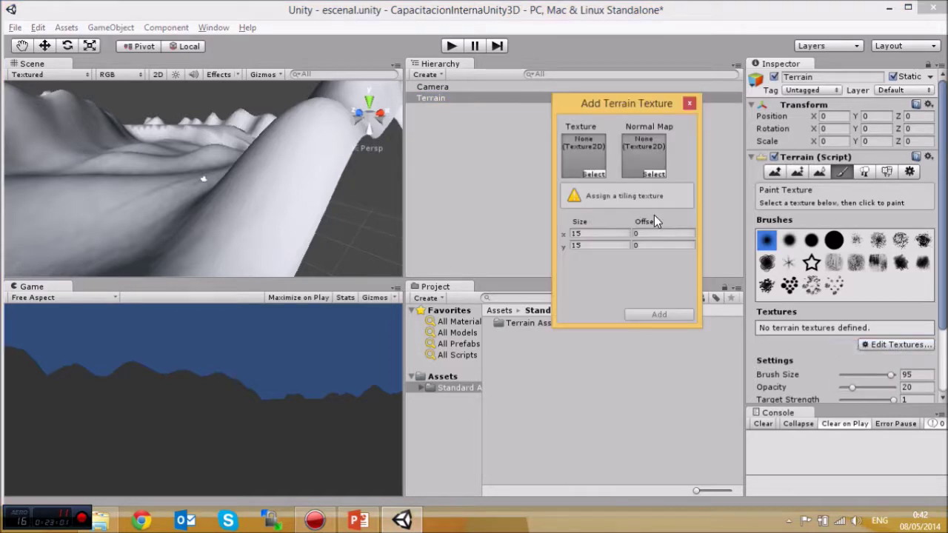
left_click(595, 173)
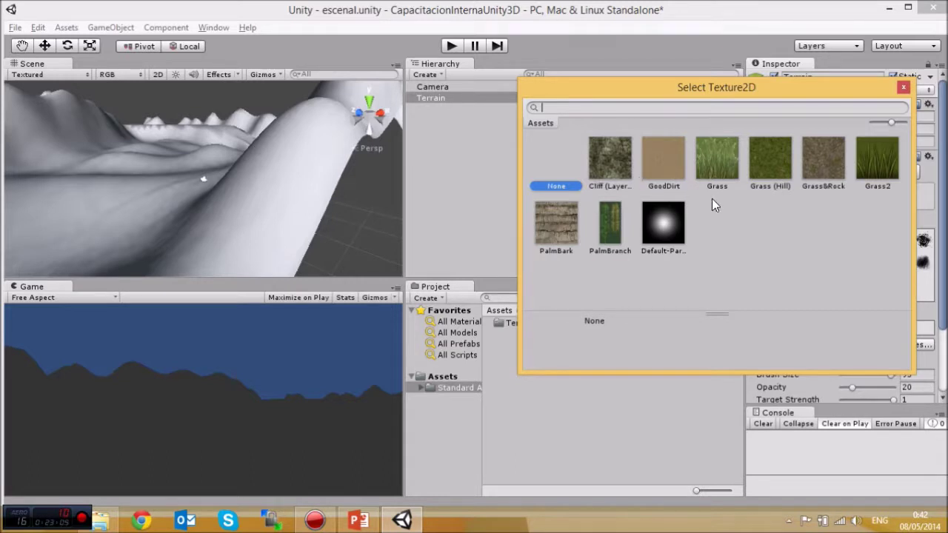
left_click(773, 172)
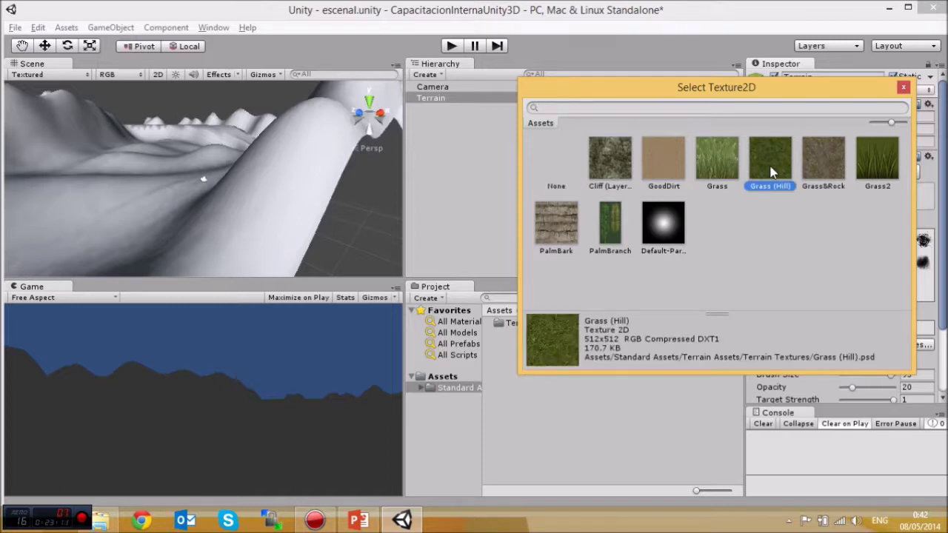
left_click(903, 90)
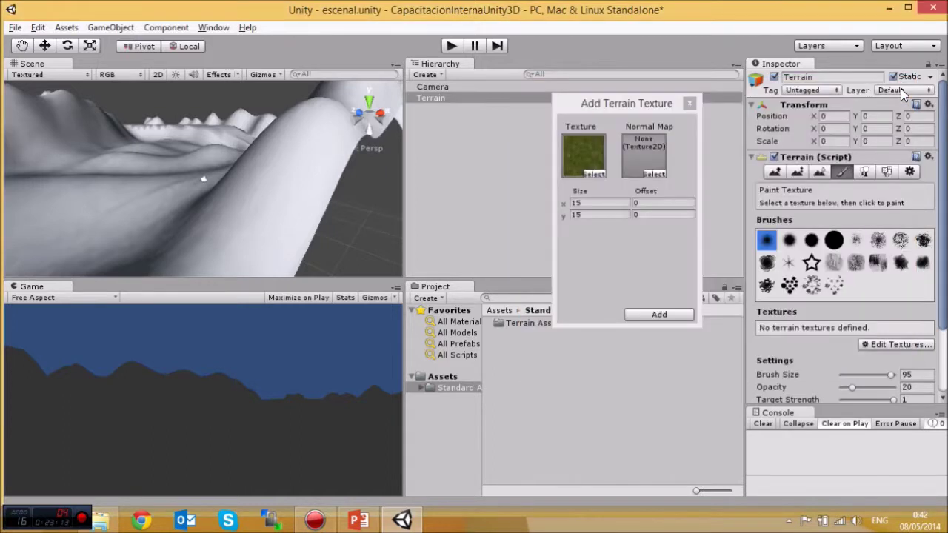
left_click(659, 315)
Examine the grass-covered terrain from several angles and distances.
left_click_drag(206, 157, 80, 149, "alt")
left_click_drag(185, 167, 150, 204, "alt")
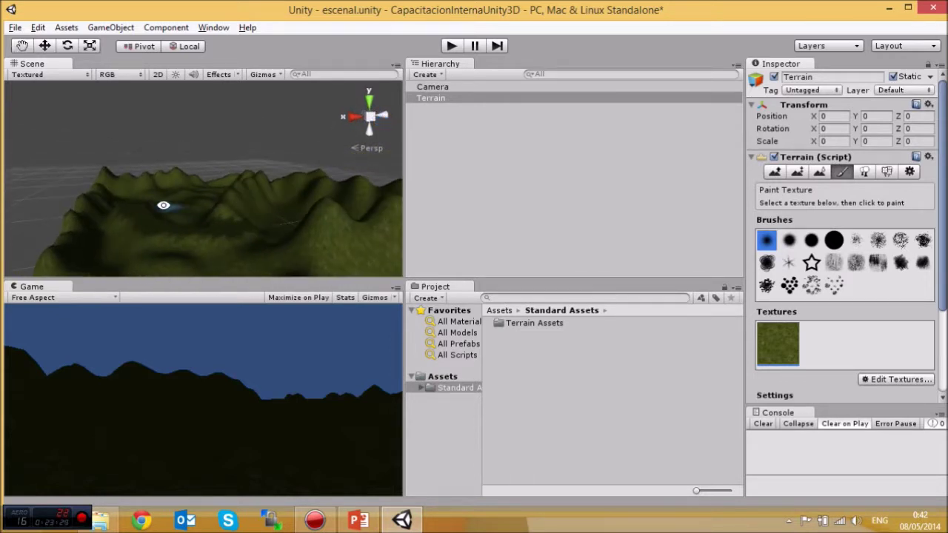
left_click(772, 173)
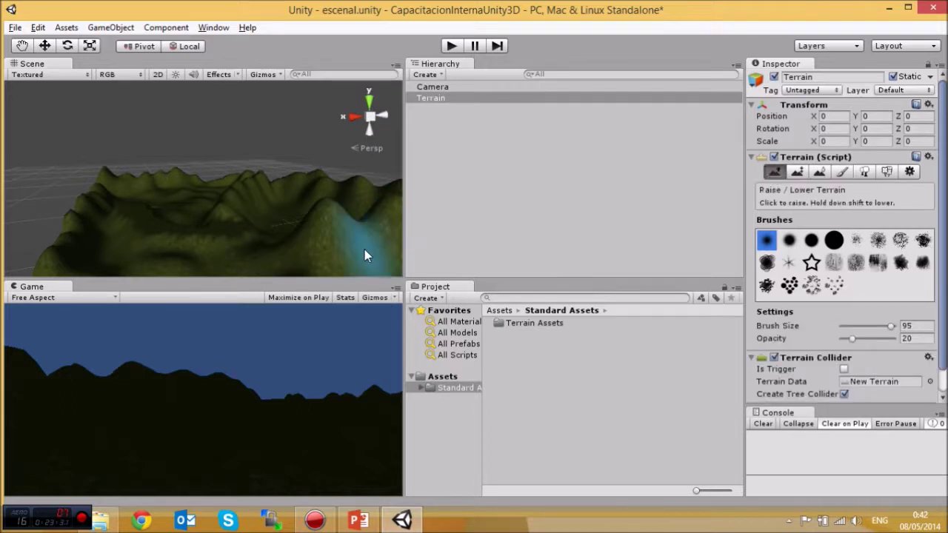
left_click_drag(267, 248, 368, 248, "alt")
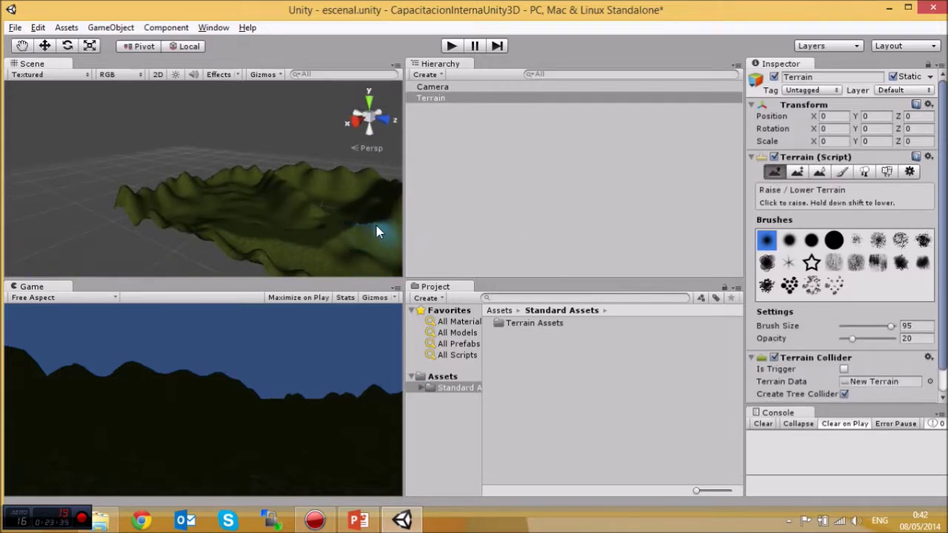
left_click_drag(349, 244, 117, 227, "alt")
scroll(195, 218, "down", 3)
left_click_drag(179, 183, 309, 232, "alt")
left_click_drag(248, 198, 247, 222, "alt")
scroll(194, 205, "up", 3)
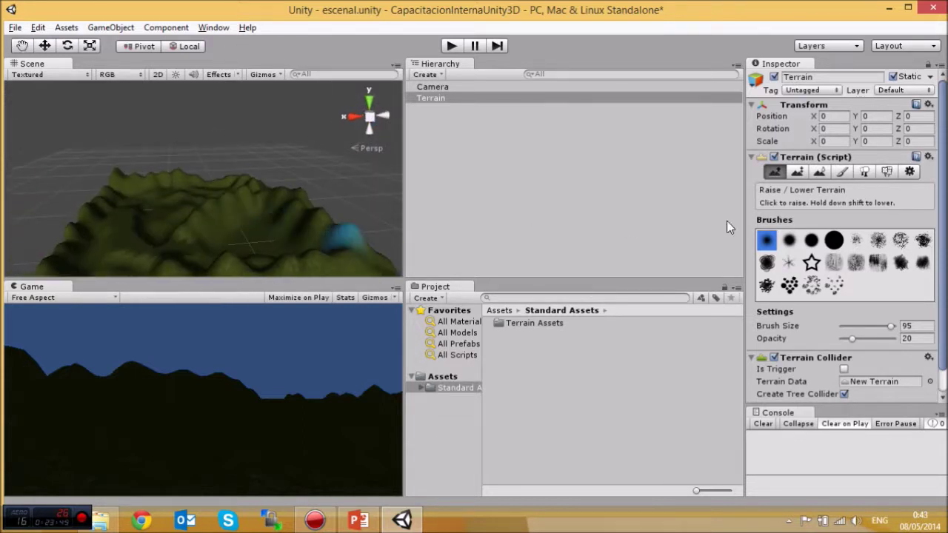
Add Grass&Rock as a second paint texture for the terrain.
left_click(840, 172)
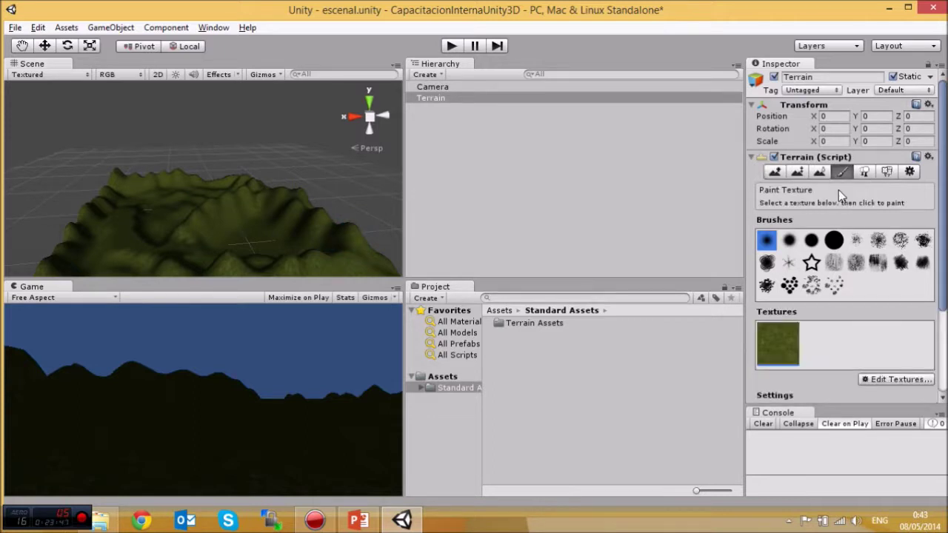
left_click(874, 380)
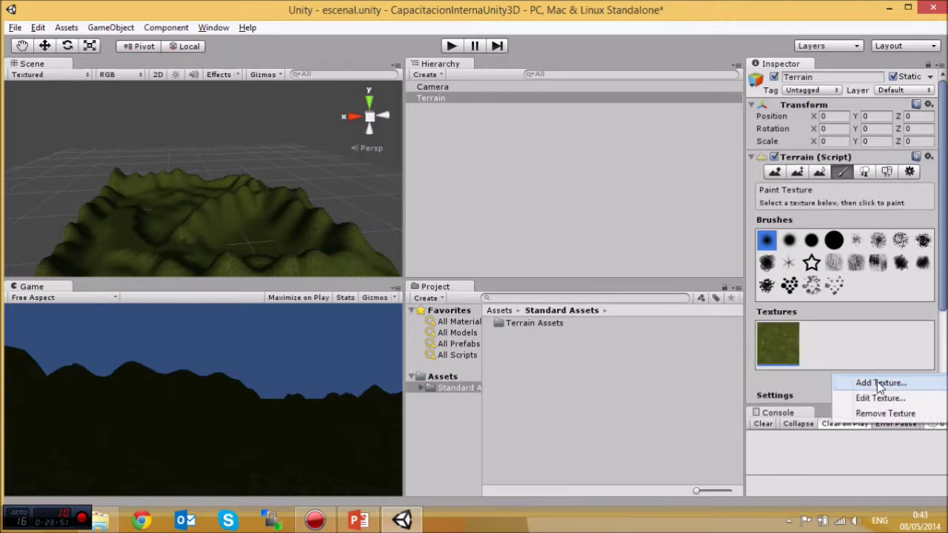
left_click(877, 383)
left_click(597, 173)
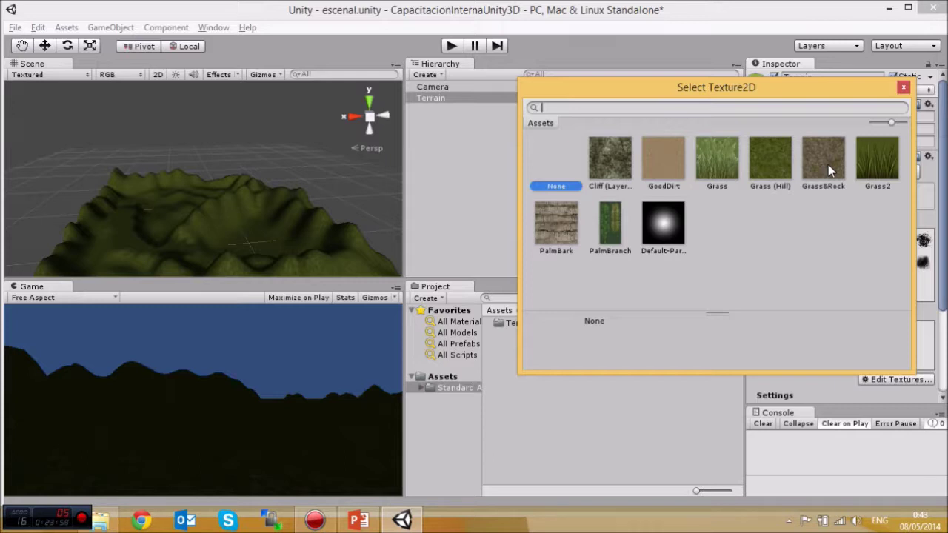
left_click(830, 170)
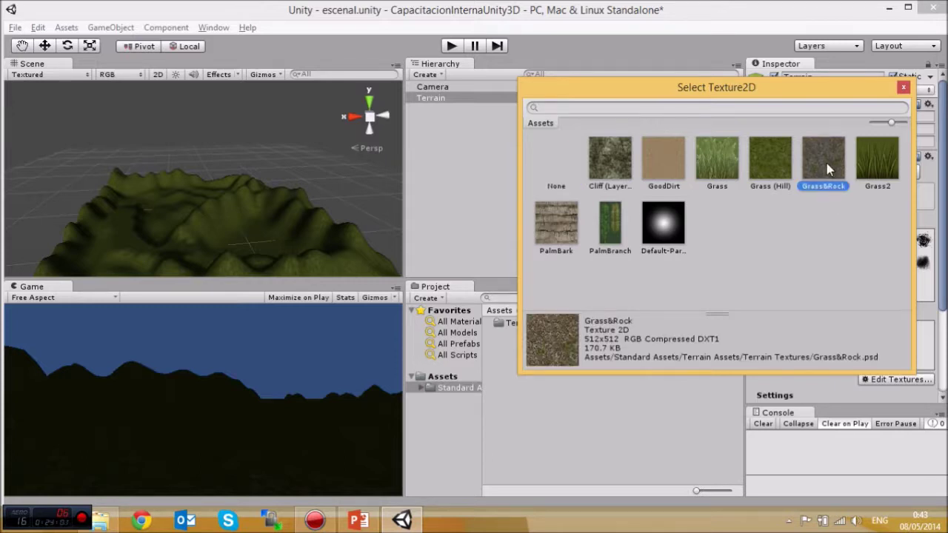
double_click(826, 163)
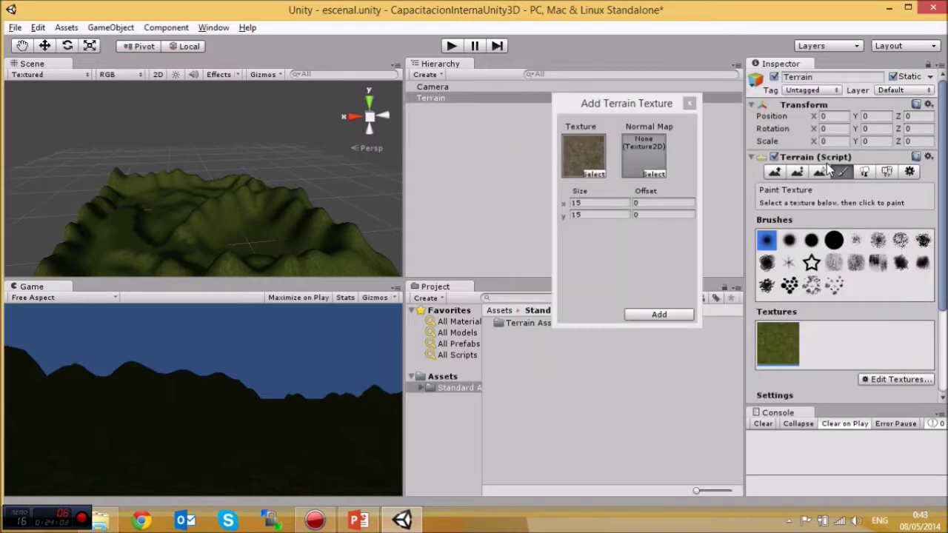
left_click(658, 315)
Set the texture brush size to 75 and its opacity to 15.
scroll(881, 296, "down", 3)
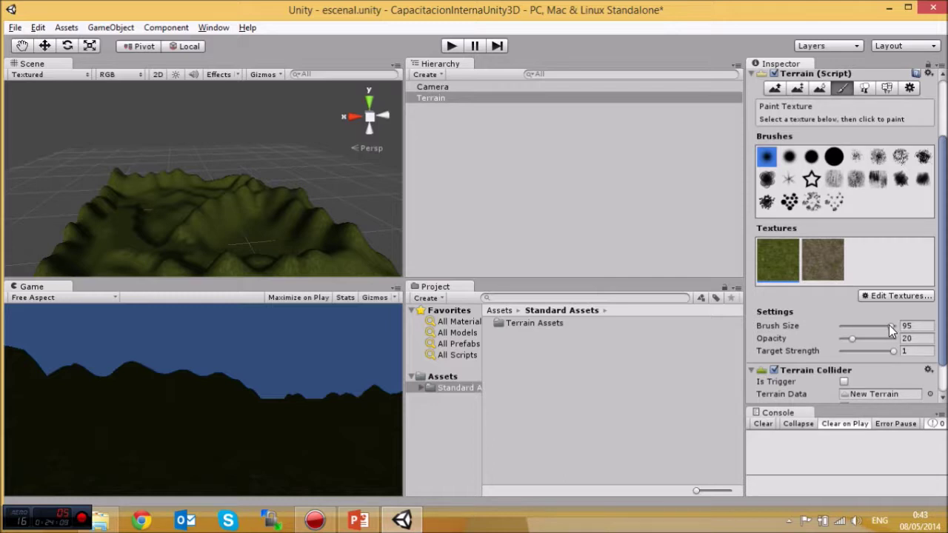
left_click_drag(888, 329, 877, 335)
left_click(848, 338)
Paint the Grass&Rock texture over the slopes of the ridge in the middle of the terrain.
left_click_drag(307, 259, 152, 213, "alt")
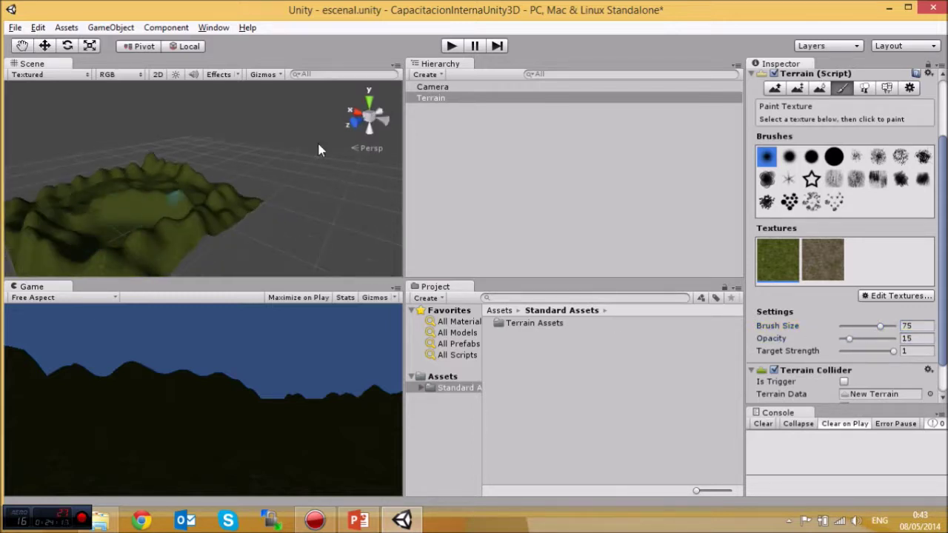
double_click(430, 97)
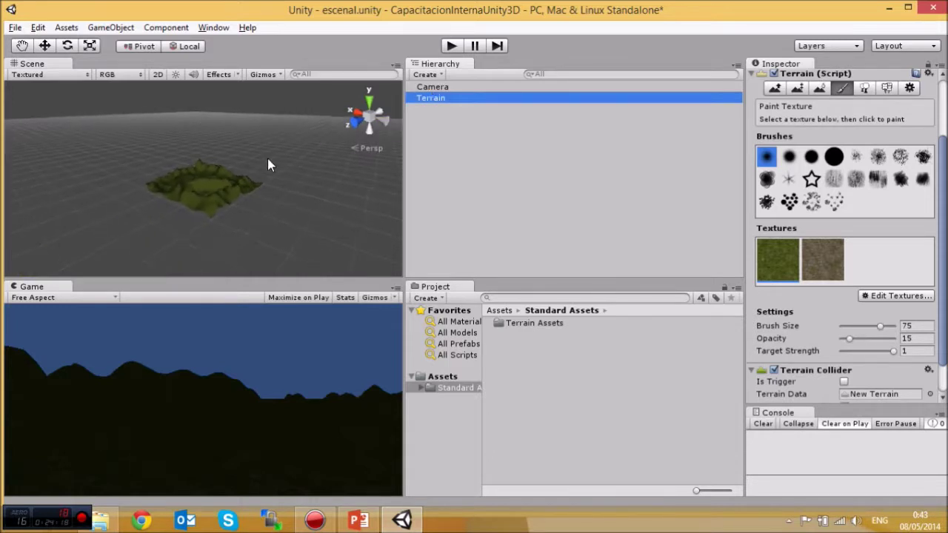
scroll(152, 170, "up", 3)
scroll(174, 181, "up", 3)
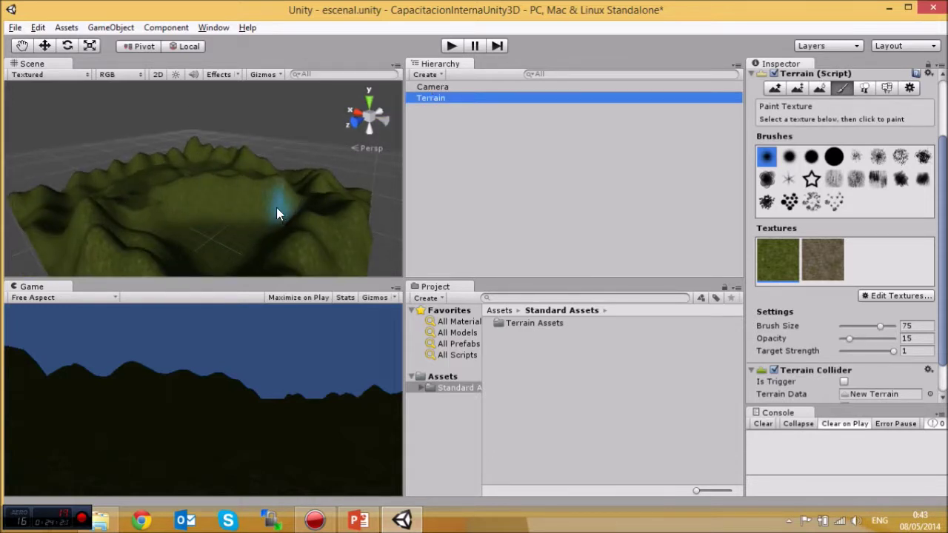
left_click(221, 210)
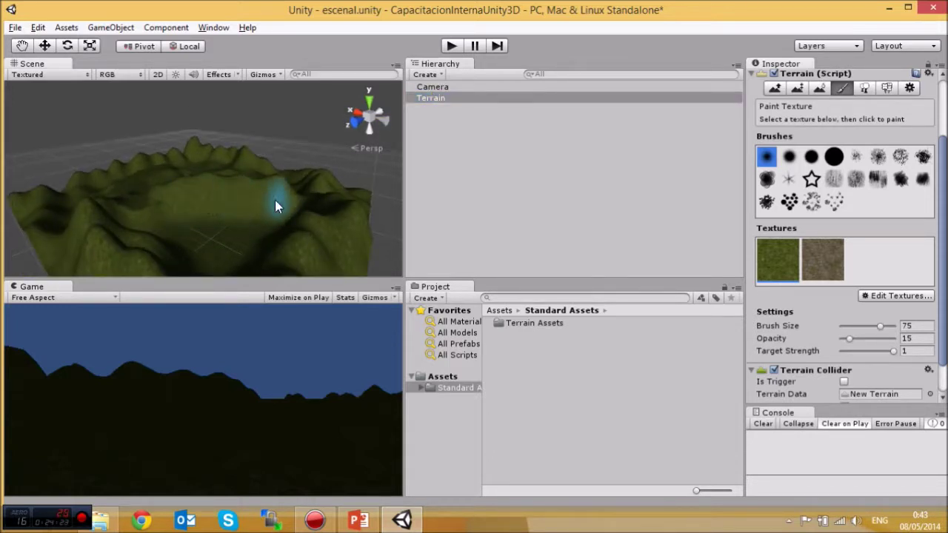
left_click(816, 259)
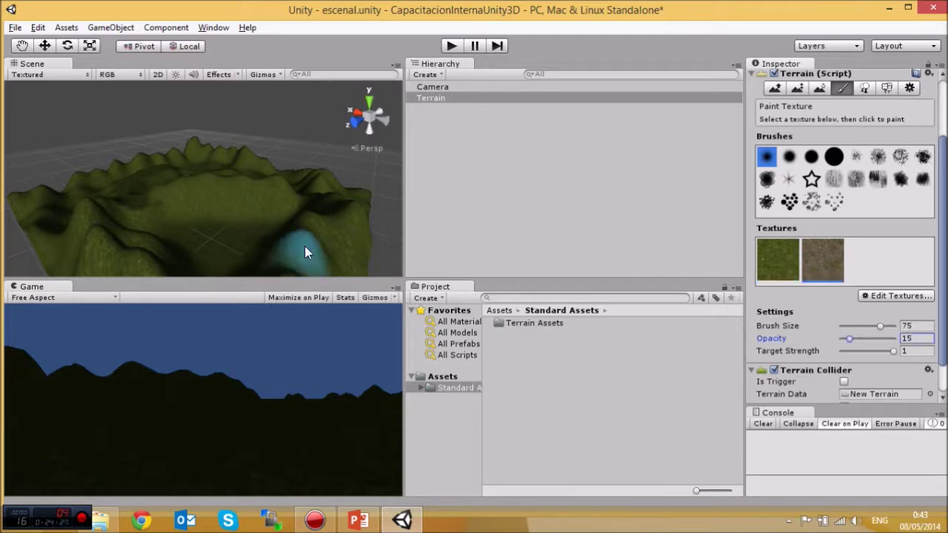
left_click(205, 206)
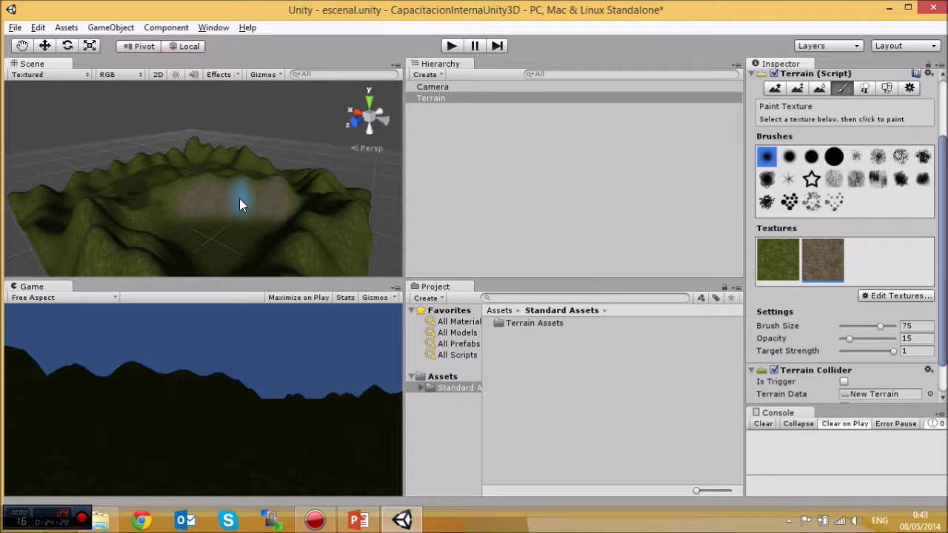
mouse_move(182, 197)
left_mouse_down("alt")
mouse_move(185, 245)
mouse_move(143, 244)
mouse_move(129, 205)
mouse_move(114, 197)
mouse_move(87, 214)
mouse_move(77, 248)
mouse_move(264, 200)
mouse_move(284, 215)
left_mouse_up("alt")
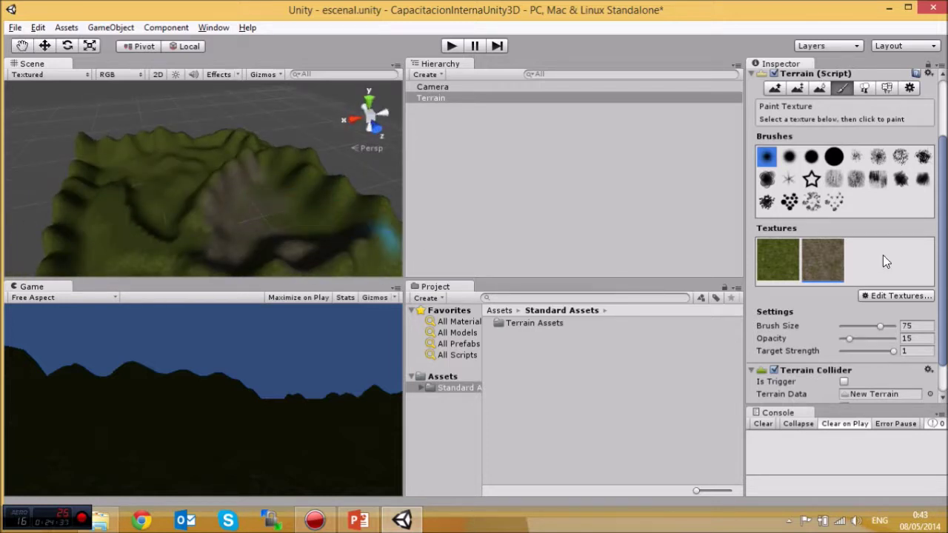
Set the brush size to 90 and paint Grass&Rock across the basin beside the central ridge and the adjoining valley.
left_click(908, 326)
type("90")
key("Return")
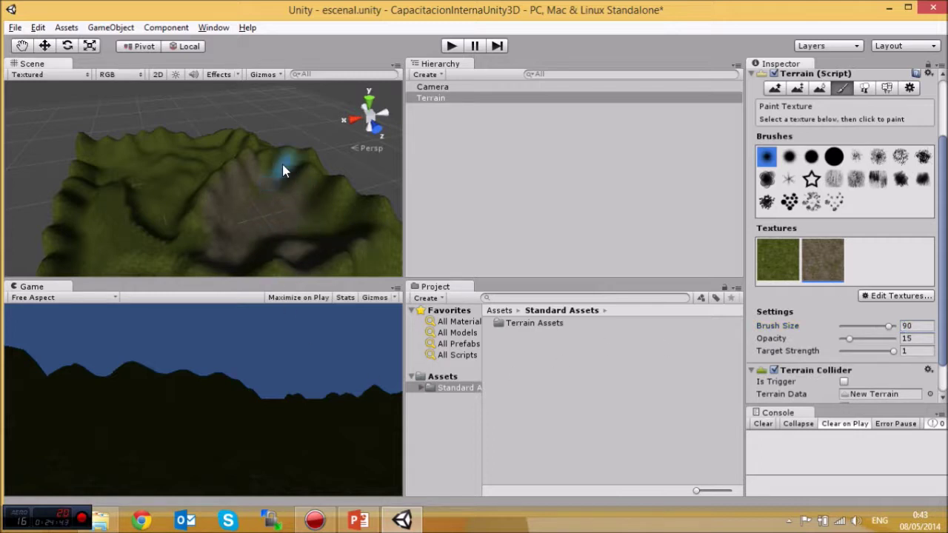
mouse_move(286, 164)
left_mouse_down()
mouse_move(349, 217)
mouse_move(345, 228)
mouse_move(312, 229)
mouse_move(330, 226)
mouse_move(269, 203)
left_mouse_up()
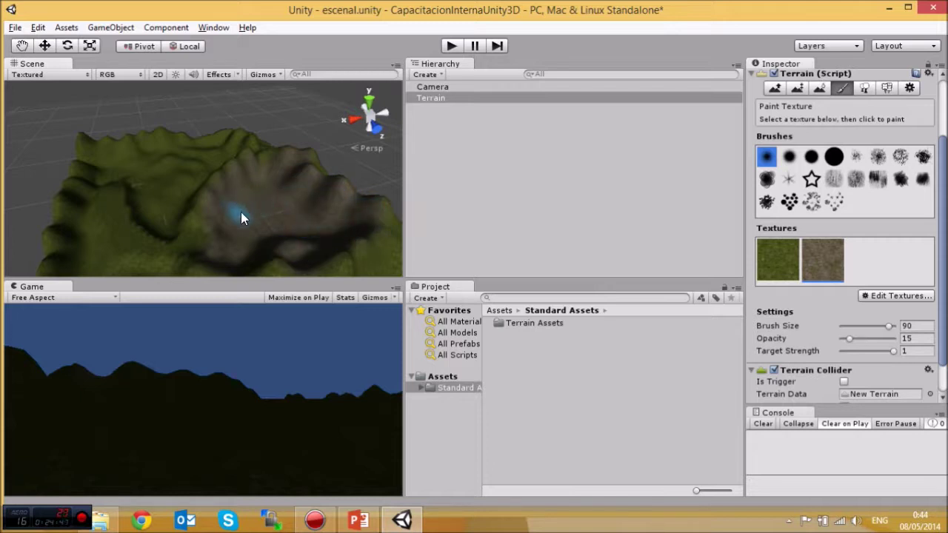
mouse_move(173, 241)
left_mouse_down()
mouse_move(131, 232)
mouse_move(109, 203)
left_mouse_up()
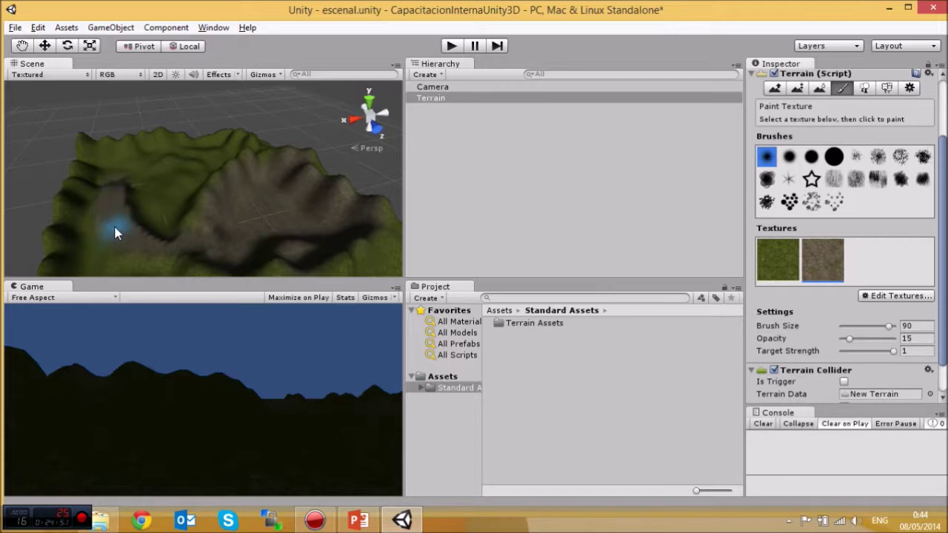
Paint Grass&Rock over the far side of the central ridge, the hollow below it and the outer mountains.
mouse_move(63, 185)
left_mouse_down("alt")
mouse_move(263, 227)
mouse_move(239, 205)
left_mouse_up("alt")
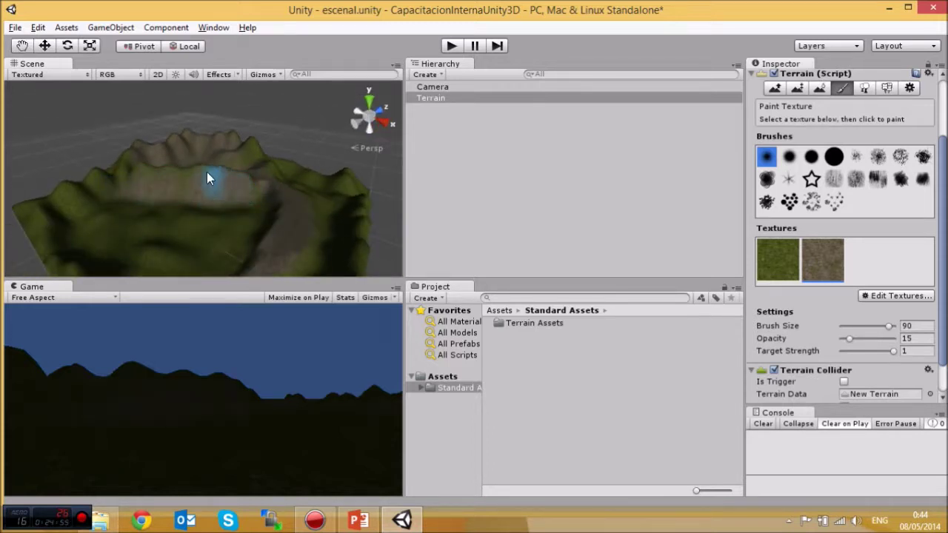
mouse_move(208, 178)
left_mouse_down()
mouse_move(106, 215)
mouse_move(142, 227)
mouse_move(131, 265)
mouse_move(161, 268)
left_mouse_up()
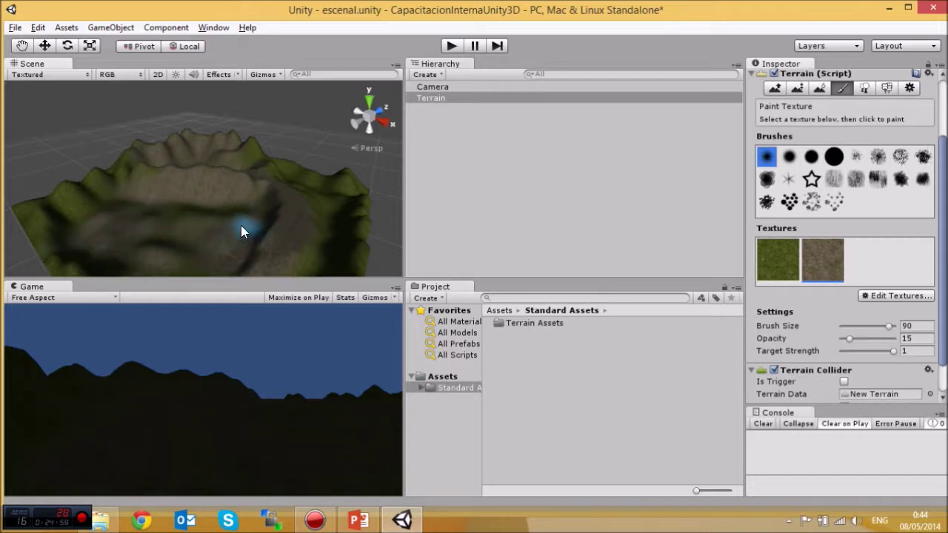
mouse_move(186, 221)
left_mouse_down()
mouse_move(97, 216)
mouse_move(54, 191)
mouse_move(123, 172)
mouse_move(69, 215)
mouse_move(212, 206)
mouse_move(260, 157)
mouse_move(248, 152)
mouse_move(294, 170)
mouse_move(274, 177)
mouse_move(349, 186)
mouse_move(324, 203)
mouse_move(354, 222)
mouse_move(332, 222)
mouse_move(314, 268)
mouse_move(333, 243)
mouse_move(409, 255)
left_mouse_up()
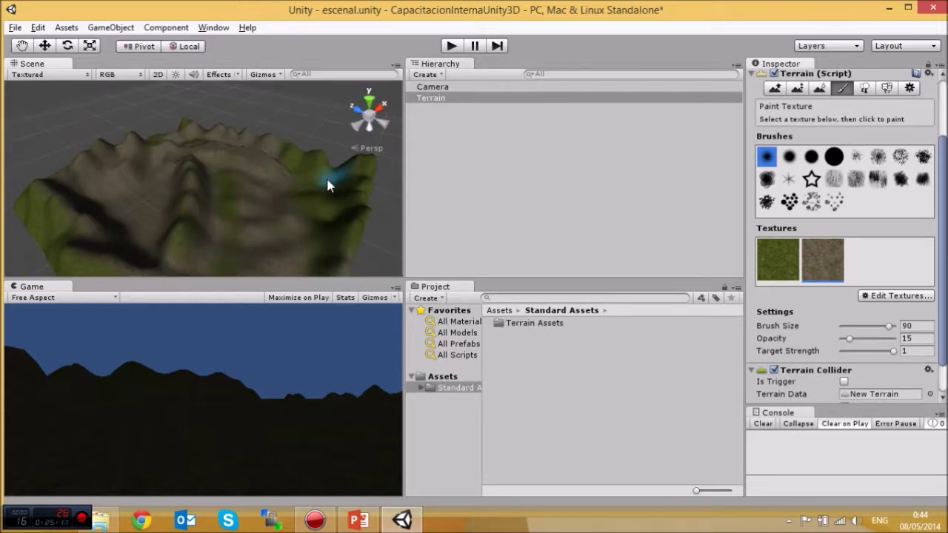
mouse_move(308, 171)
left_mouse_down()
mouse_move(349, 177)
mouse_move(337, 202)
mouse_move(237, 218)
mouse_move(163, 192)
mouse_move(101, 222)
left_mouse_up()
Paint patches of Grass (Hill) back onto the low areas between the rocky ridges.
left_click(774, 258)
left_click_drag(149, 204, 154, 206)
mouse_move(228, 231)
left_mouse_down()
mouse_move(180, 218)
mouse_move(181, 235)
mouse_move(311, 218)
left_mouse_up()
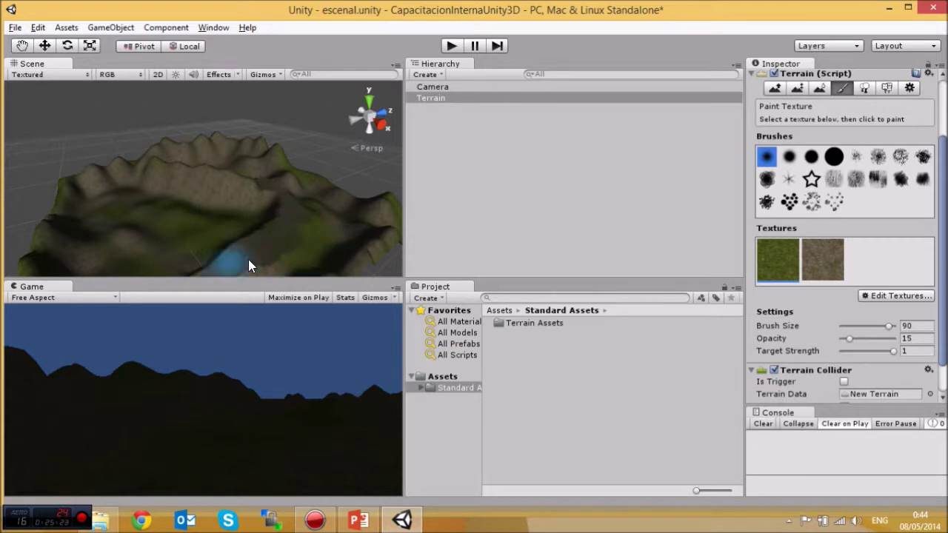
left_click_drag(250, 262, 313, 201, "alt")
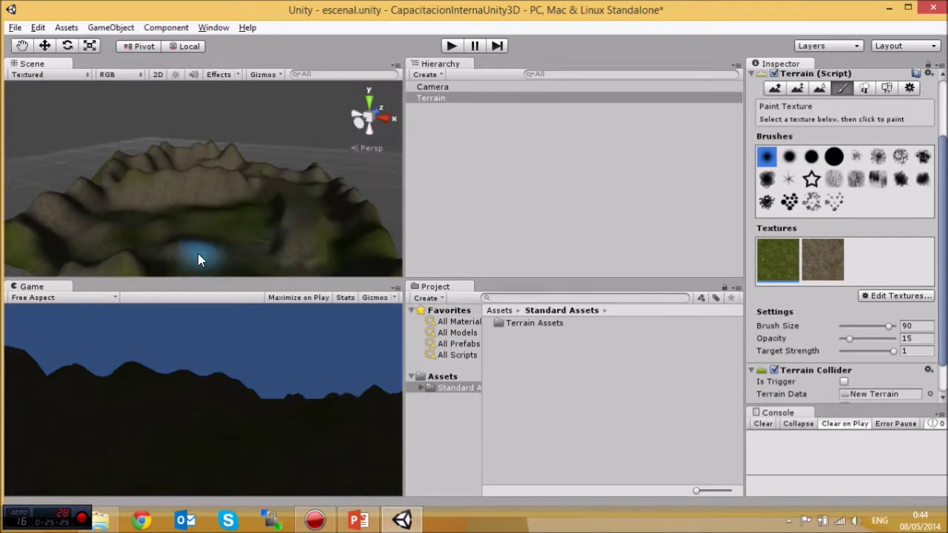
left_click_drag(218, 258, 141, 259, "alt")
Switch back to the Grass&Rock texture and check the painted terrain from several sides.
left_click_drag(302, 186, 118, 171, "alt")
left_click(812, 250)
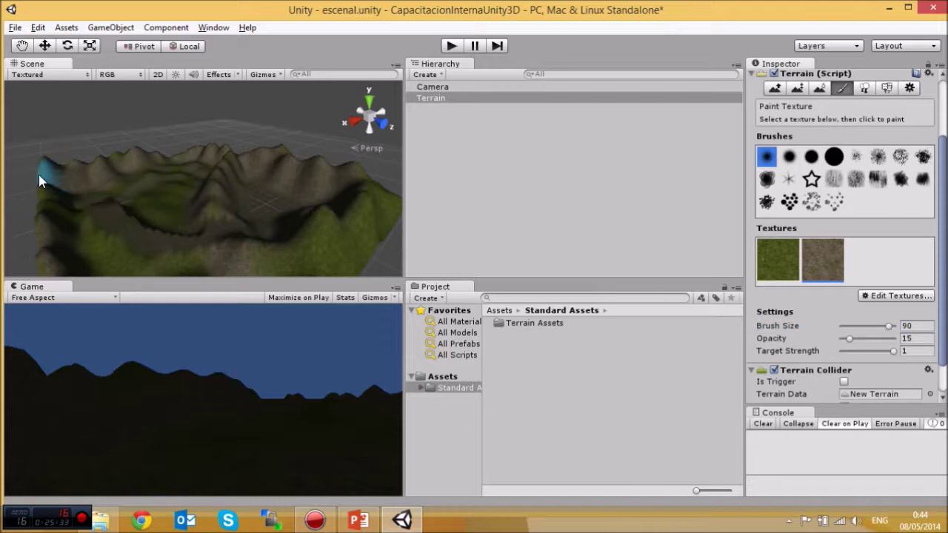
left_click_drag(121, 185, 364, 233, "alt")
left_click_drag(153, 191, 307, 220, "alt")
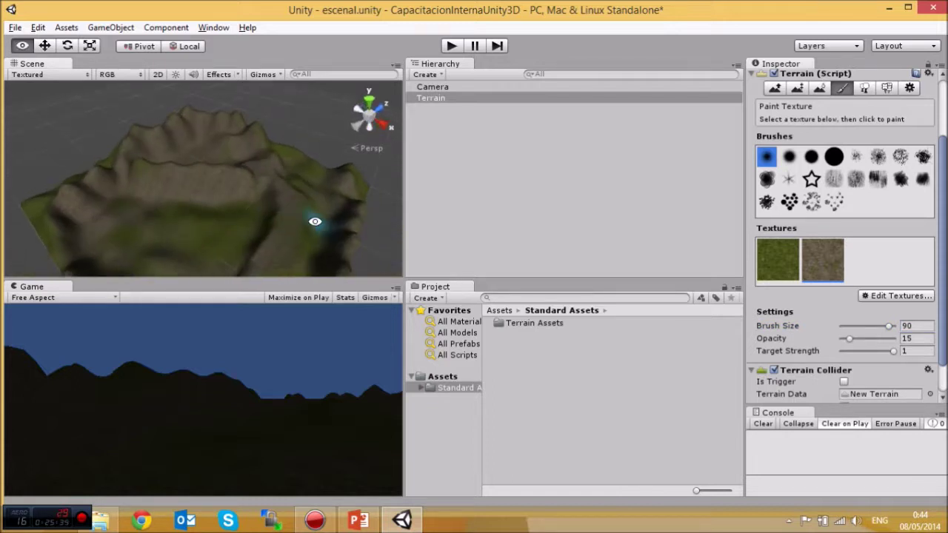
left_click_drag(134, 214, 296, 208, "alt")
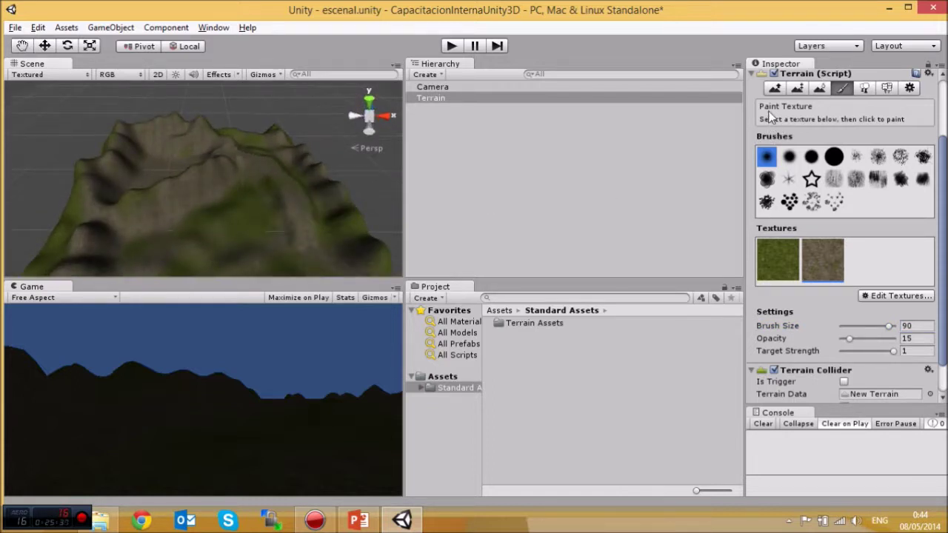
Raise a tall pointed peak on the far outer mountains with the Raise / Lower Terrain tool.
left_click(774, 88)
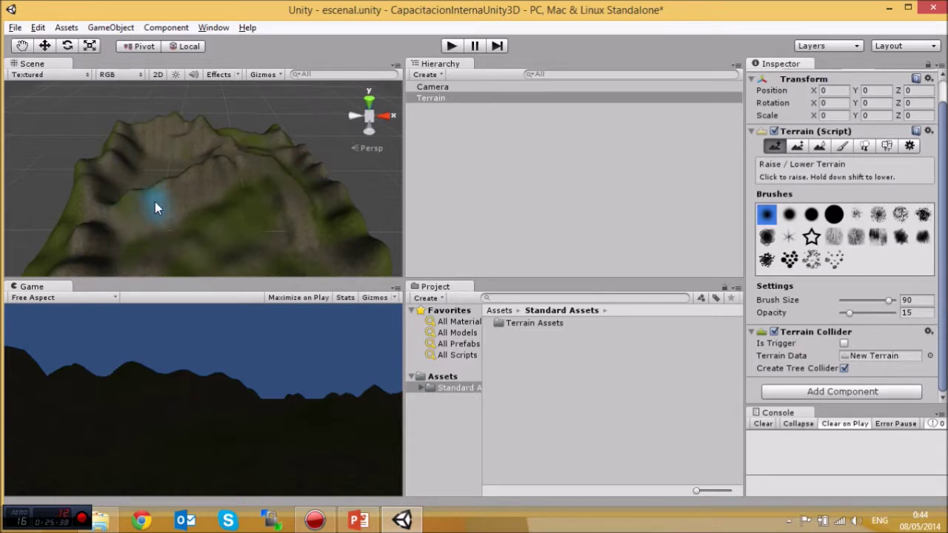
mouse_move(95, 229)
left_mouse_down("alt")
mouse_move(248, 212)
mouse_move(106, 247)
mouse_move(134, 237)
mouse_move(178, 194)
mouse_move(95, 229)
mouse_move(99, 201)
mouse_move(82, 181)
left_mouse_up("alt")
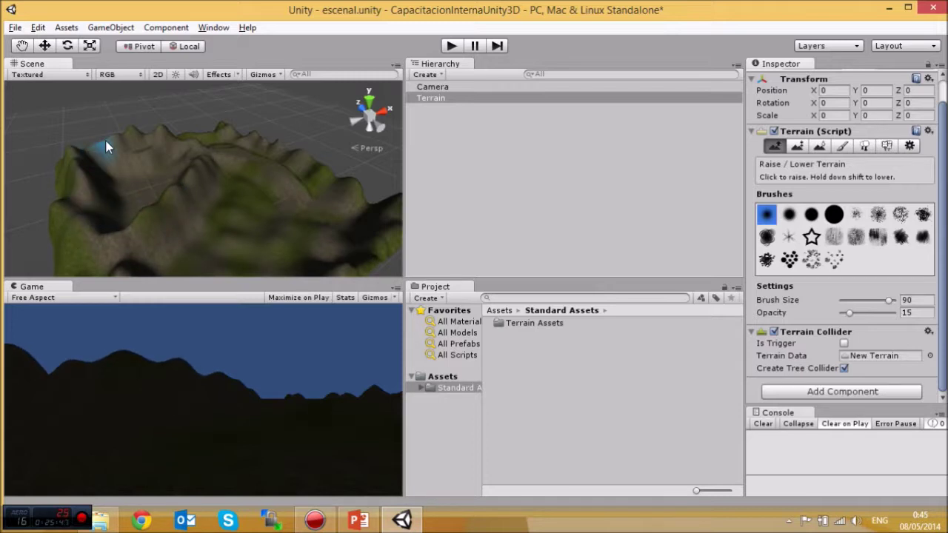
left_click_drag(114, 132, 130, 129)
mouse_move(143, 124)
left_mouse_down()
mouse_move(133, 117)
mouse_move(151, 113)
mouse_move(128, 108)
mouse_move(152, 113)
mouse_move(143, 108)
mouse_move(128, 117)
left_mouse_up()
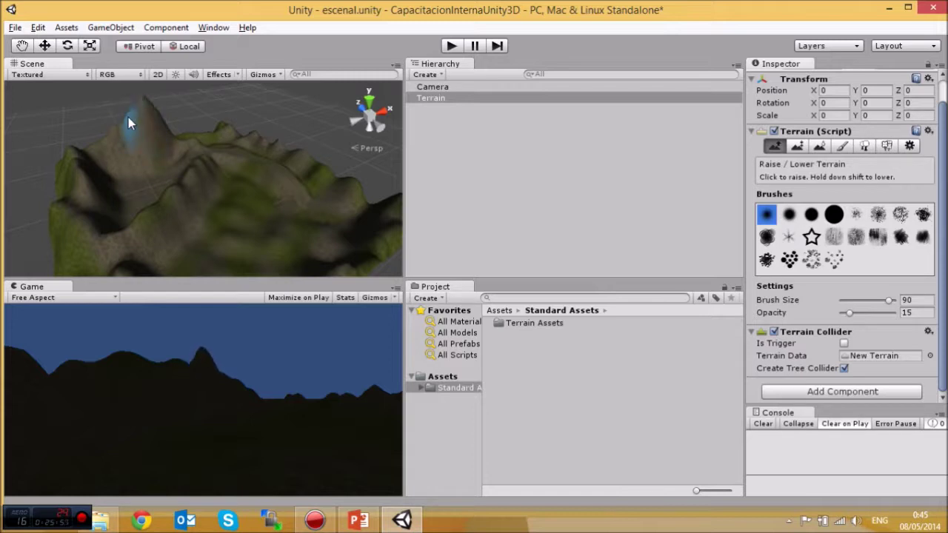
Raise the mountains beside the tall peak around the basin, and switch to the Paint Texture tool.
left_click_drag(93, 148, 942, 161, "alt")
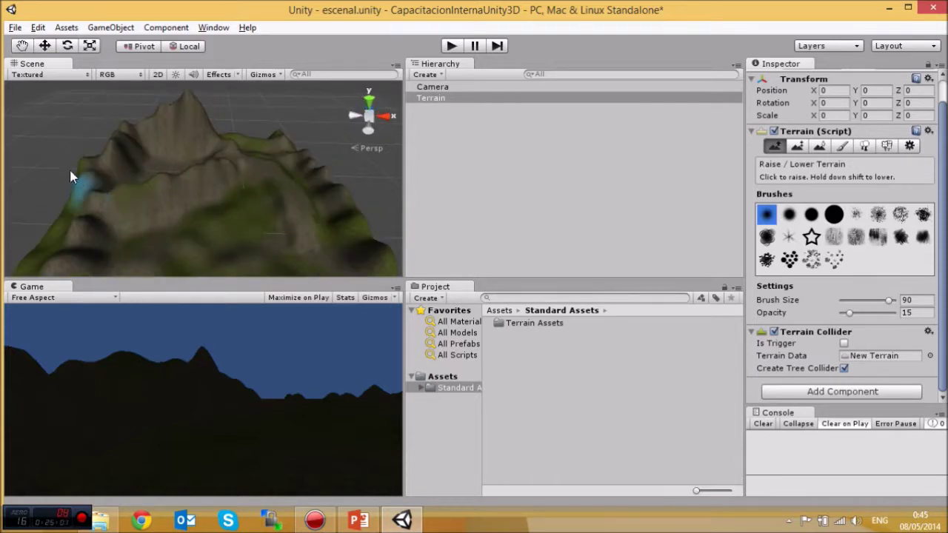
left_click_drag(69, 170, 265, 214, "alt")
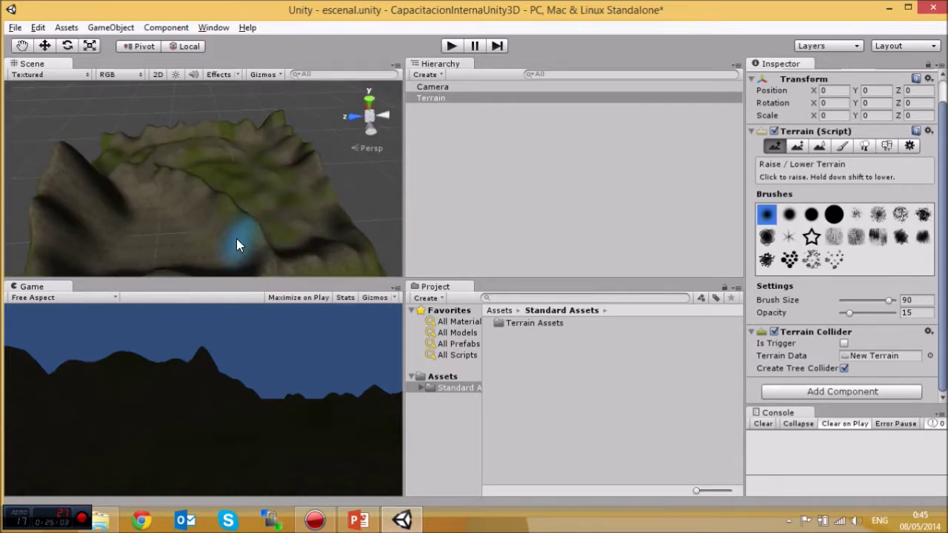
mouse_move(256, 231)
left_mouse_down()
mouse_move(172, 172)
mouse_move(218, 192)
mouse_move(195, 182)
mouse_move(241, 215)
mouse_move(173, 172)
left_mouse_up()
key("alt")
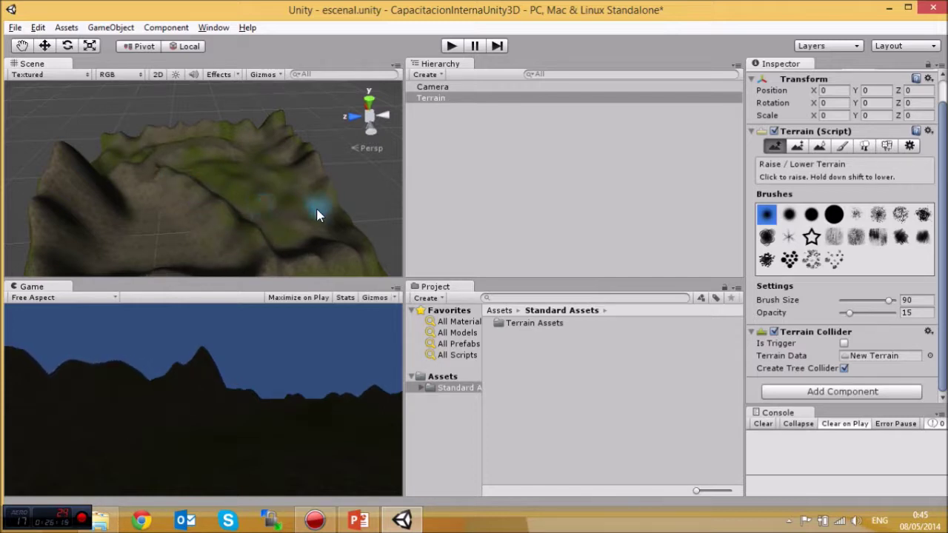
mouse_move(314, 214)
left_mouse_down("alt")
mouse_move(108, 185)
mouse_move(58, 195)
mouse_move(43, 162)
mouse_move(104, 200)
left_mouse_up("alt")
left_click_drag(186, 190, 195, 244, "alt")
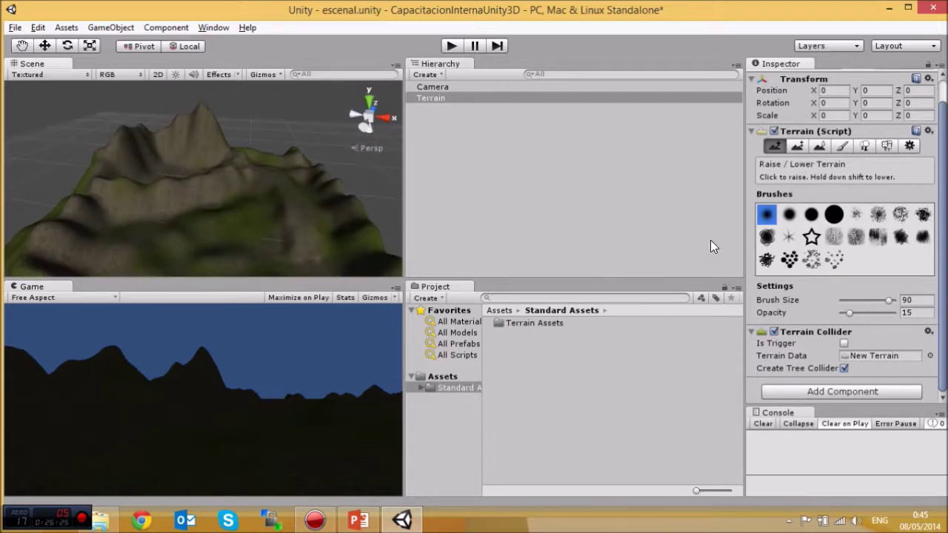
left_click(843, 146)
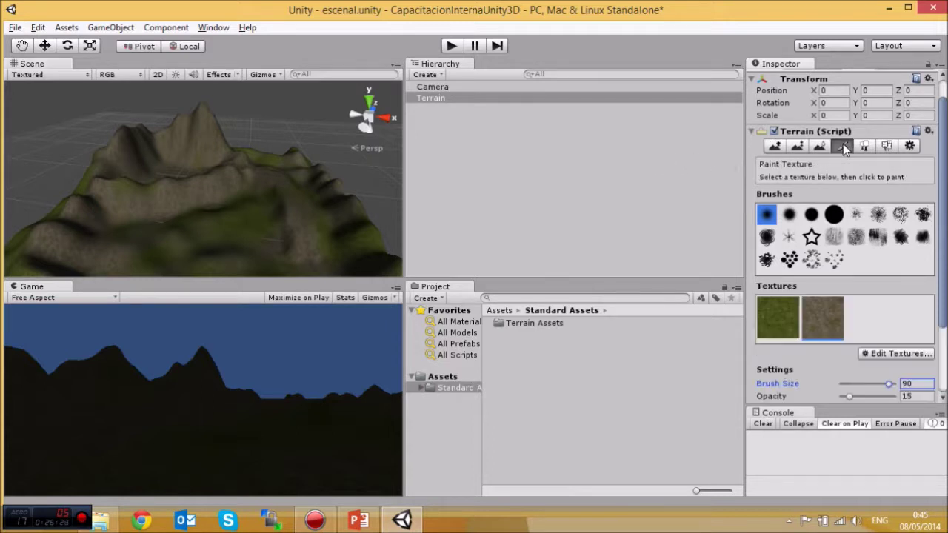
left_click(907, 356)
left_click(880, 358)
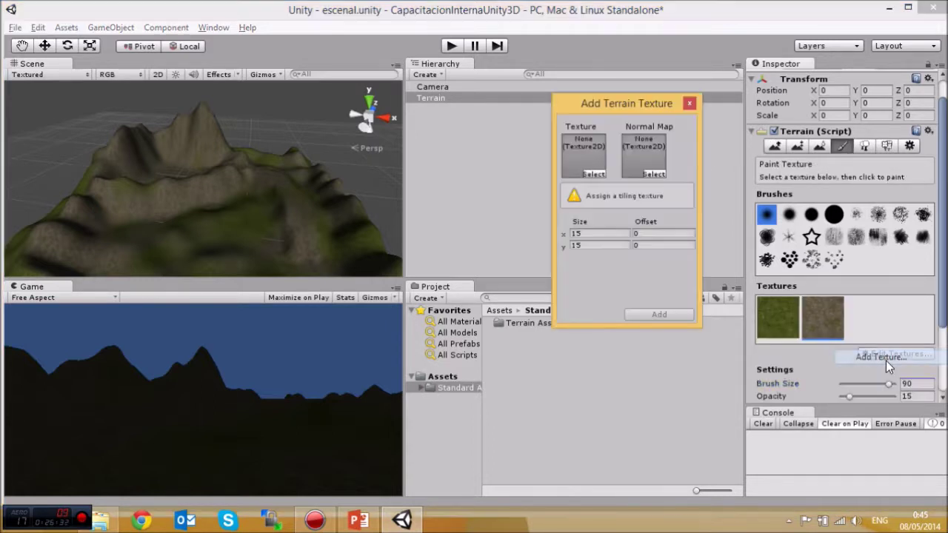
left_click(594, 174)
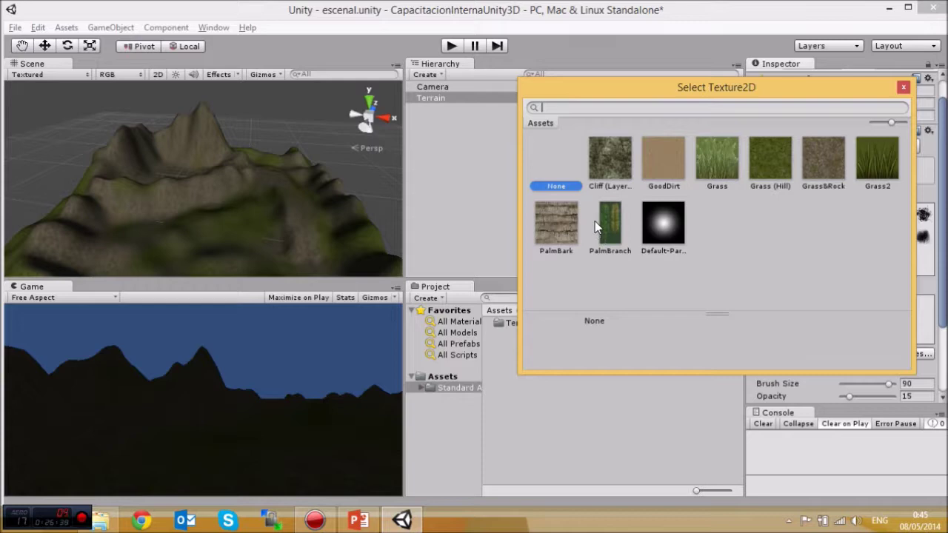
left_click(901, 88)
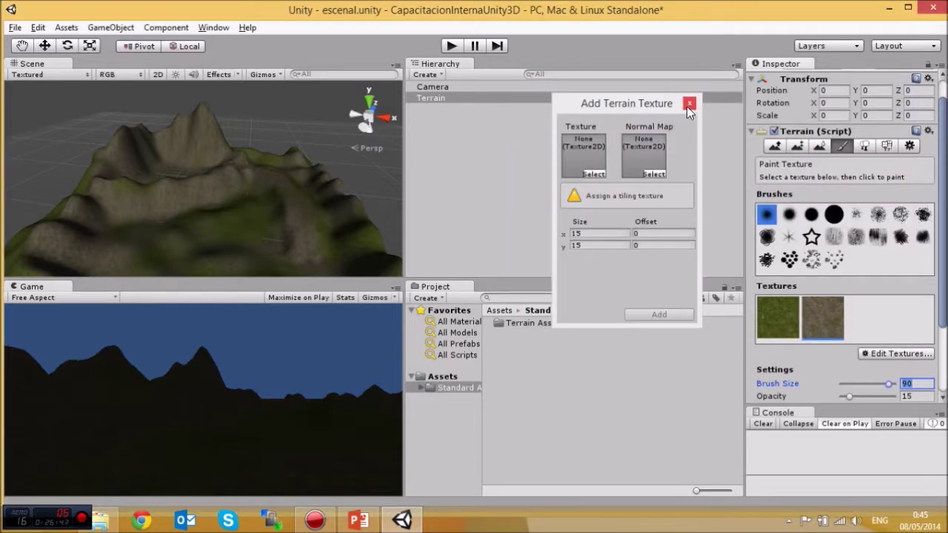
left_click(689, 105)
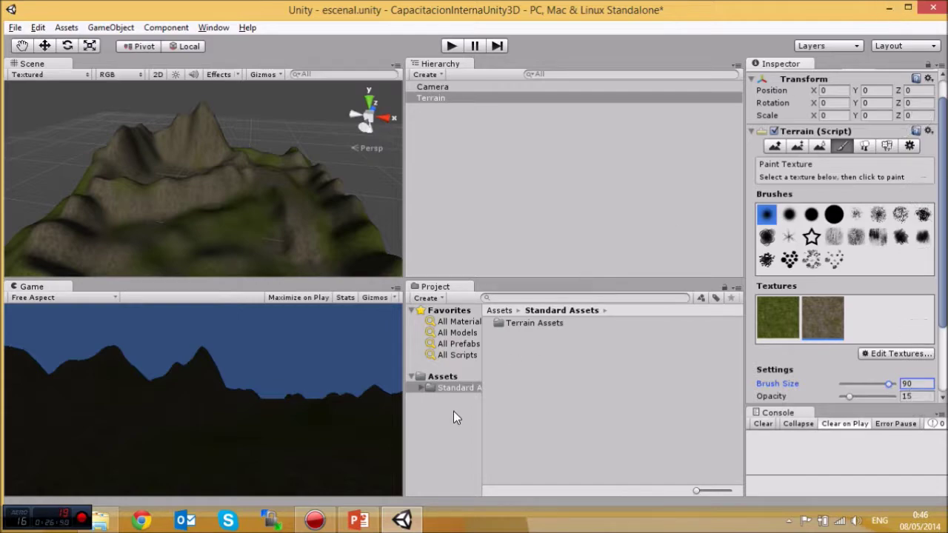
Import the snow image from the Capacitacion desktop folder into the project's Standard Assets folder.
left_click(889, 8)
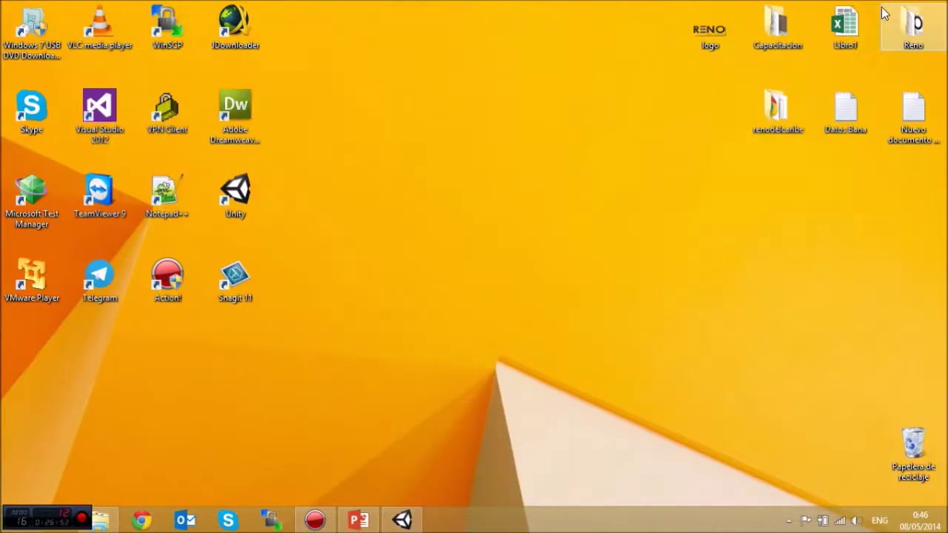
double_click(785, 24)
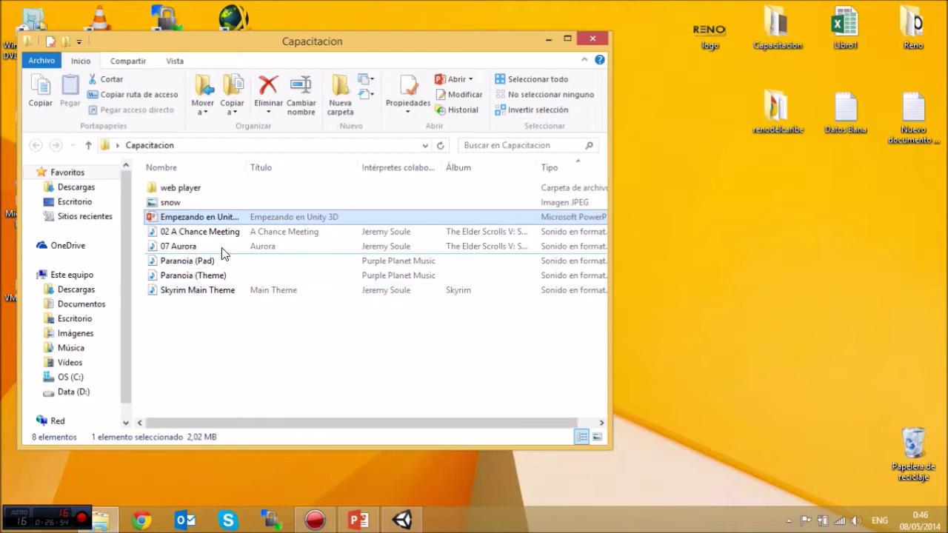
left_click(171, 206)
left_click_drag(171, 210, 495, 373)
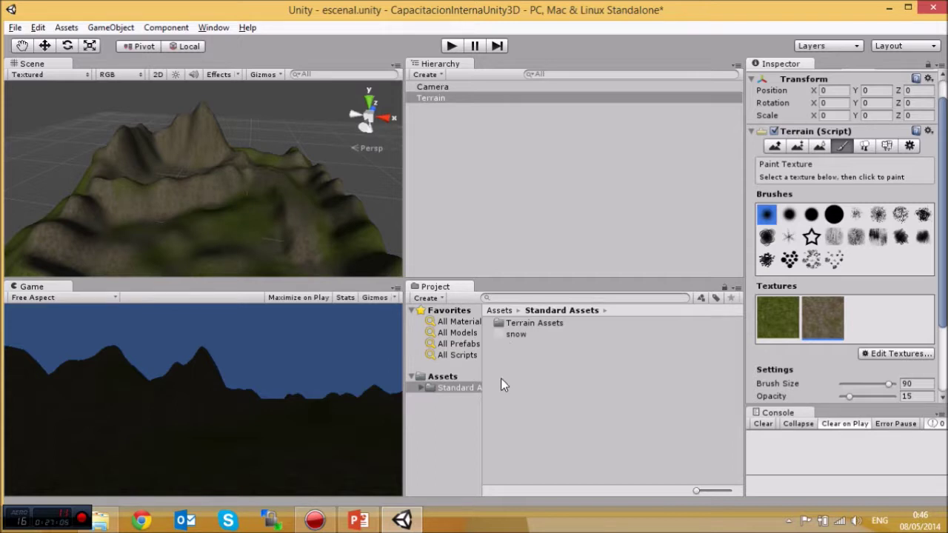
Add the snow texture to the terrain's paint textures and select it for painting.
left_click(893, 356)
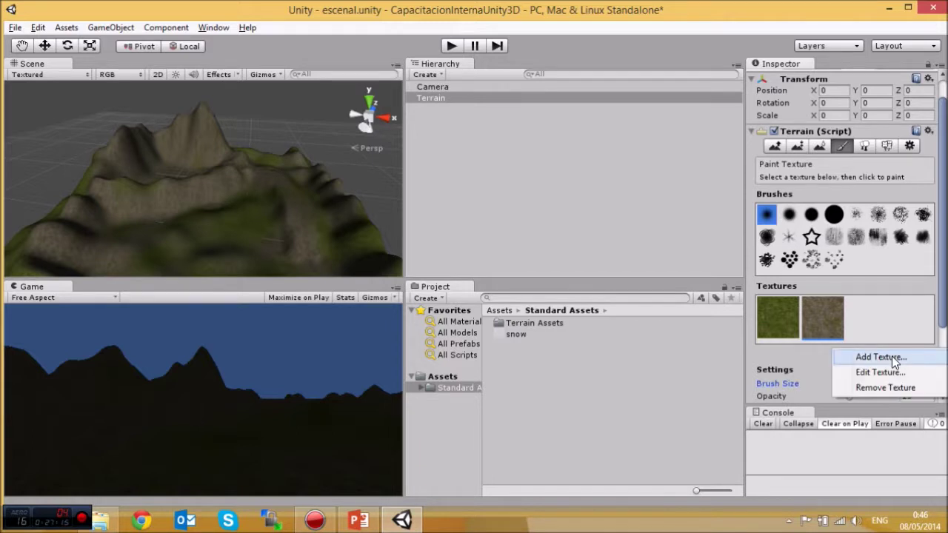
left_click(889, 360)
left_click(594, 175)
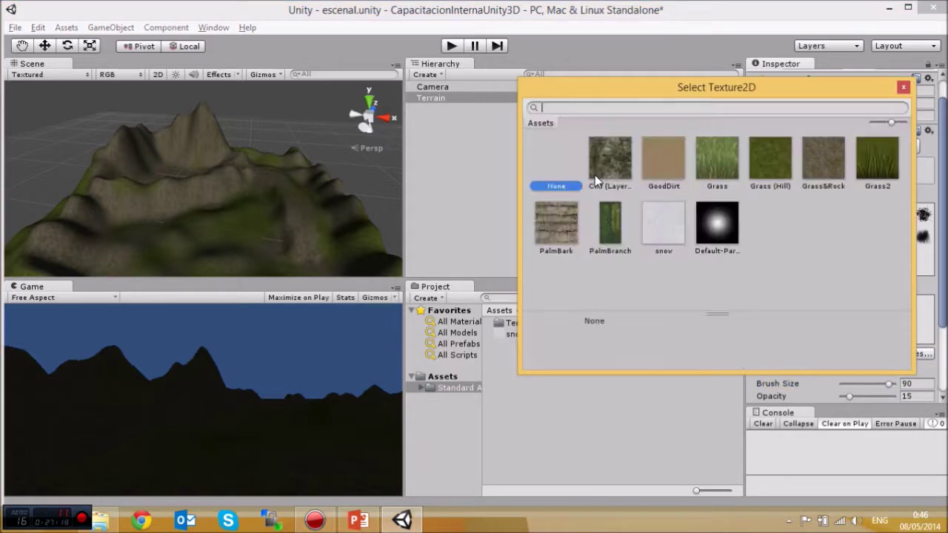
left_click_drag(673, 96, 490, 110)
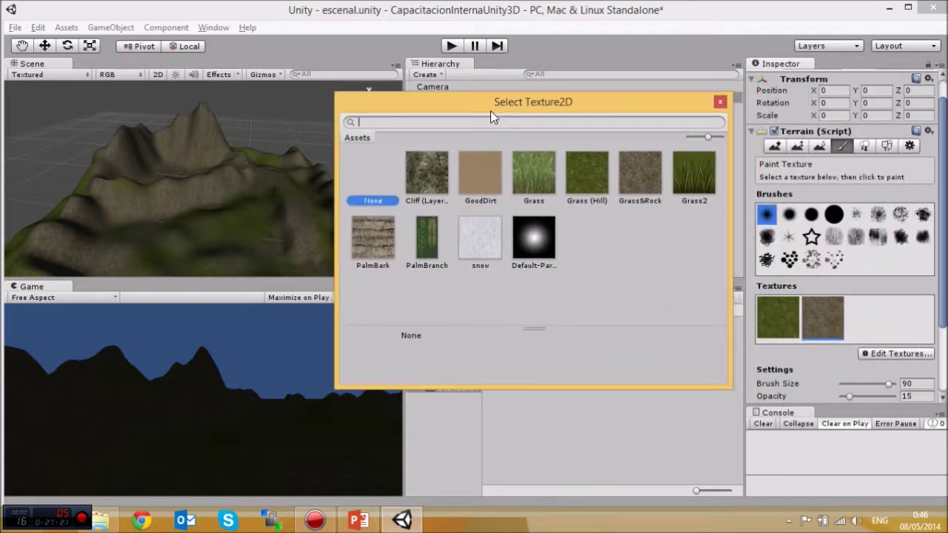
left_click(487, 249)
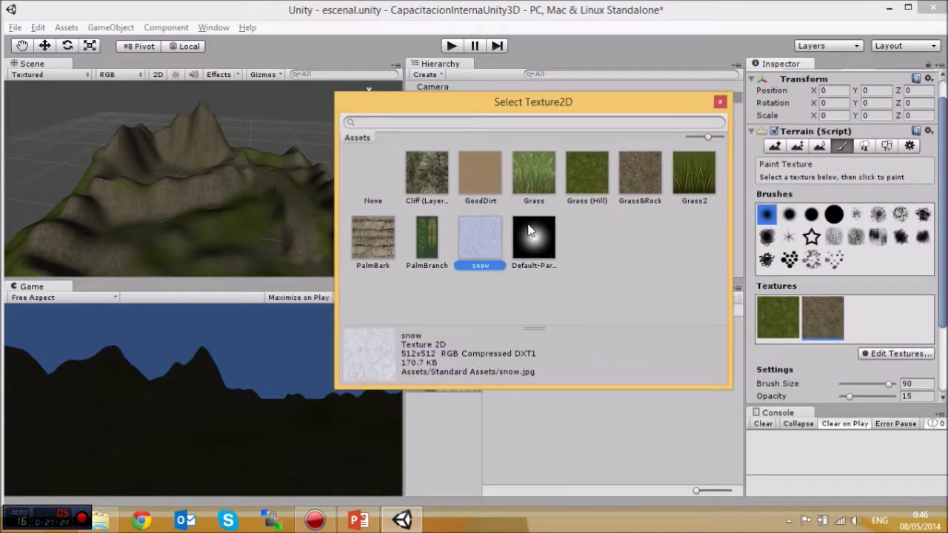
double_click(480, 237)
left_click(646, 315)
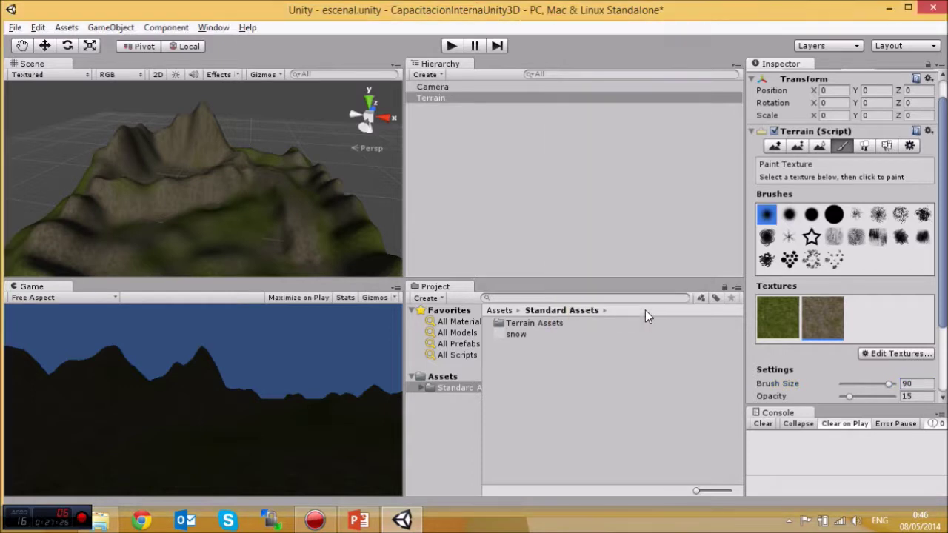
left_click(858, 316)
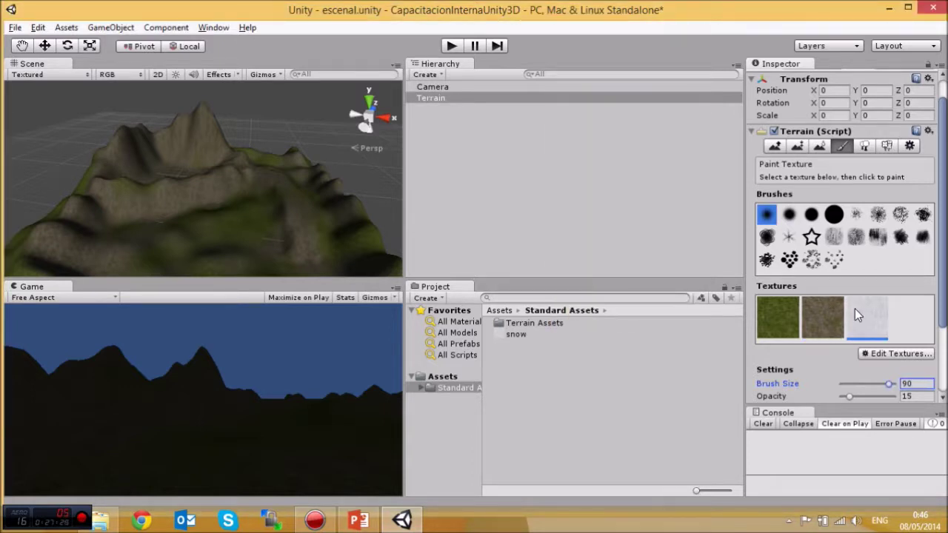
Set the brush size to 60 and paint snow on the outer mountains next to the tall peak.
left_click_drag(111, 156, 188, 213, "alt")
mouse_move(54, 165)
left_mouse_down("alt")
mouse_move(143, 182)
mouse_move(180, 167)
mouse_move(217, 206)
left_mouse_up("alt")
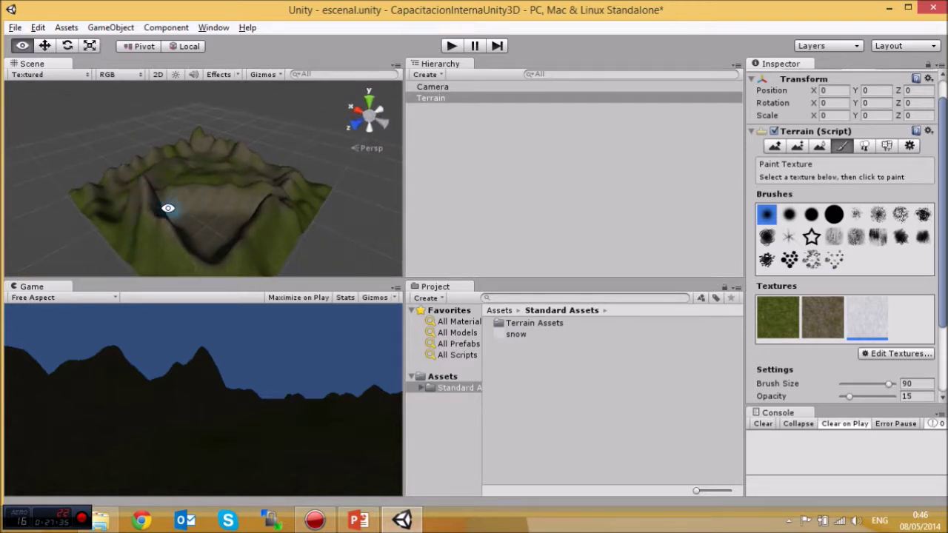
scroll(874, 185, "down", 3)
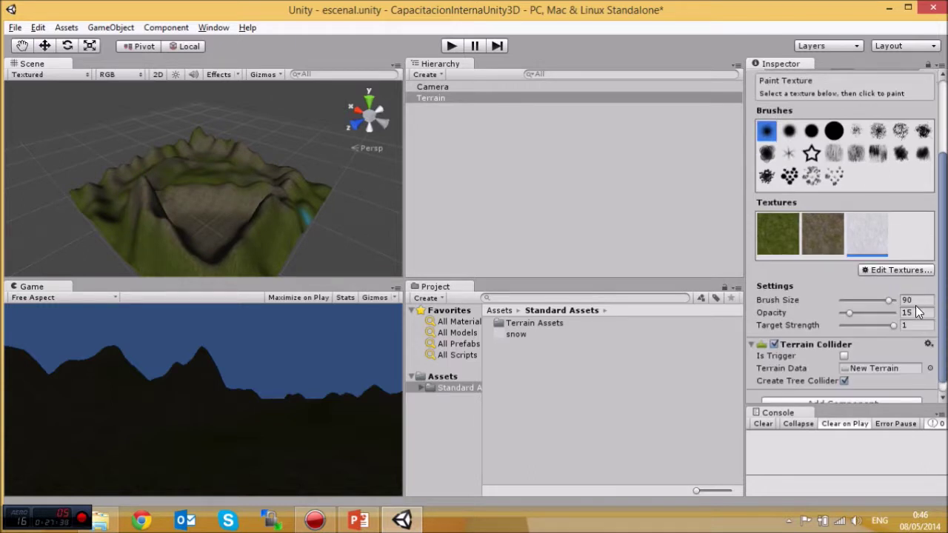
left_click(908, 300)
type("60")
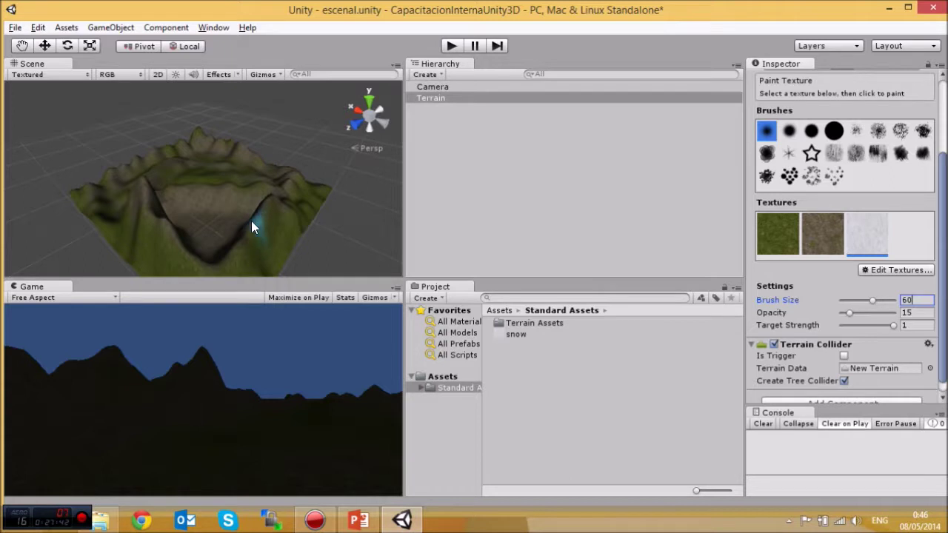
left_click_drag(237, 229, 66, 206, "alt")
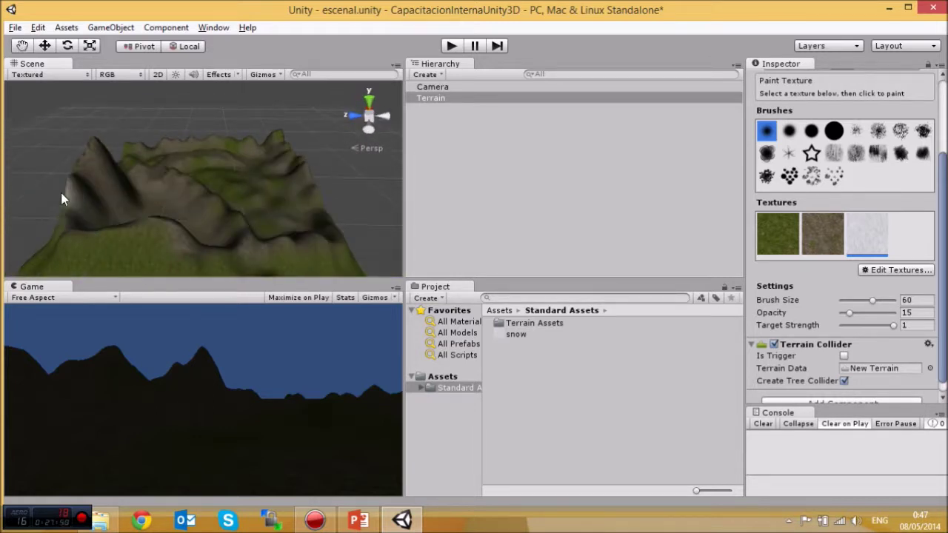
mouse_move(65, 204)
left_mouse_down()
mouse_move(75, 234)
mouse_move(170, 239)
mouse_move(96, 148)
left_mouse_up()
Paint snow over the tall peak, its neighbouring summits and the crest of the ridge across the basin.
scroll(106, 157, "up", 3)
middle_click_drag(106, 157, 154, 212)
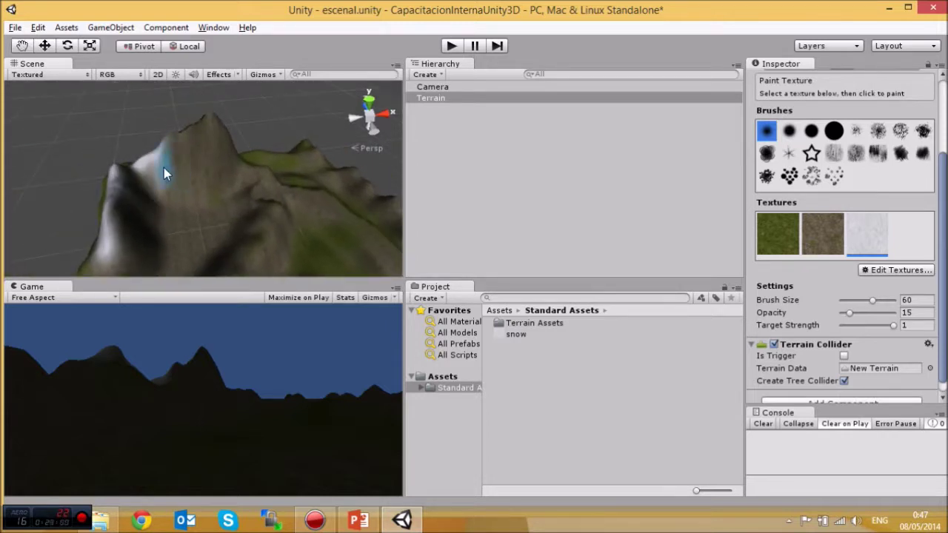
mouse_move(151, 166)
left_mouse_down()
mouse_move(172, 144)
mouse_move(212, 135)
mouse_move(187, 130)
mouse_move(224, 136)
mouse_move(83, 220)
mouse_move(109, 213)
mouse_move(160, 155)
mouse_move(159, 205)
mouse_move(131, 250)
mouse_move(201, 239)
left_mouse_up()
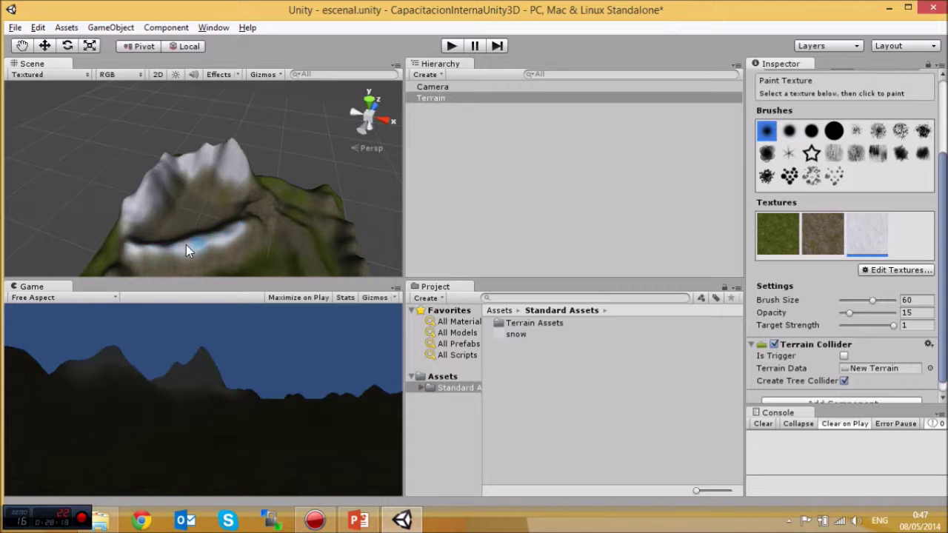
mouse_move(160, 252)
left_mouse_down()
mouse_move(127, 257)
mouse_move(197, 241)
left_mouse_up()
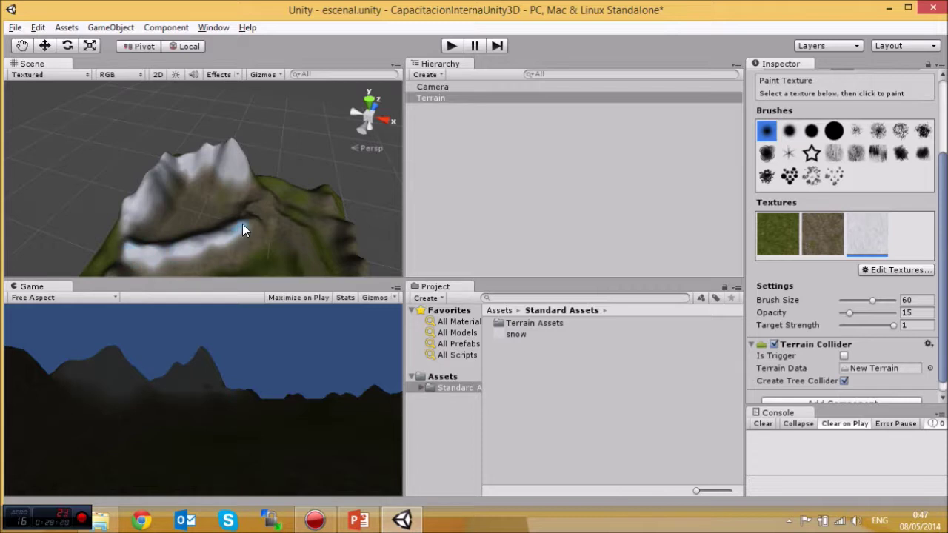
Paint snow along the remaining outer mountain crests, from the far range round to the opposite edge of the terrain.
left_click_drag(253, 225, 314, 189, "alt")
left_click_drag(235, 200, 256, 163, "alt")
scroll(256, 164, "up", 5)
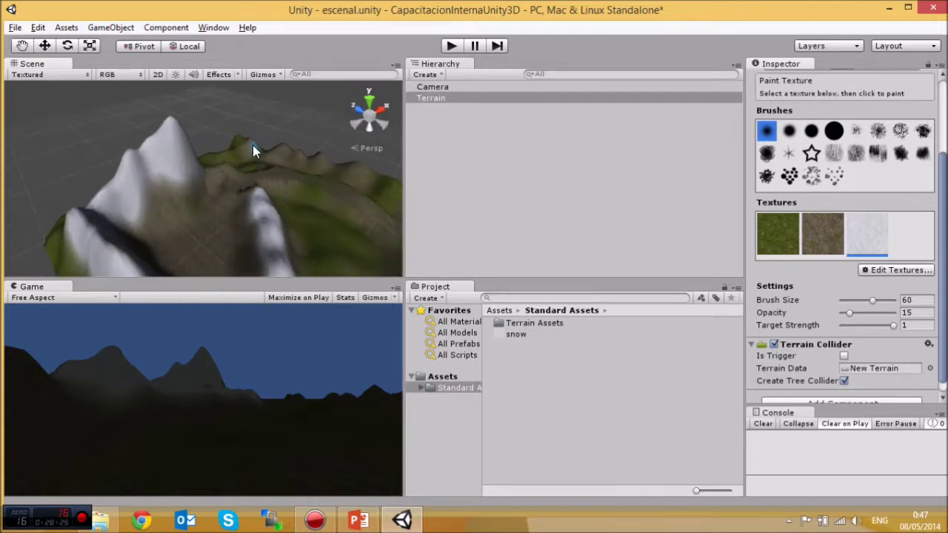
mouse_move(278, 151)
left_mouse_down()
mouse_move(358, 169)
mouse_move(391, 193)
left_mouse_up()
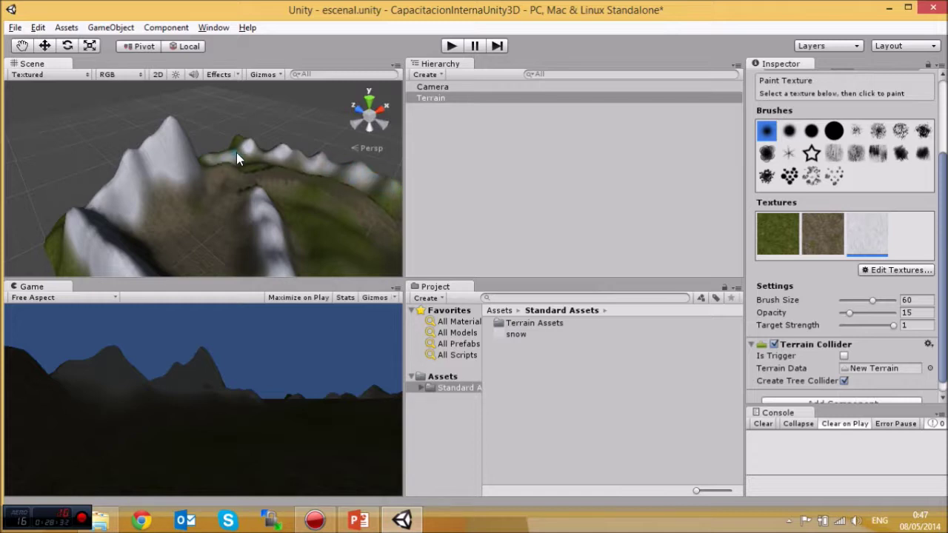
left_click_drag(266, 167, 120, 197, "alt")
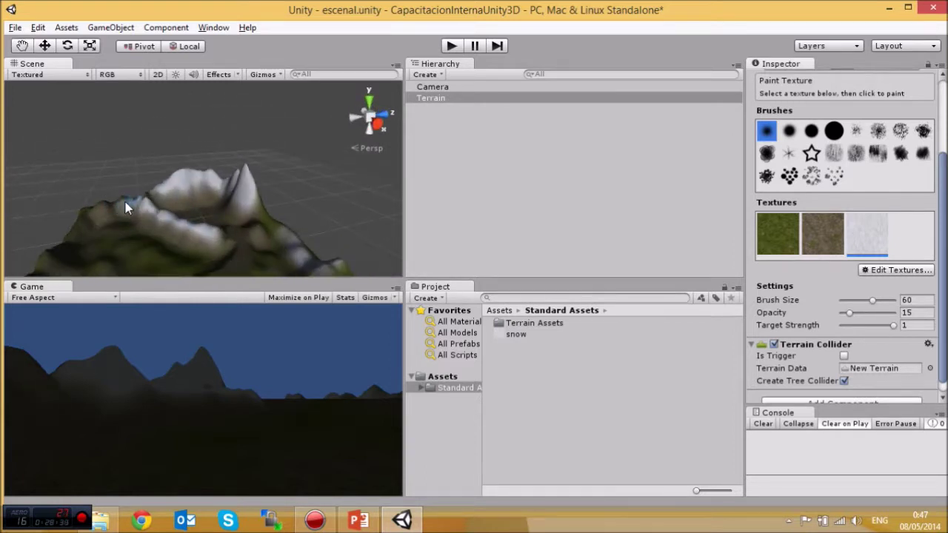
mouse_move(85, 229)
left_mouse_down("alt")
mouse_move(134, 241)
mouse_move(140, 229)
mouse_move(103, 223)
mouse_move(64, 254)
mouse_move(81, 249)
mouse_move(70, 254)
mouse_move(94, 221)
mouse_move(123, 212)
mouse_move(131, 236)
mouse_move(255, 253)
left_mouse_up("alt")
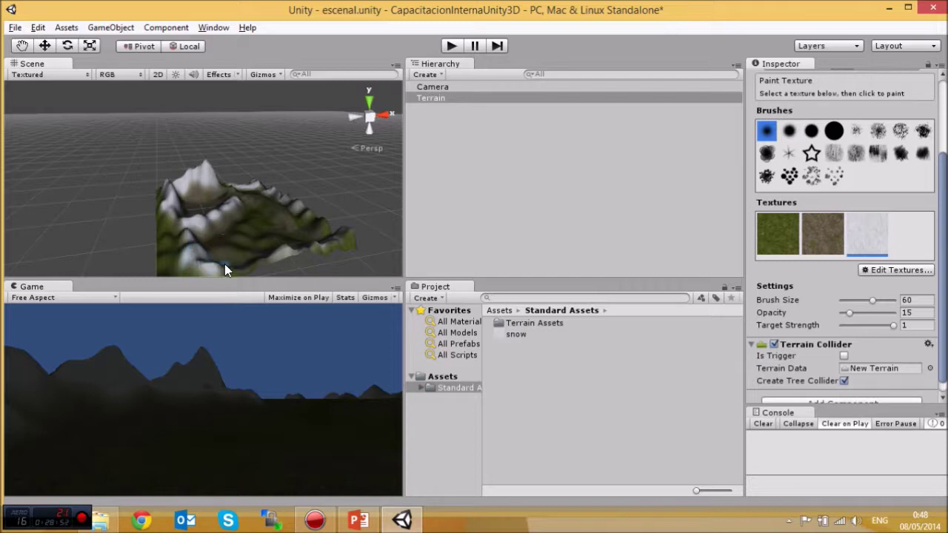
Run the scene in play mode to preview the snowy terrain through the camera, and stop it.
mouse_move(199, 249)
left_mouse_down("alt")
mouse_move(316, 239)
mouse_move(323, 225)
mouse_move(315, 222)
left_mouse_up("alt")
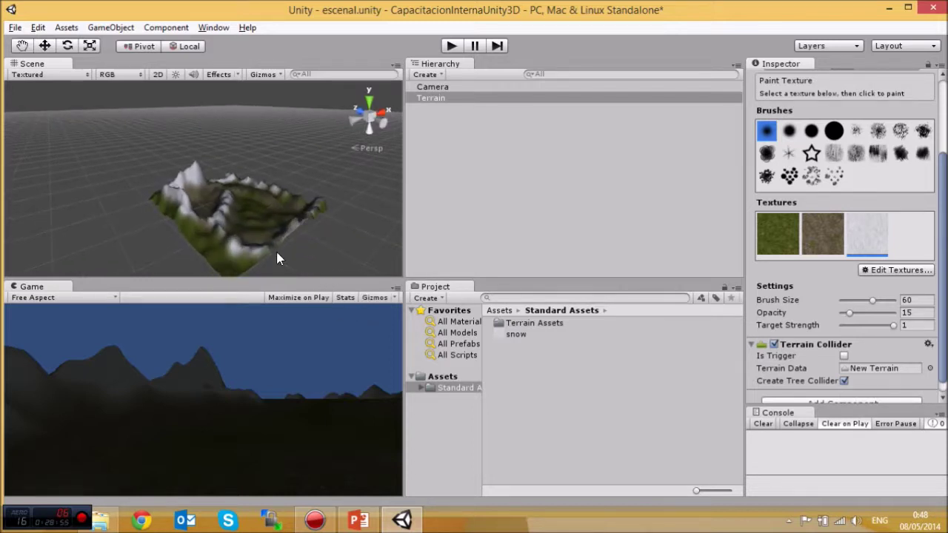
left_click(453, 45)
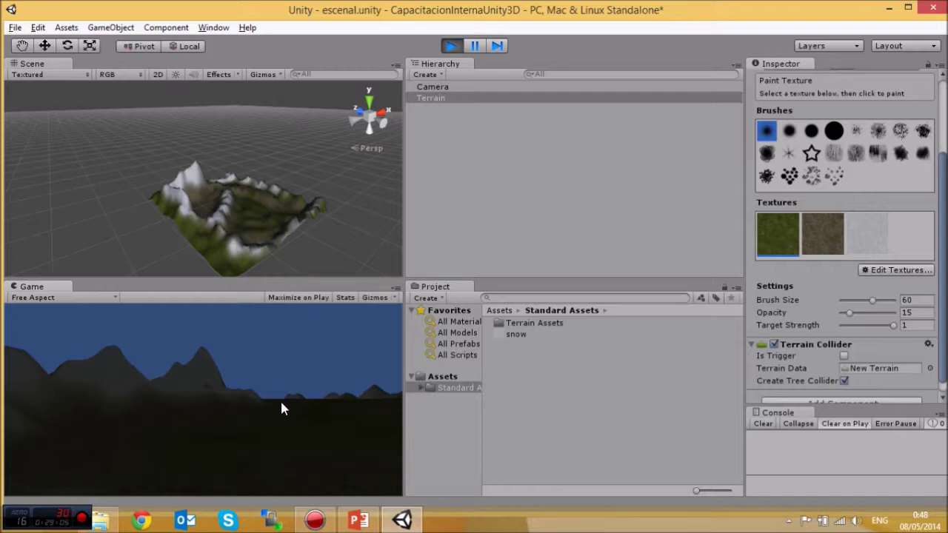
left_click(450, 46)
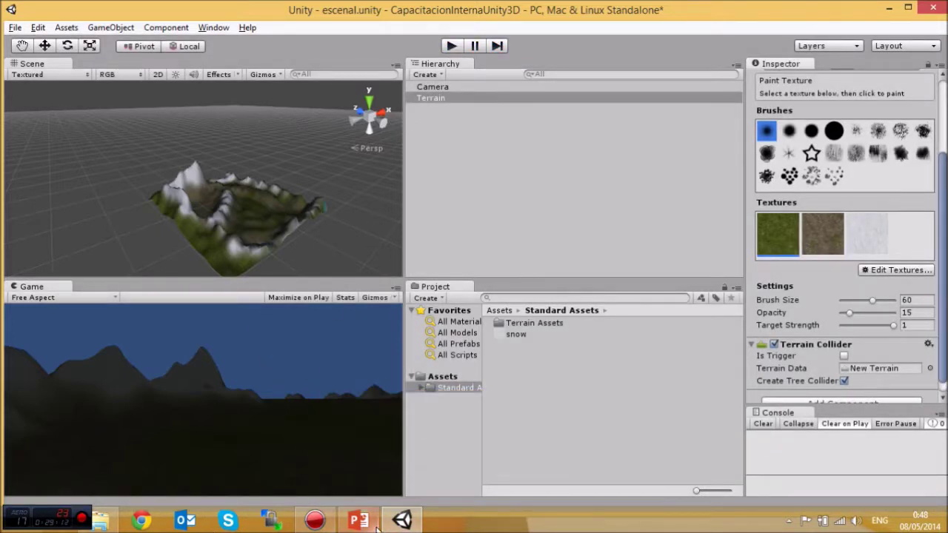
Check the Primeros Pasos slide in PowerPoint, return to Unity and add a directional light to the scene.
left_click(363, 521)
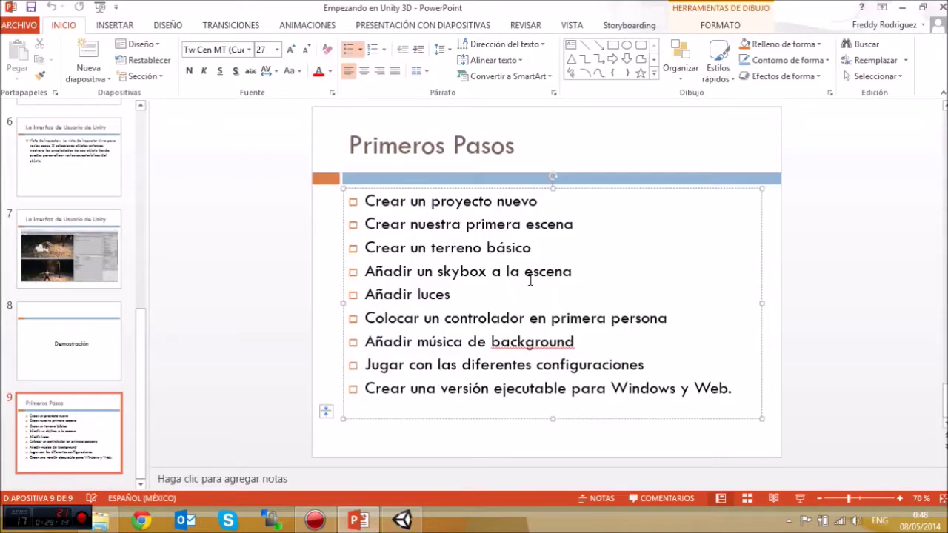
left_click(901, 8)
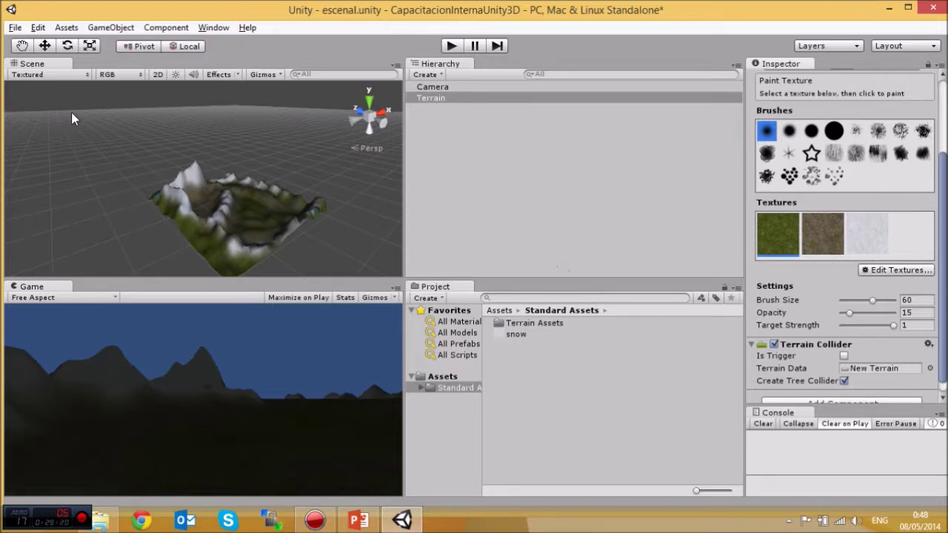
left_click(440, 99)
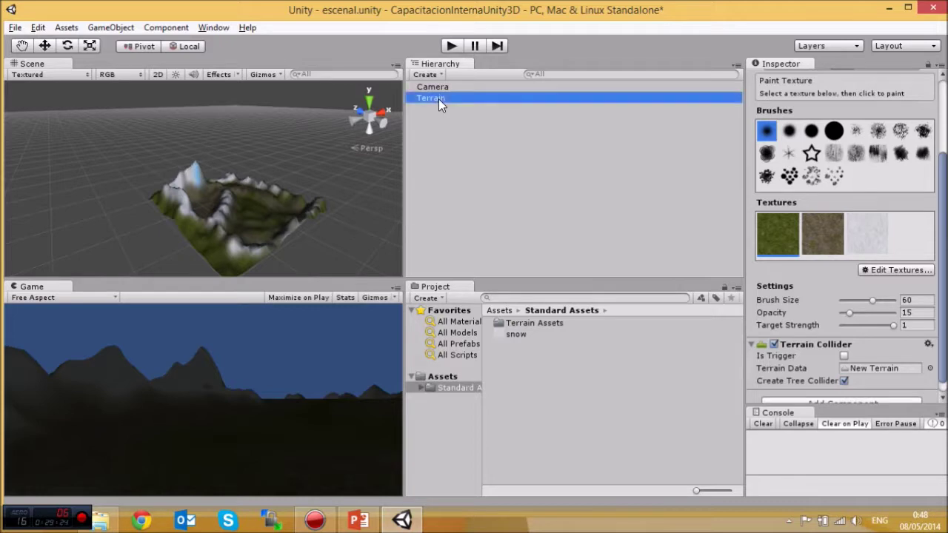
left_click(112, 28)
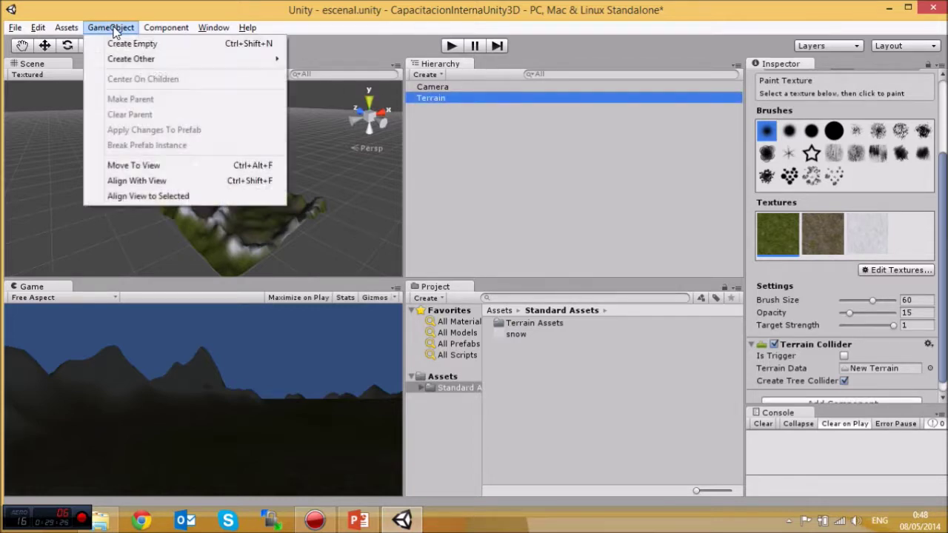
mouse_move(144, 65)
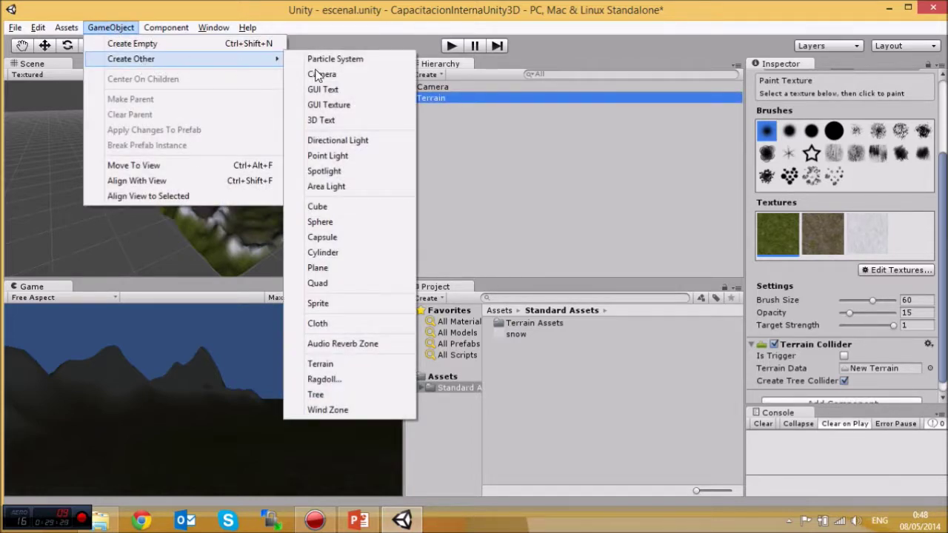
left_click(336, 143)
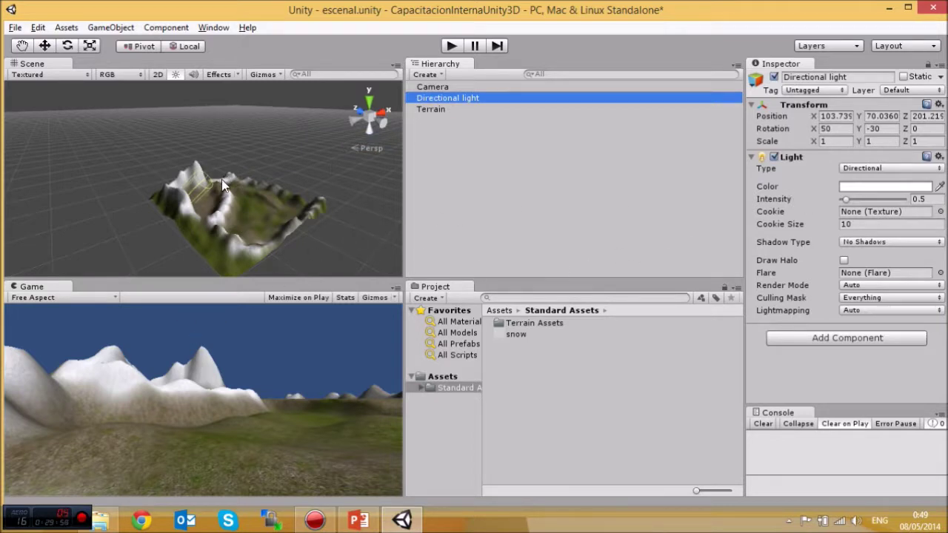
Move the directional light to position X 251.3, Y 113.58, Z 38.7 above the terrain.
scroll(213, 175, "up", 2)
scroll(193, 198, "up", 4)
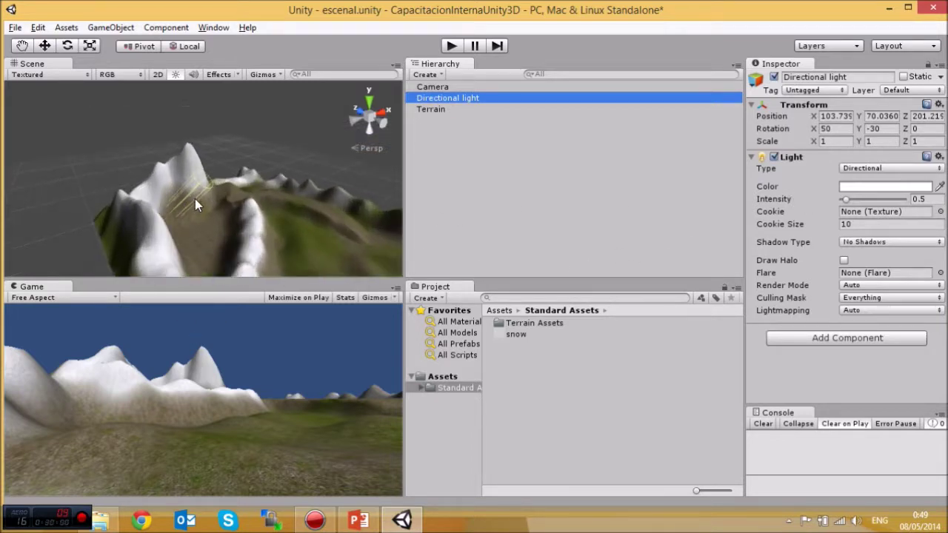
left_click_drag(115, 158, 174, 200, "alt")
scroll(169, 207, "down", 2)
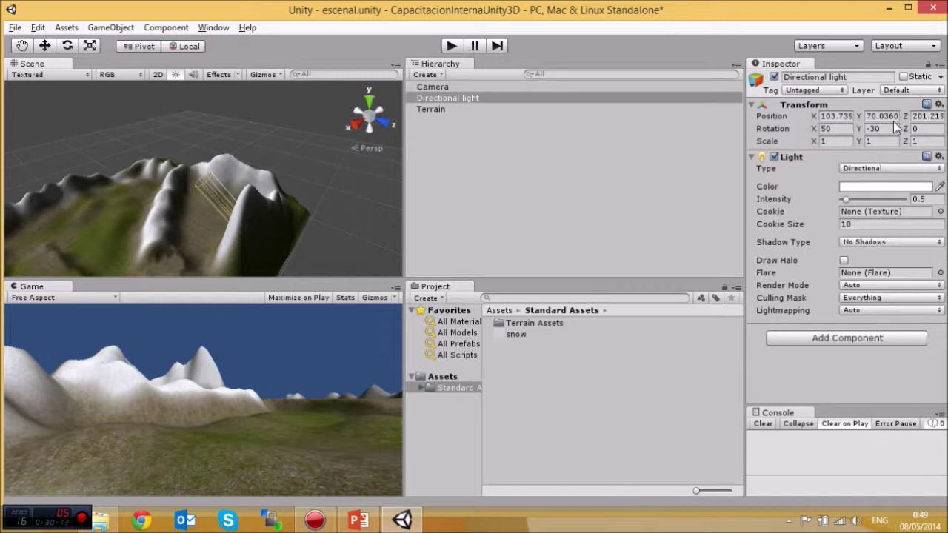
left_click_drag(859, 115, 933, 114)
left_click(817, 118)
left_click_drag(817, 119, 287, 111)
left_click_drag(53, 167, 219, 193, "alt")
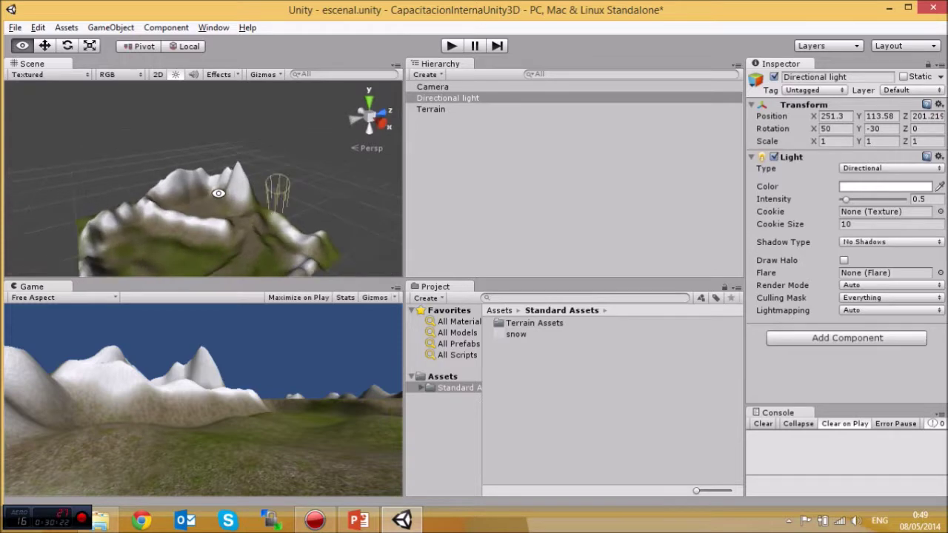
left_click_drag(904, 116, 533, 178)
left_click_drag(244, 186, 301, 182, "alt")
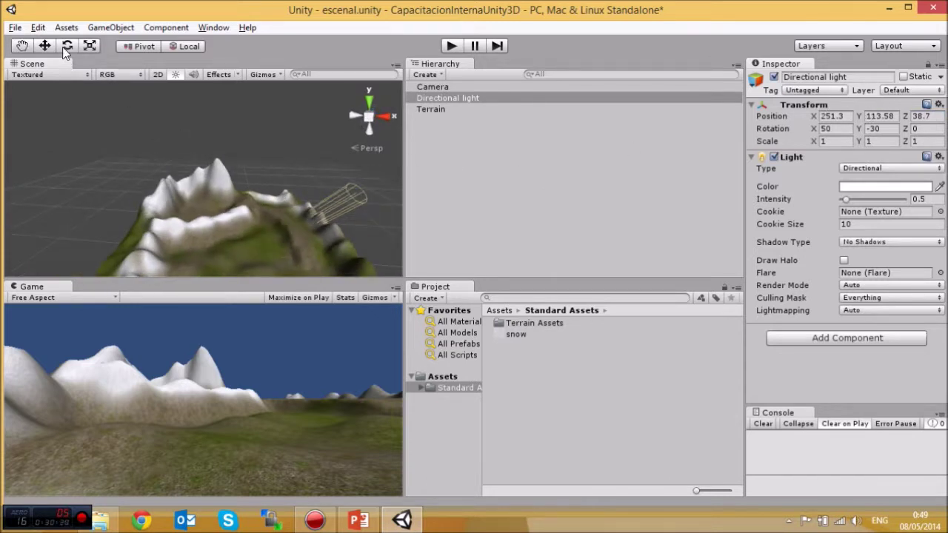
left_click_drag(360, 186, 162, 214, "alt")
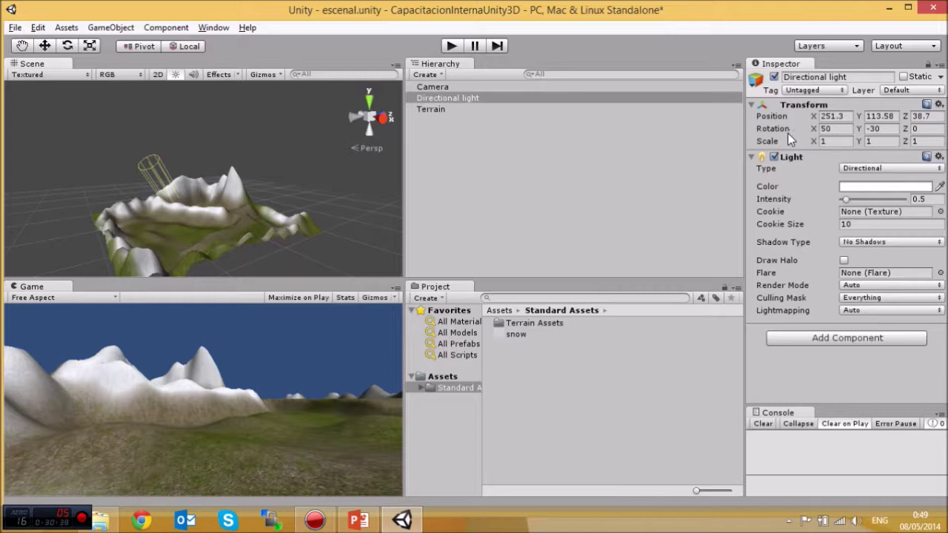
Set the directional light's X rotation to 38.8 and briefly run the scene in play mode to preview the lighting.
left_click(425, 99)
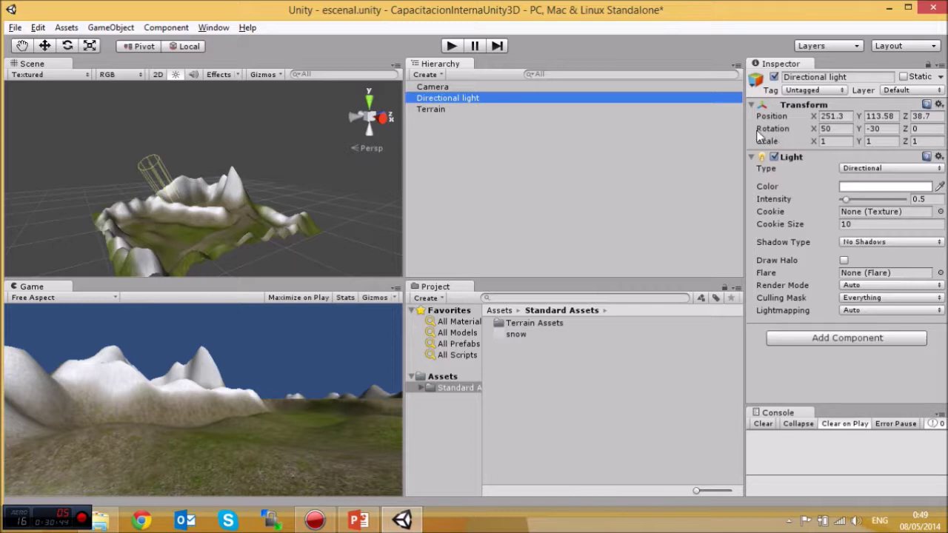
left_click(66, 47)
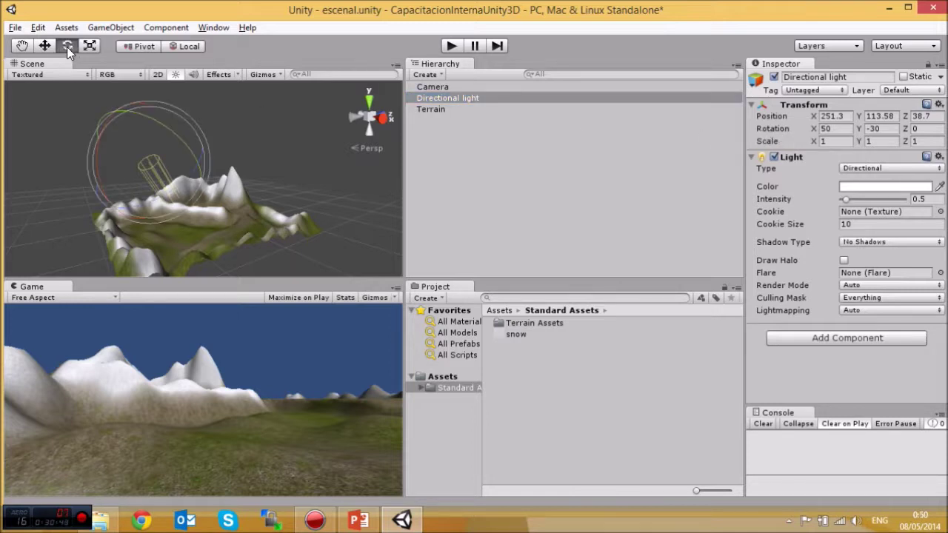
key("alt")
left_click_drag(78, 179, 130, 178, "alt")
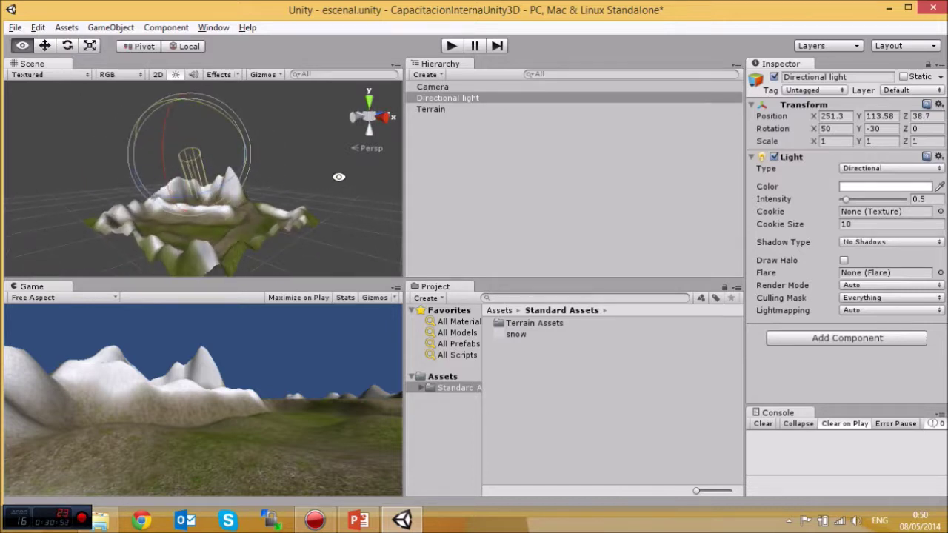
left_click_drag(338, 177, 338, 201, "alt")
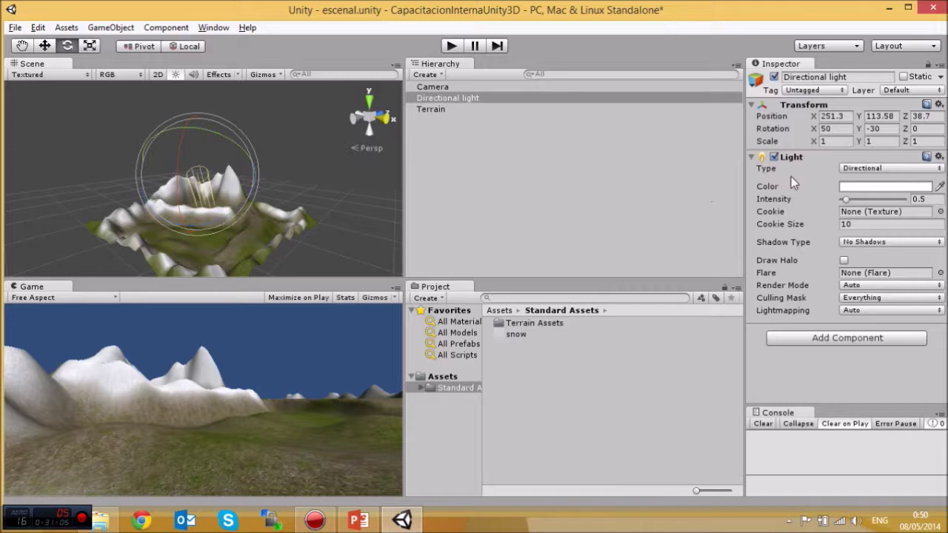
left_click(47, 45)
left_click(22, 46)
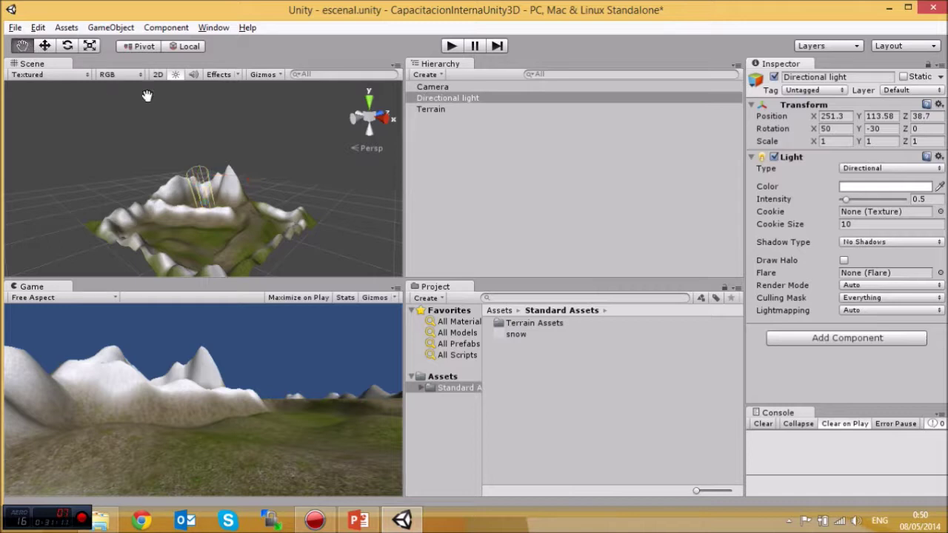
left_click(49, 47)
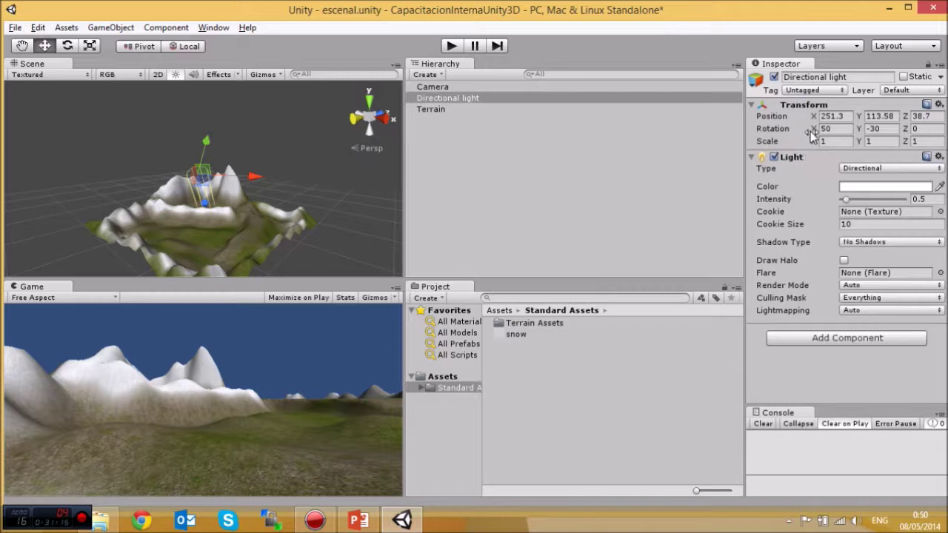
mouse_move(812, 131)
left_mouse_down()
mouse_move(915, 129)
mouse_move(725, 143)
mouse_move(829, 139)
mouse_move(775, 146)
mouse_move(800, 144)
left_mouse_up()
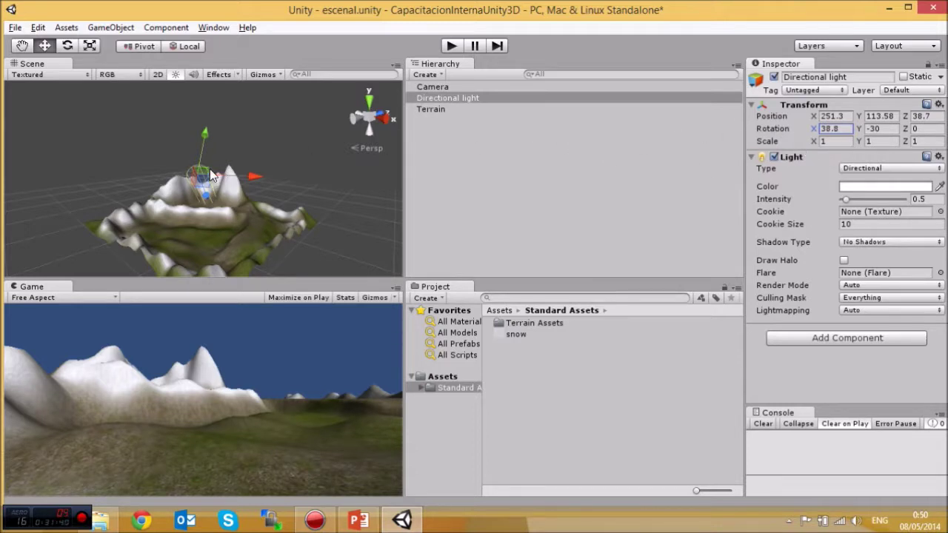
left_click(451, 46)
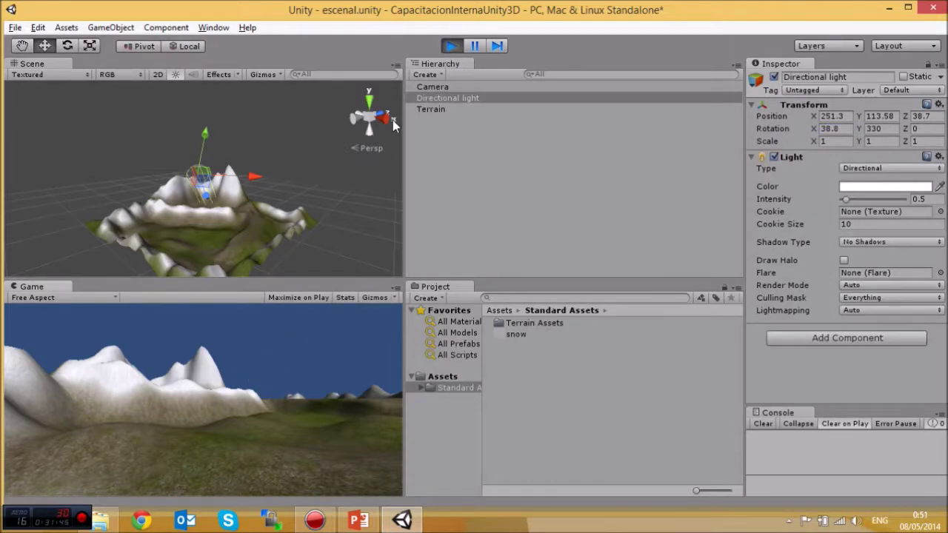
left_click(442, 44)
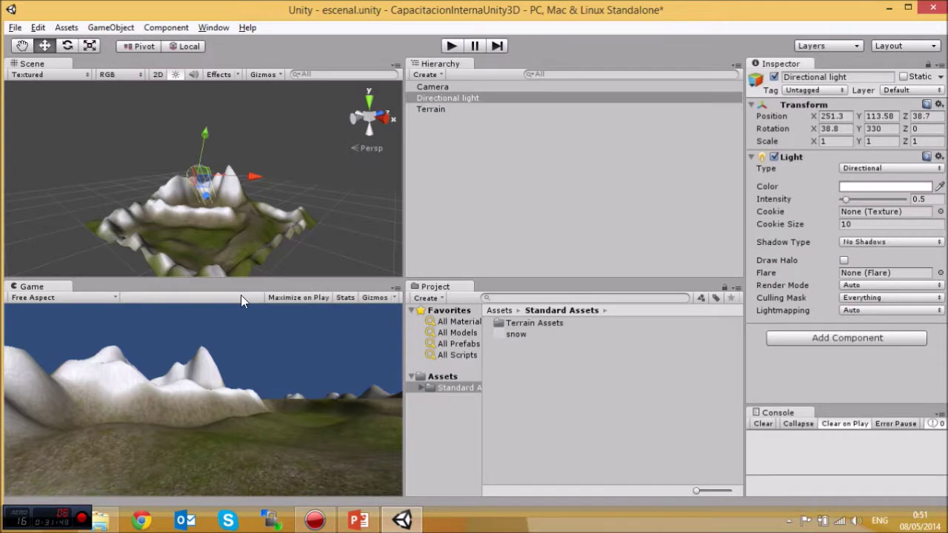
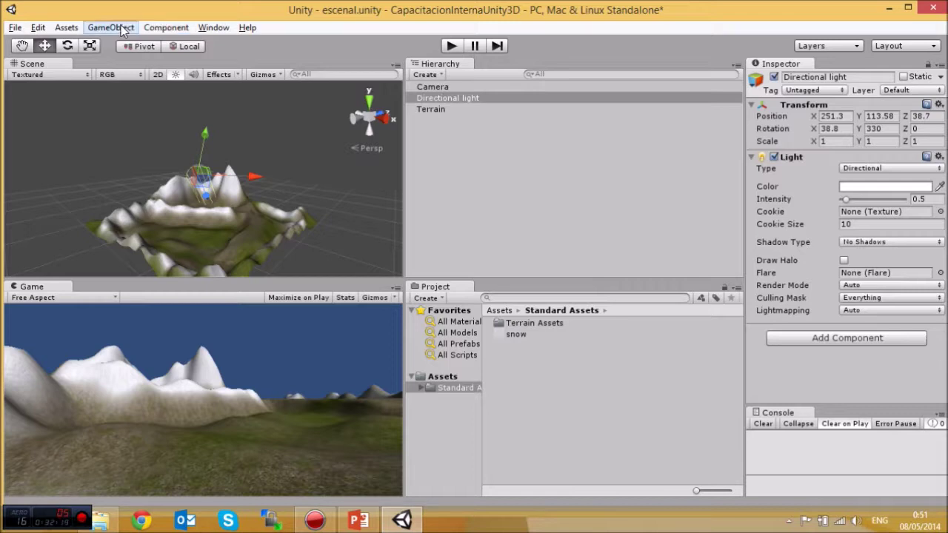
Import the Skyboxes package with all its items into the project.
left_click(67, 28)
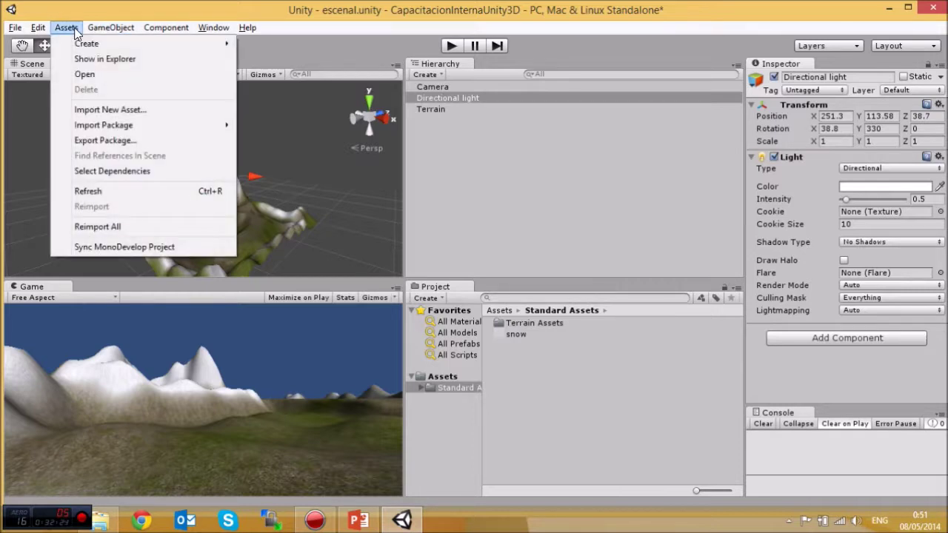
mouse_move(106, 128)
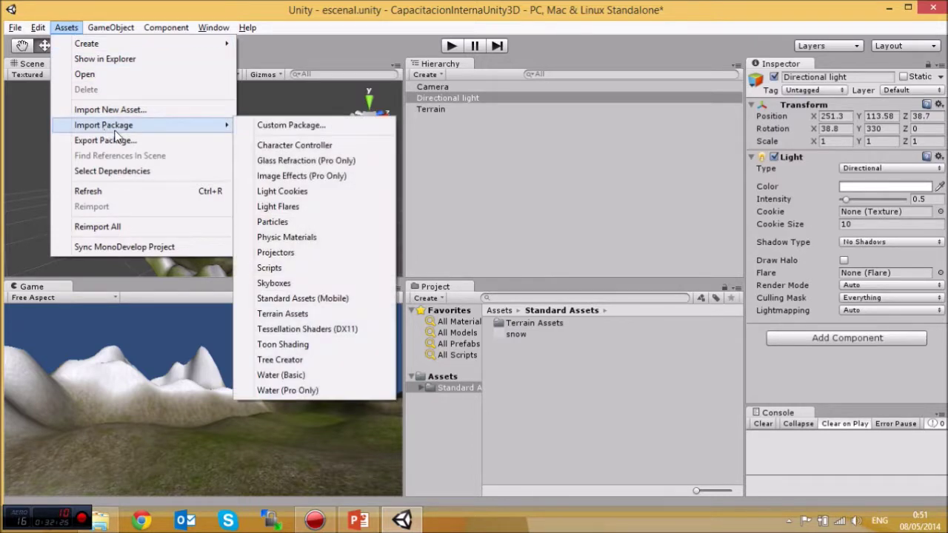
left_click(286, 283)
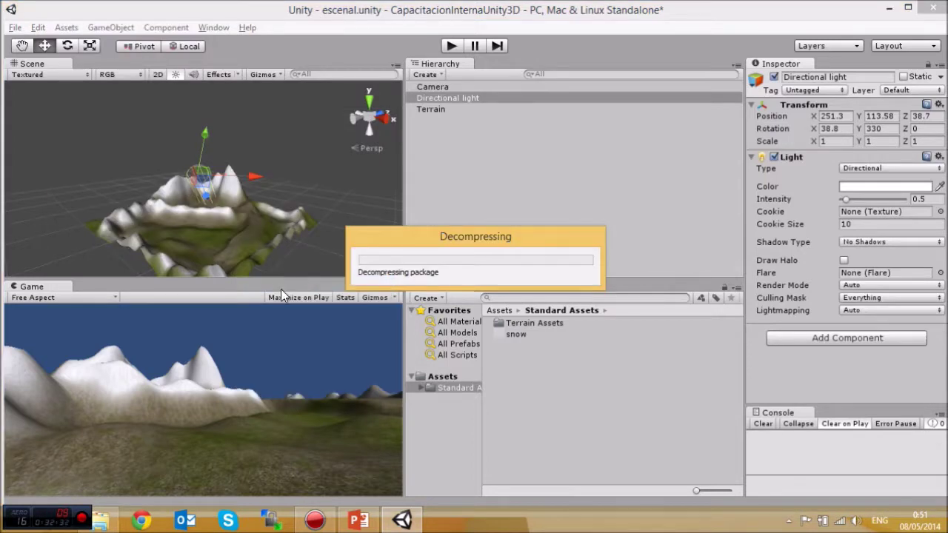
scroll(207, 66, "down", 1)
scroll(244, 85, "down", 5)
scroll(277, 134, "up", 6)
scroll(280, 131, "down", 1)
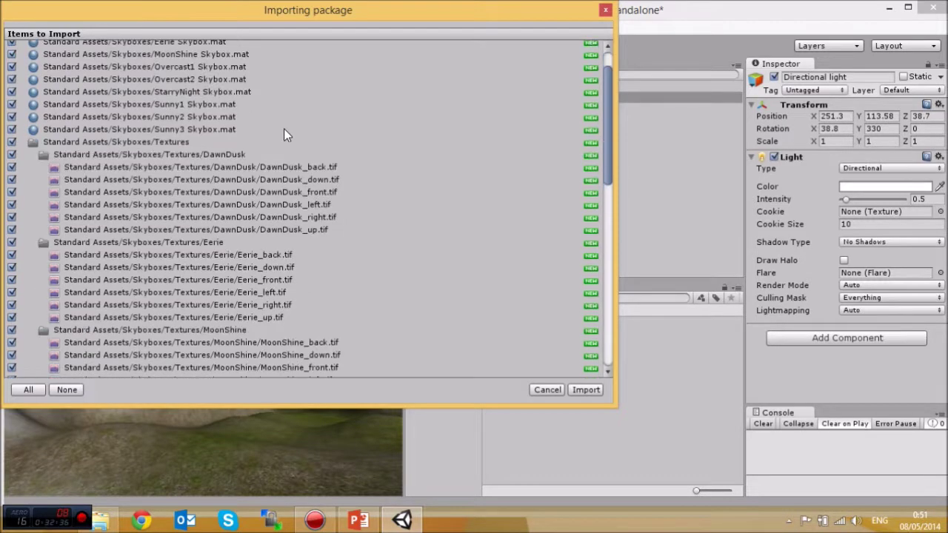
scroll(273, 189, "down", 6)
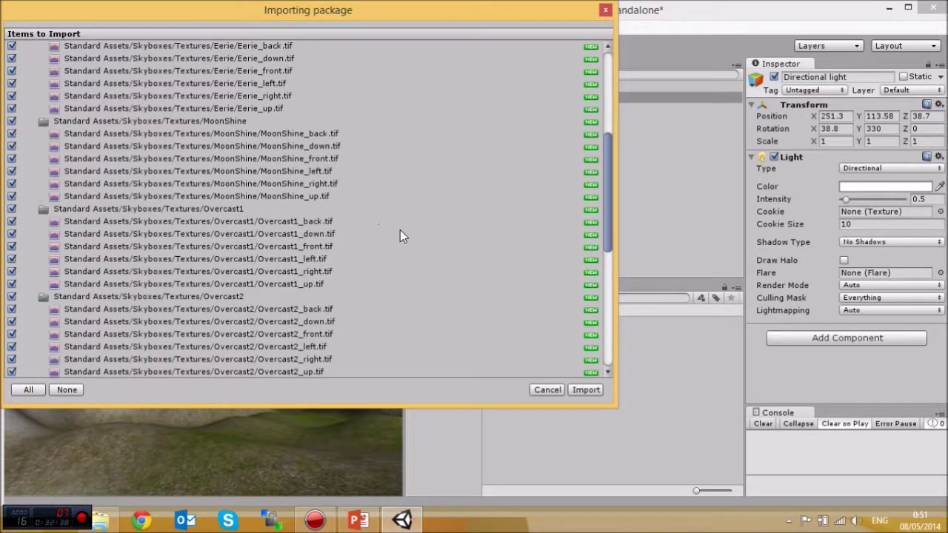
left_click(584, 389)
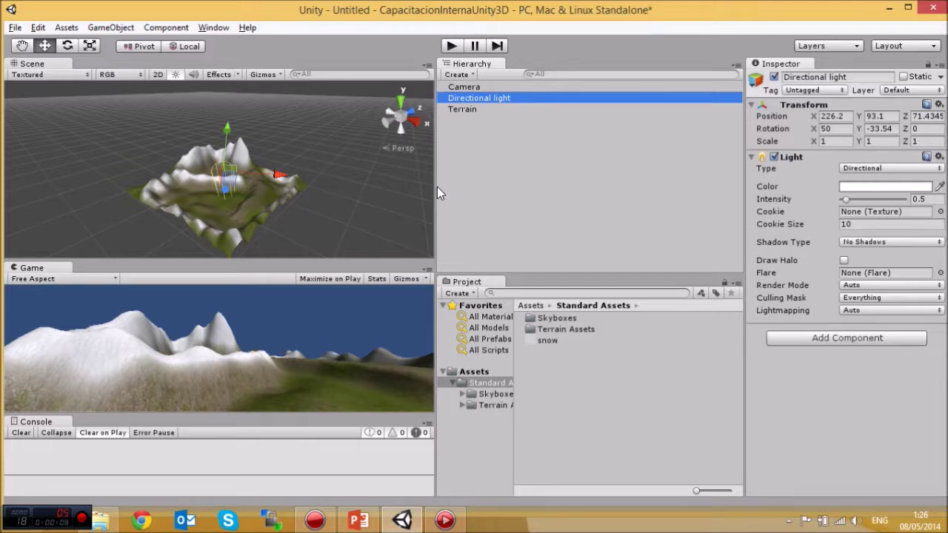
Delete the Camera object from the scene.
left_click(461, 88)
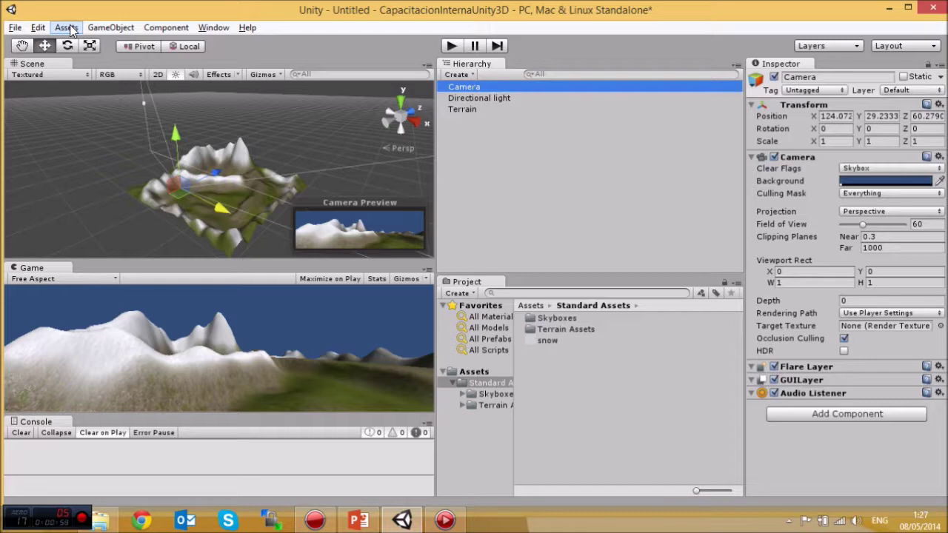
left_click(463, 87)
left_click(466, 98)
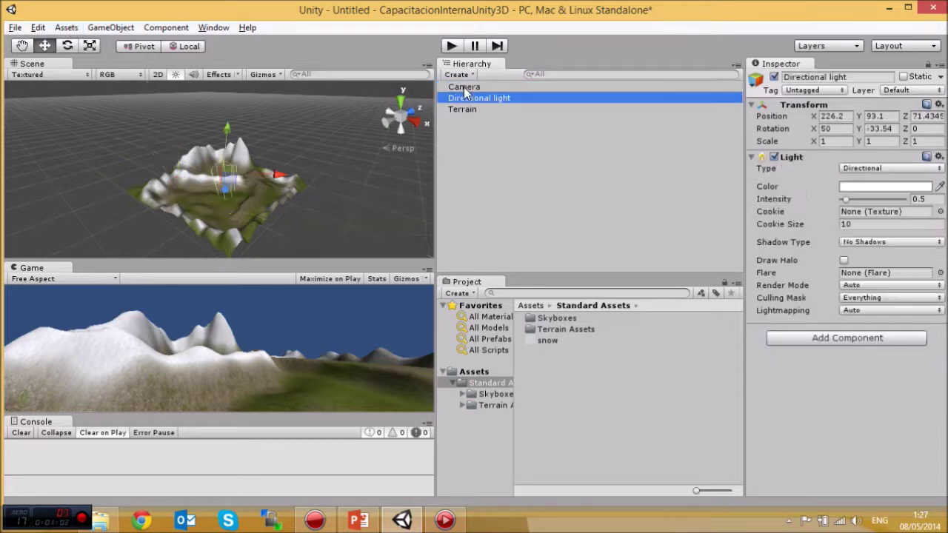
right_click(465, 87)
left_click(502, 160)
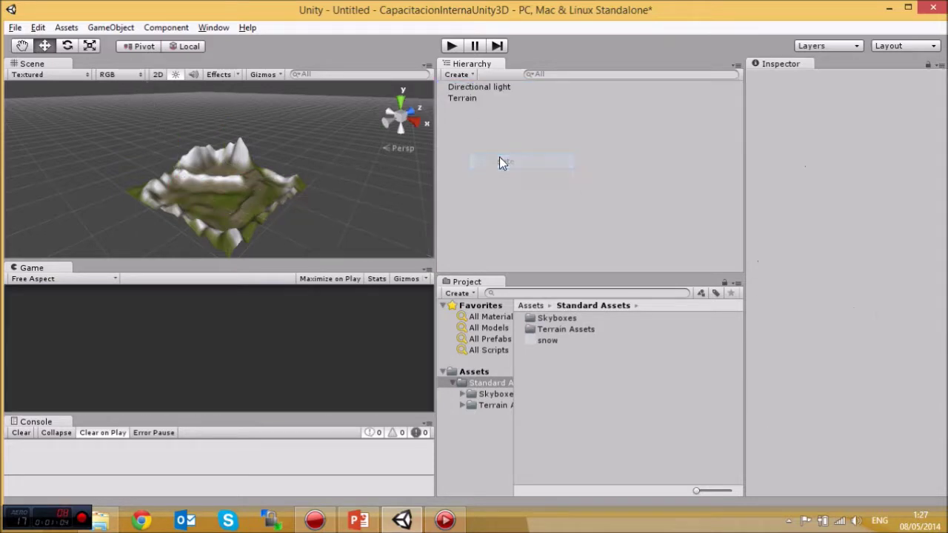
Import the Character Controller package with all its items into the project.
left_click(66, 28)
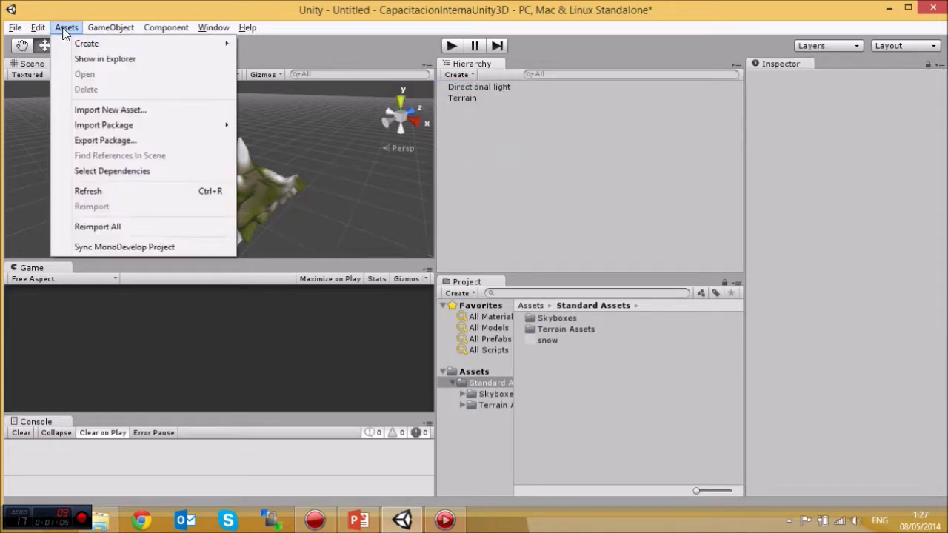
mouse_move(123, 125)
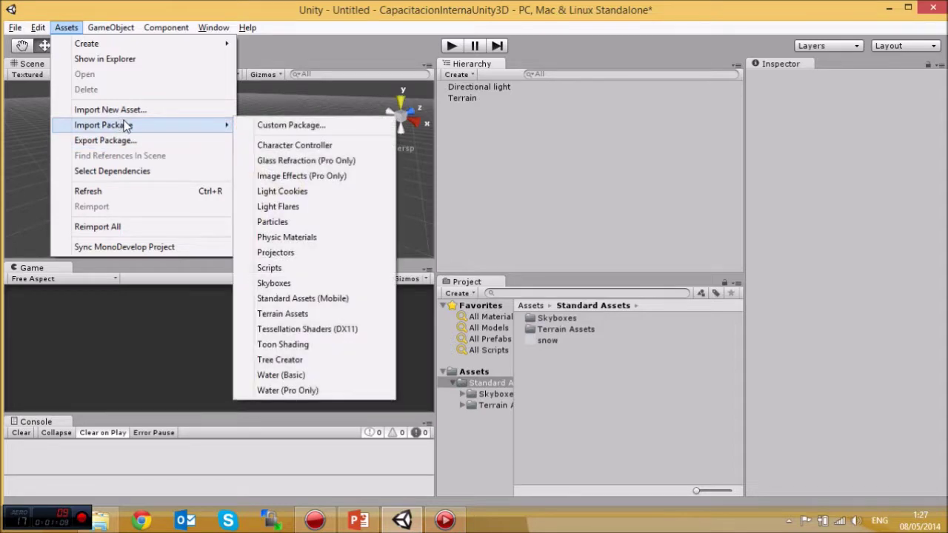
left_click(280, 147)
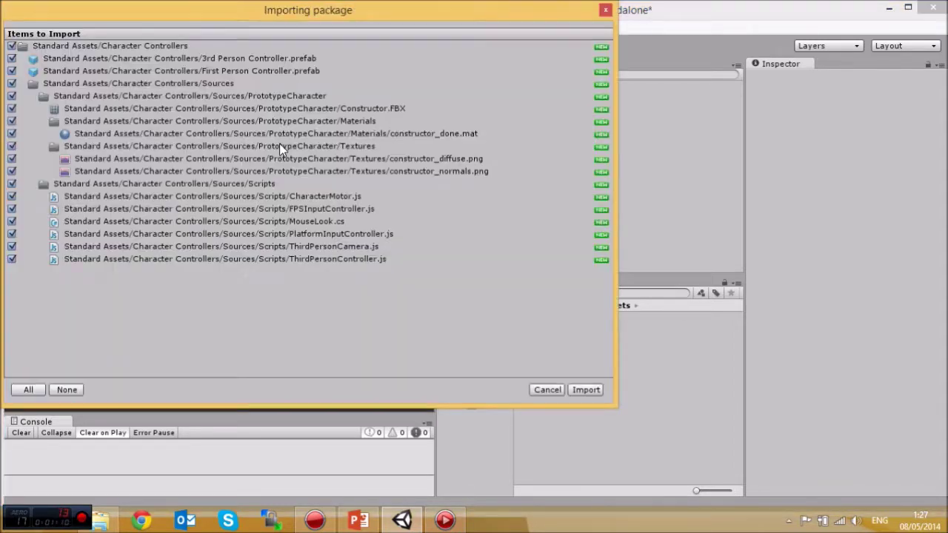
left_click(588, 391)
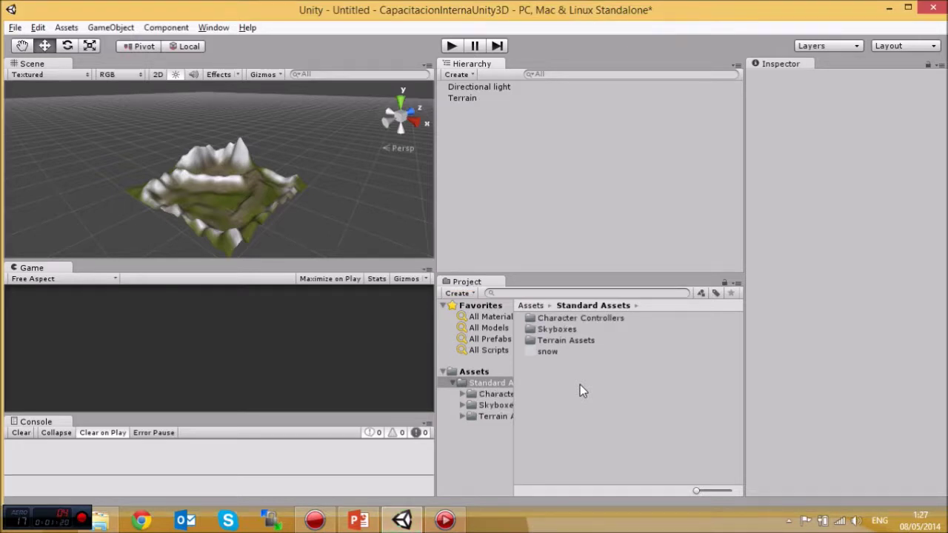
Place the First Person Controller prefab on the terrain at about X 254.75, Y 0, Z 72.335 and frame it in the scene view.
left_click(472, 394)
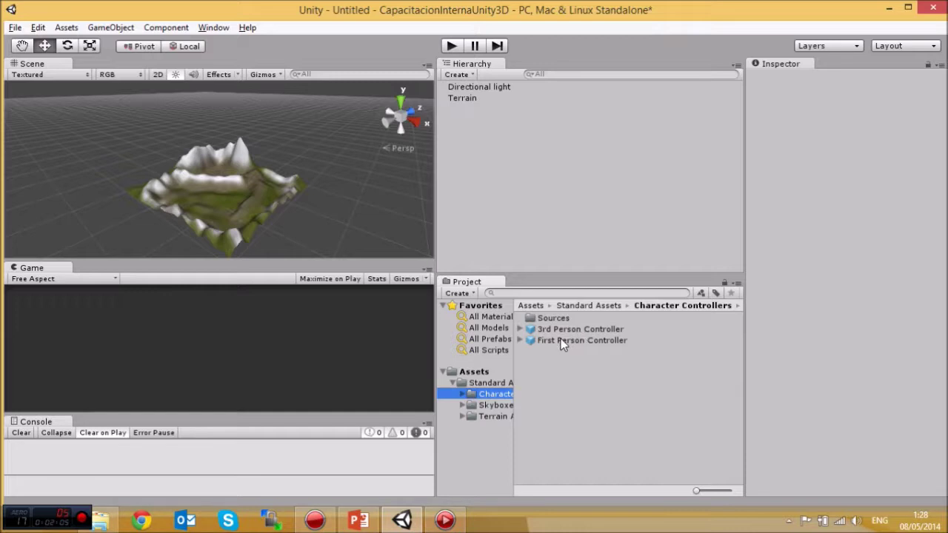
left_click(518, 338)
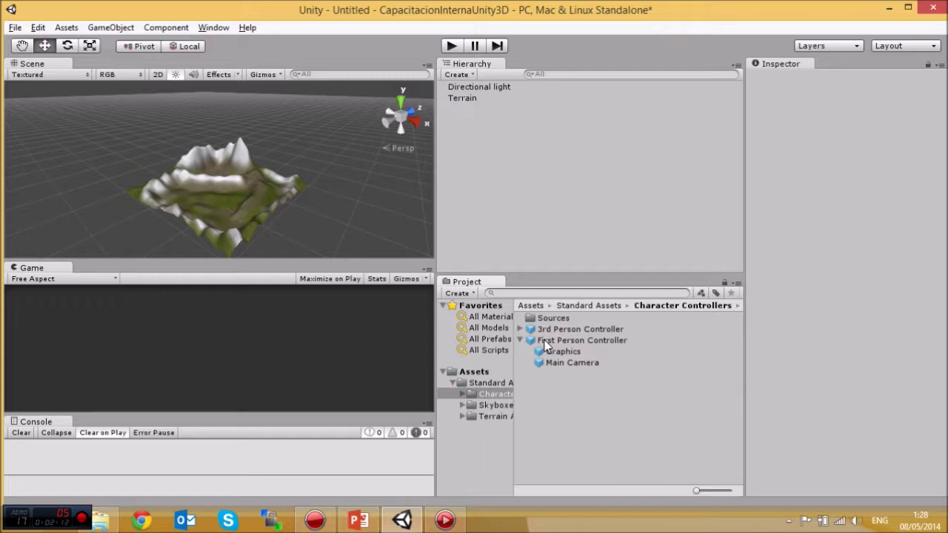
left_click(546, 344)
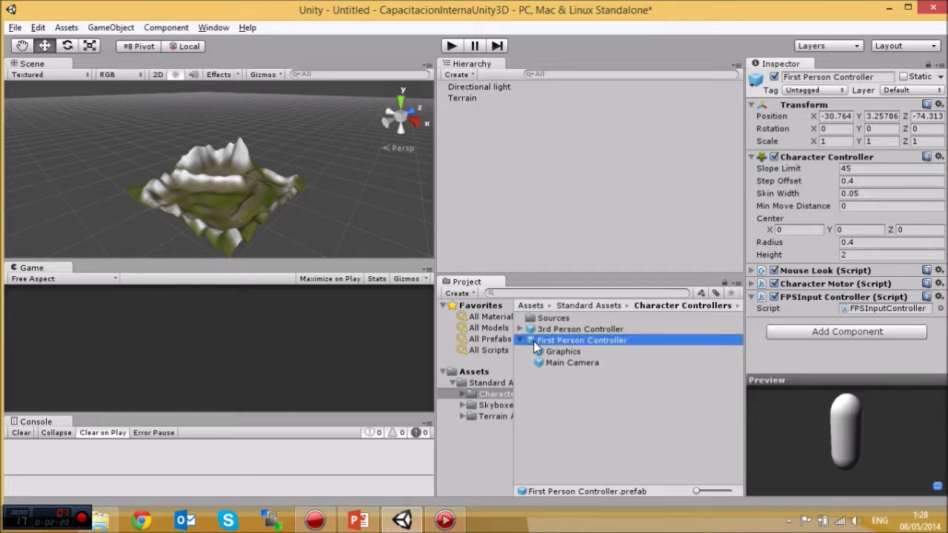
left_click_drag(533, 340, 234, 224)
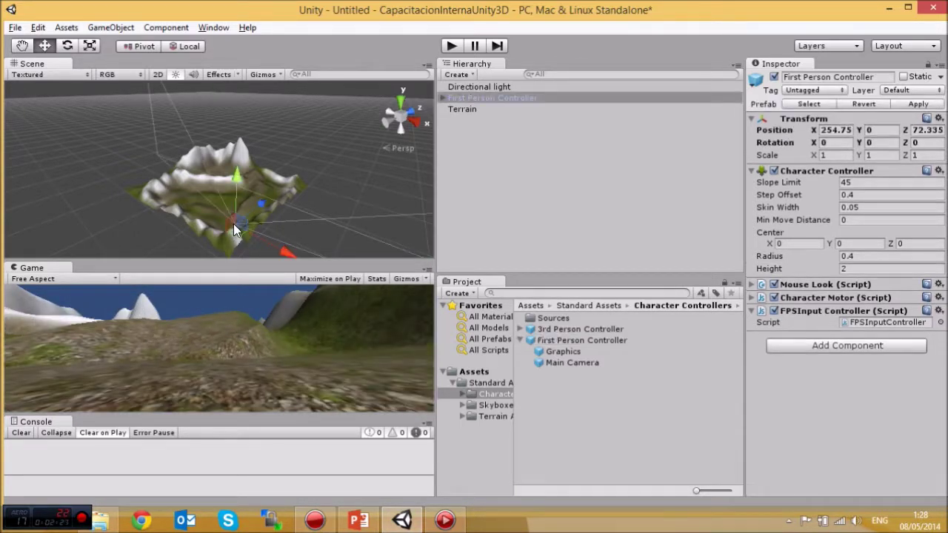
double_click(483, 98)
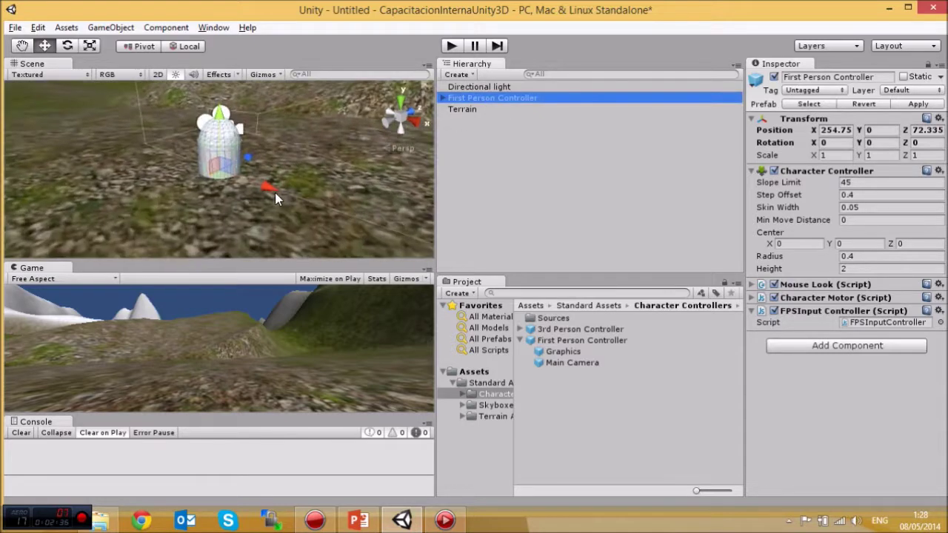
Raise the First Person Controller above the terrain surface to a Y position of about 1.1.
left_click_drag(299, 188, 249, 174, "alt")
scroll(261, 140, "down", 5)
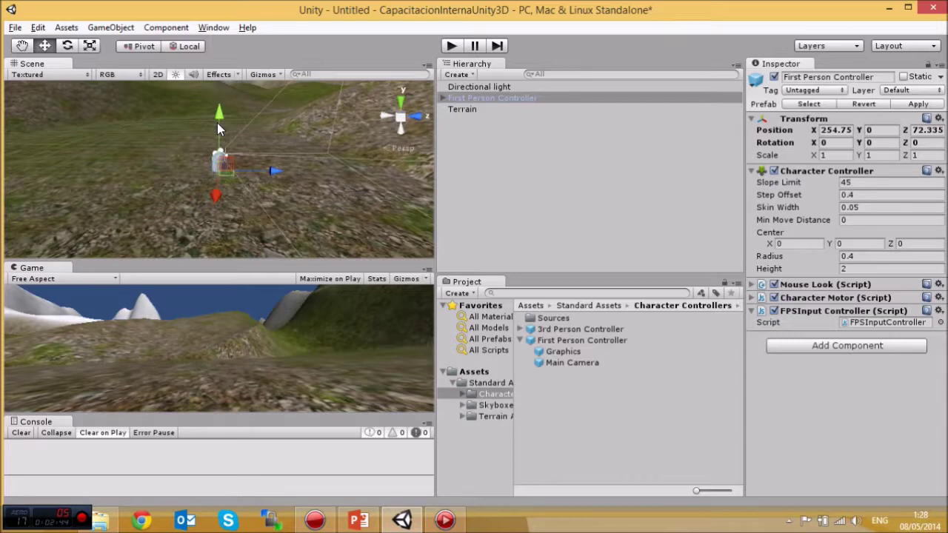
left_click_drag(217, 123, 220, 108)
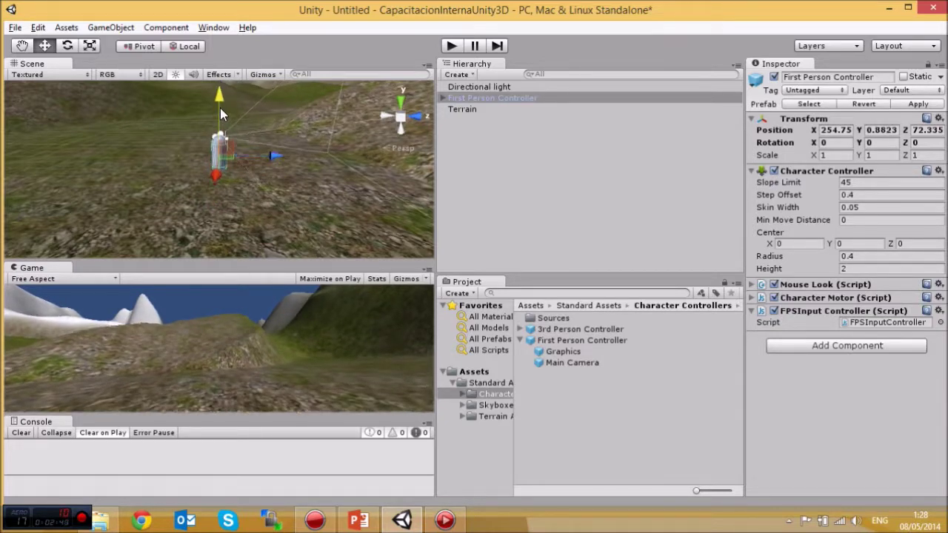
scroll(248, 176, "up", 2)
scroll(248, 176, "up", 4)
right_click_drag(221, 188, 285, 197)
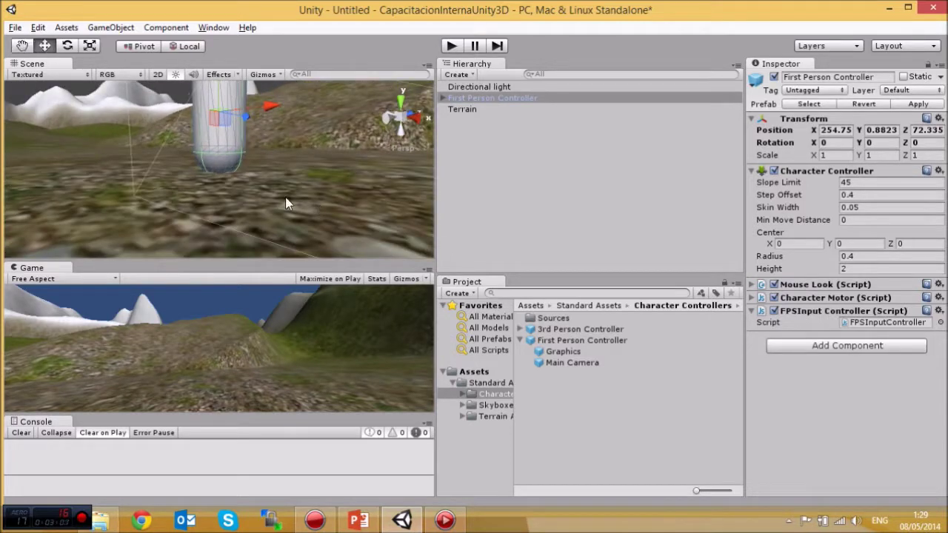
scroll(256, 164, "down", 3)
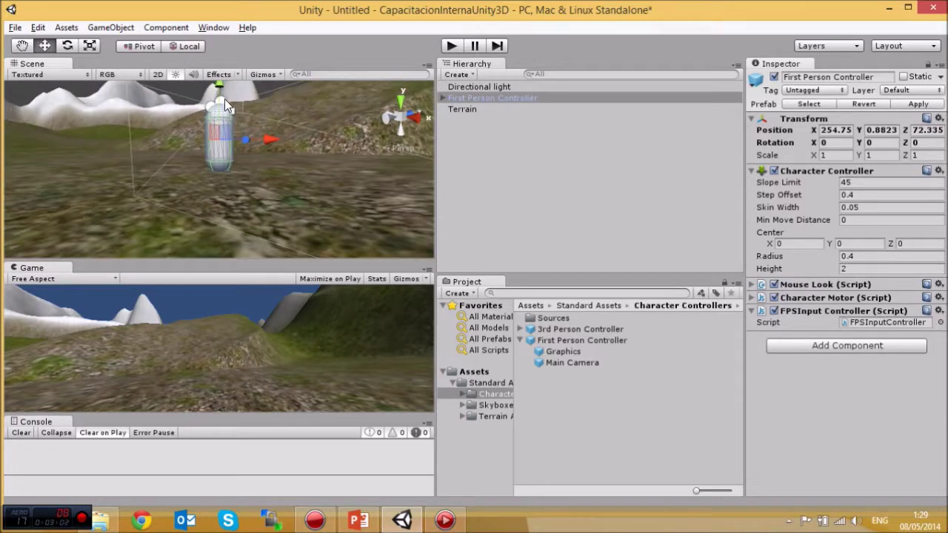
left_click_drag(215, 92, 224, 87)
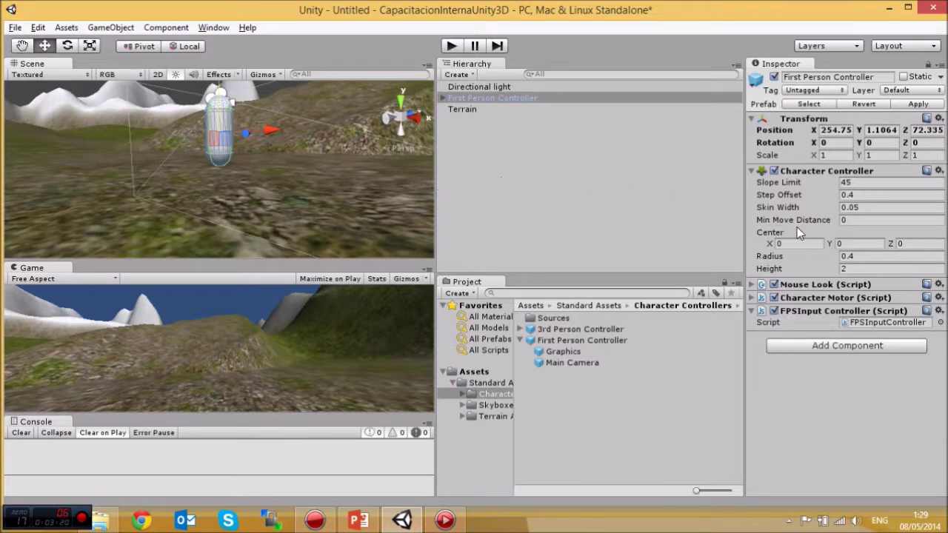
Examine the First Person Controller's Mouse Look and Character Motor settings, including movement, jumping and moving platform options.
left_click(748, 284)
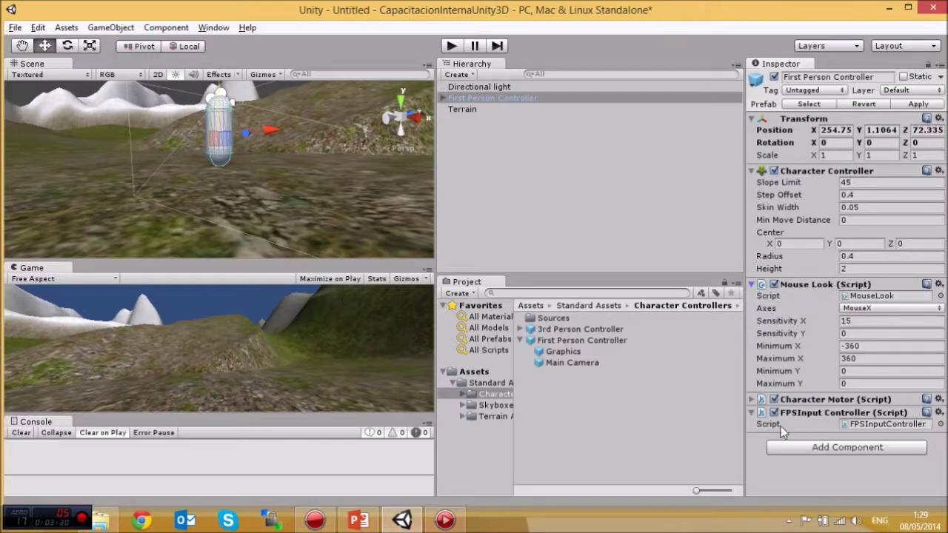
left_click(748, 399)
scroll(835, 211, "down", 5)
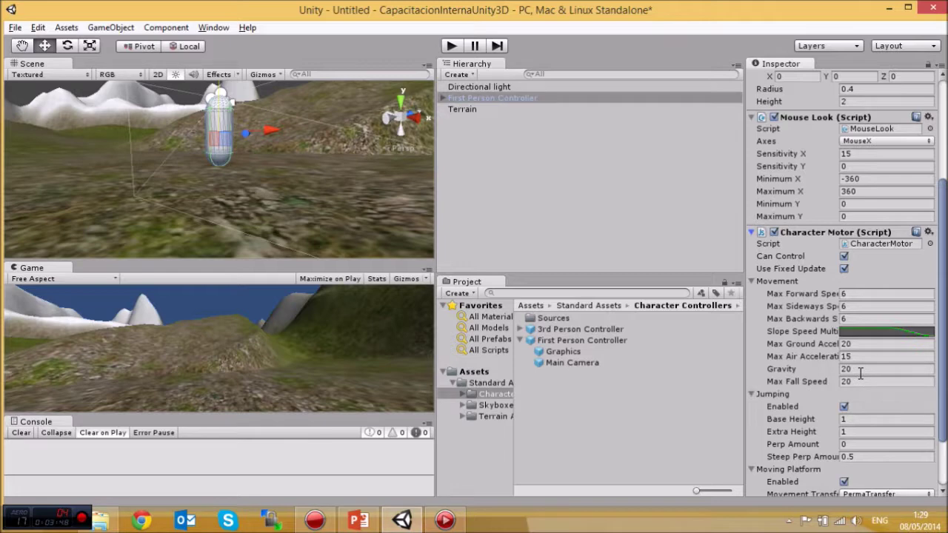
scroll(792, 372, "down", 2)
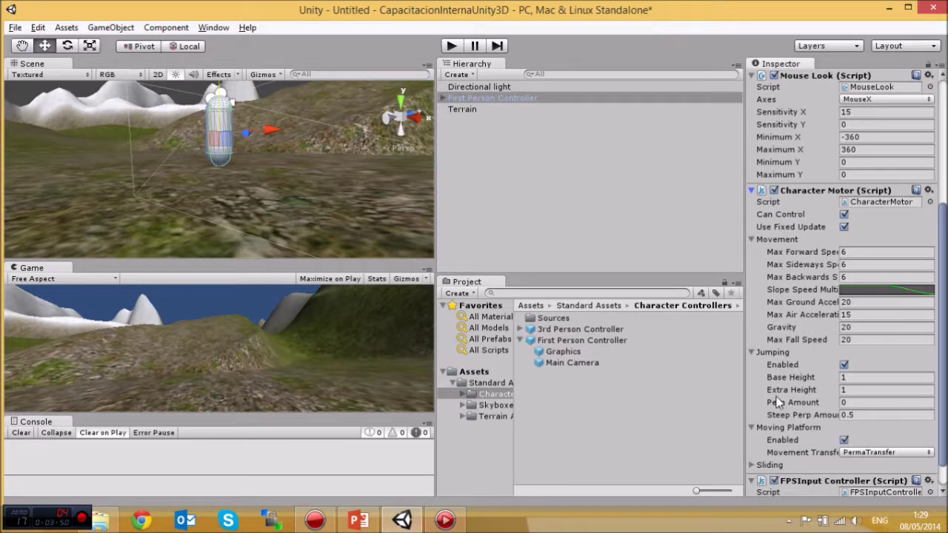
scroll(779, 378, "down", 1)
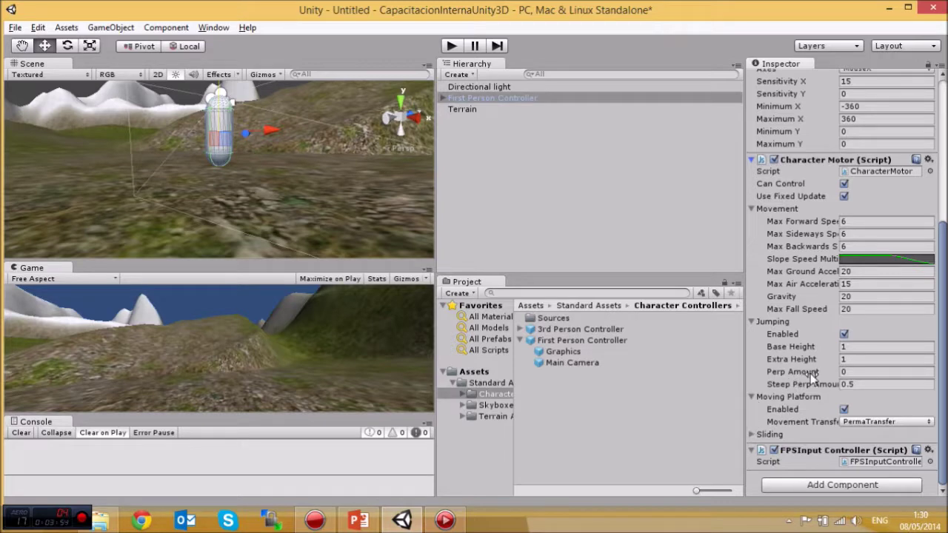
Run the scene, walk the first-person character forward over the terrain, and stop the playback.
left_click(451, 46)
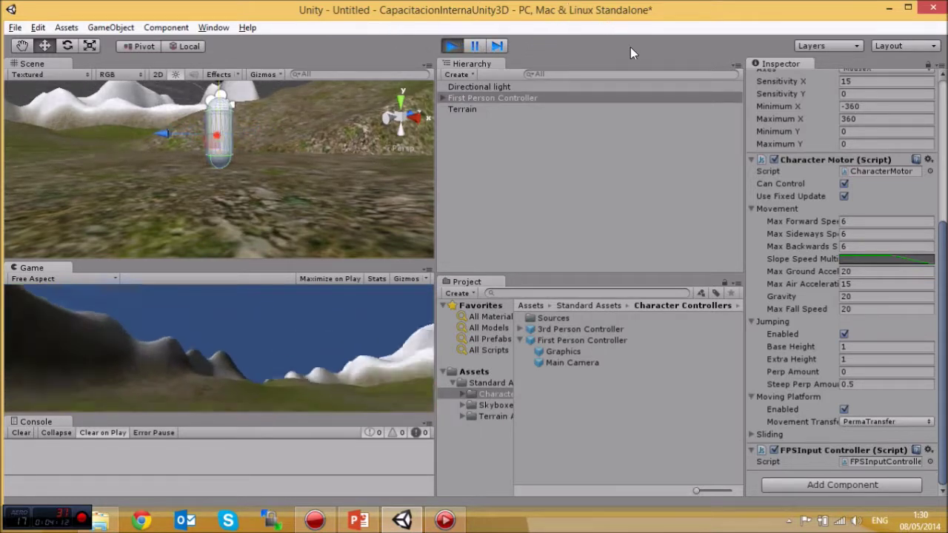
key("w")
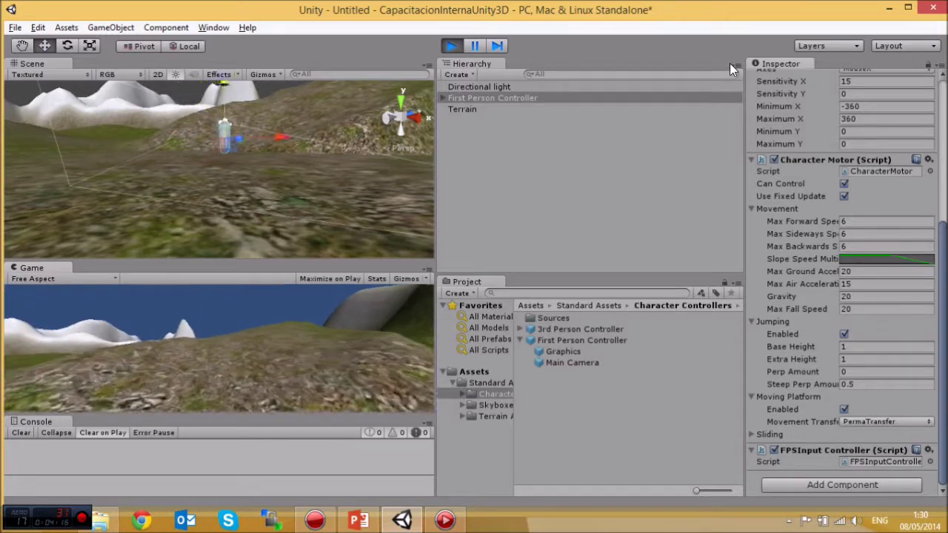
key("w")
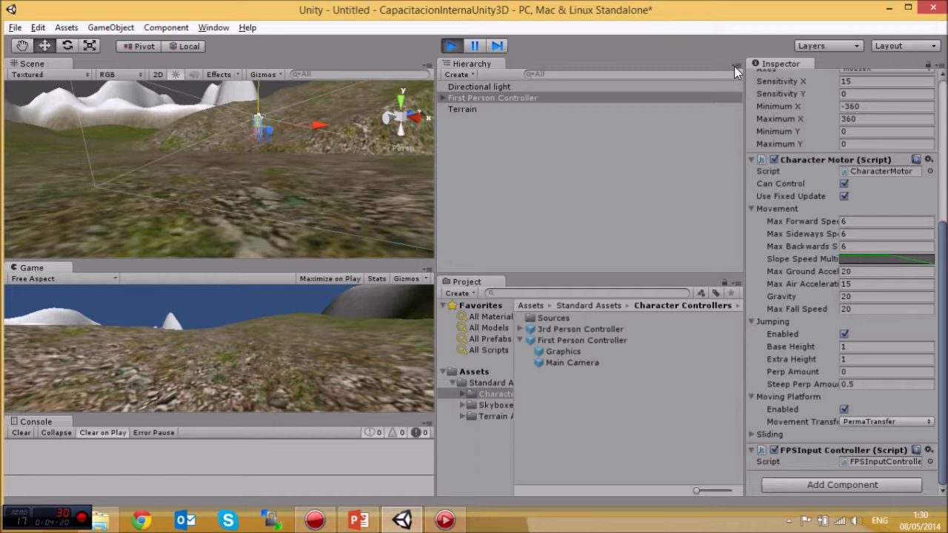
key("w")
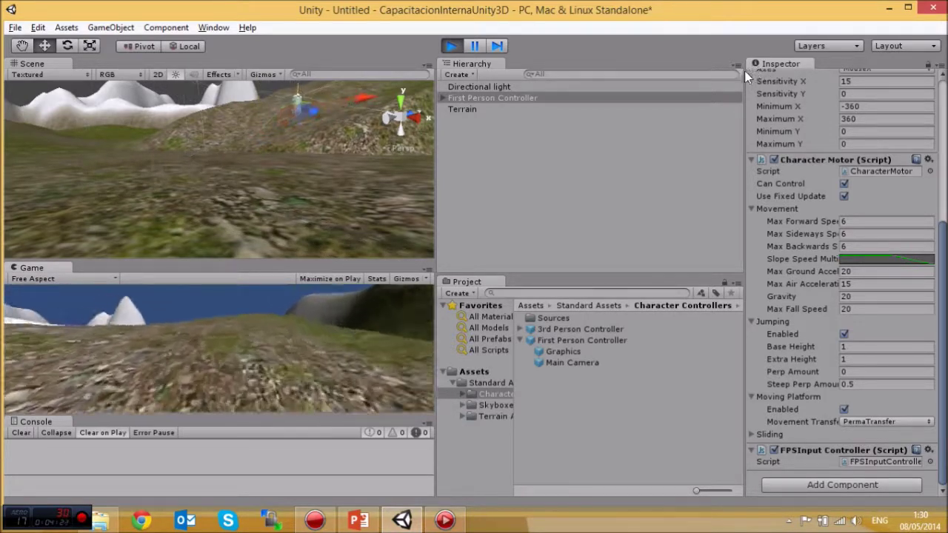
key("w")
key("w")
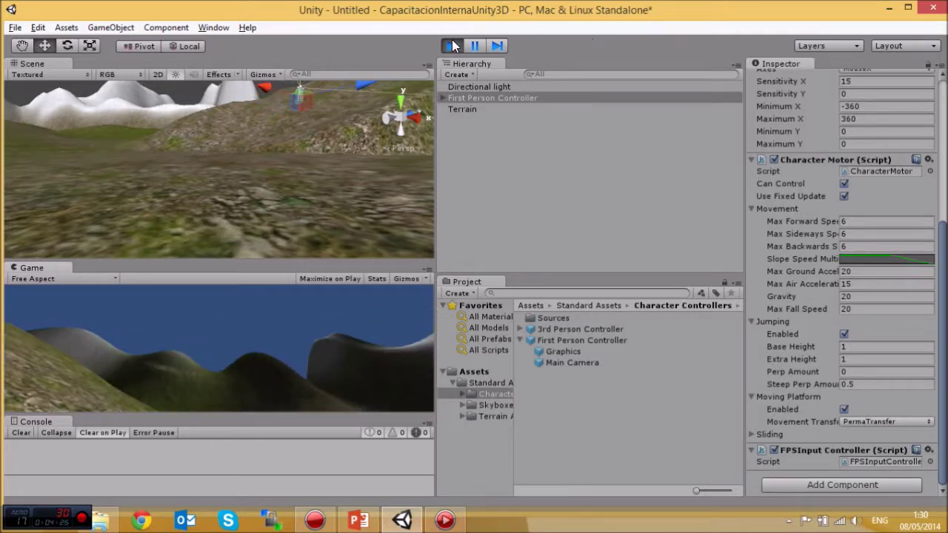
left_click(452, 44)
Dock the Console beneath the Inspector to enlarge the Game view.
left_click_drag(46, 424, 830, 459)
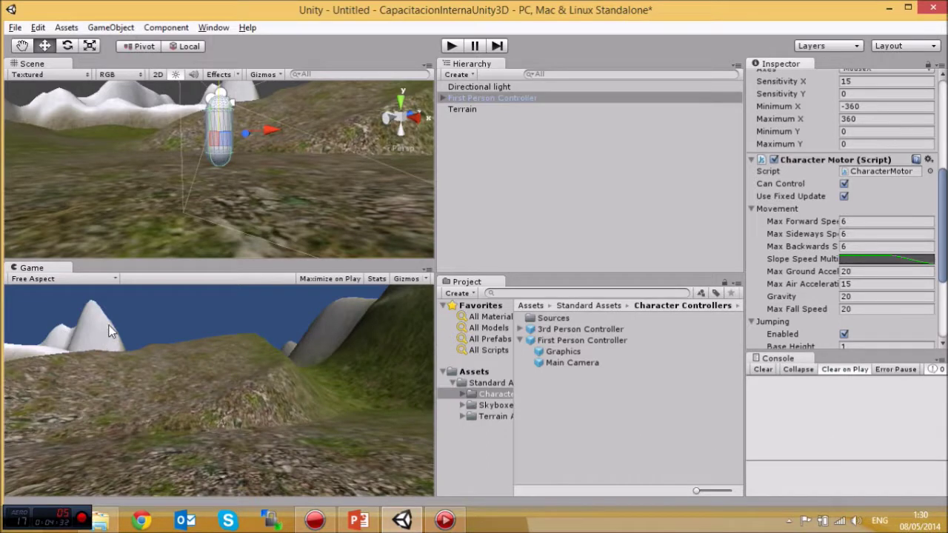
Add a Skybox rendering component to the Main Camera inside the First Person Controller.
left_click(440, 98)
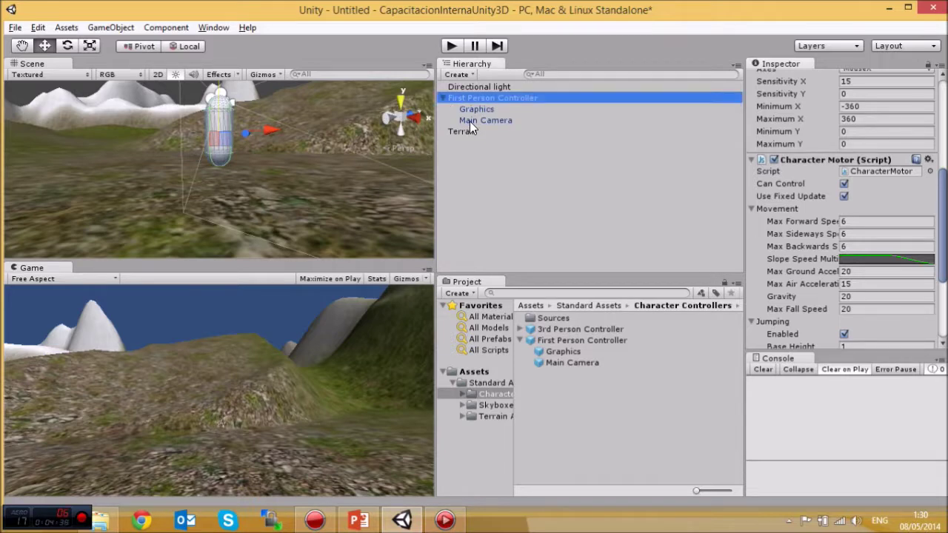
left_click(470, 121)
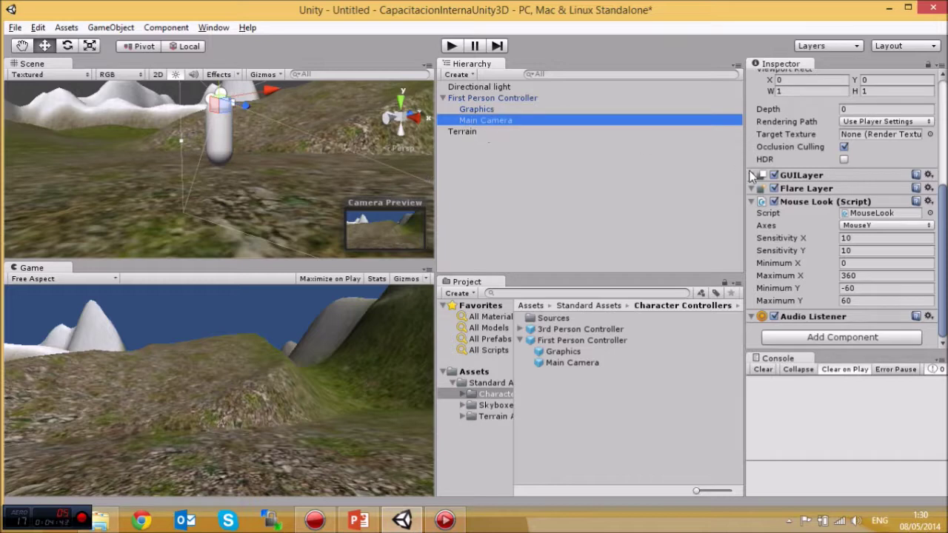
left_click(943, 332)
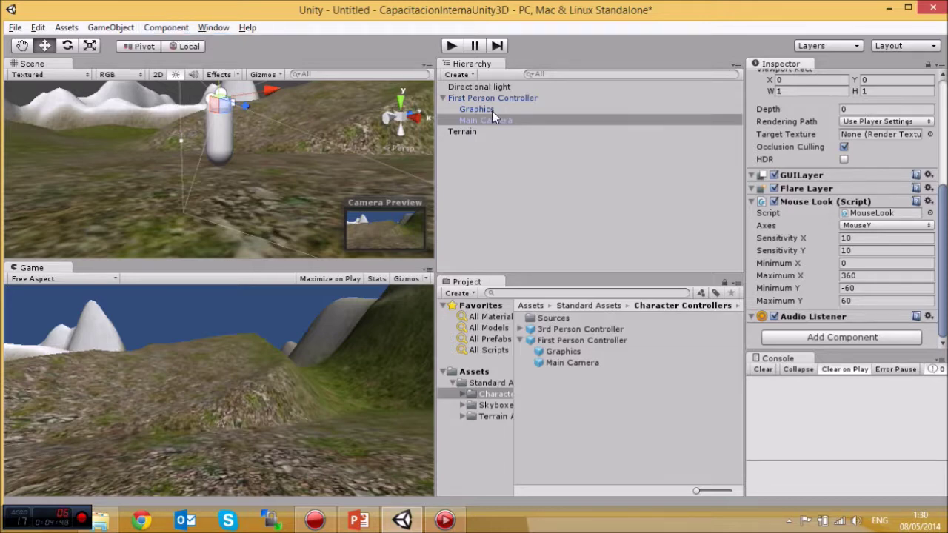
left_click(170, 29)
mouse_move(202, 153)
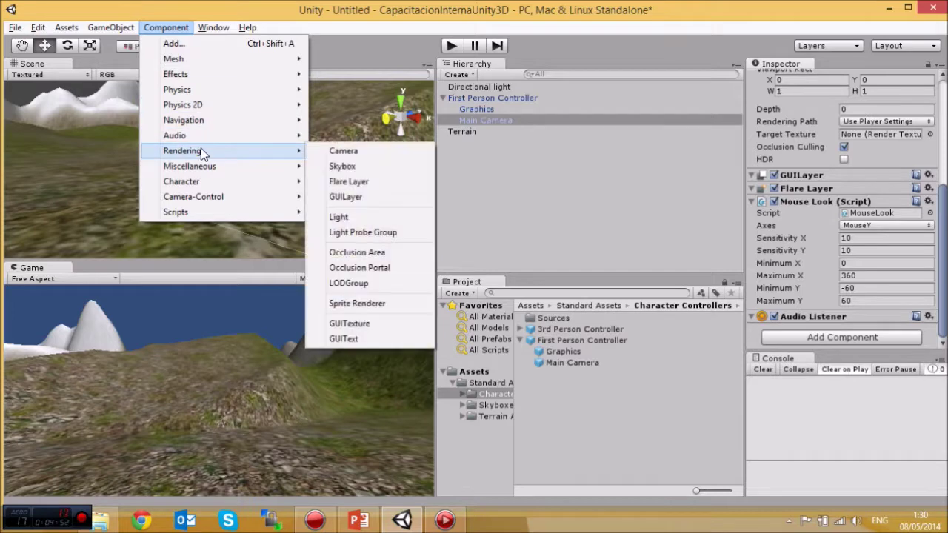
left_click(368, 166)
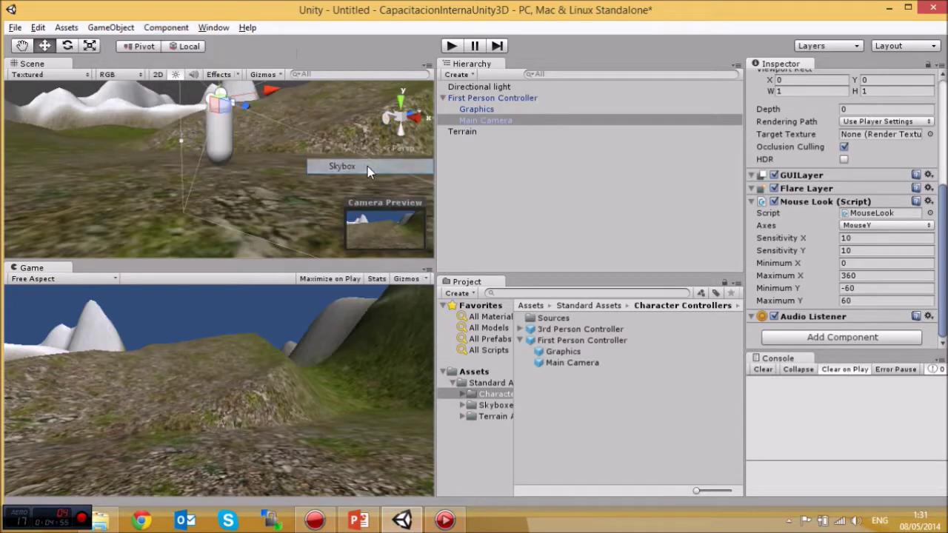
Try several materials as the Main Camera's custom skybox, including Eerie, MoonShine, StarryNight and Sunny3, and assign Sunny2 Skybox.
scroll(890, 248, "down", 1)
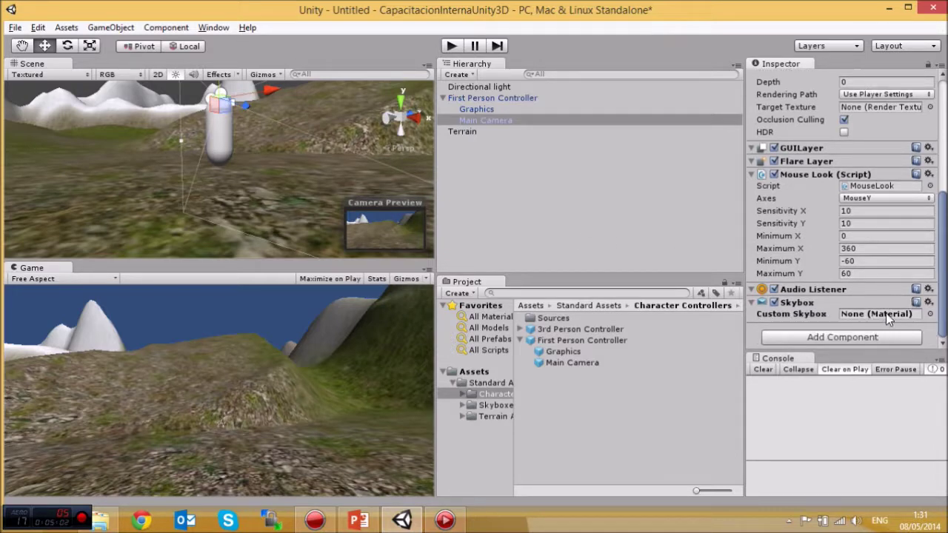
left_click(929, 315)
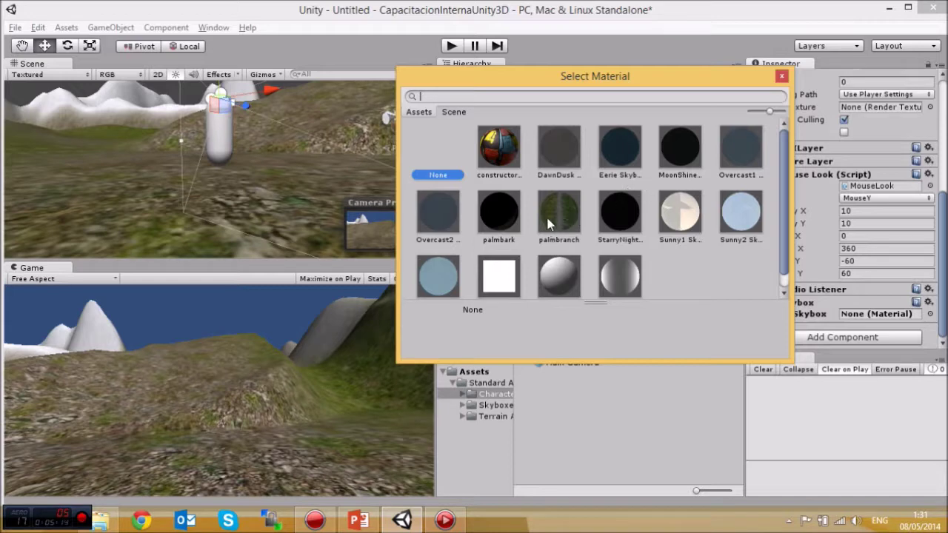
left_click(626, 151)
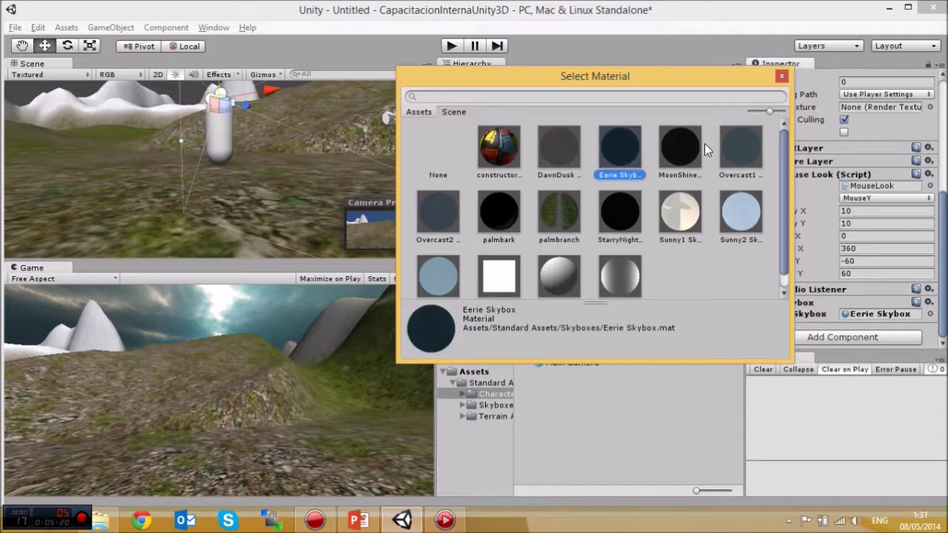
left_click(684, 150)
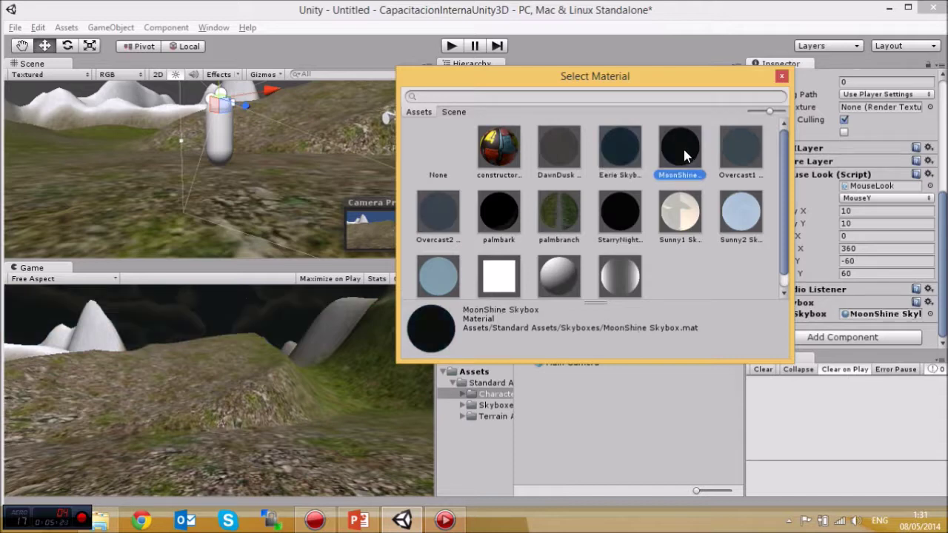
left_click(511, 211)
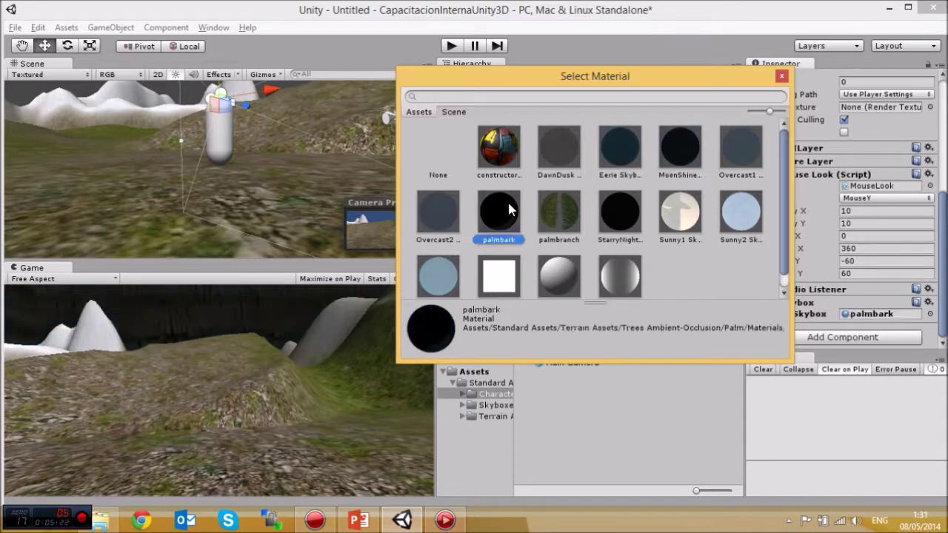
left_click(602, 216)
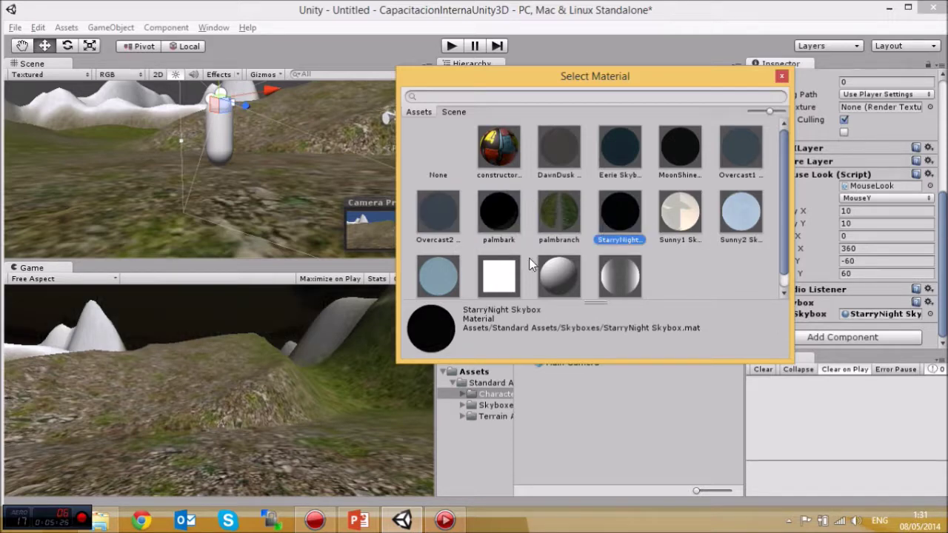
left_click(450, 273)
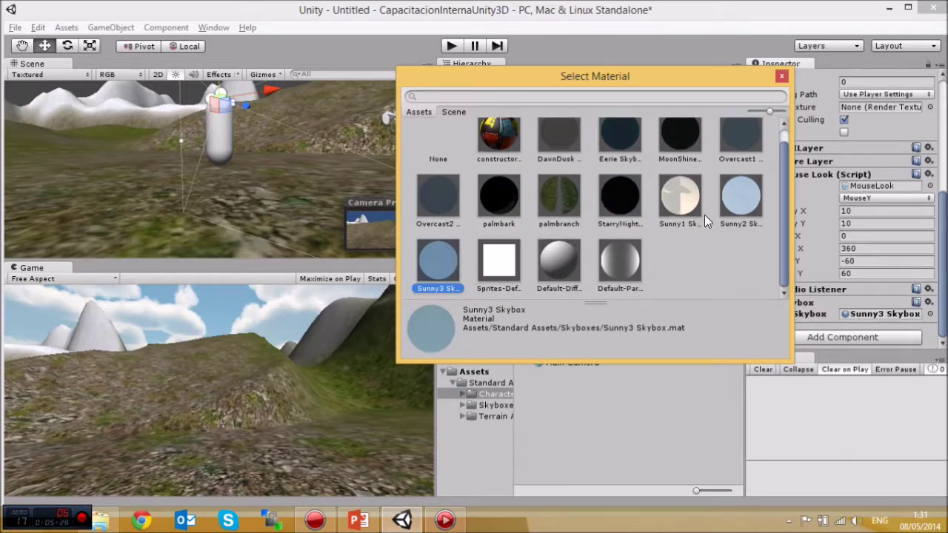
left_click(736, 202)
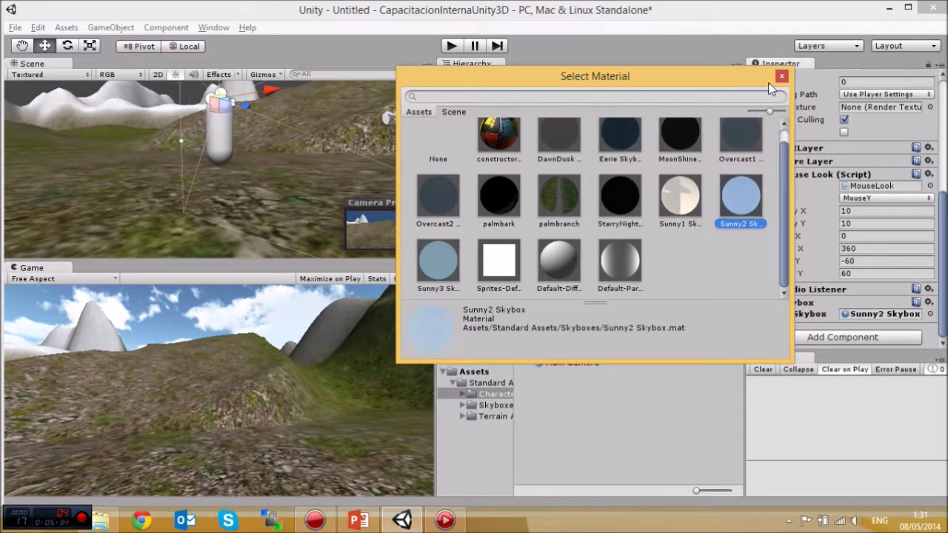
double_click(735, 194)
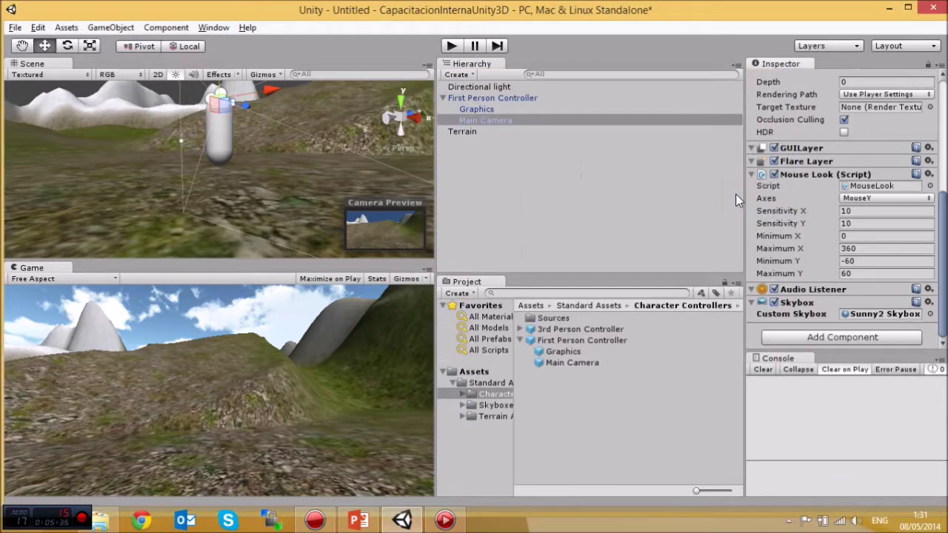
Run the scene to view the new sky from the first-person camera, and stop the playback.
left_click(450, 49)
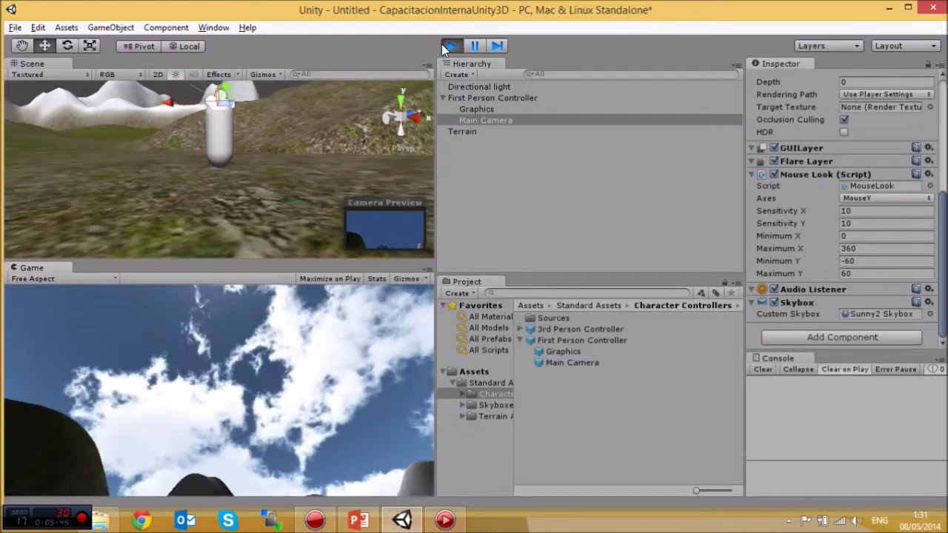
left_click(443, 46)
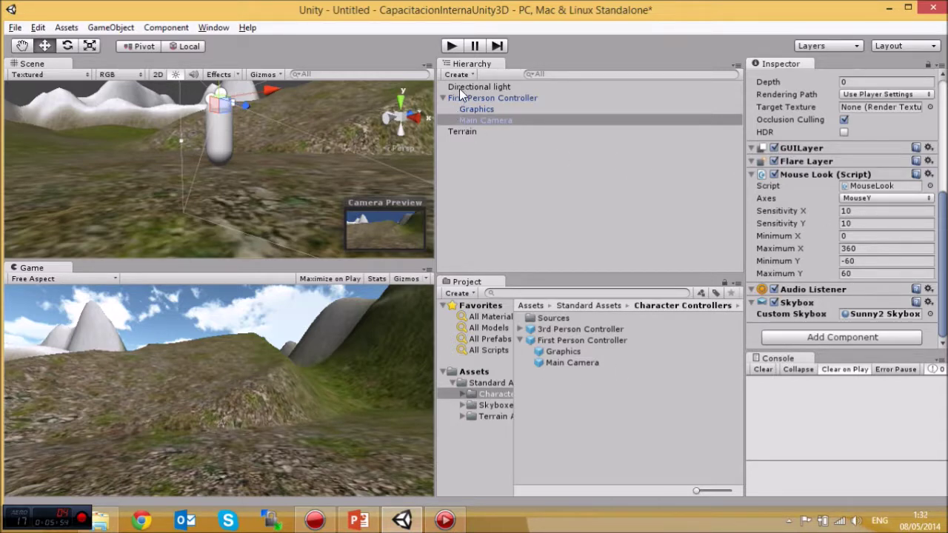
Select the directional light and import the complete Light Flares package from the standard assets.
left_click(500, 88)
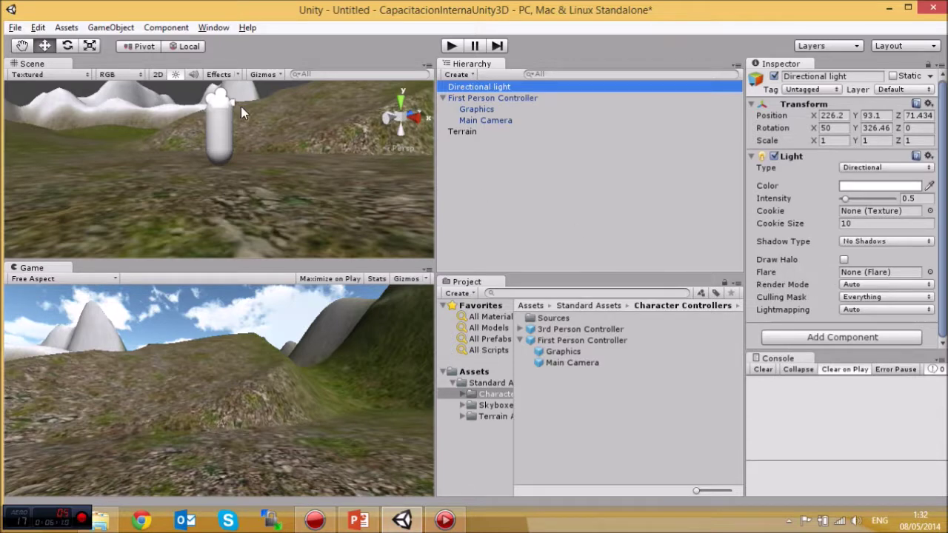
left_click(66, 28)
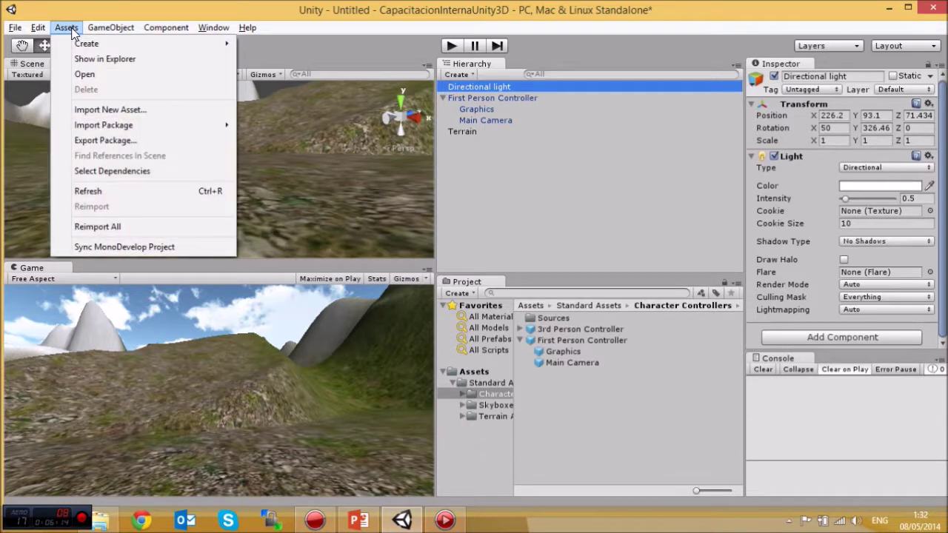
mouse_move(93, 126)
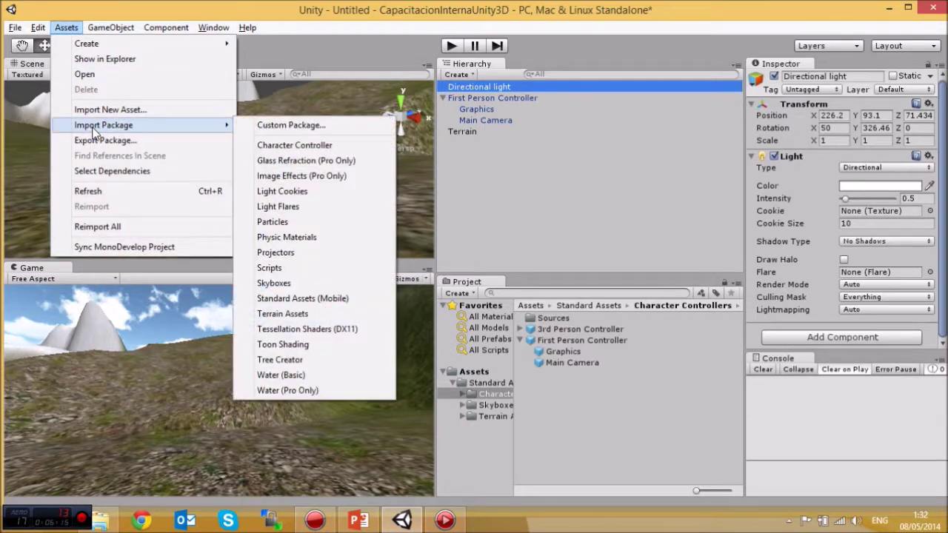
left_click(301, 212)
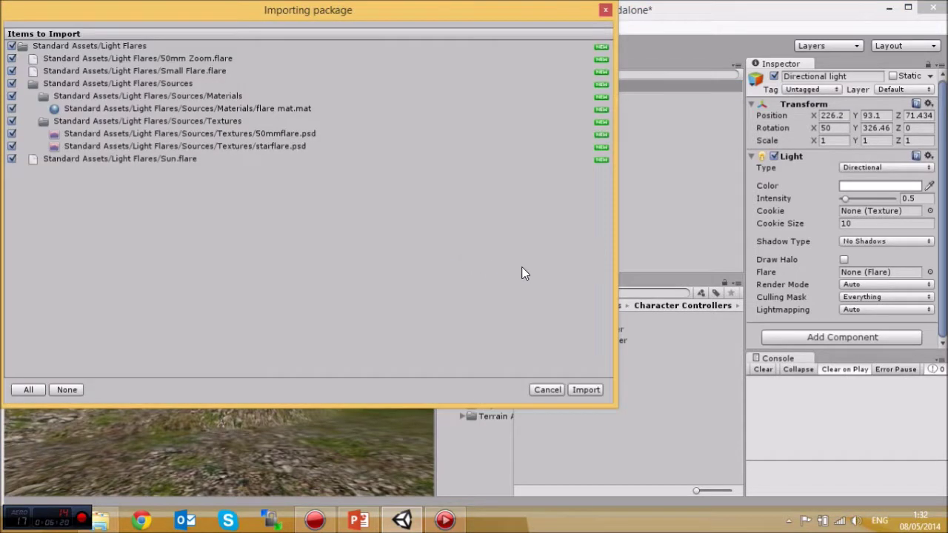
left_click(585, 390)
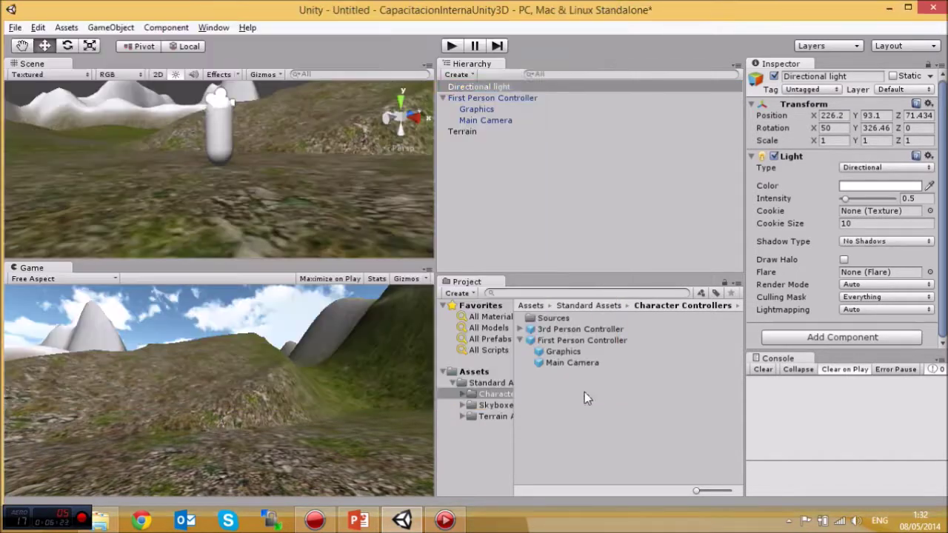
Enable Draw Halo on the directional light and assign the Sun flare to it.
left_click(844, 260)
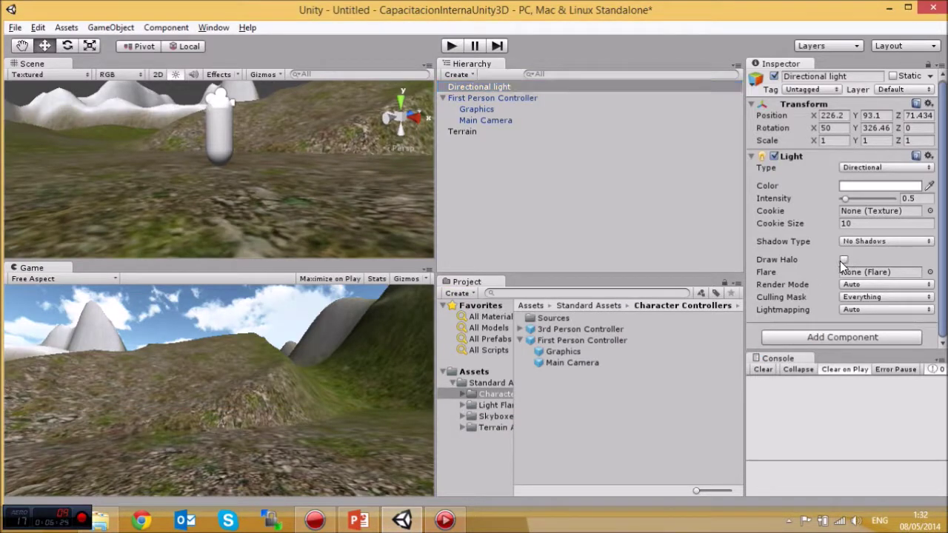
left_click(930, 272)
left_click(435, 158)
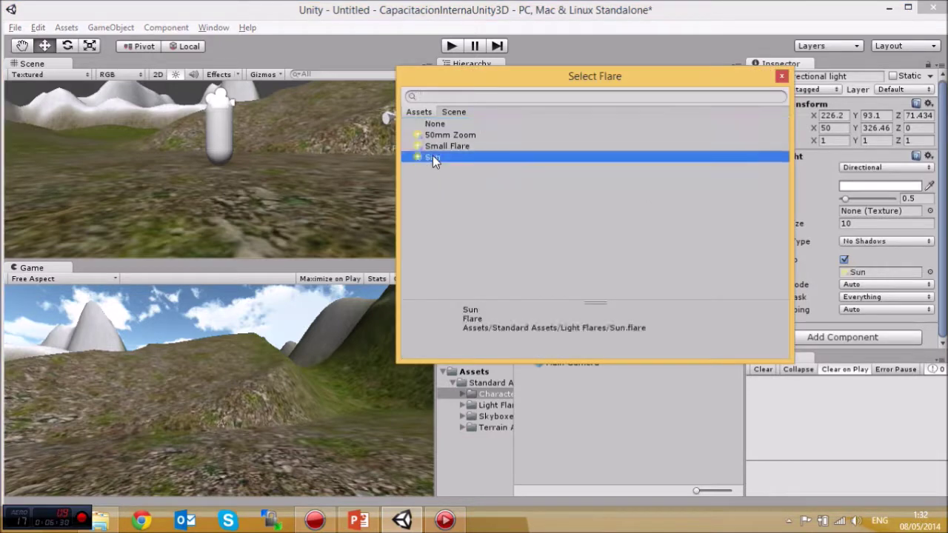
double_click(447, 159)
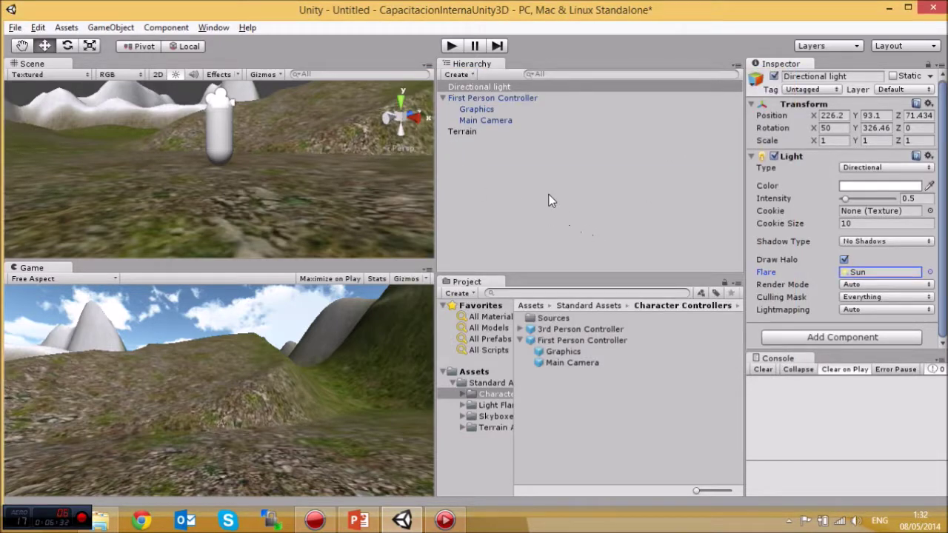
Run the scene, walk around the terrain, look for the sun flare in an enlarged Game view, and stop the playback.
left_click(450, 47)
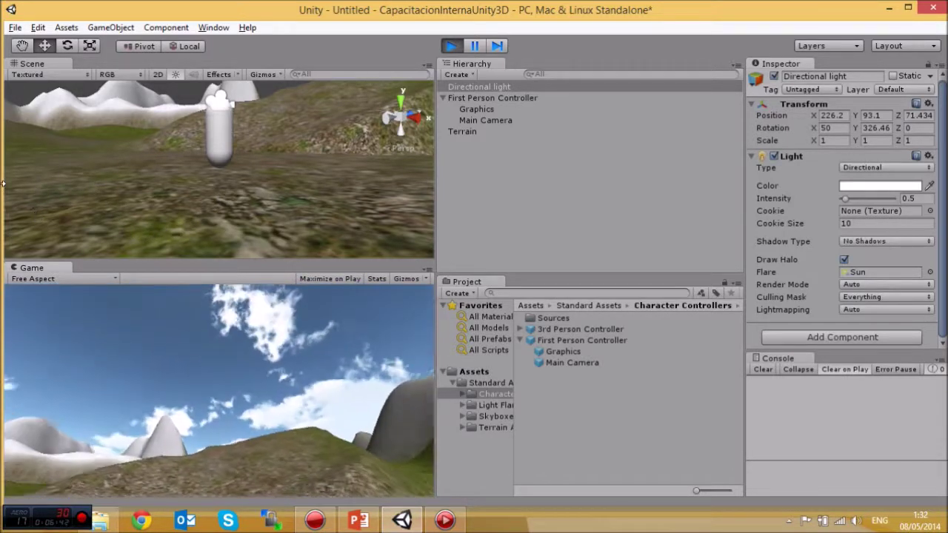
key("w")
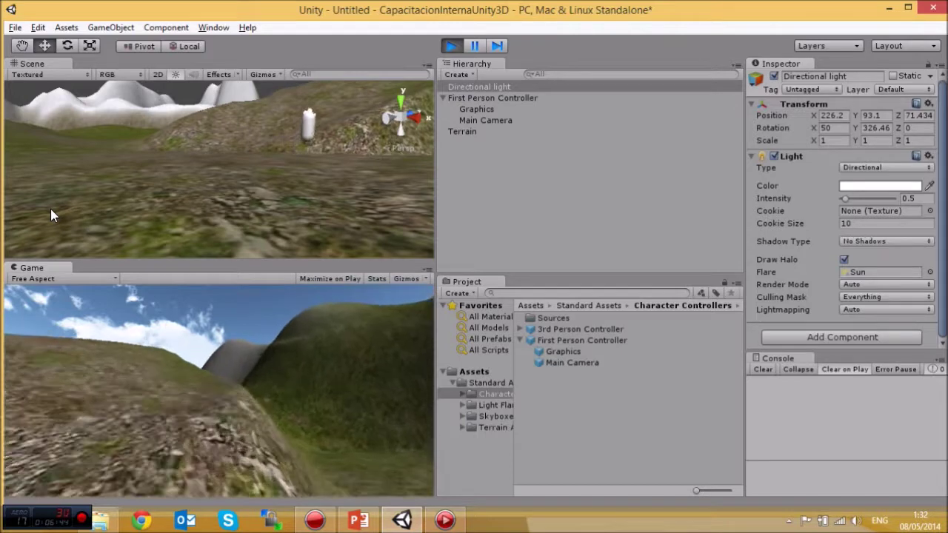
key("w")
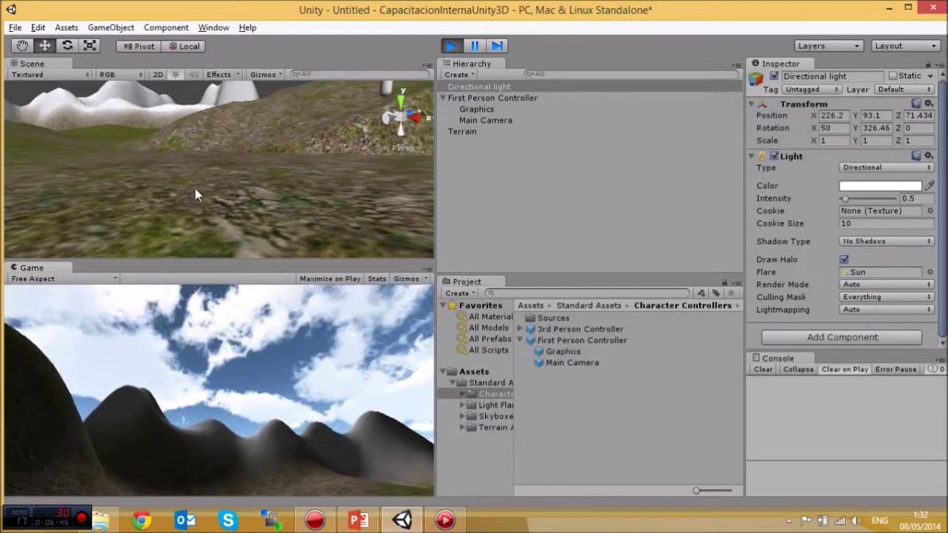
key("w")
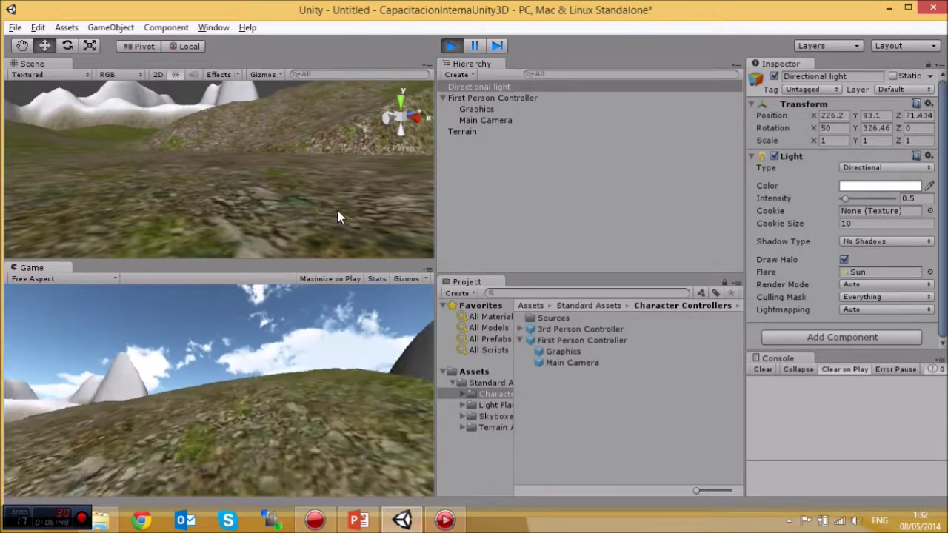
key("w")
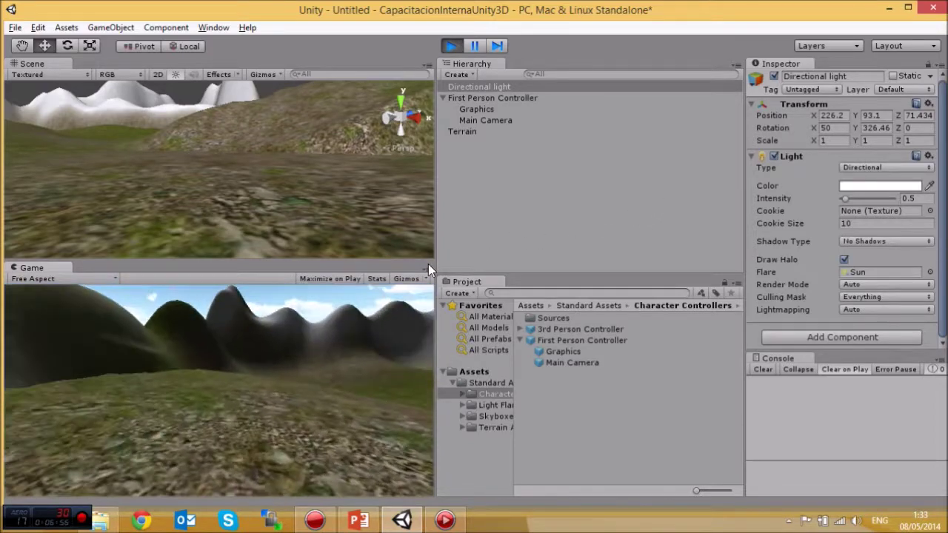
left_click(428, 271)
left_click(440, 280)
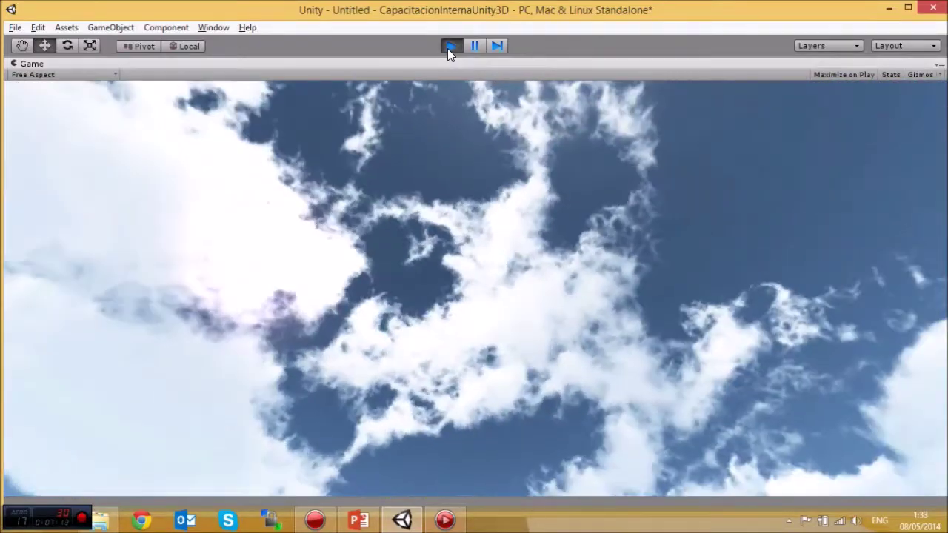
left_click(450, 45)
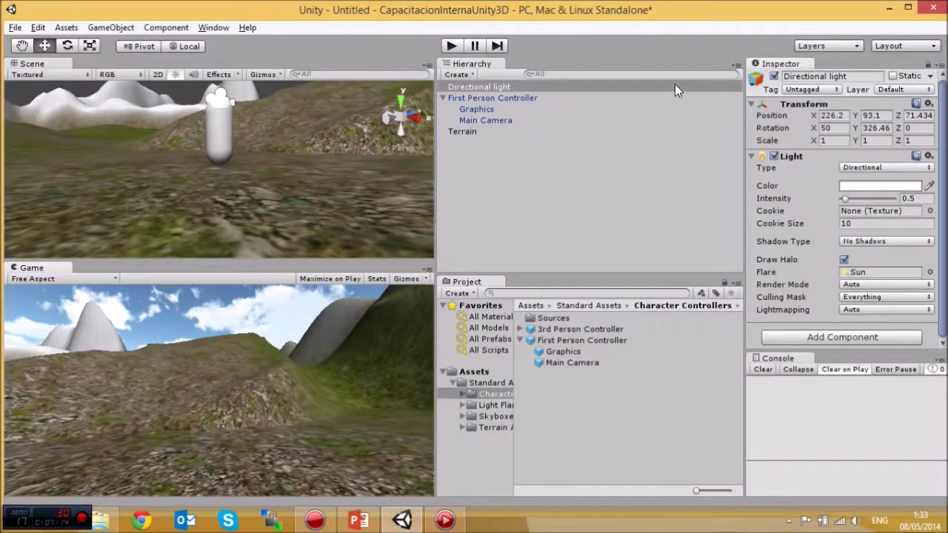
Move the directional light to about X 144.9, Y 83.5, Z 2.4 and set its Y rotation to about 340.14.
double_click(488, 88)
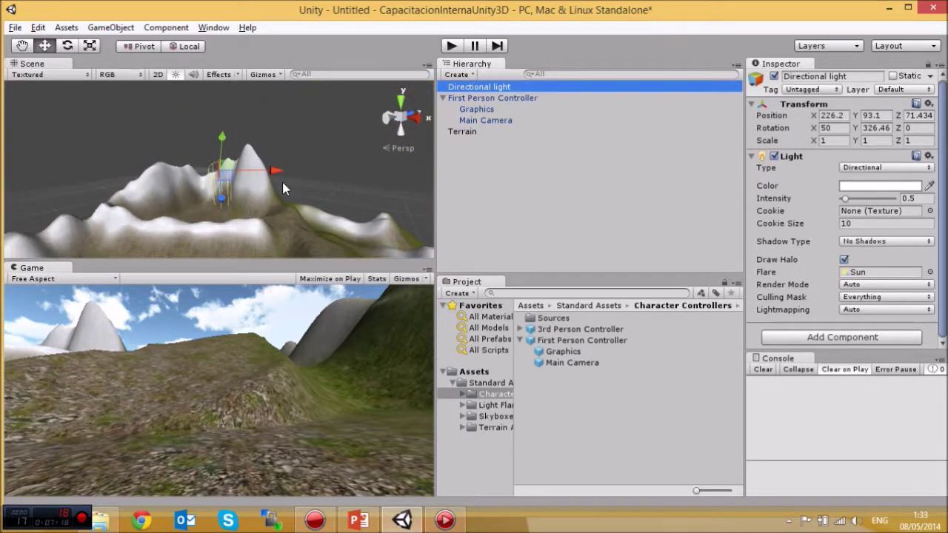
scroll(282, 183, "down", 5)
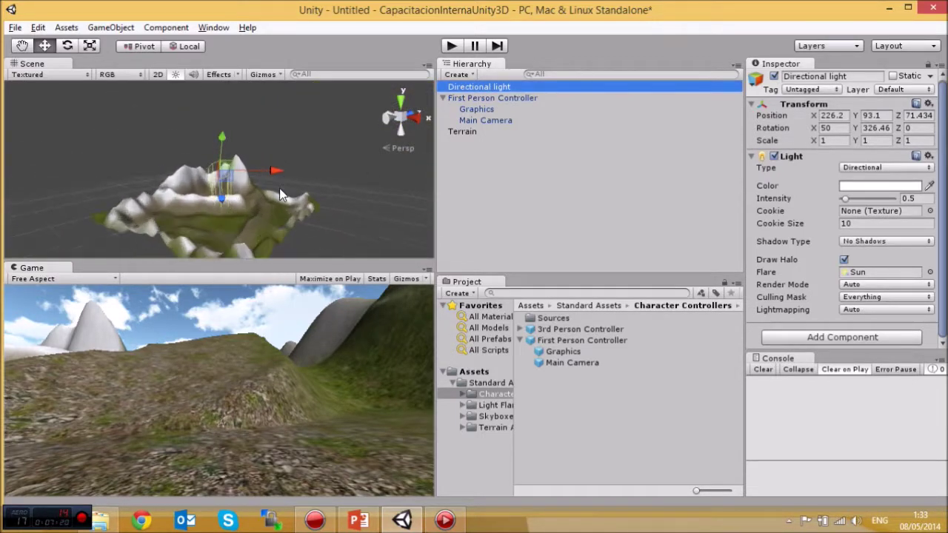
left_click_drag(217, 135, 272, 232)
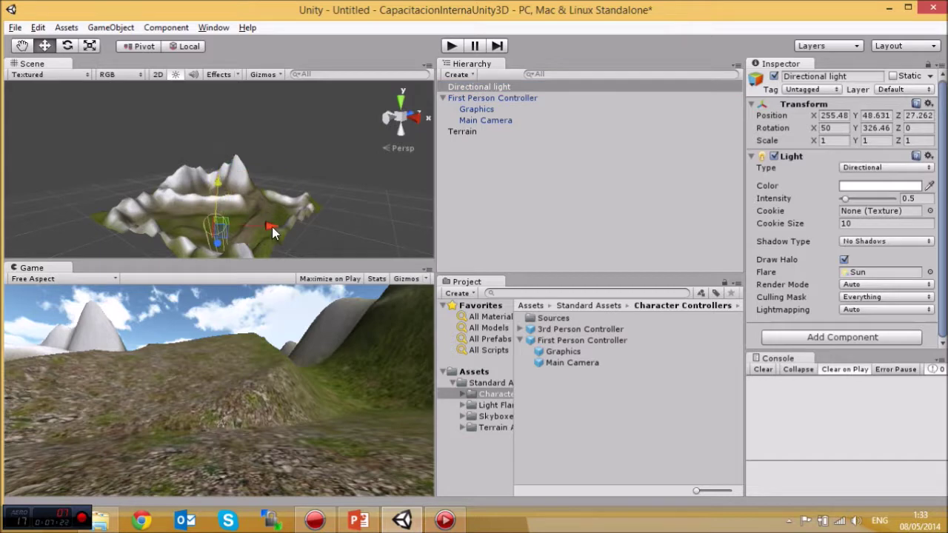
left_click_drag(196, 209, 178, 213)
left_click_drag(112, 198, 212, 192, "alt")
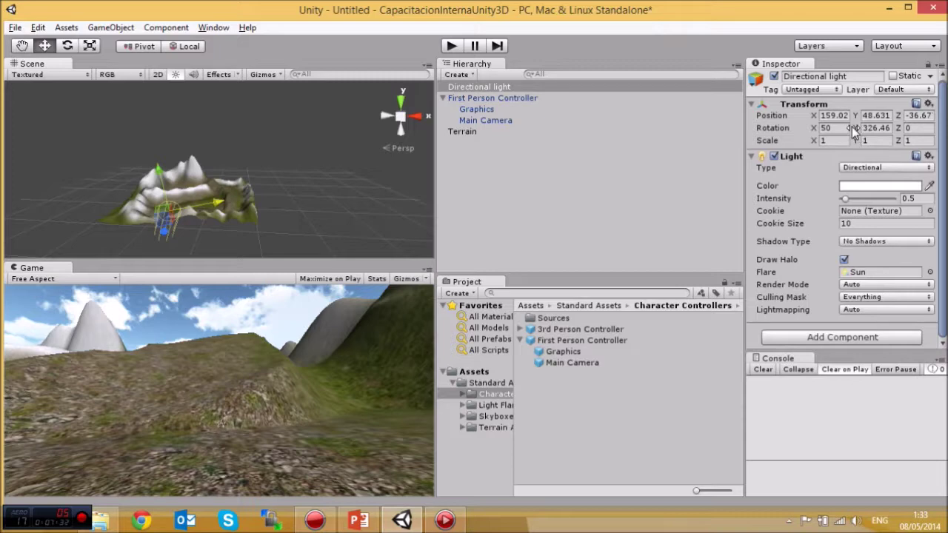
left_click_drag(850, 125, 824, 128)
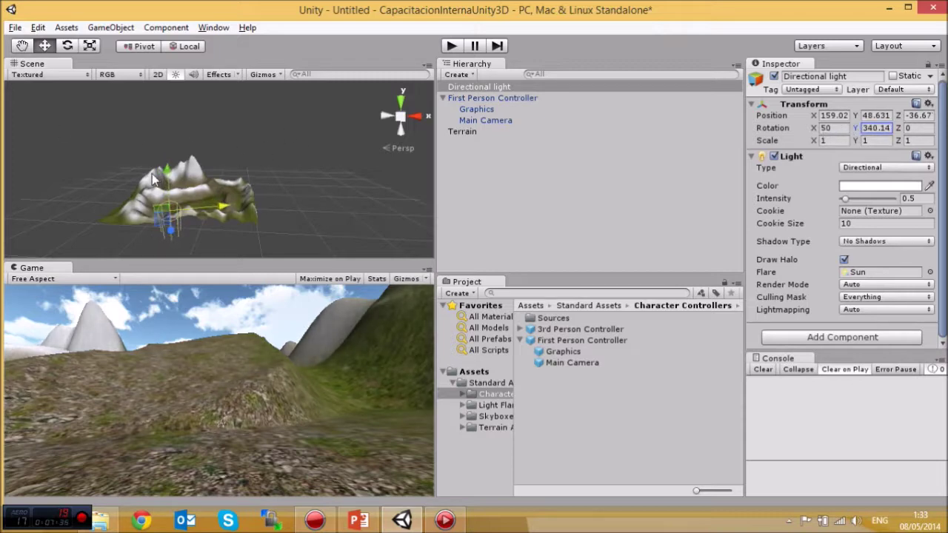
left_click_drag(164, 136, 205, 188)
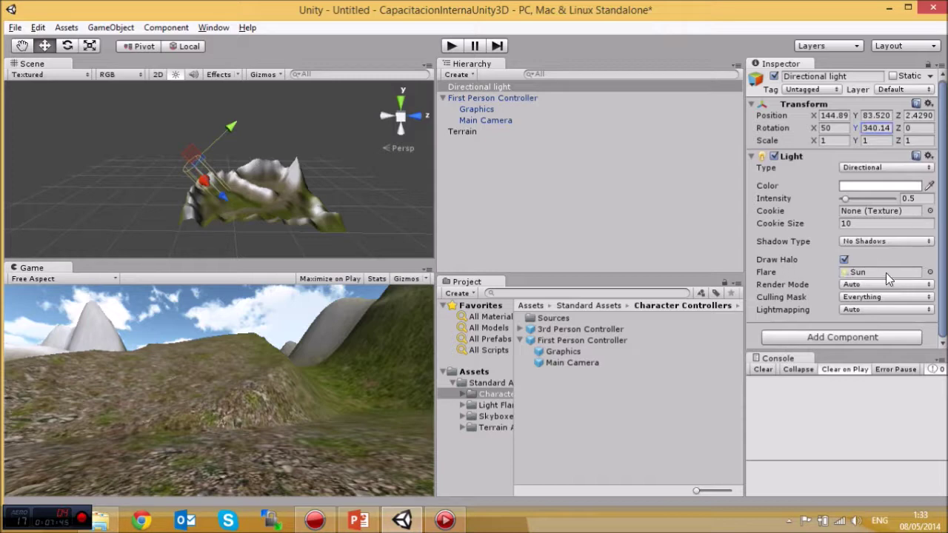
Raise the directional light to about X 44.2, Y 155.9, Z 57.8, running the scene before and after to check the flare.
left_click(449, 46)
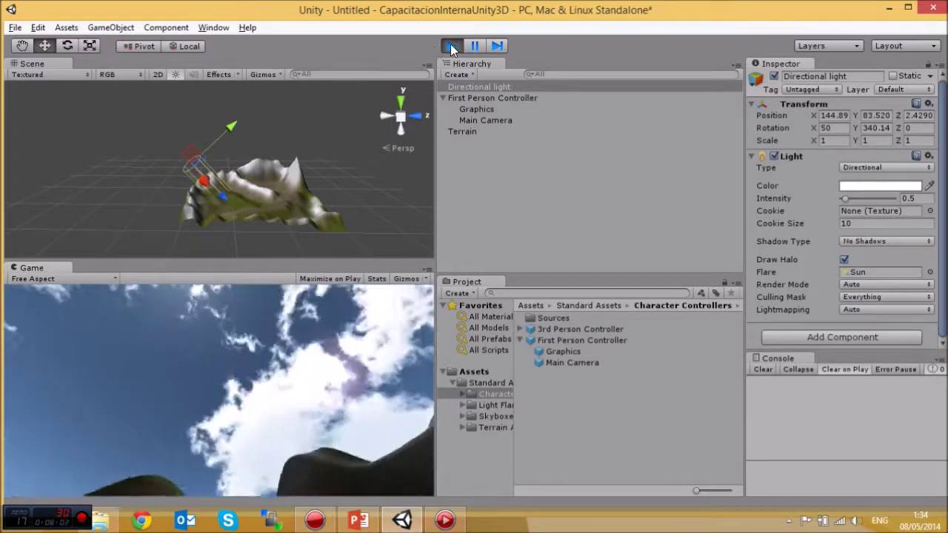
key("ctrl+p")
left_click_drag(158, 191, 350, 195, "alt")
left_click_drag(219, 183, 151, 159)
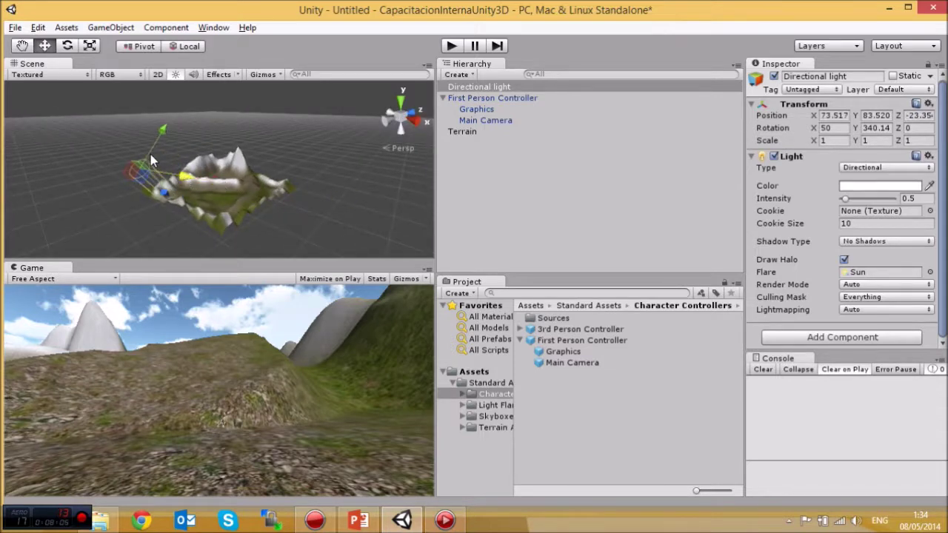
left_click(450, 46)
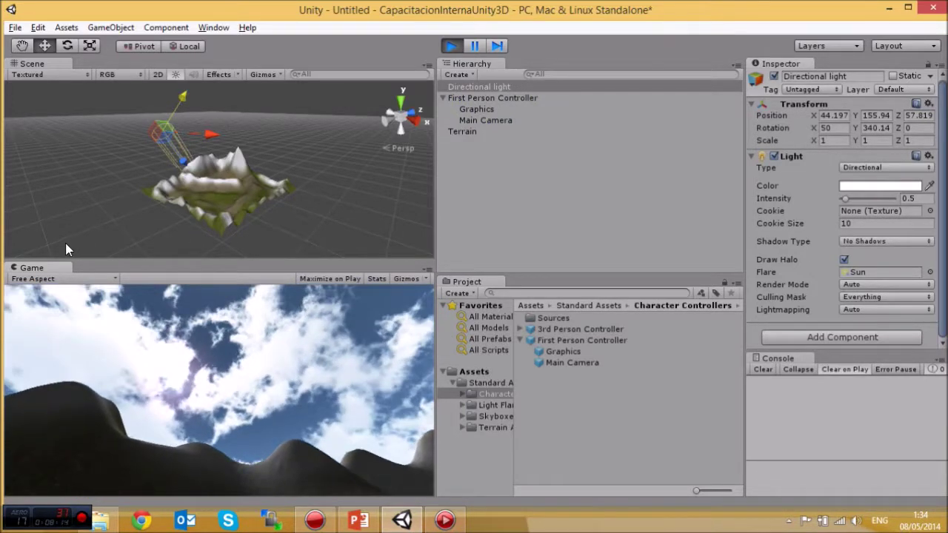
left_click(451, 46)
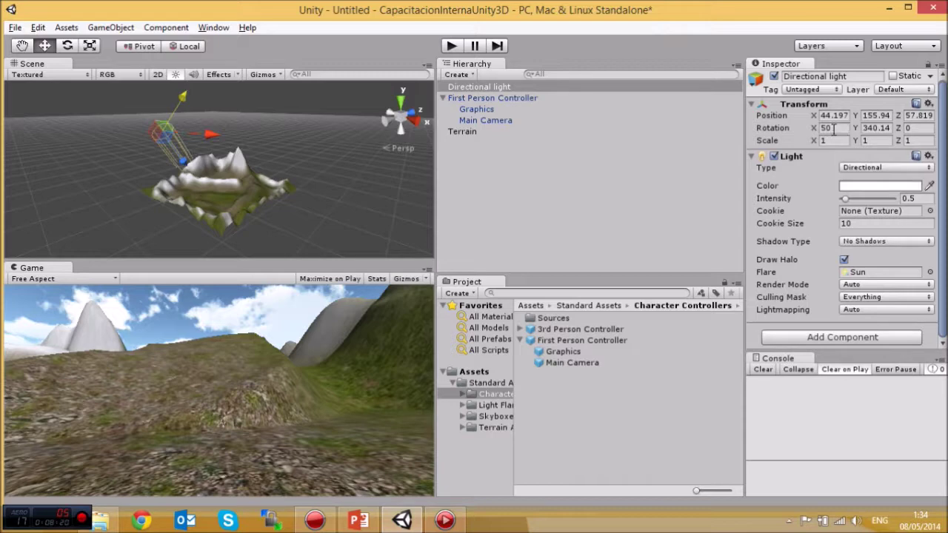
Rotate the directional light to about X 23.1, Y 343.13, Z 2.2.
left_click_drag(812, 130, 831, 131)
left_click_drag(648, 129, 440, 111)
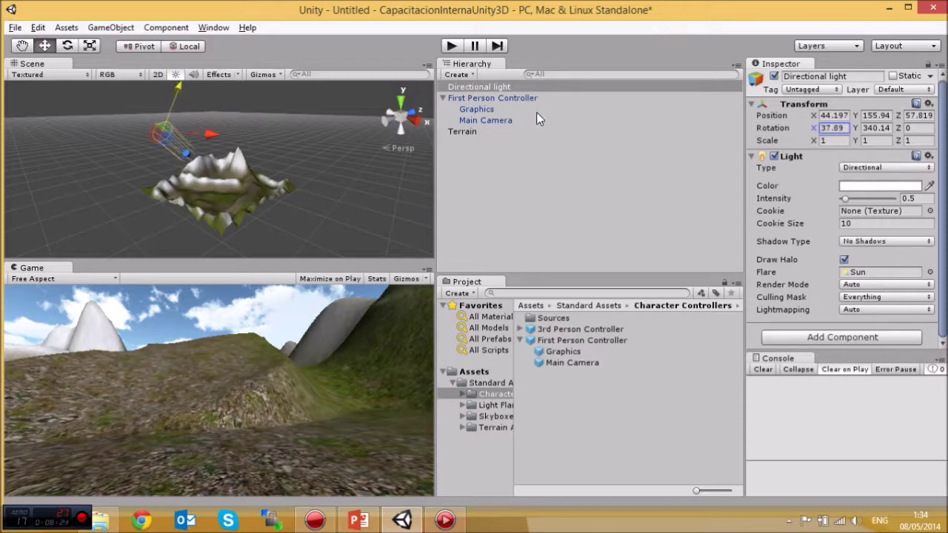
left_click_drag(655, 120, 420, 104)
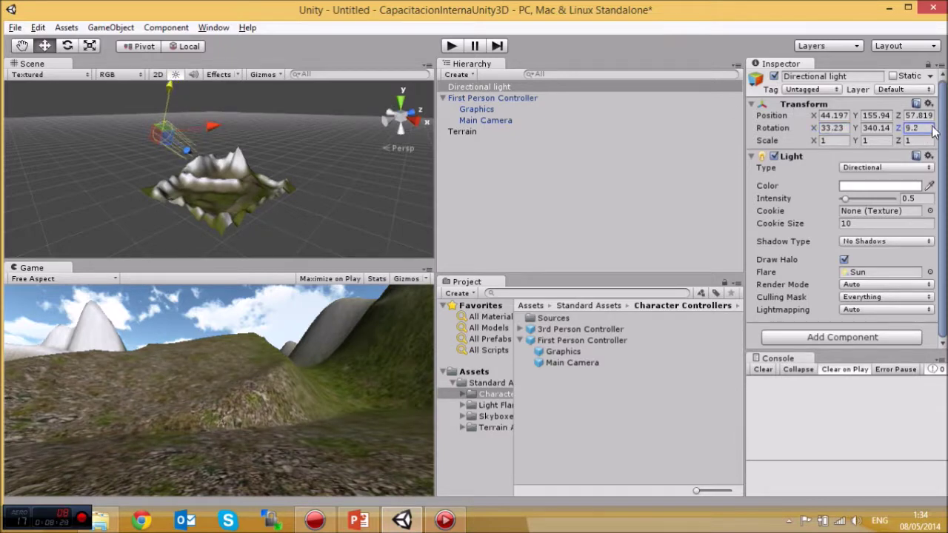
left_click_drag(75, 132, 4, 130)
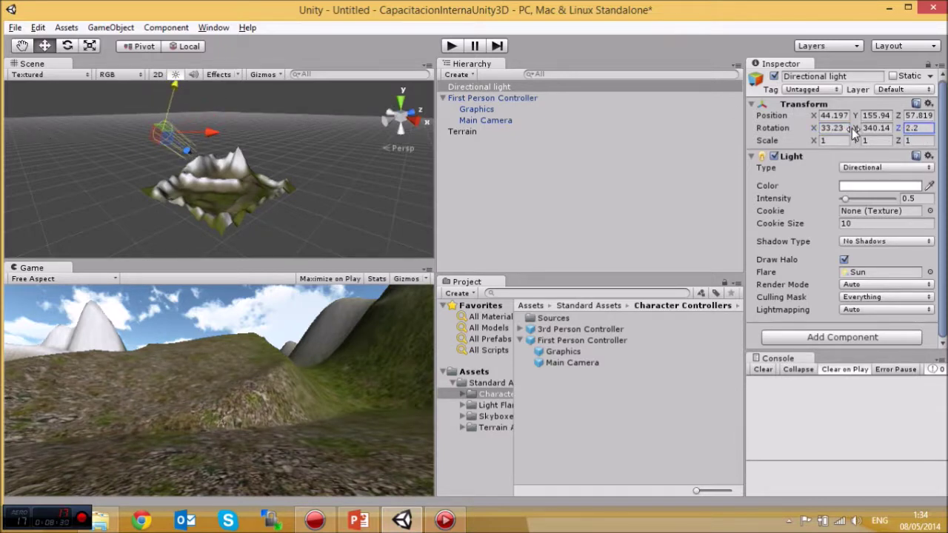
mouse_move(253, 146)
left_mouse_down("alt")
mouse_move(216, 154)
mouse_move(259, 140)
left_mouse_up("alt")
mouse_move(809, 127)
left_mouse_down()
mouse_move(667, 131)
mouse_move(791, 124)
left_mouse_up()
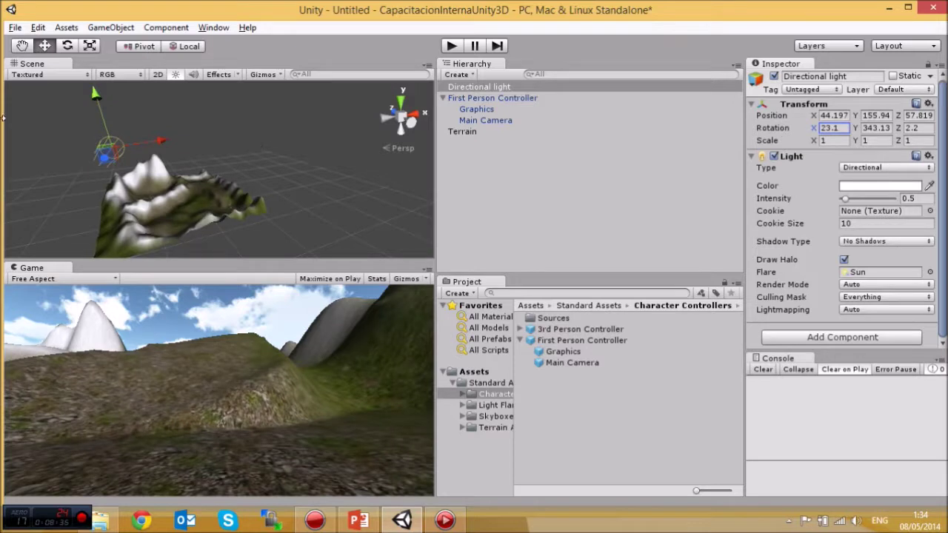
Move the directional light above the terrain's peak, at about X 169, Y 160.6, Z 97.7, and run the scene briefly to check the flare.
left_click_drag(164, 140, 249, 181)
left_click(449, 46)
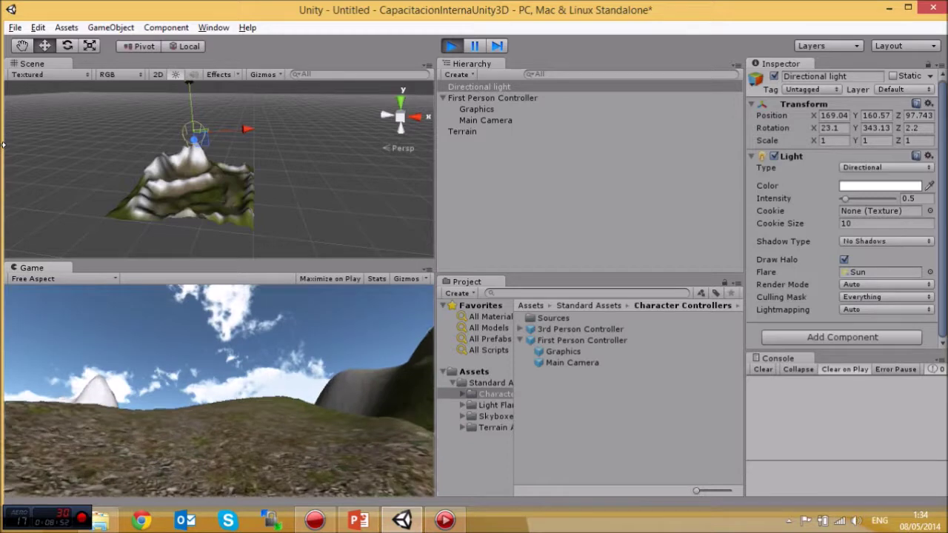
left_click(453, 46)
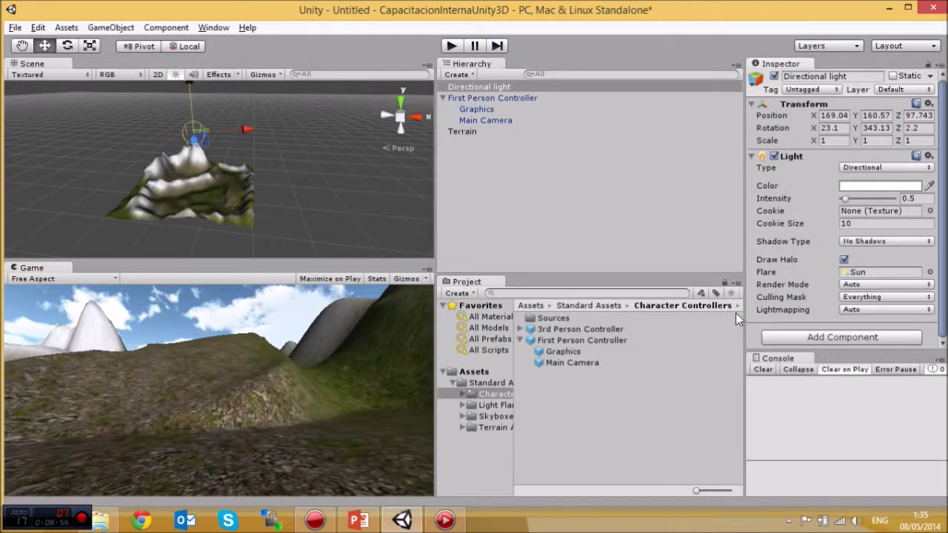
Replace the Main Camera's custom skybox with the Sunny3 Skybox material.
left_click(480, 119)
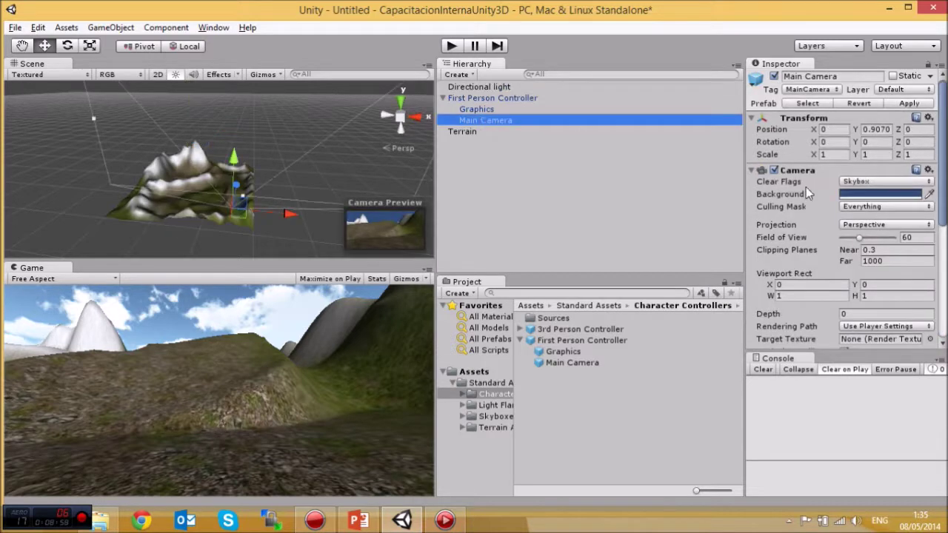
scroll(918, 284, "down", 3)
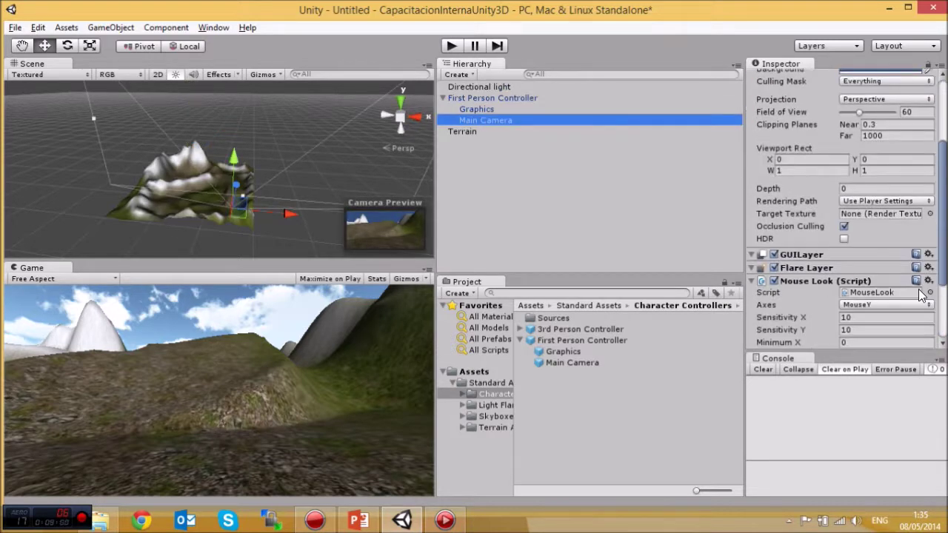
scroll(919, 294, "down", 3)
scroll(905, 268, "up", 1)
scroll(905, 268, "down", 1)
left_click(929, 314)
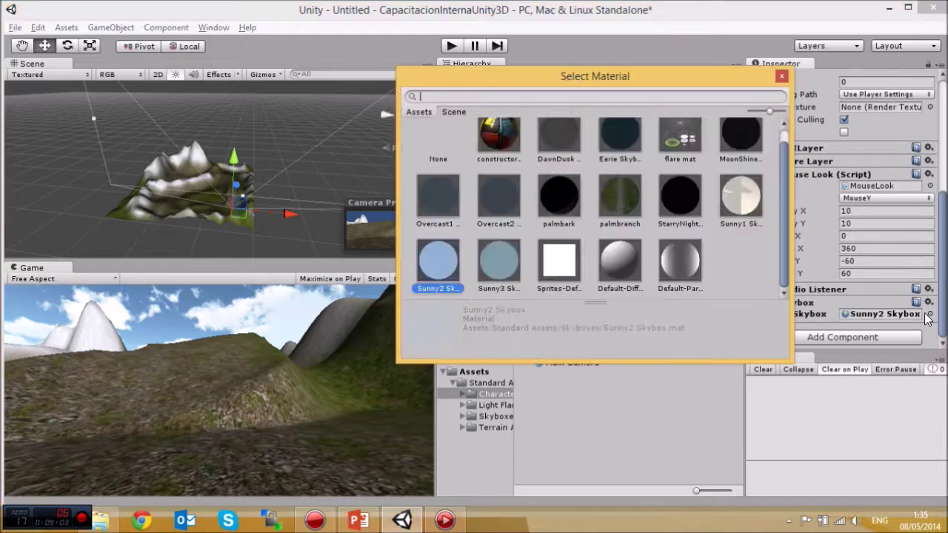
left_click(509, 261)
left_click(780, 77)
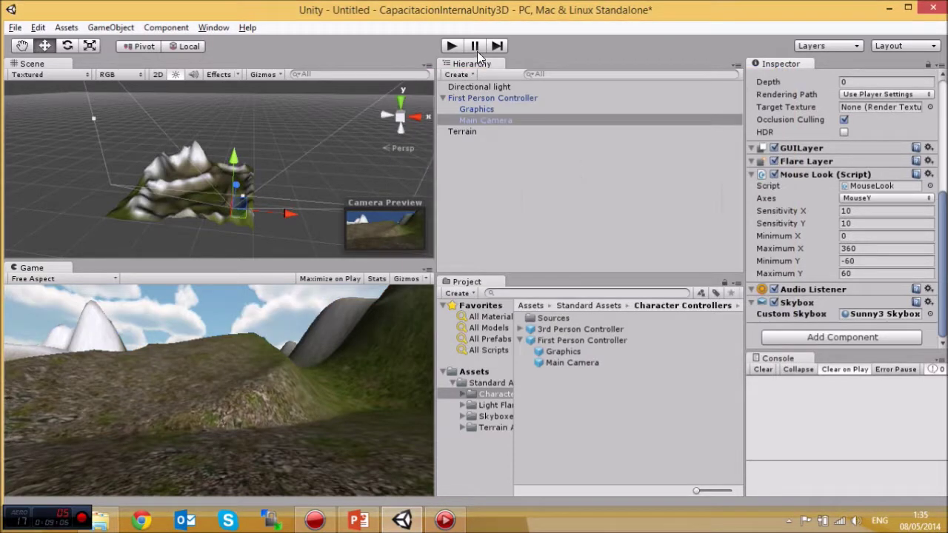
Run the scene briefly to check the new skybox with the sun flare, and consult the Primeros Pasos slide in PowerPoint.
left_click(451, 46)
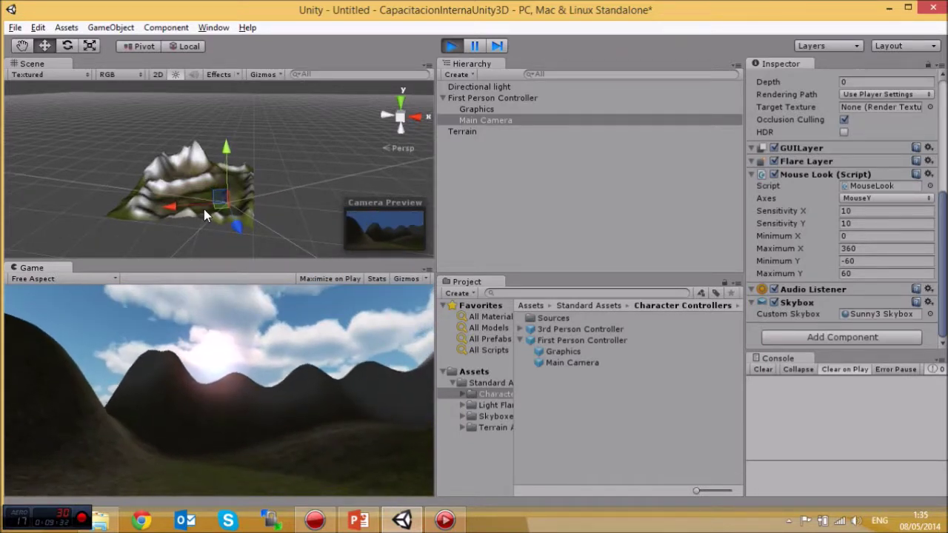
left_click(451, 46)
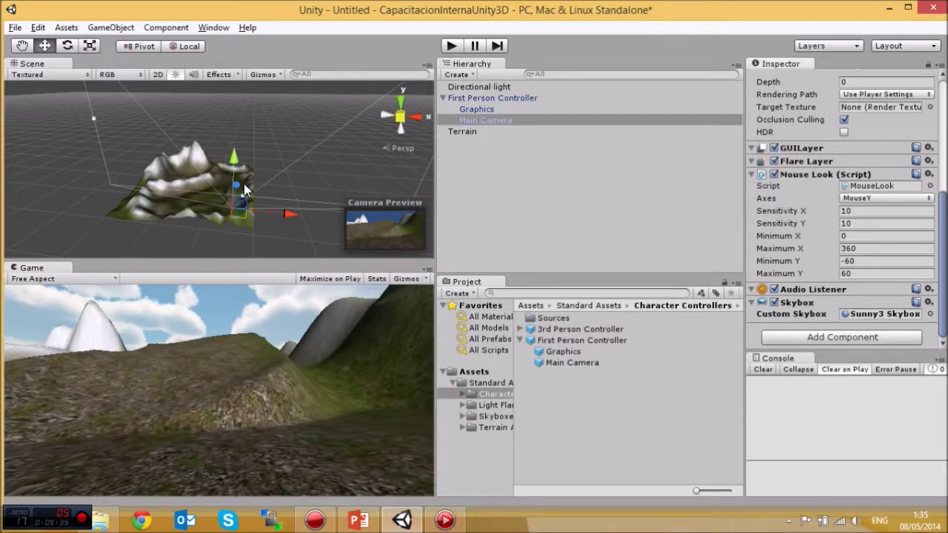
left_click(370, 519)
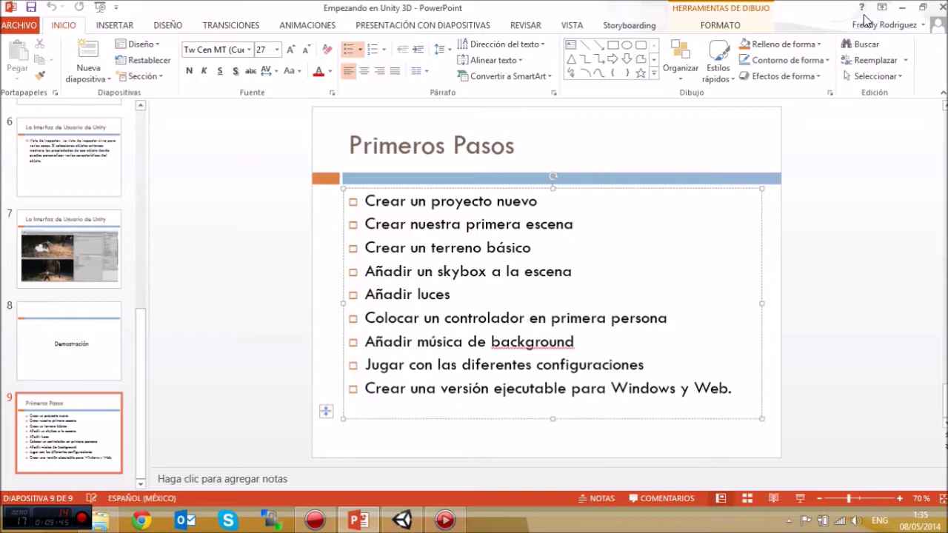
left_click(901, 7)
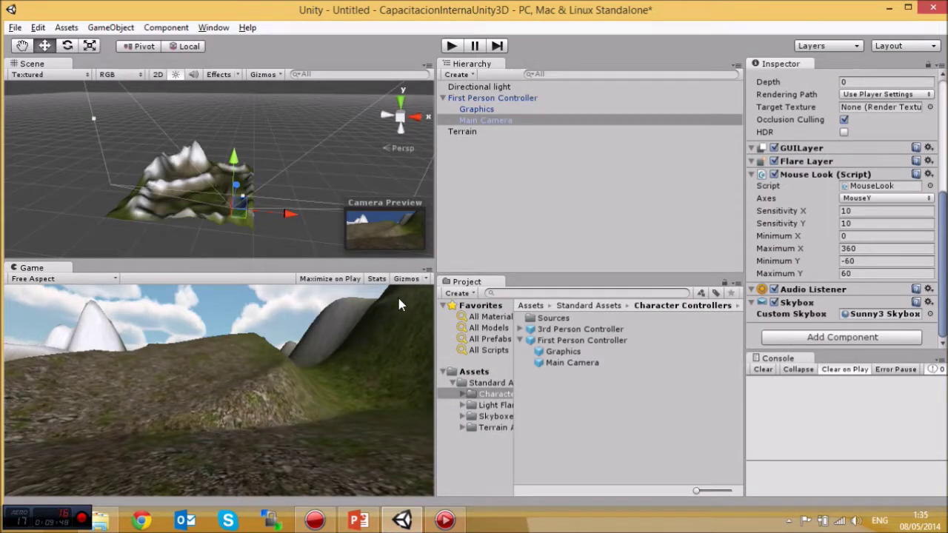
Select the terrain and activate its Place Trees tool.
double_click(472, 132)
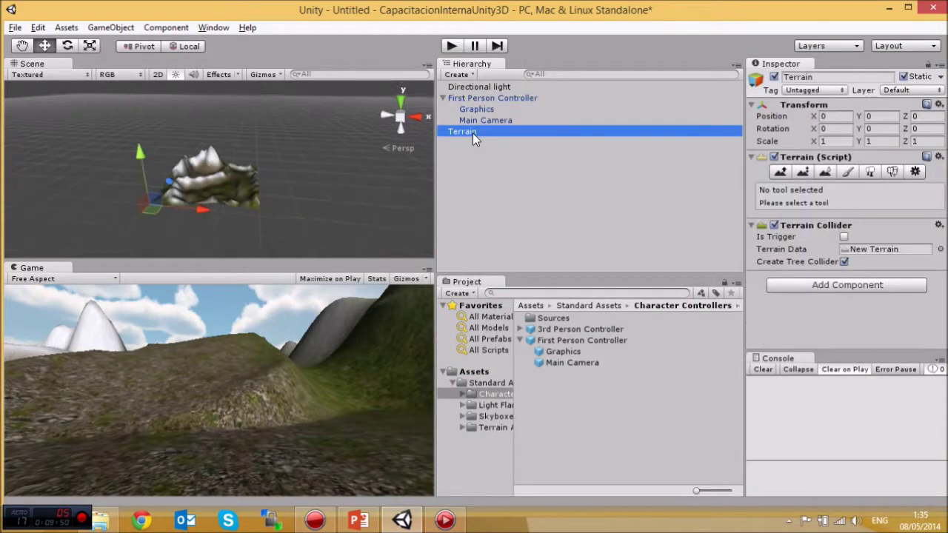
scroll(246, 191, "up", 8)
left_click_drag(335, 182, 210, 177, "alt")
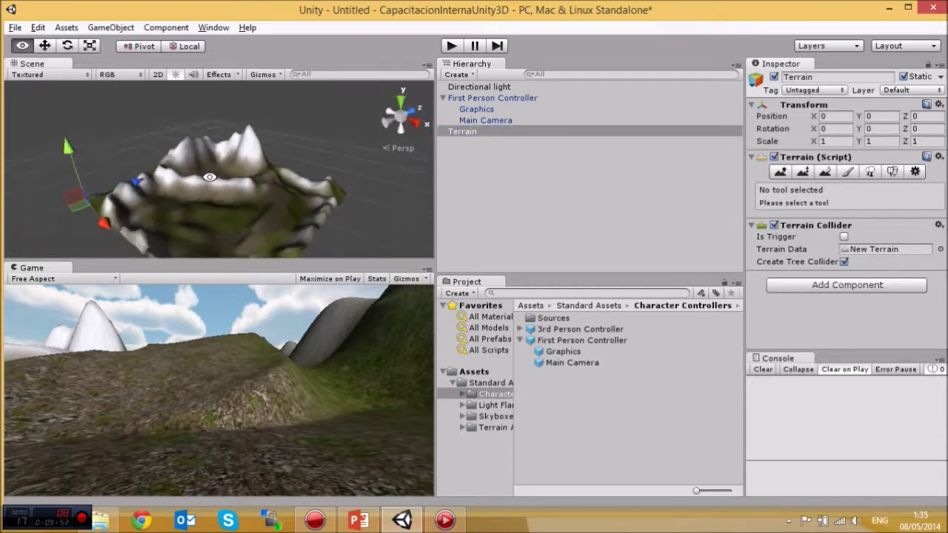
left_click(869, 172)
left_click(889, 170)
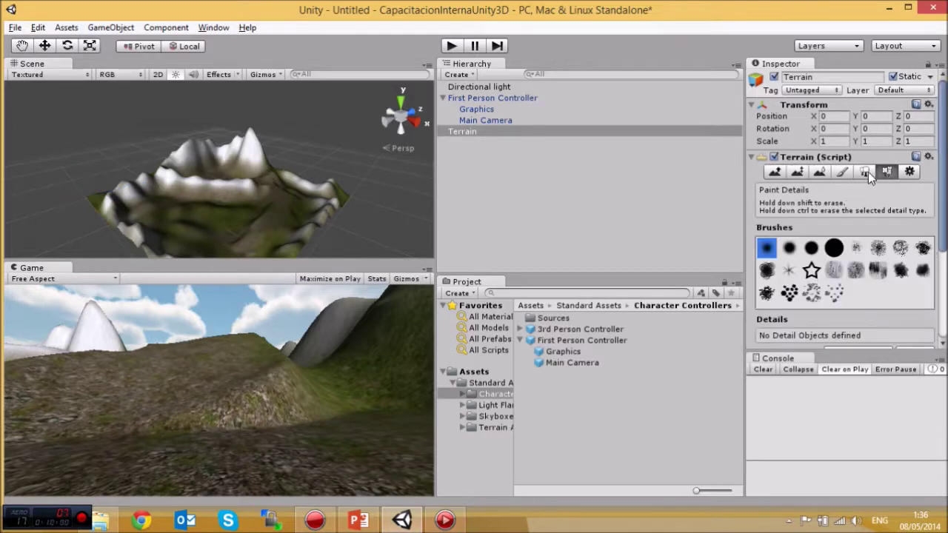
left_click(862, 172)
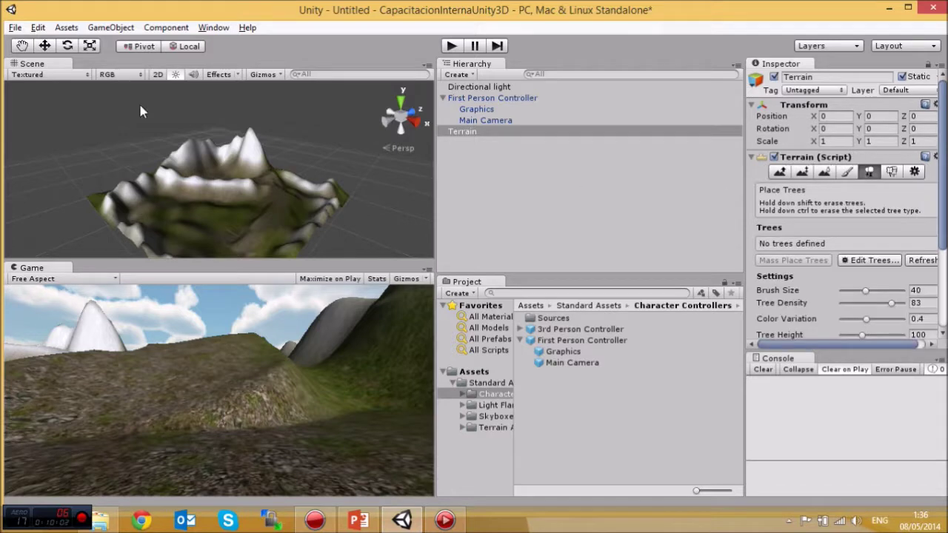
left_click(74, 32)
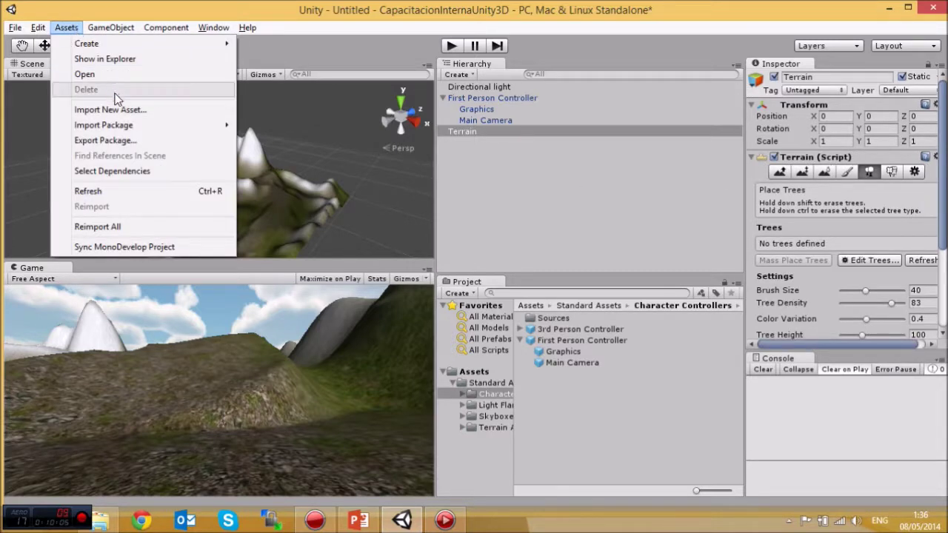
mouse_move(136, 127)
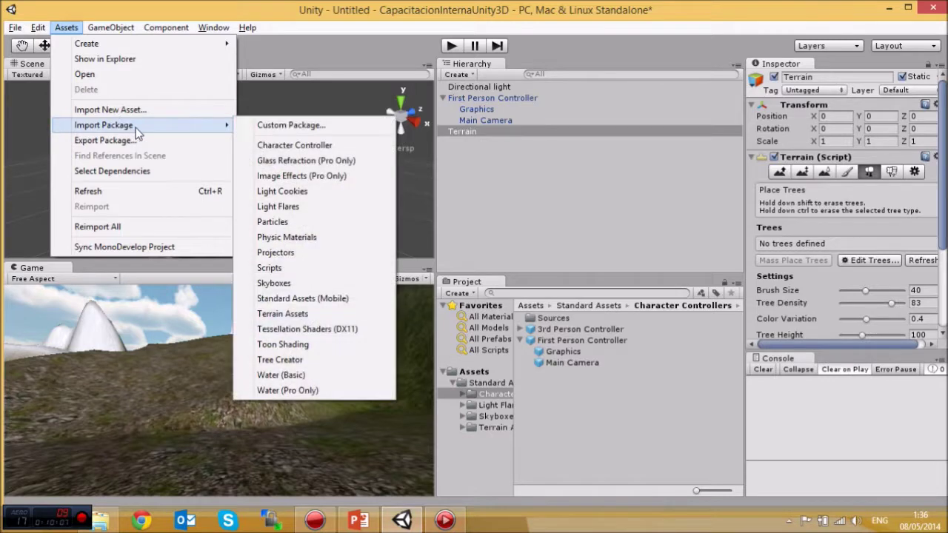
left_click(312, 317)
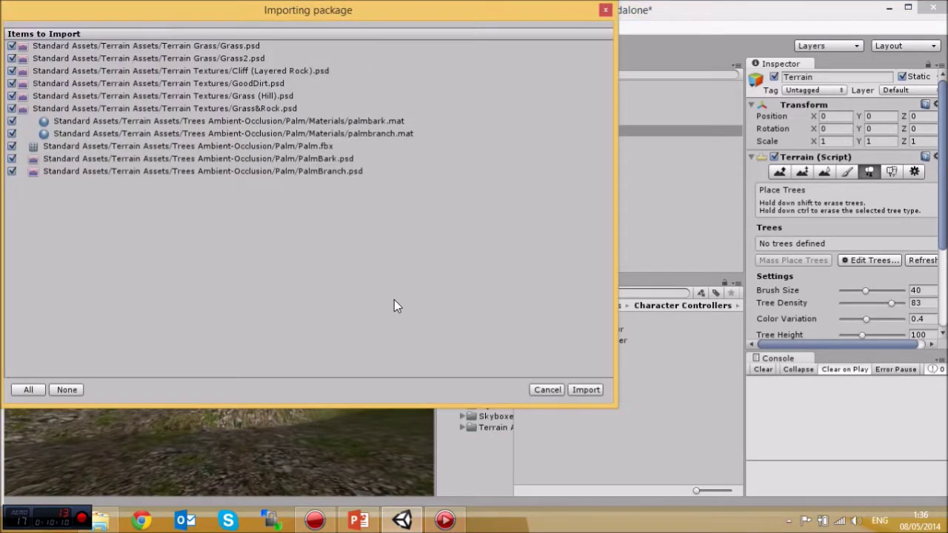
left_click(547, 391)
Import the complete Tree Creator package into the project.
left_click(66, 28)
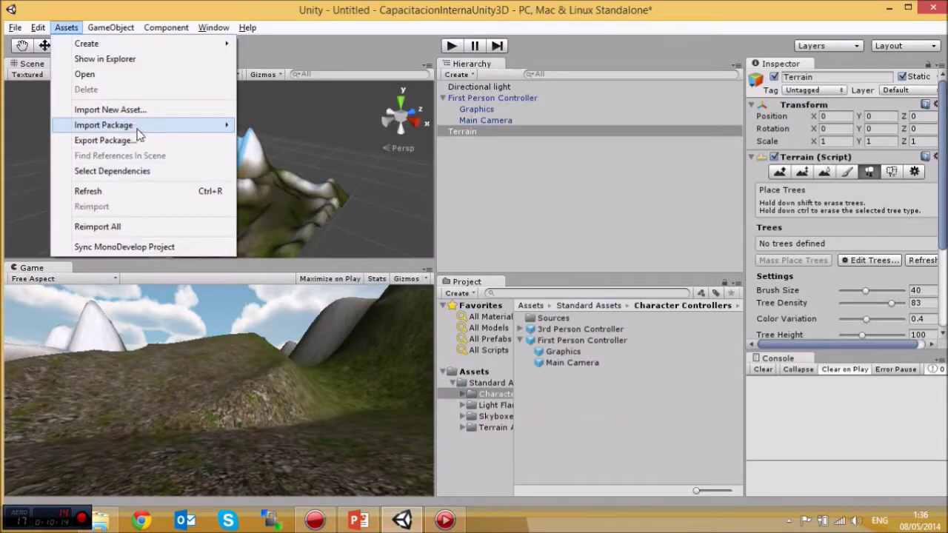
mouse_move(134, 126)
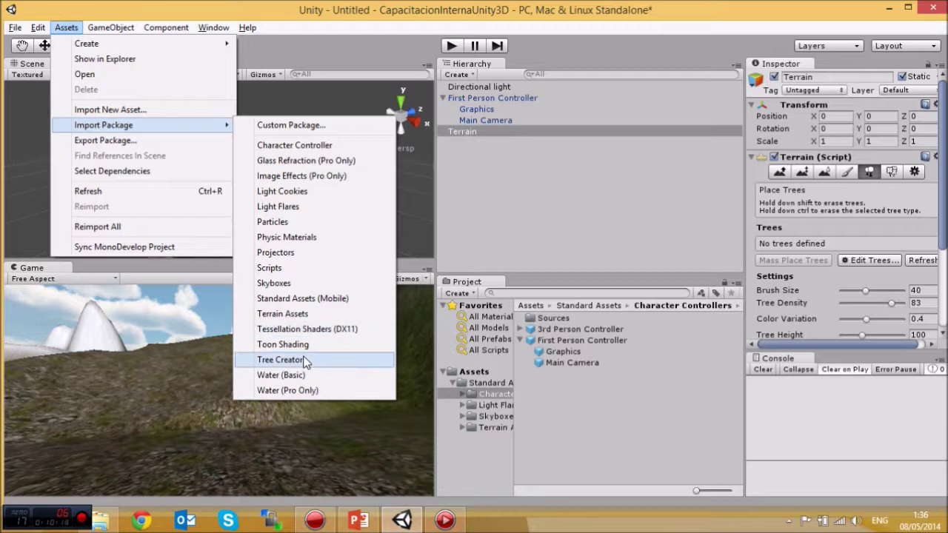
left_click(280, 360)
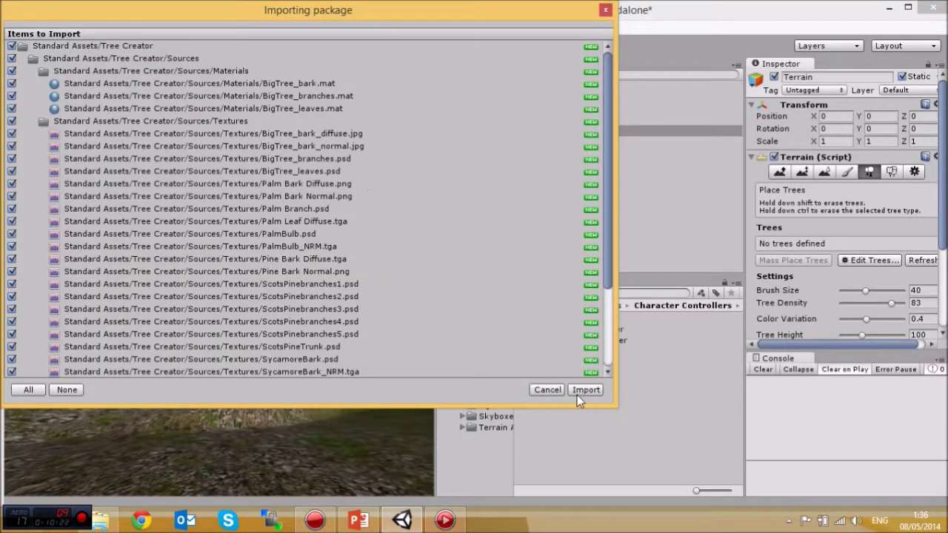
left_click(585, 390)
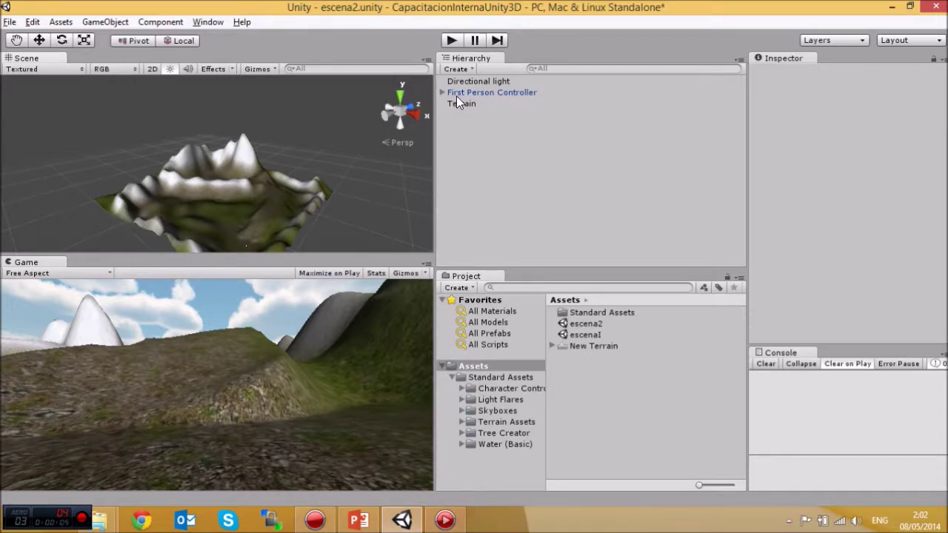
Show the contents of the Tree Creator assets folder and review the list of importable standard packages.
left_click(498, 433)
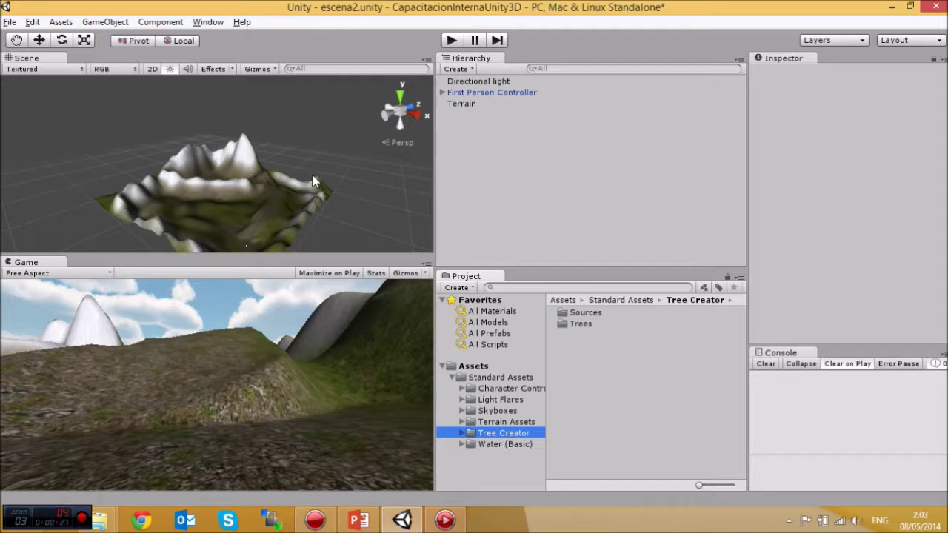
left_click(61, 22)
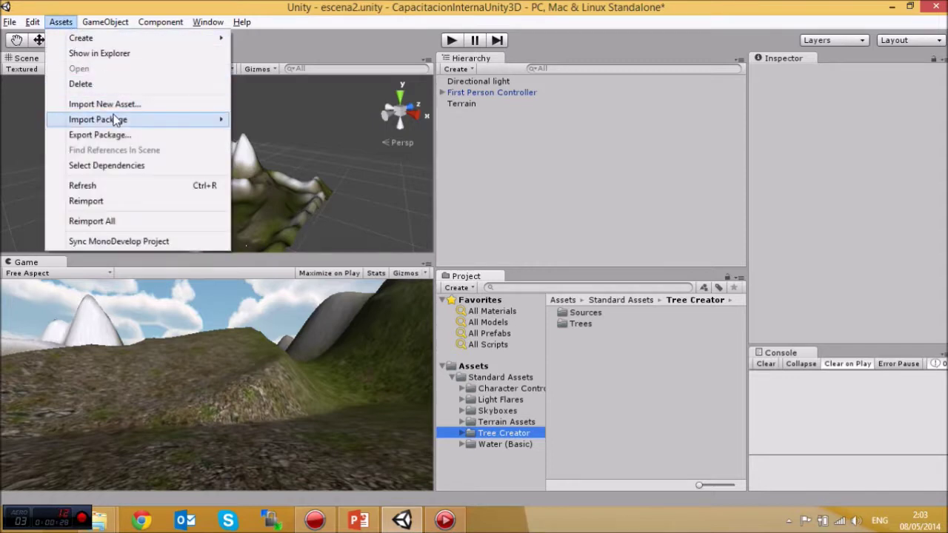
mouse_move(117, 120)
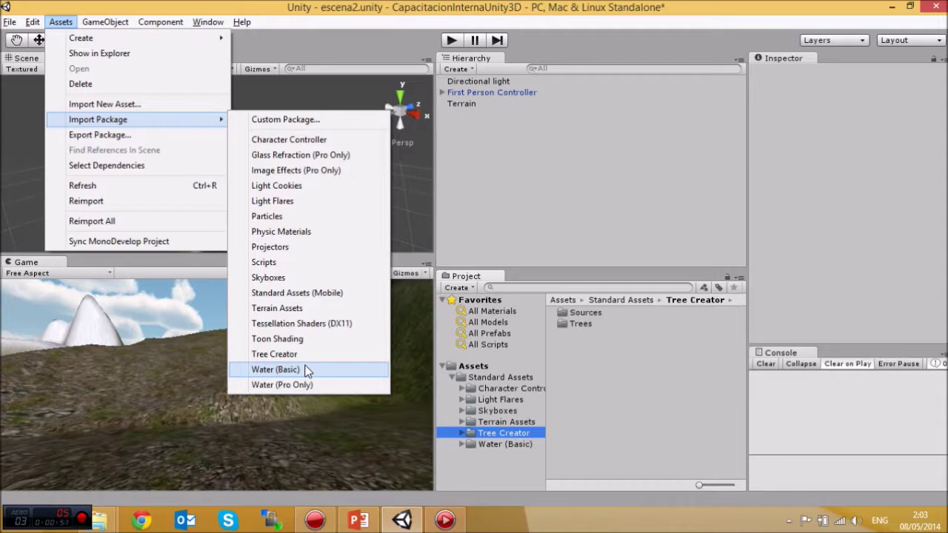
left_click(648, 391)
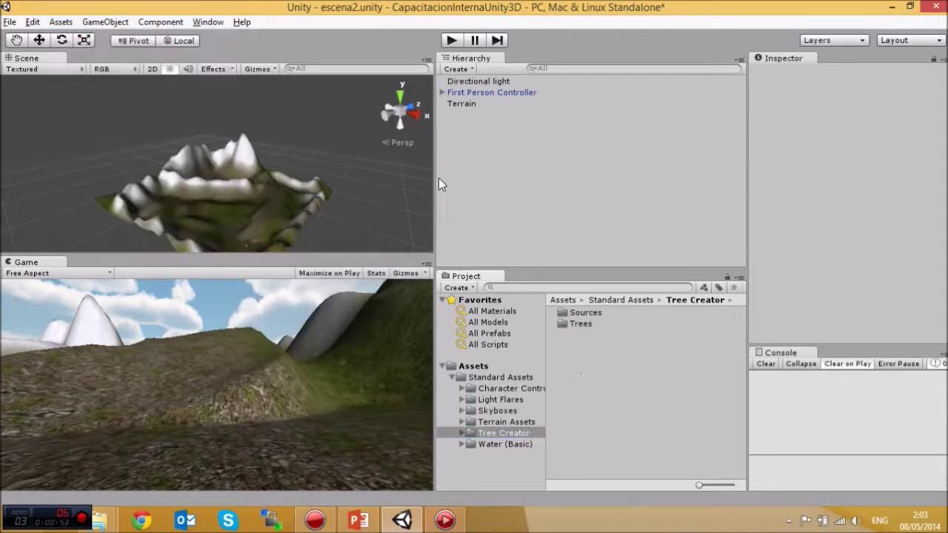
Add the BigTree model to the terrain's list of placeable trees, keeping the bend factor at 0.
left_click(462, 104)
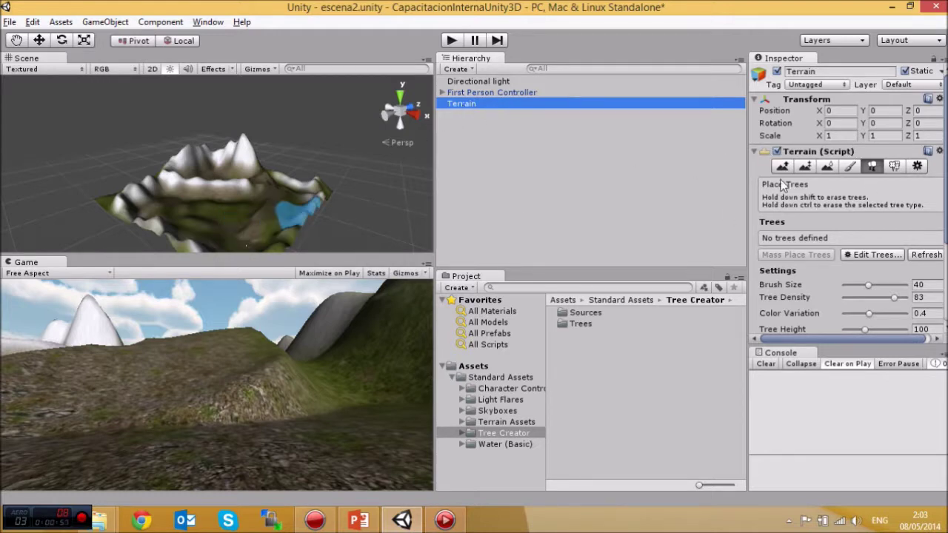
left_click(870, 167)
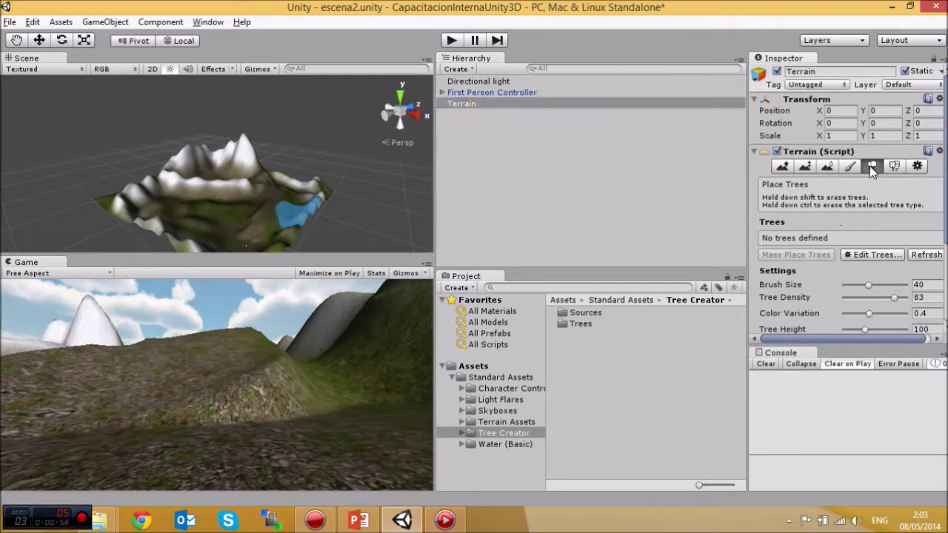
left_click(874, 254)
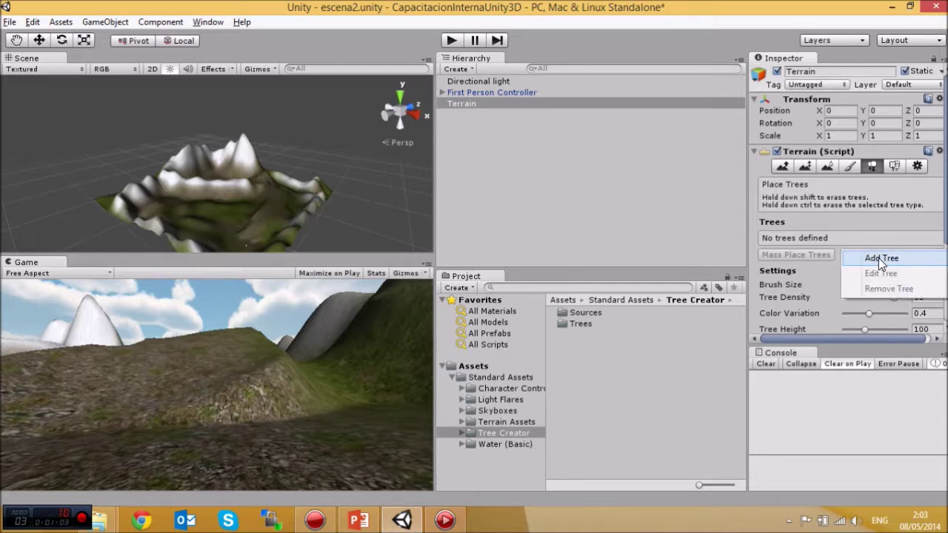
left_click(879, 258)
left_click(868, 255)
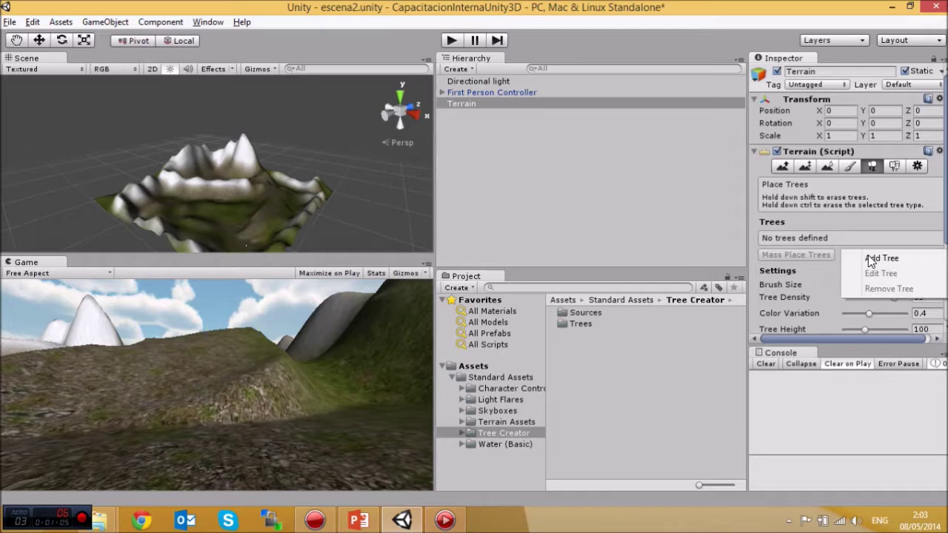
left_click(871, 257)
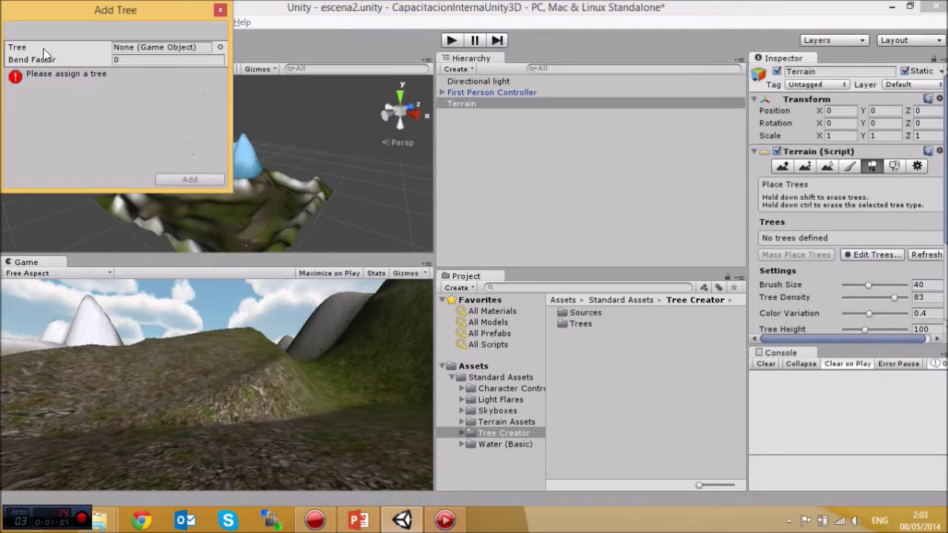
left_click(219, 47)
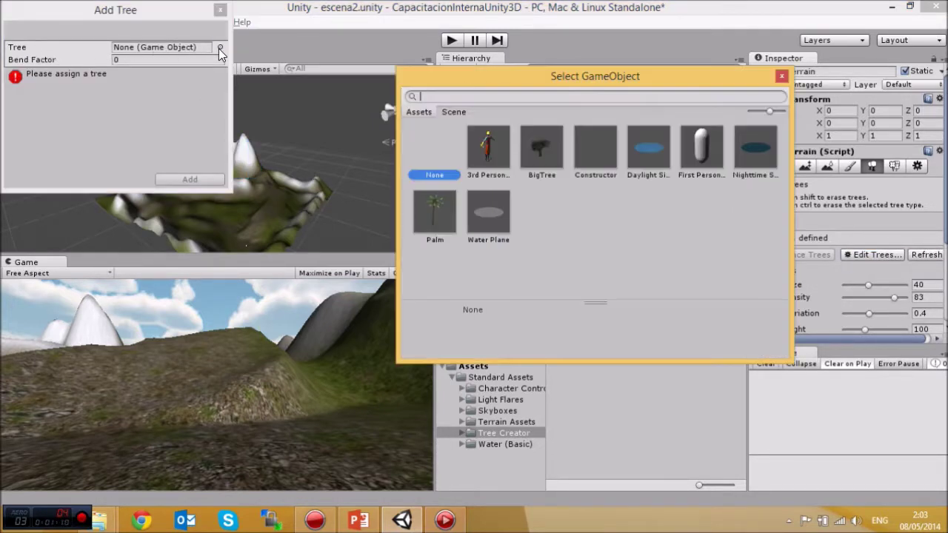
double_click(542, 152)
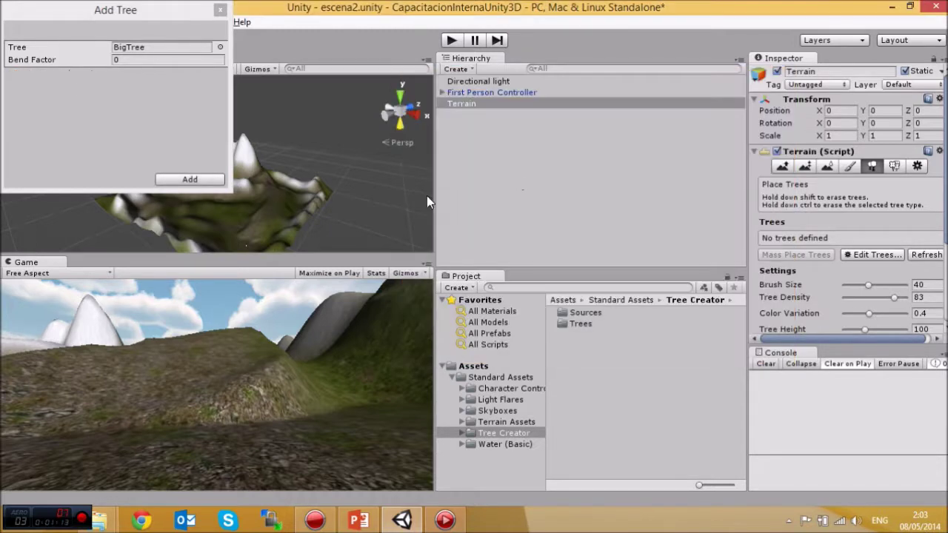
left_click(211, 179)
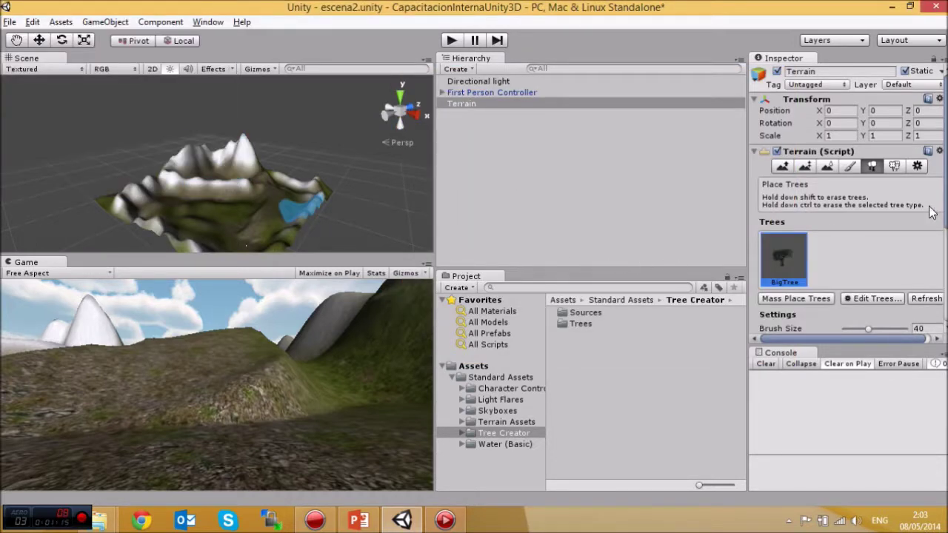
Set the tree brush size to 1 and place a single BigTree on the brown slope in front of the first-person controller.
scroll(932, 212, "down", 3)
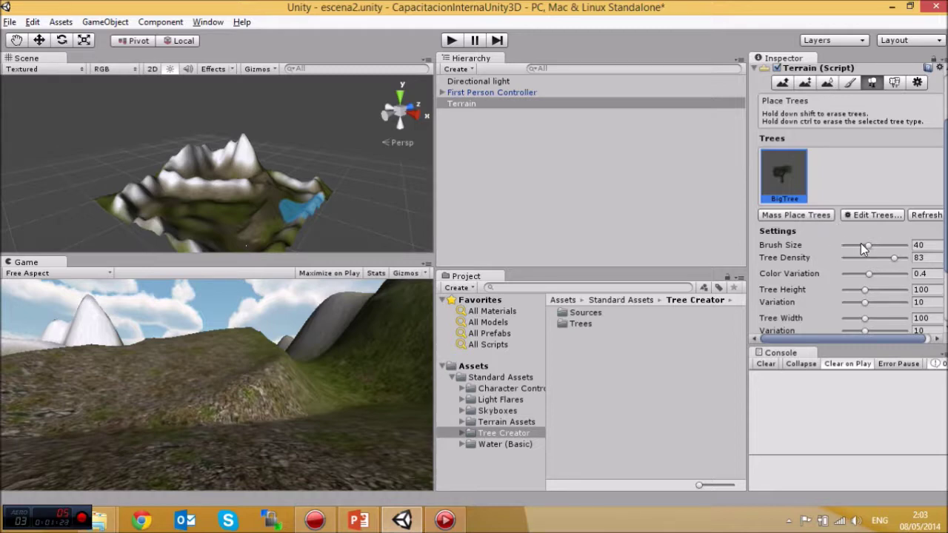
left_click_drag(867, 252, 830, 250)
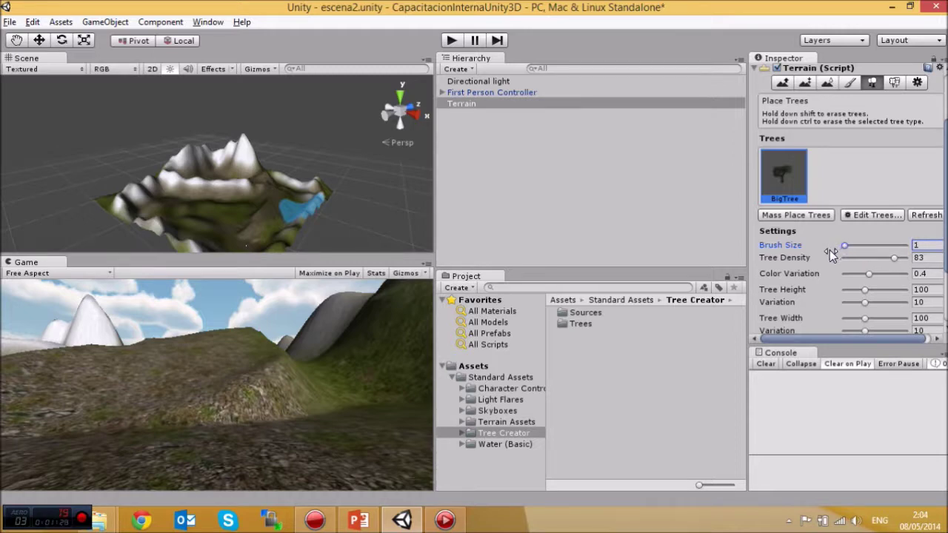
scroll(252, 235, "up", 2)
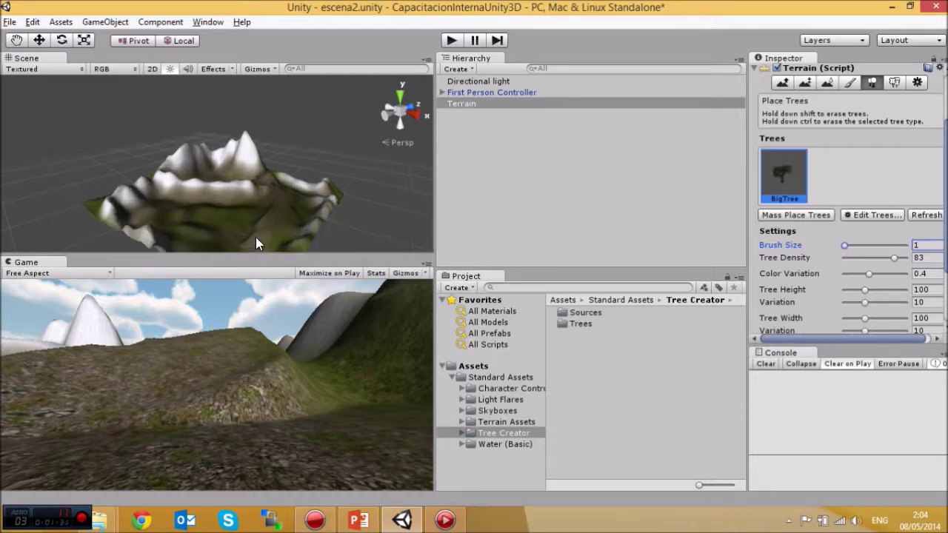
scroll(258, 237, "down", 1)
left_click_drag(238, 235, 311, 239, "alt")
scroll(303, 226, "up", 2)
left_click_drag(330, 160, 311, 168, "alt")
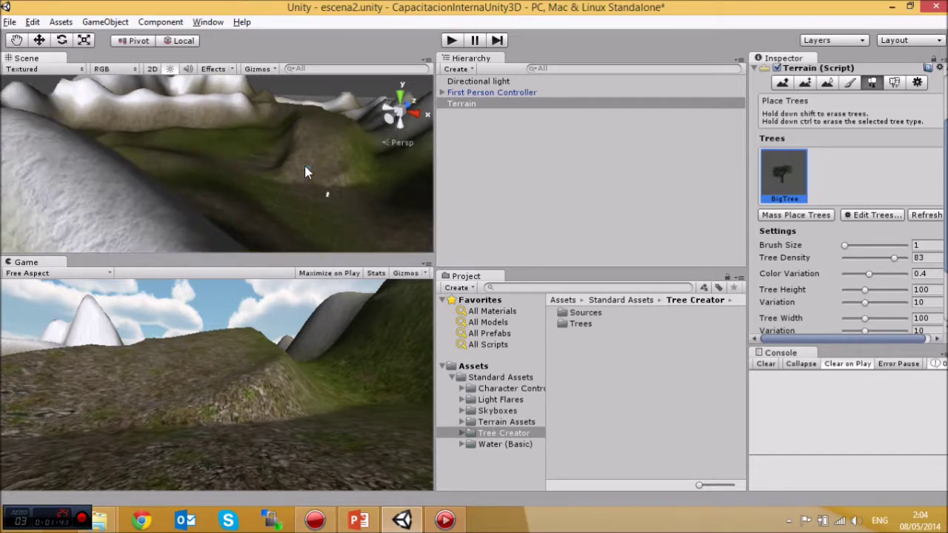
left_click(309, 169)
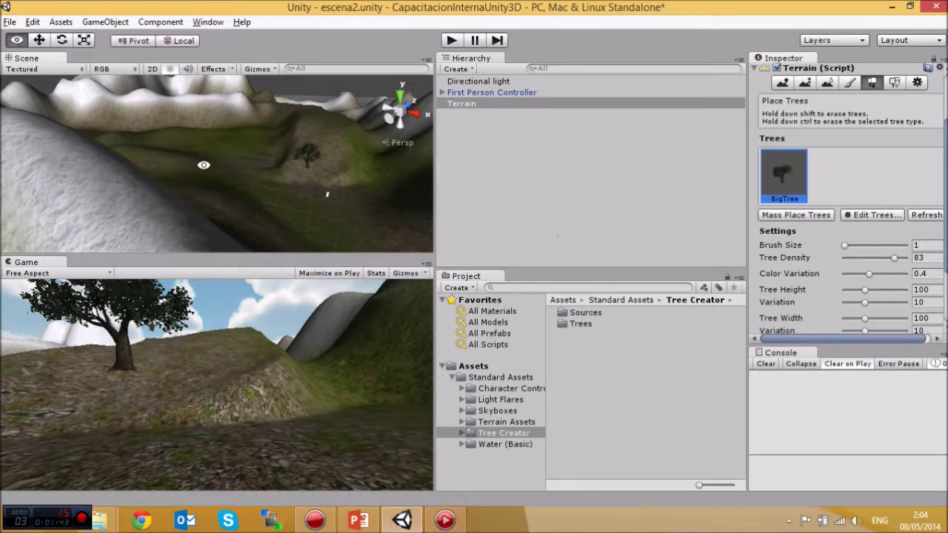
Scatter several more single BigTrees across the green valley floor and the slope behind it.
left_click_drag(204, 164, 238, 181, "alt")
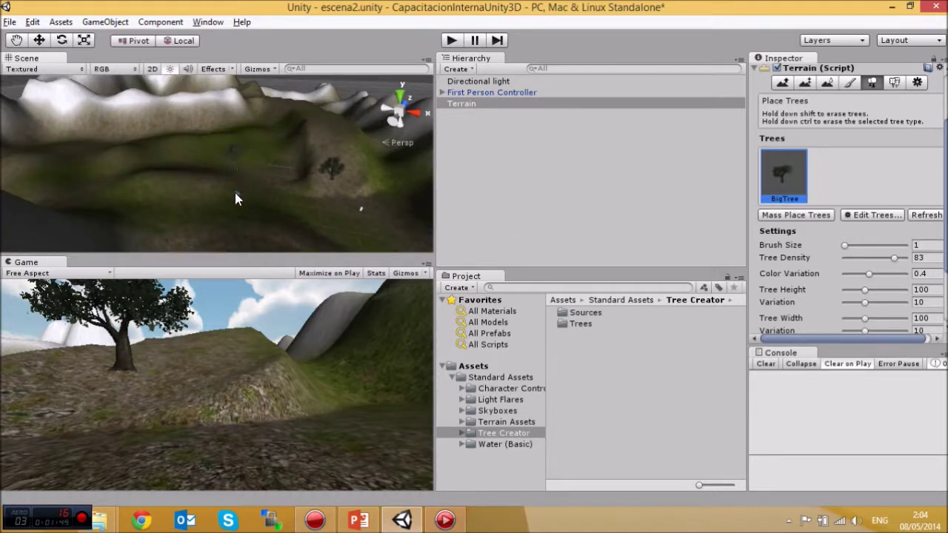
left_click(220, 193)
left_click(275, 152)
left_click(176, 188)
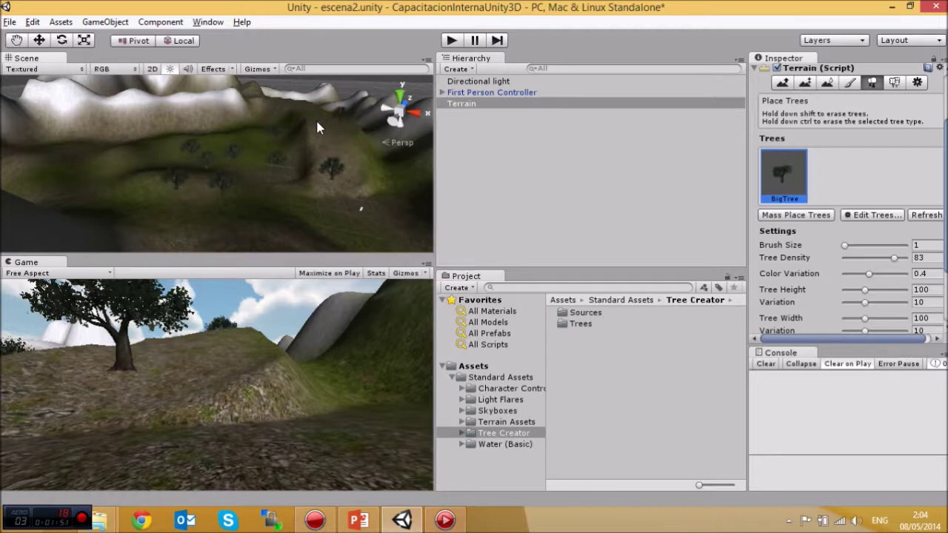
right_click_drag(317, 117, 284, 190)
right_click_drag(314, 103, 271, 174)
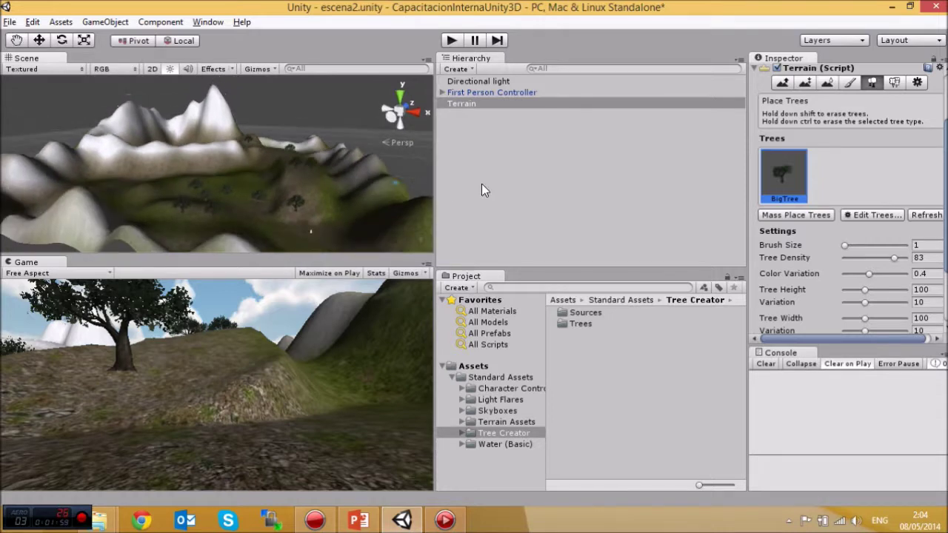
Set tree density to 100, height to 172 and width to 178, and place one enlarged BigTree beside the first-person controller.
scroll(867, 256, "down", 2)
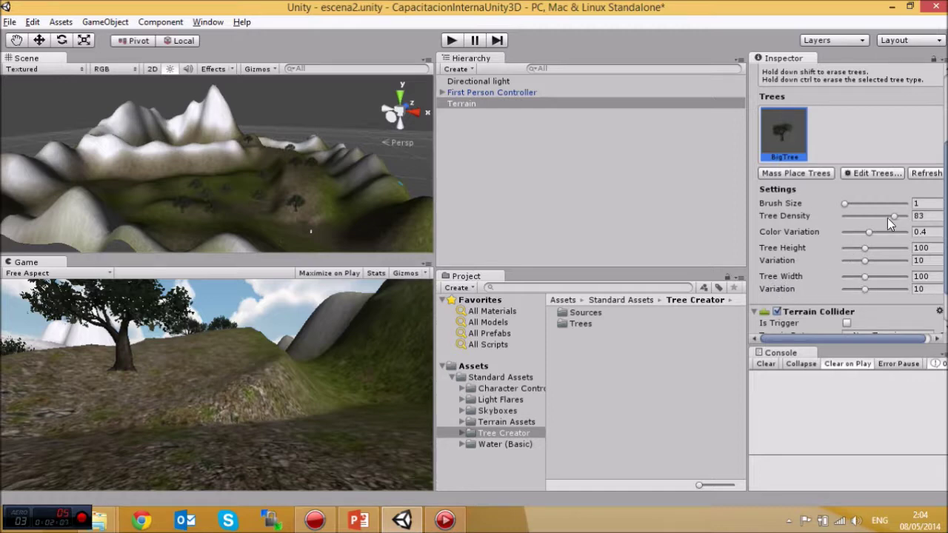
left_click_drag(890, 216, 905, 216)
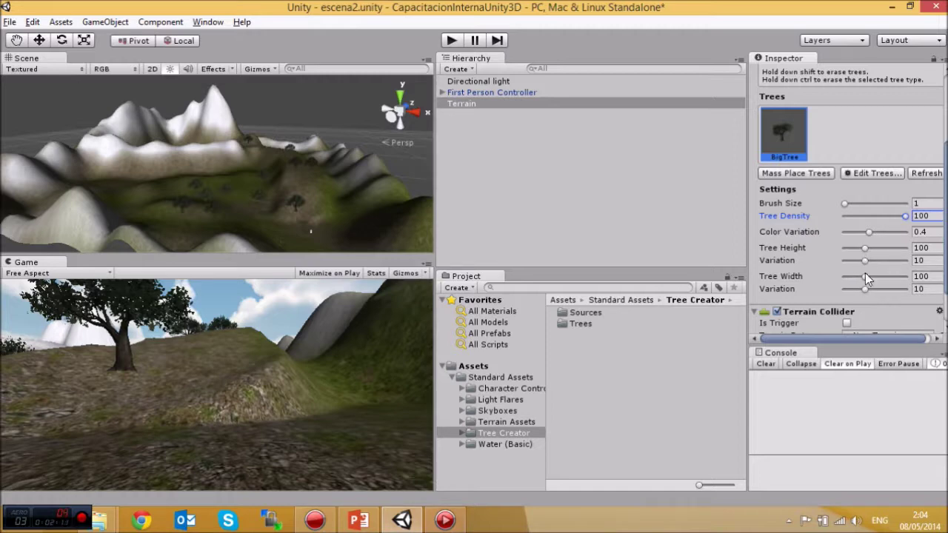
left_click_drag(862, 248, 897, 277)
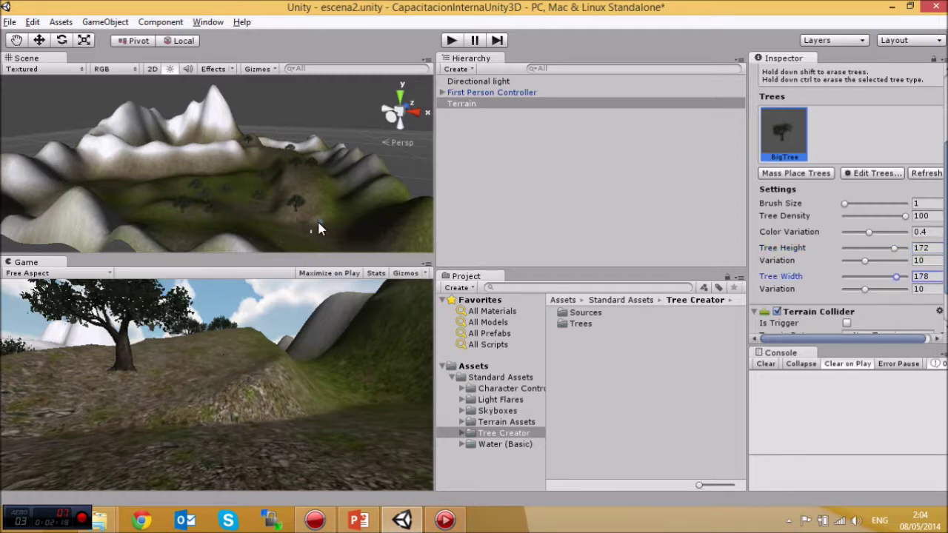
left_click(320, 232)
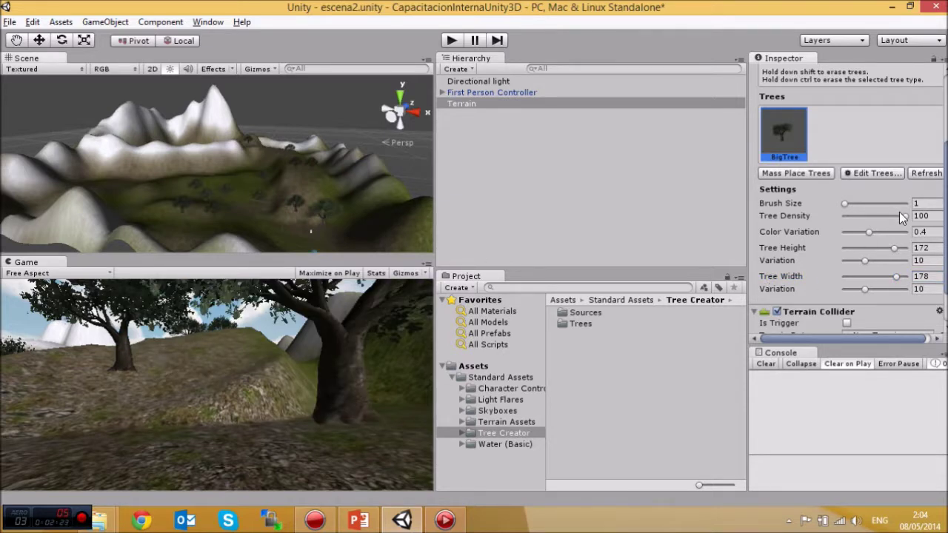
Set tree density to 10, height to 53 and width to 66, and place one small BigTree on the brown slope.
left_click_drag(899, 211, 837, 221)
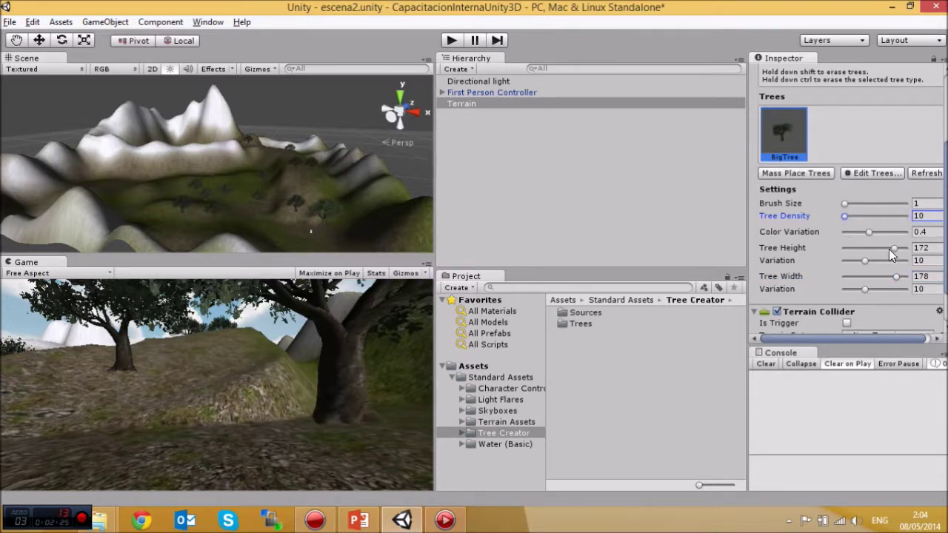
left_click_drag(891, 248, 846, 248)
left_click_drag(890, 277, 851, 276)
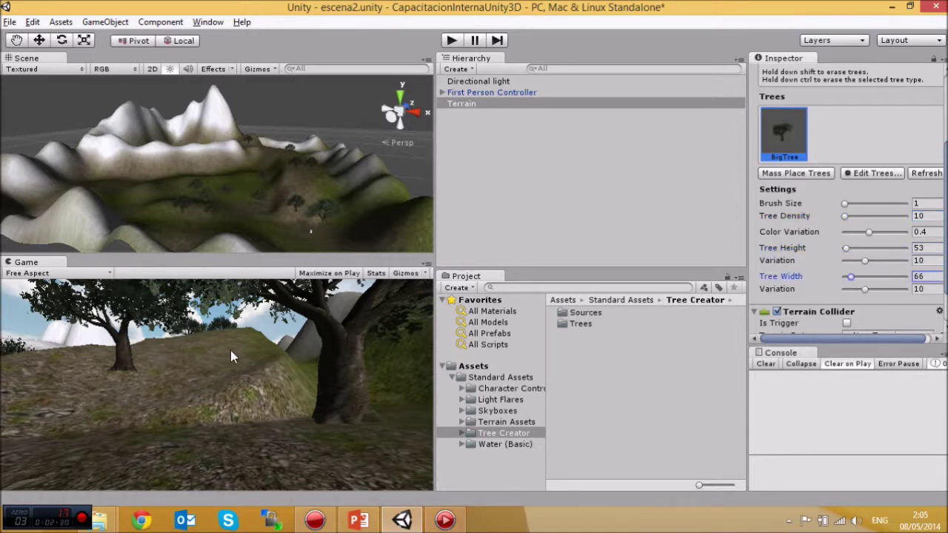
left_click(311, 211)
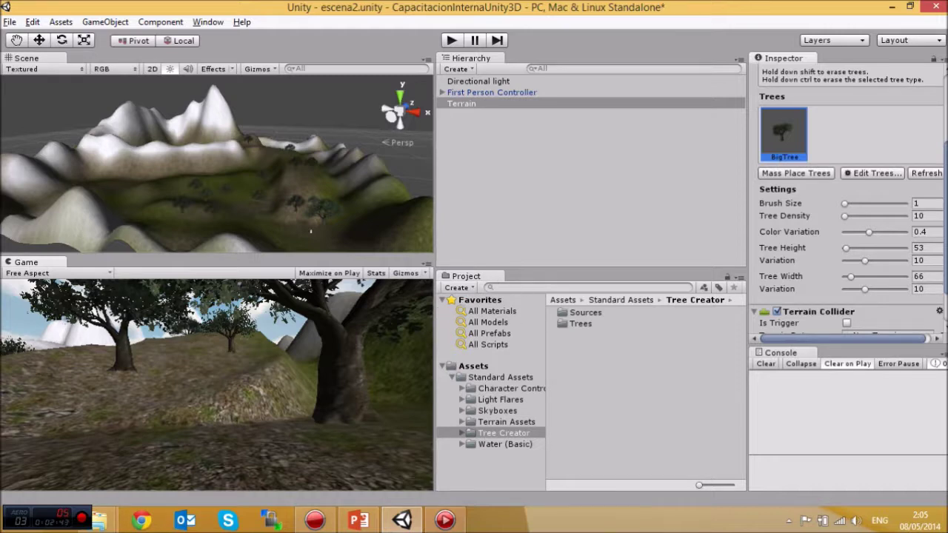
Add Grass2 as a grass texture to the terrain's paintable details, keeping the default sizes and colors.
scroll(855, 215, "up", 3)
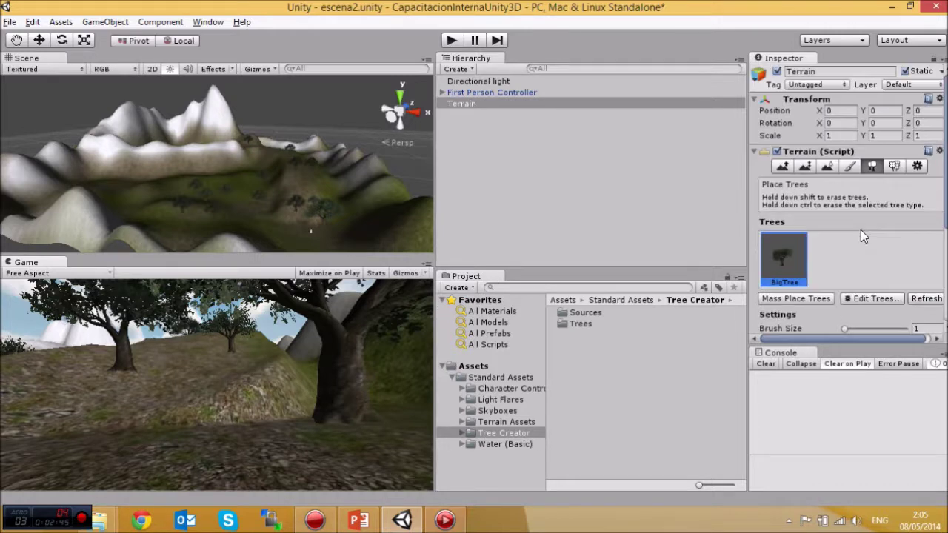
left_click(892, 167)
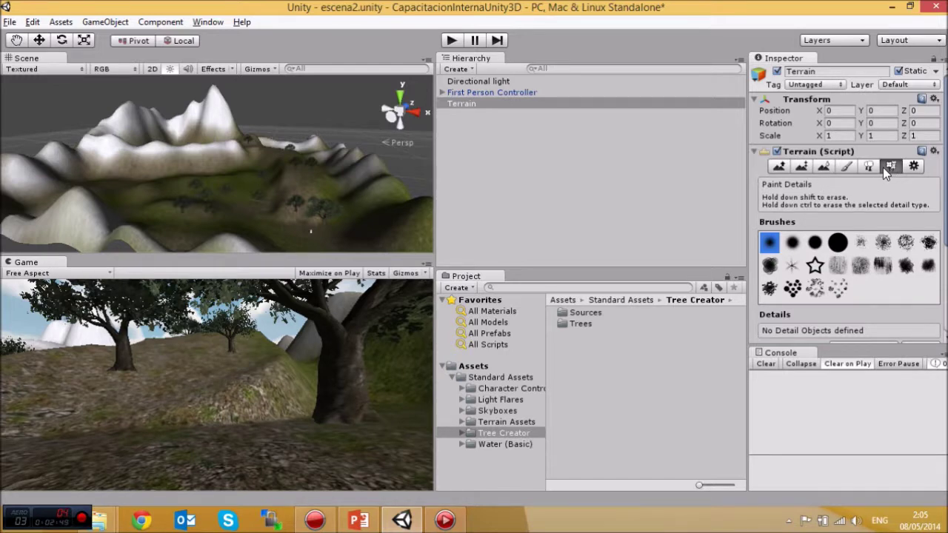
scroll(907, 268, "down", 3)
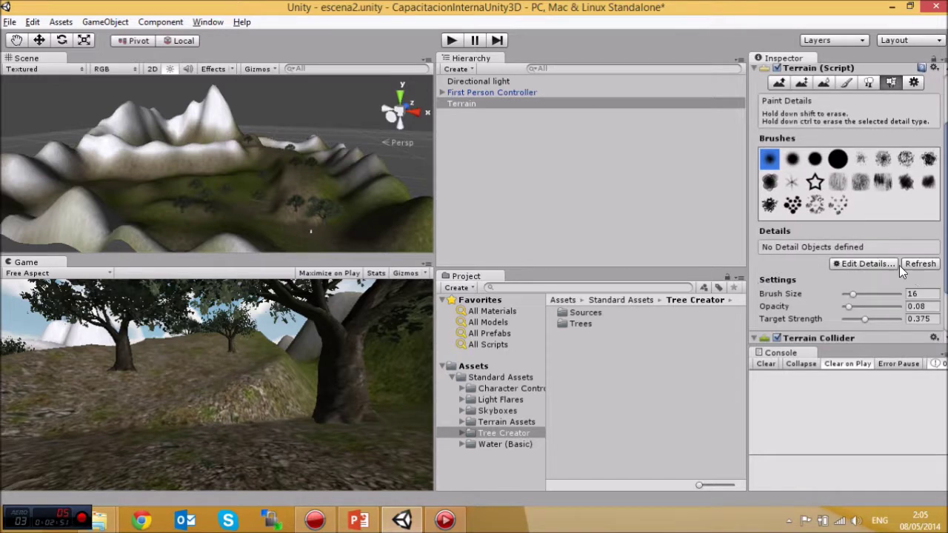
left_click(865, 263)
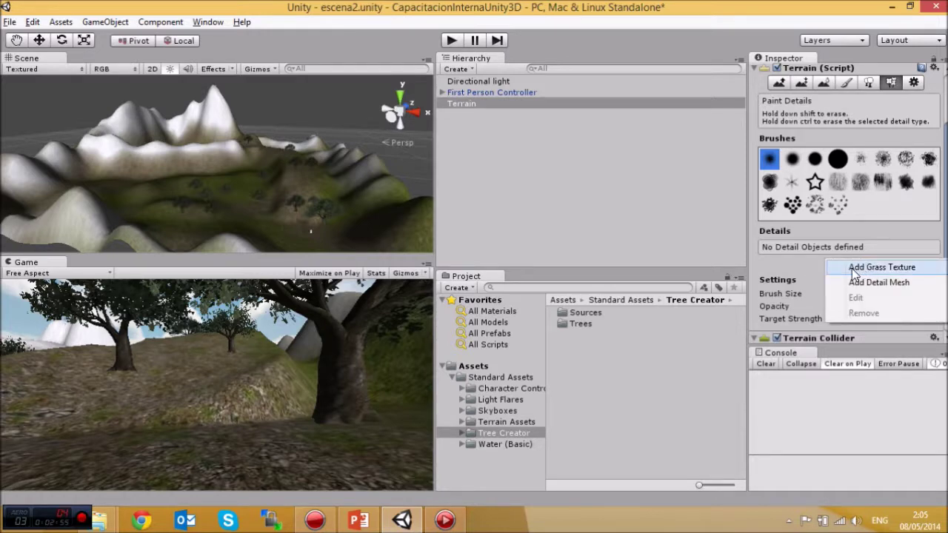
left_click(854, 269)
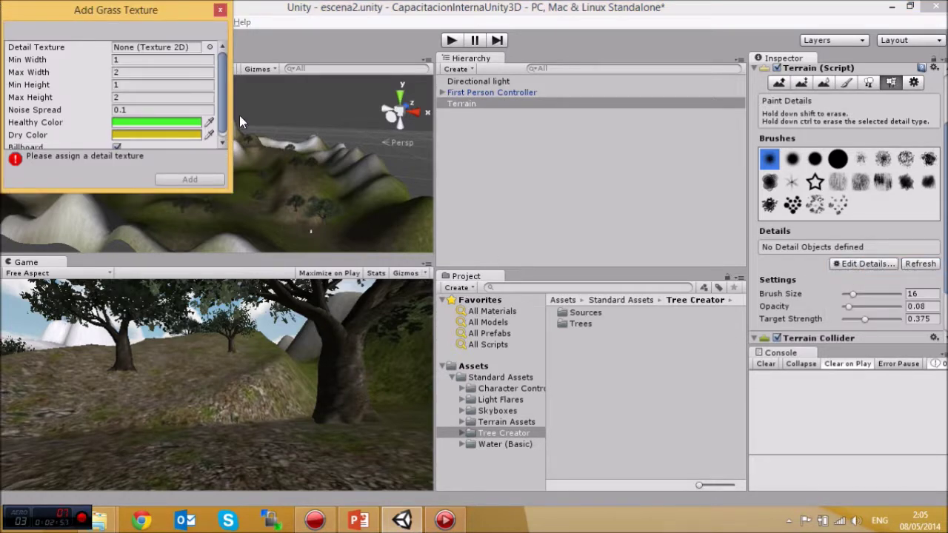
left_click(210, 48)
scroll(654, 161, "down", 2)
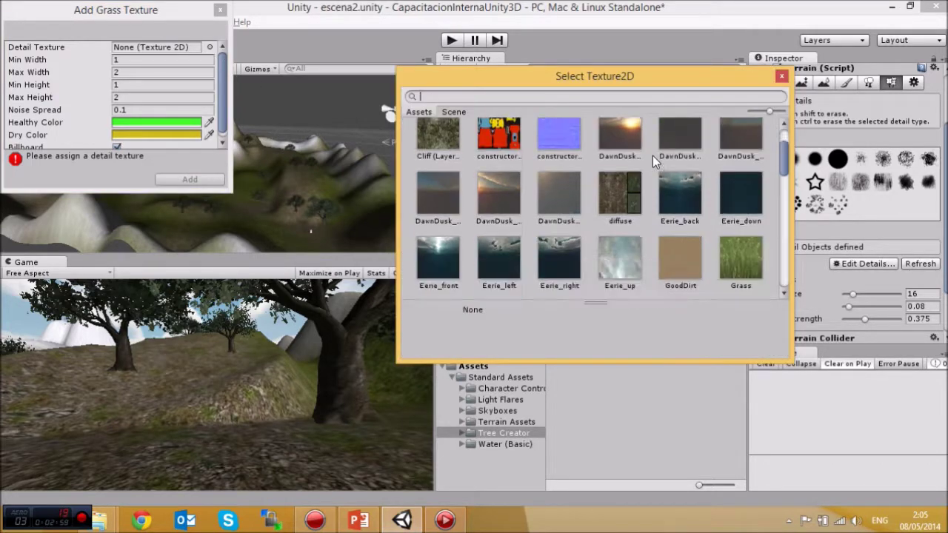
scroll(644, 188, "down", 1)
scroll(581, 273, "down", 1)
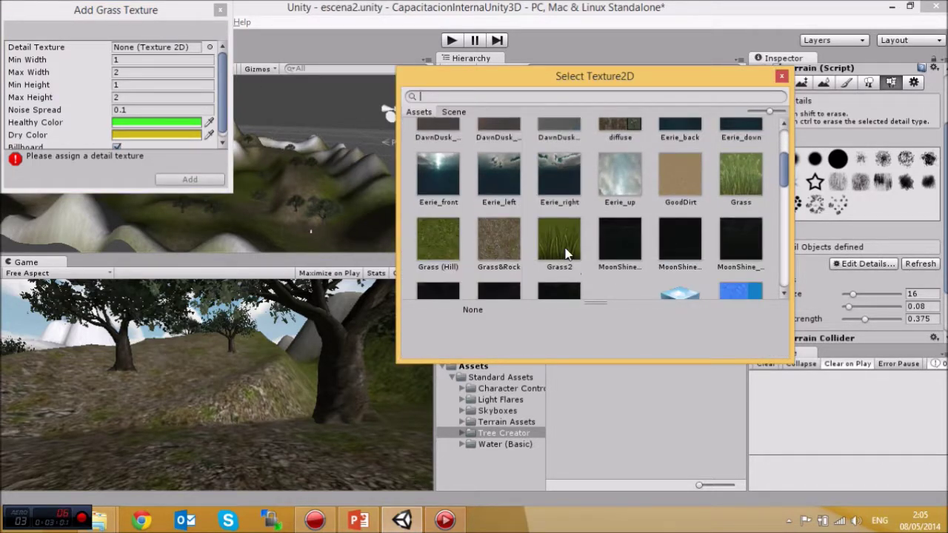
left_click(561, 245)
double_click(564, 247)
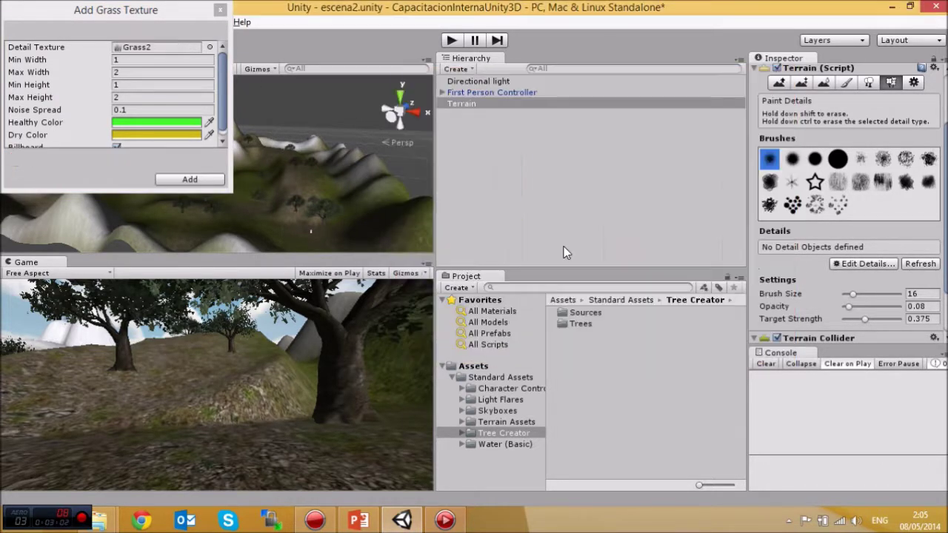
left_click(187, 177)
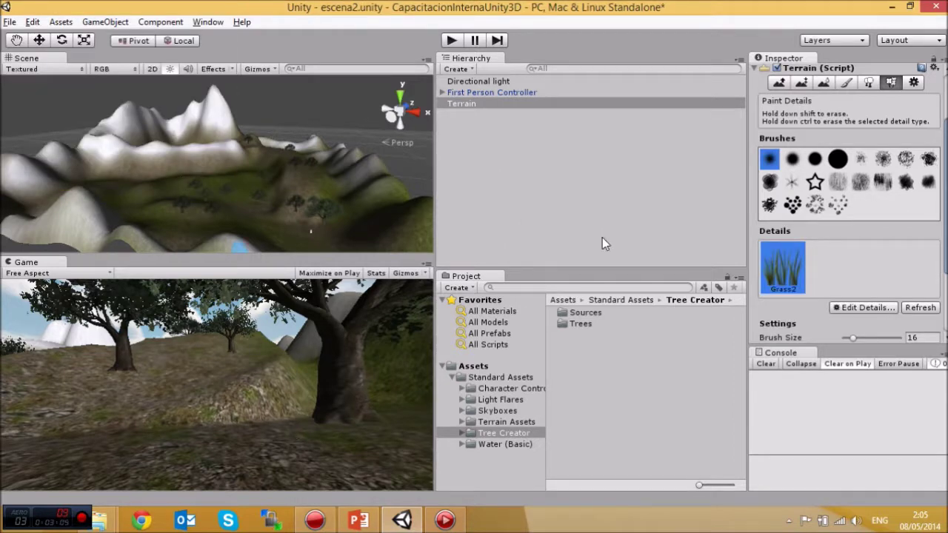
Paint three separate Grass2 patches on the ground around the first-person controller.
scroll(808, 228, "down", 3)
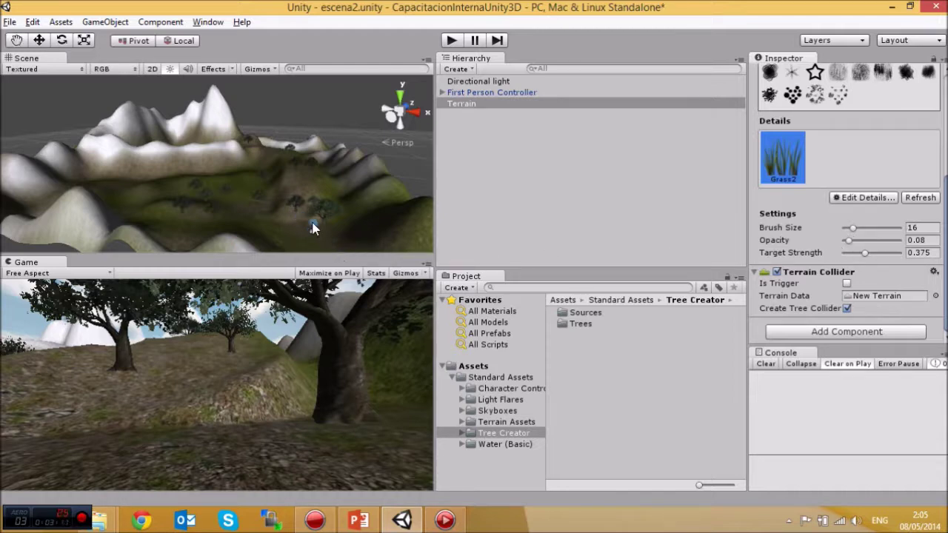
left_click(312, 227)
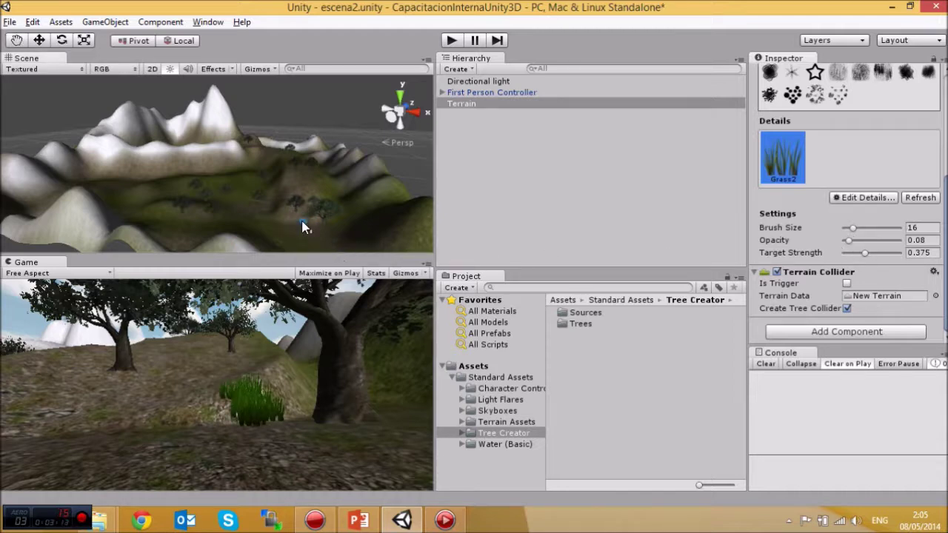
left_click(303, 226)
left_click(327, 235)
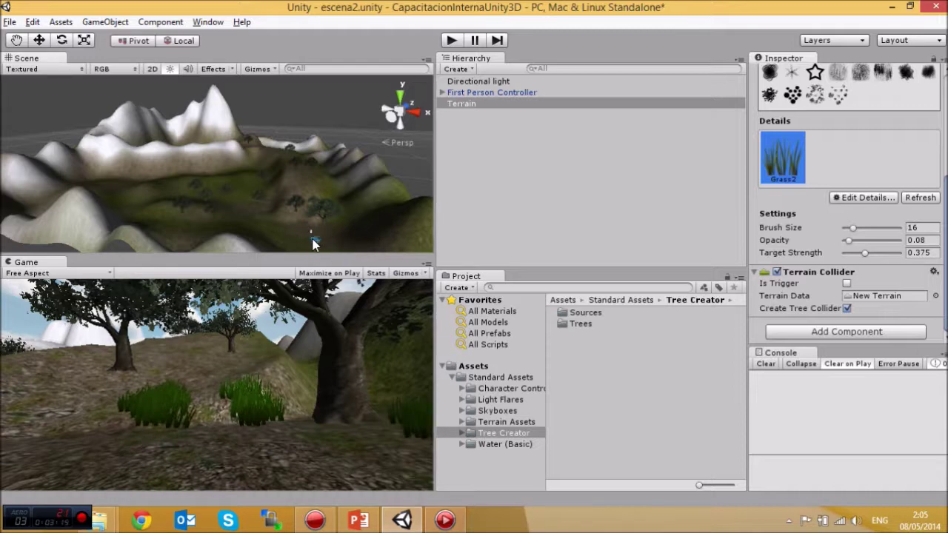
Fill the gap between the grass patches near the large tree and paint more Grass2 on the slope and valley floor.
scroll(319, 241, "up", 4)
middle_click_drag(346, 239, 295, 201)
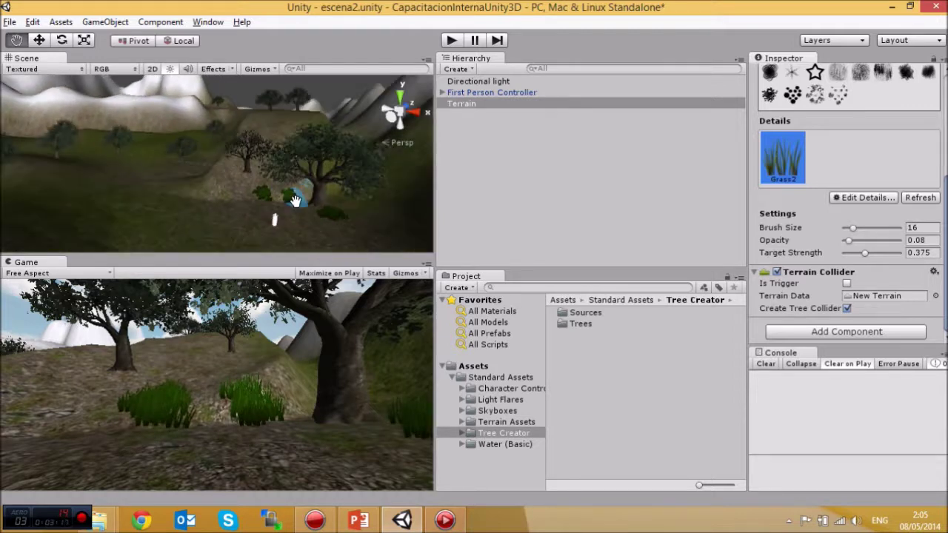
scroll(212, 164, "up", 3)
scroll(204, 178, "down", 3)
middle_click_drag(197, 207, 210, 187)
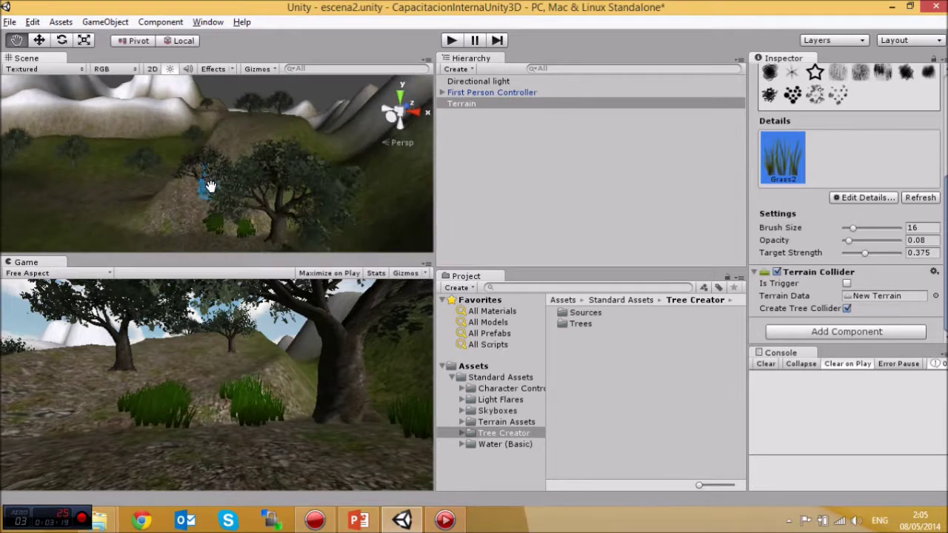
scroll(210, 186, "down", 2)
left_click(287, 235)
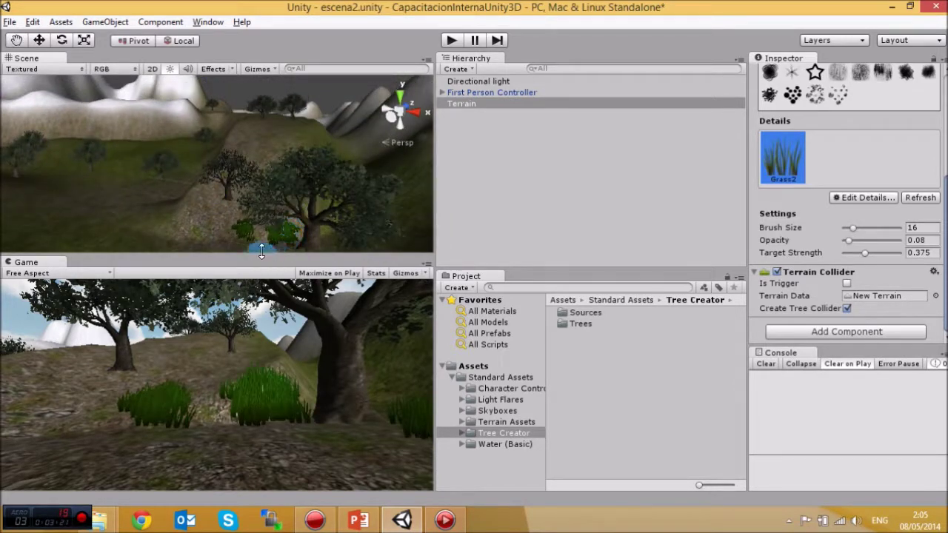
left_click(257, 240)
mouse_move(213, 191)
left_mouse_down()
mouse_move(241, 190)
mouse_move(220, 178)
left_mouse_up()
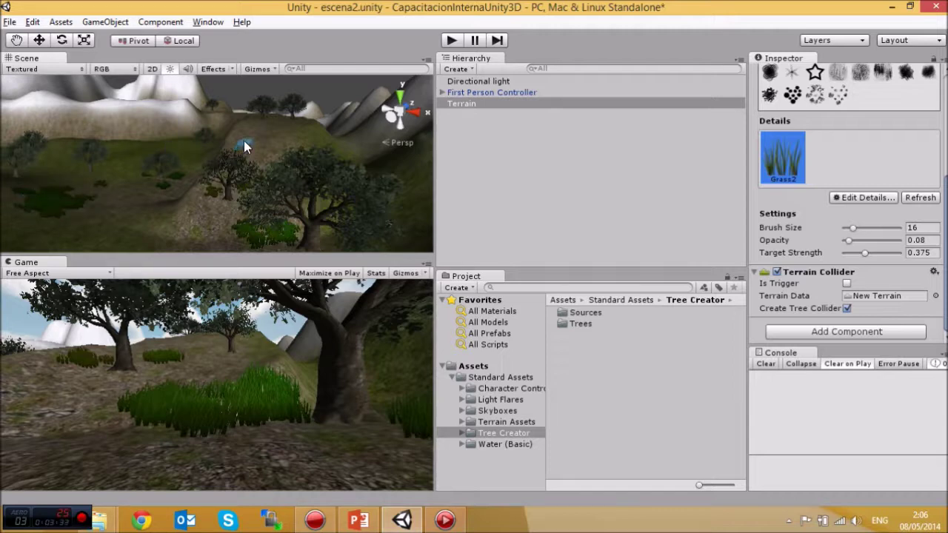
middle_click_drag(264, 127, 237, 198)
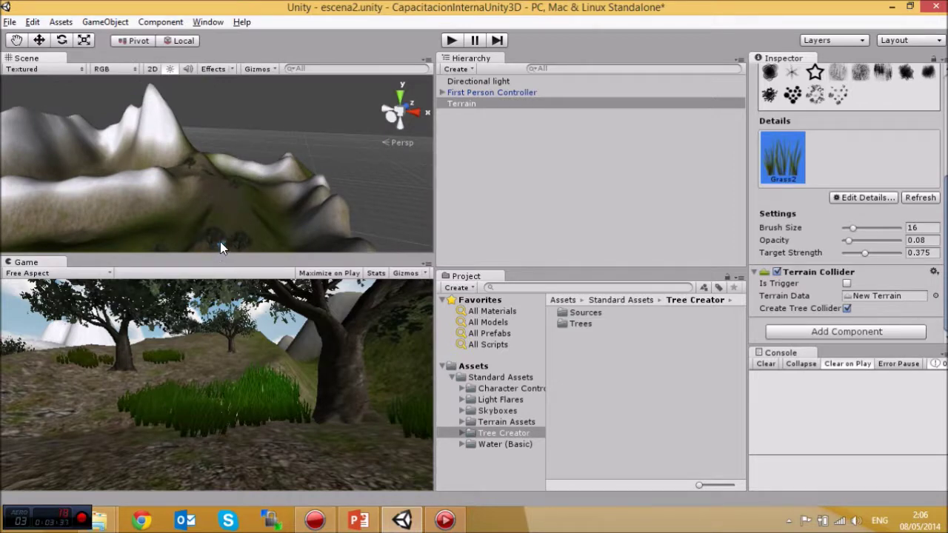
scroll(184, 174, "up", 3)
scroll(238, 219, "down", 3)
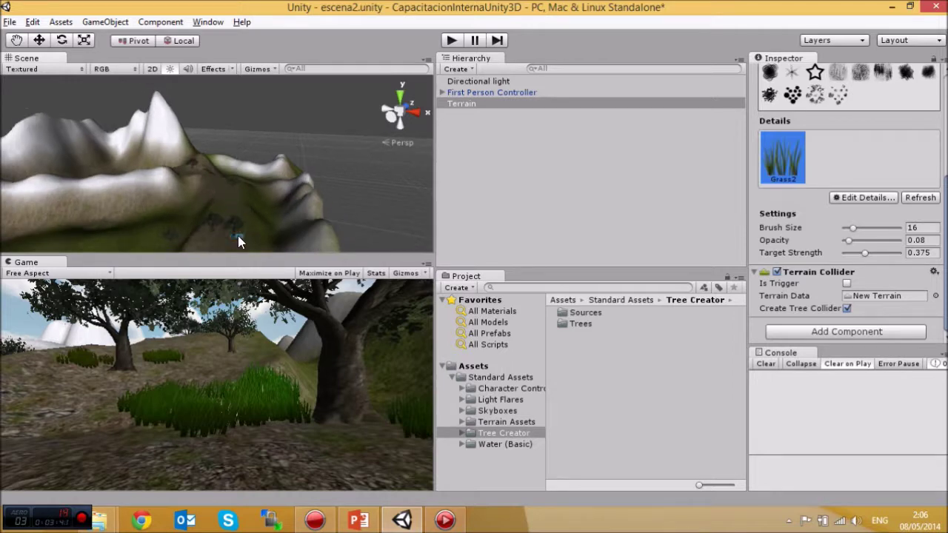
Play the scene, walk the first-person controller among the grass and trees, and stop the playback.
left_click(456, 46)
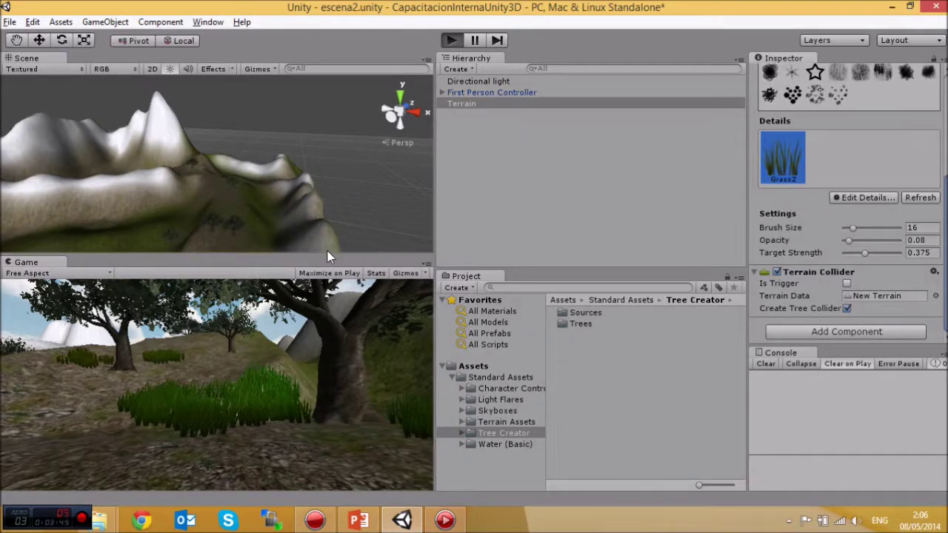
key("w")
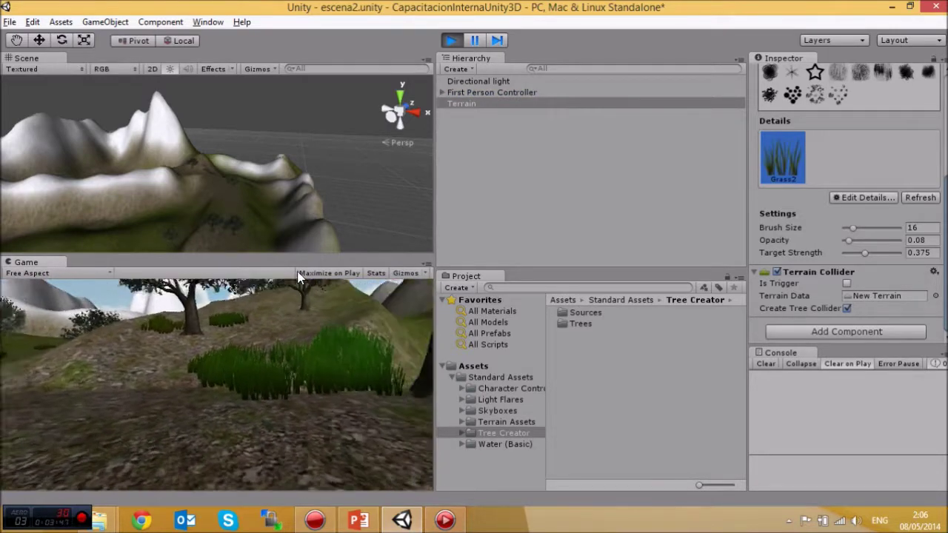
key("w")
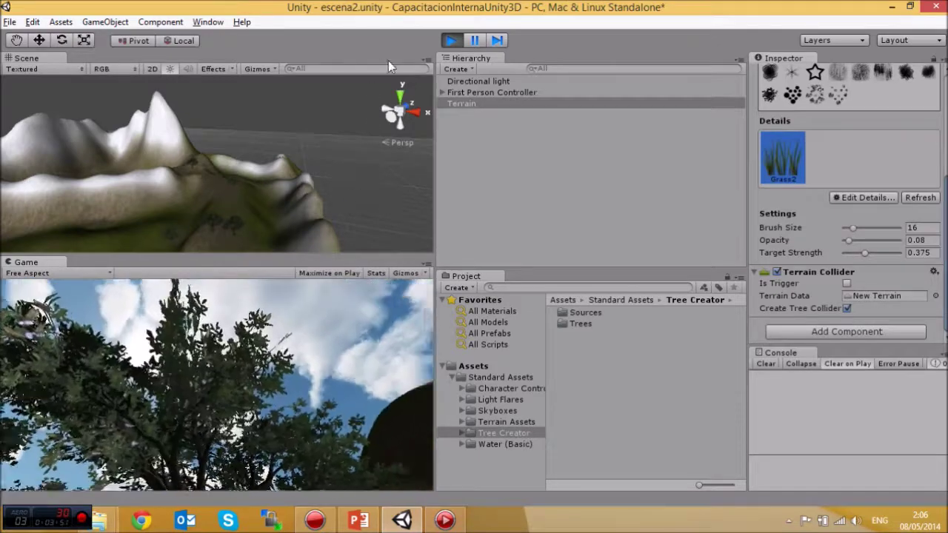
left_click(452, 41)
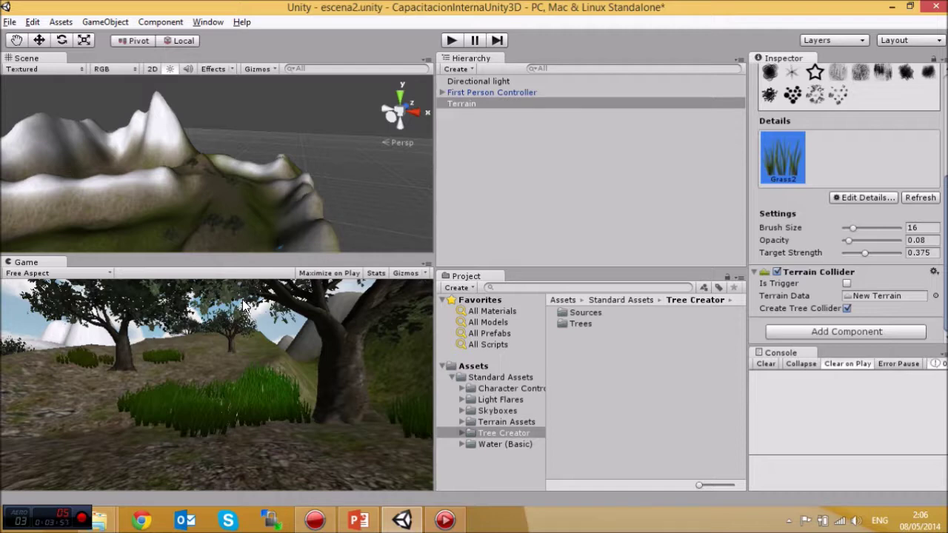
Remove the Audio Source component from the first-person controller's Main Camera.
left_click(521, 92)
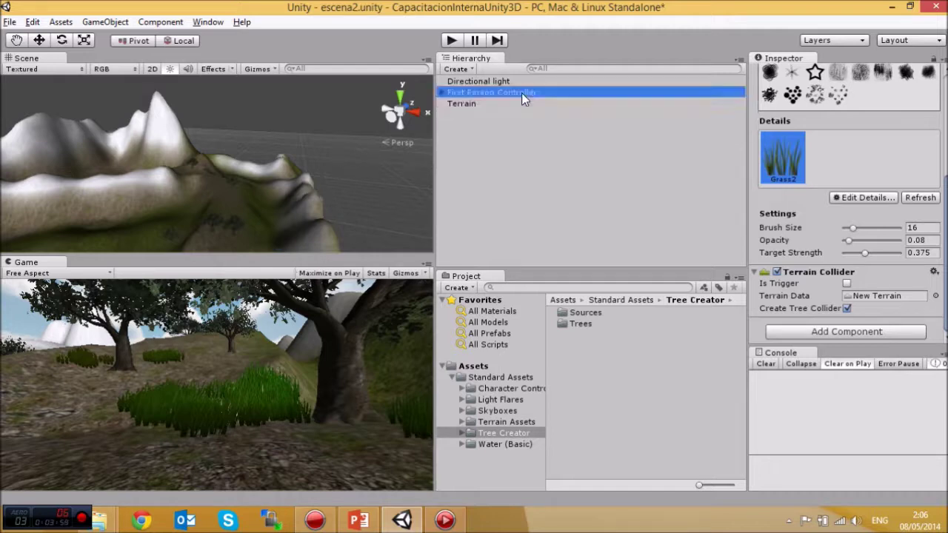
left_click(442, 92)
left_click(469, 115)
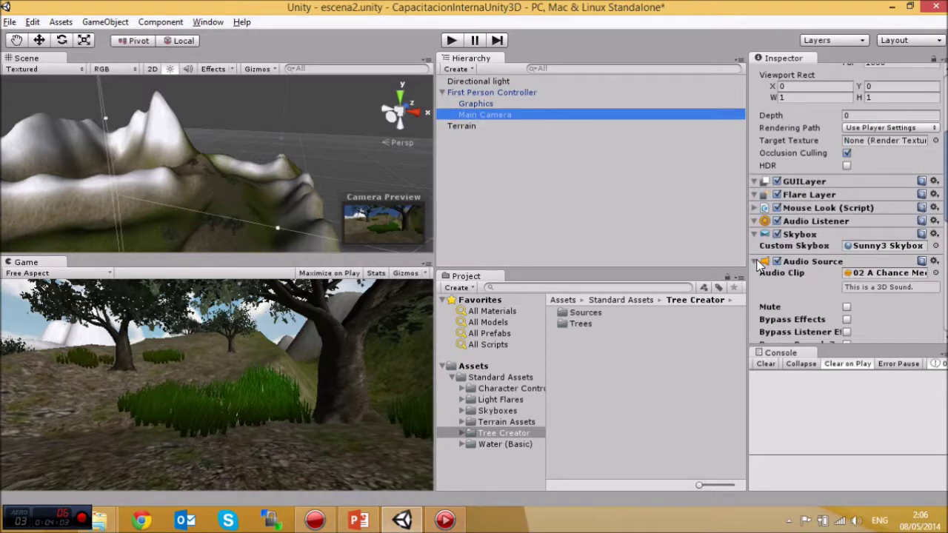
left_click(755, 263)
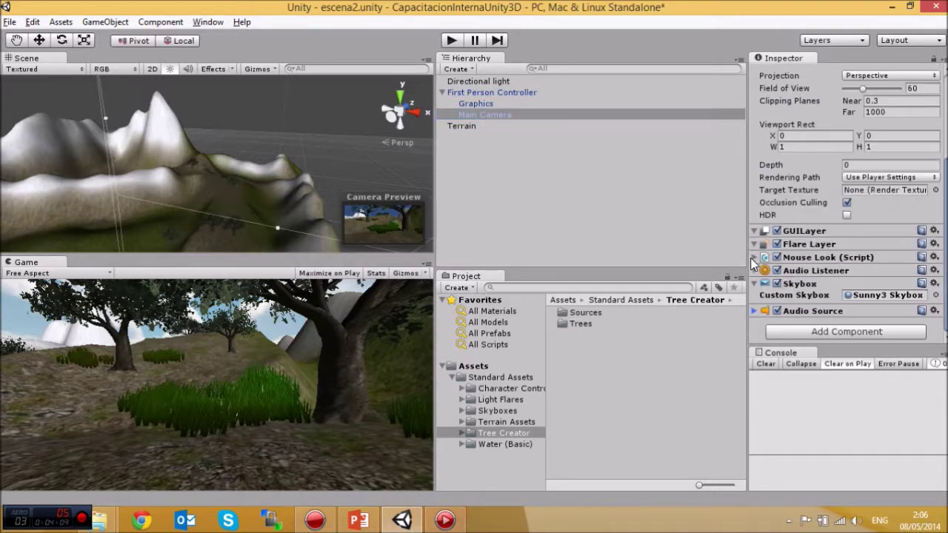
right_click(788, 311)
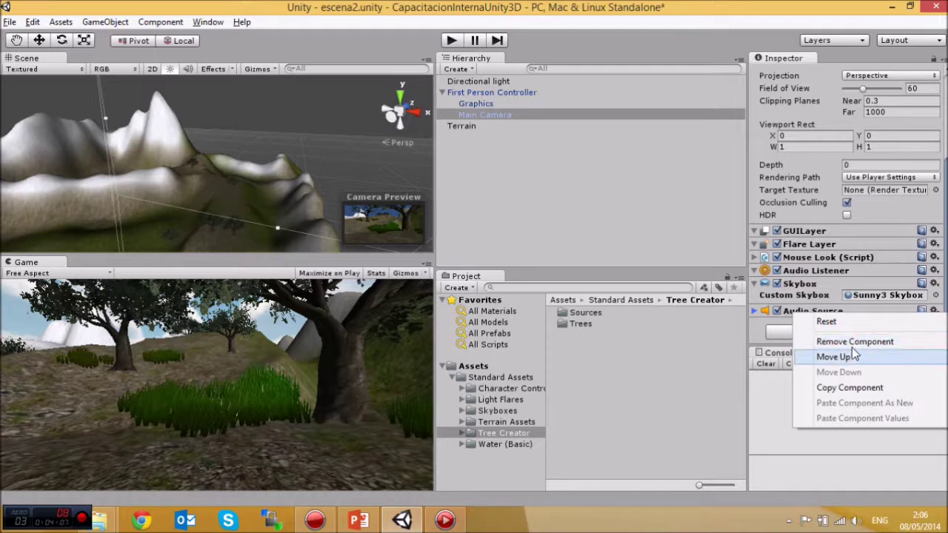
left_click(853, 343)
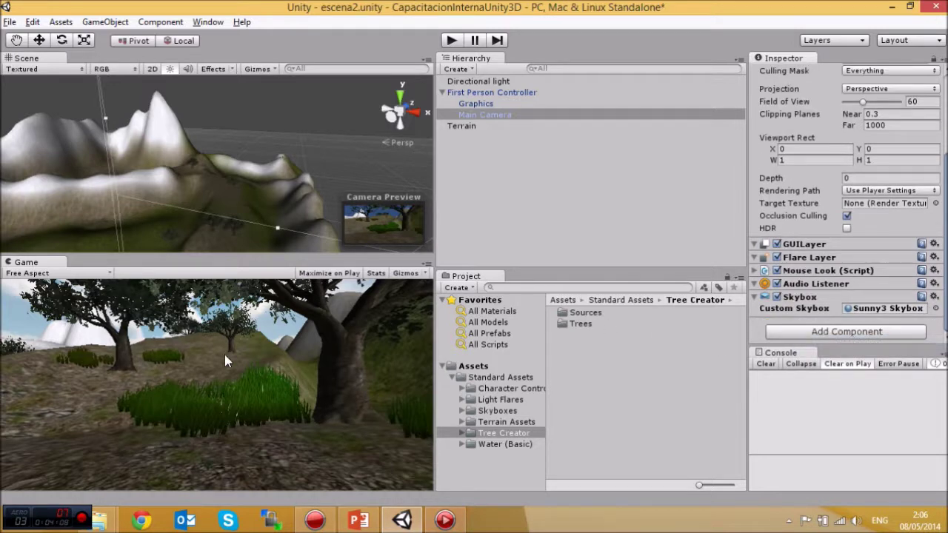
Play the scene, walk the first-person controller past the trees and grass toward the snowy mountain, and stop the playback.
left_click(449, 43)
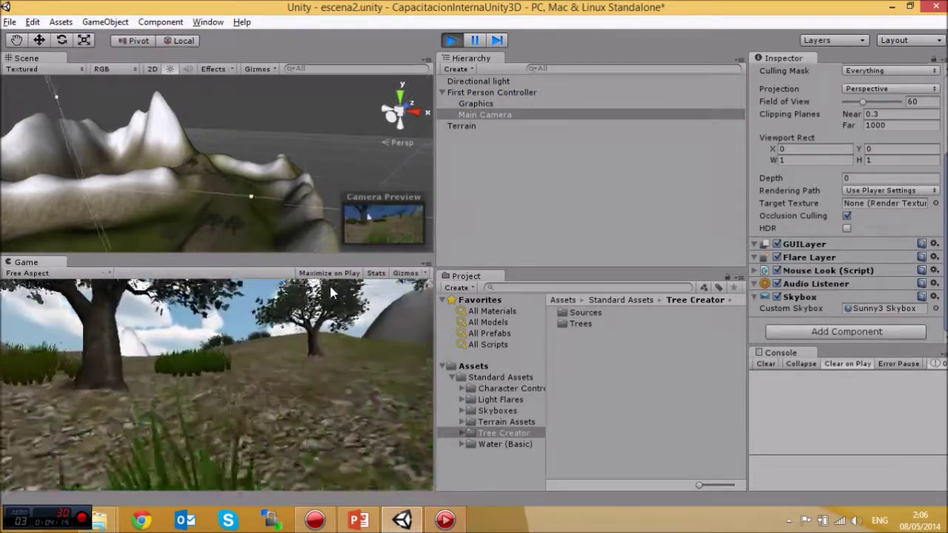
key("w")
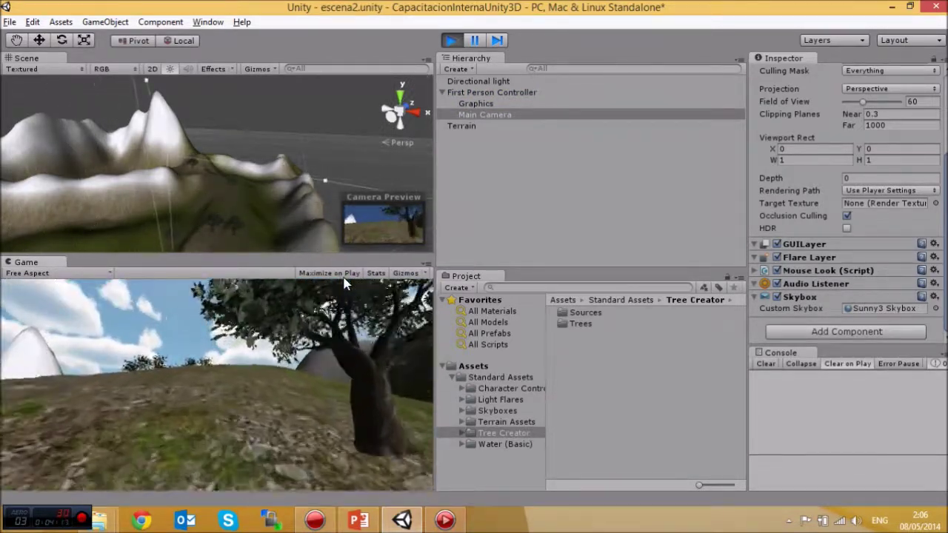
key("w")
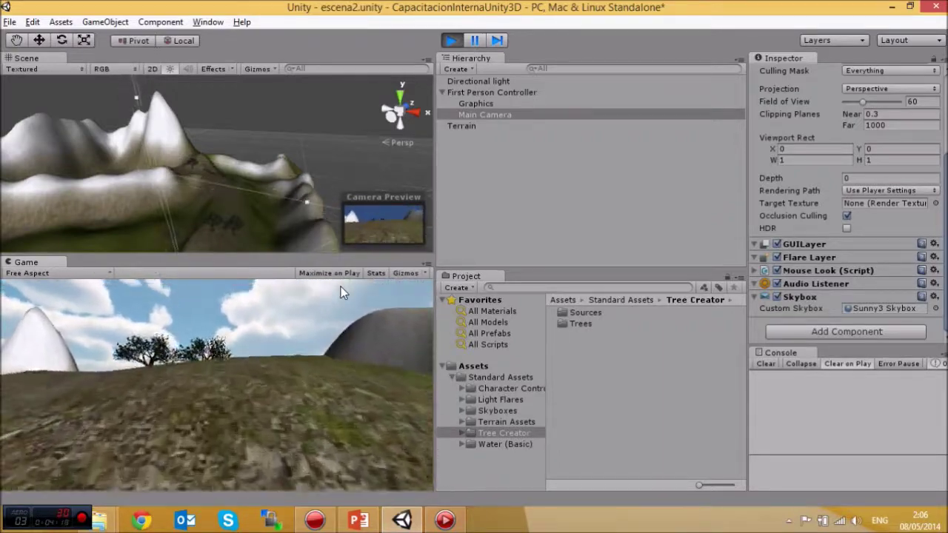
key("w")
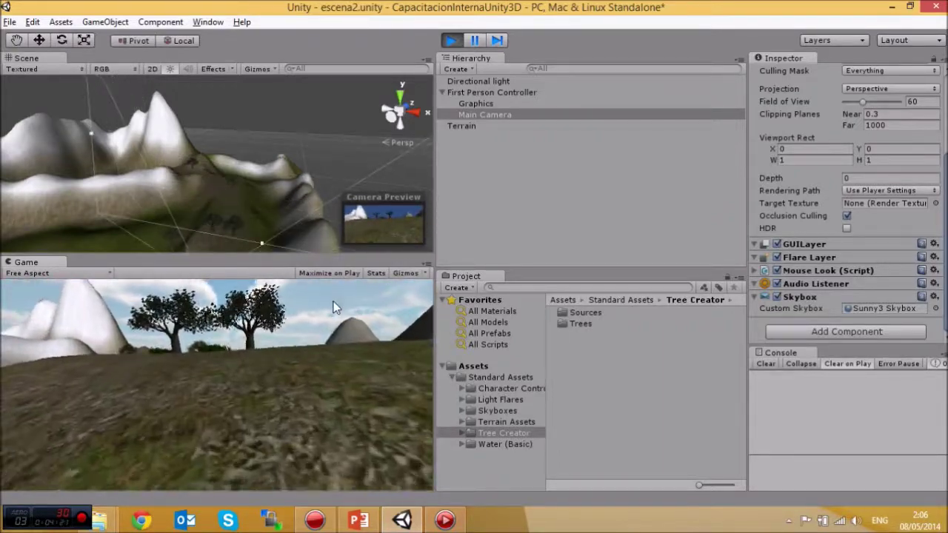
key("w")
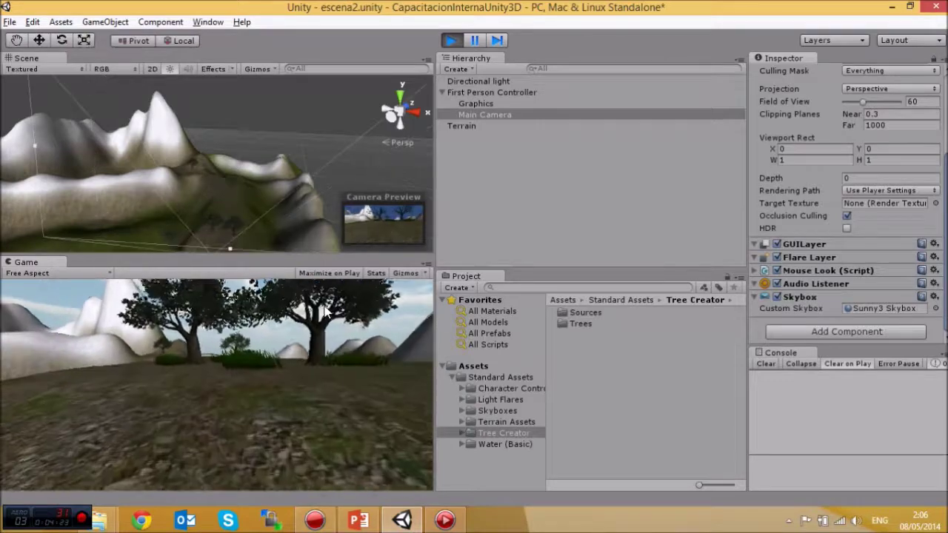
key("w")
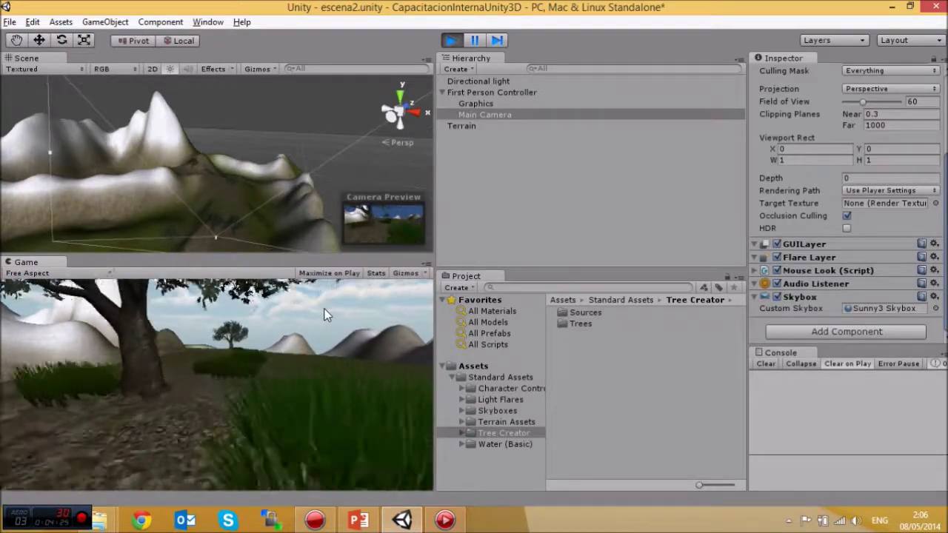
key("w")
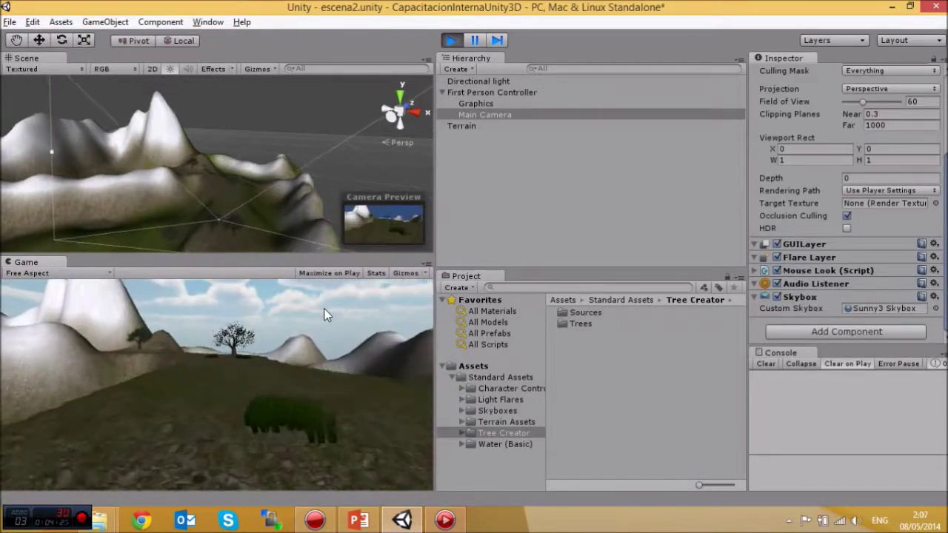
key("w")
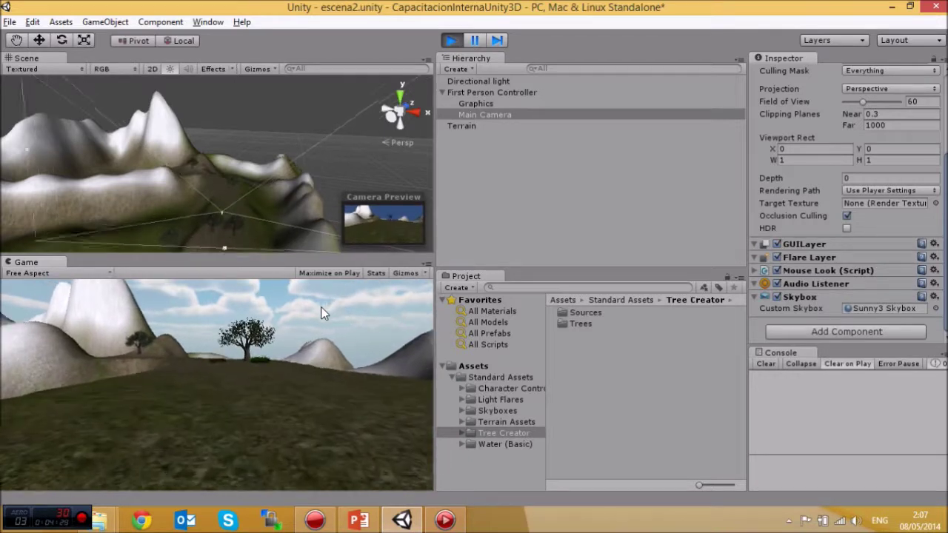
key("w")
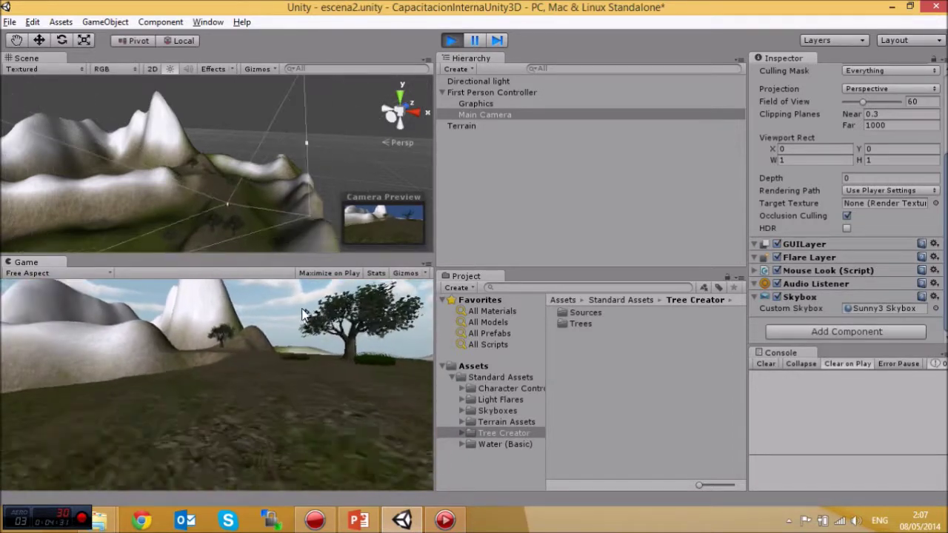
key("w")
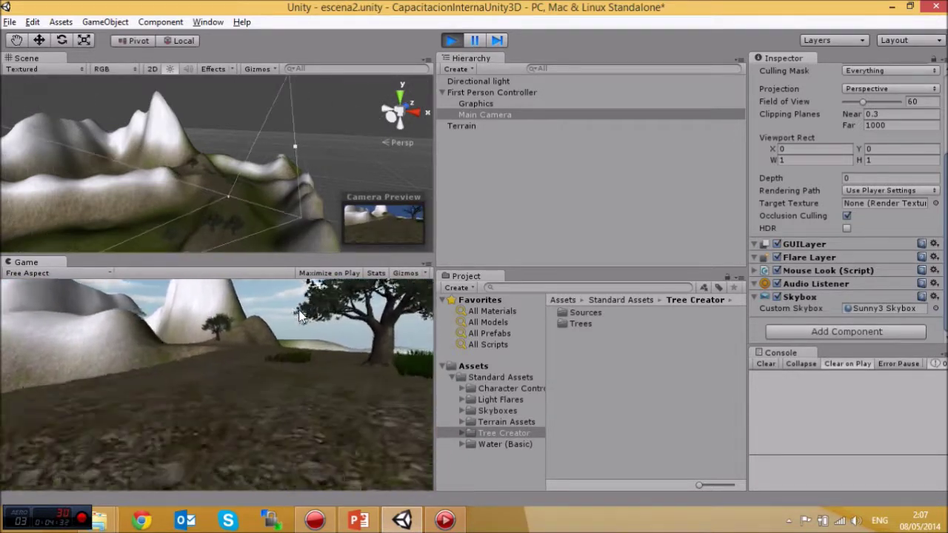
key("w")
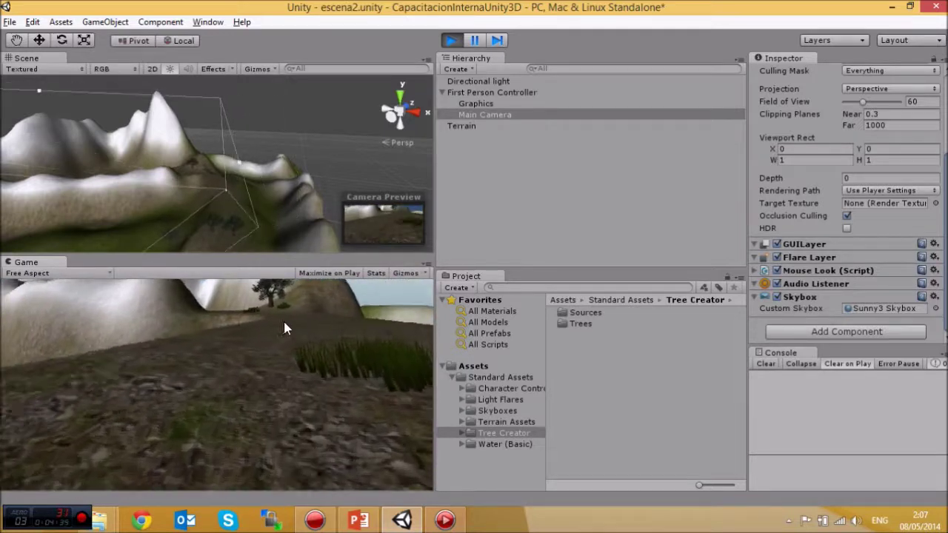
key("w")
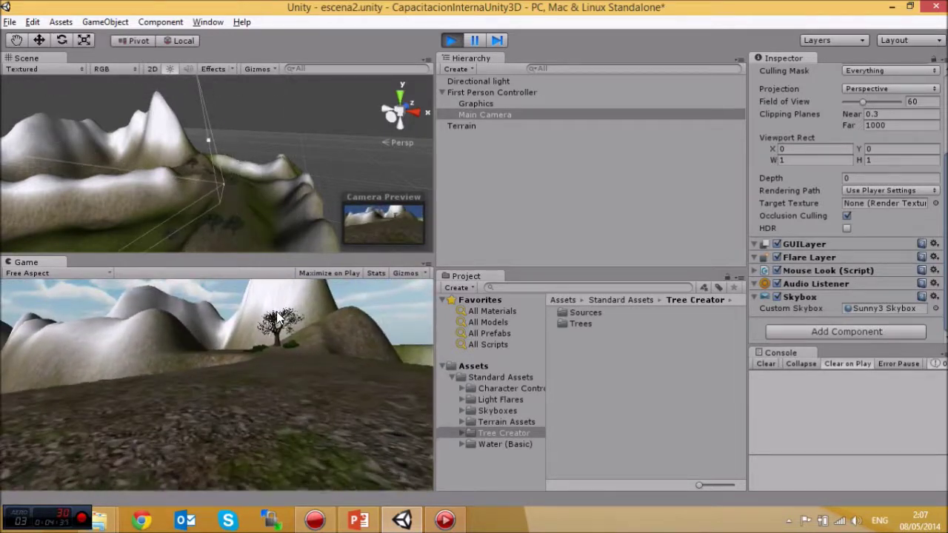
key("w")
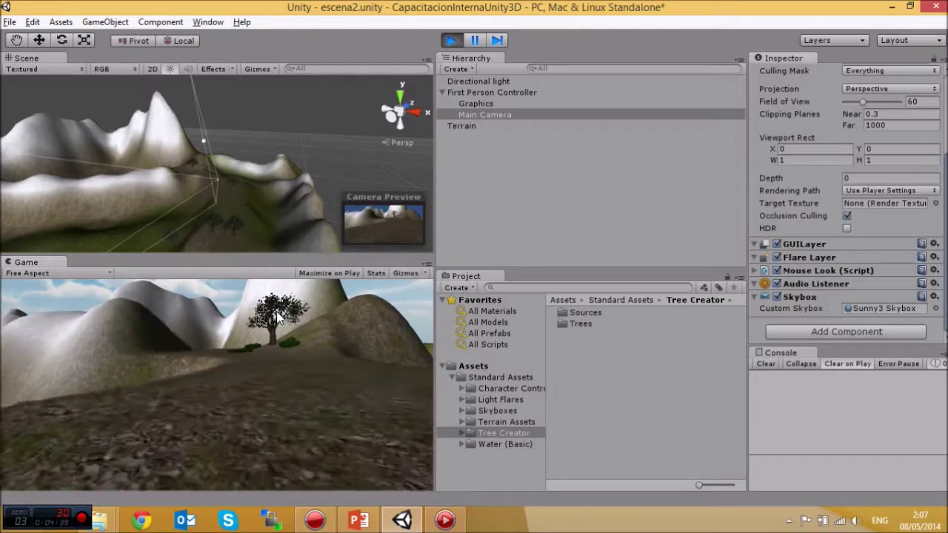
key("w")
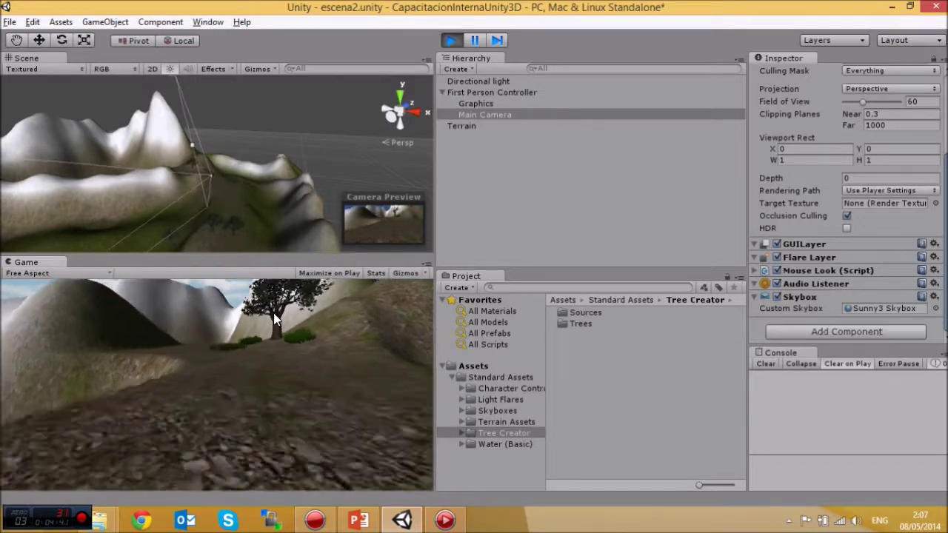
key("w")
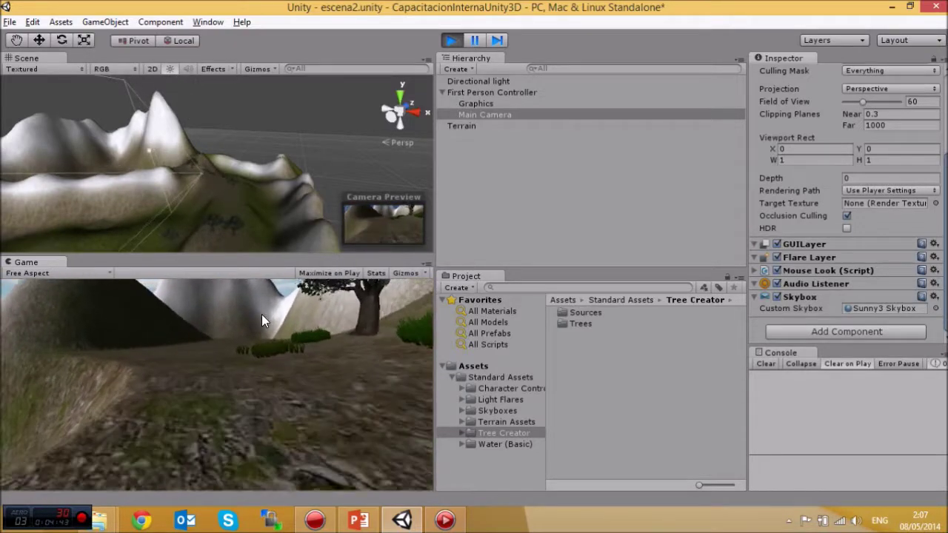
key("w")
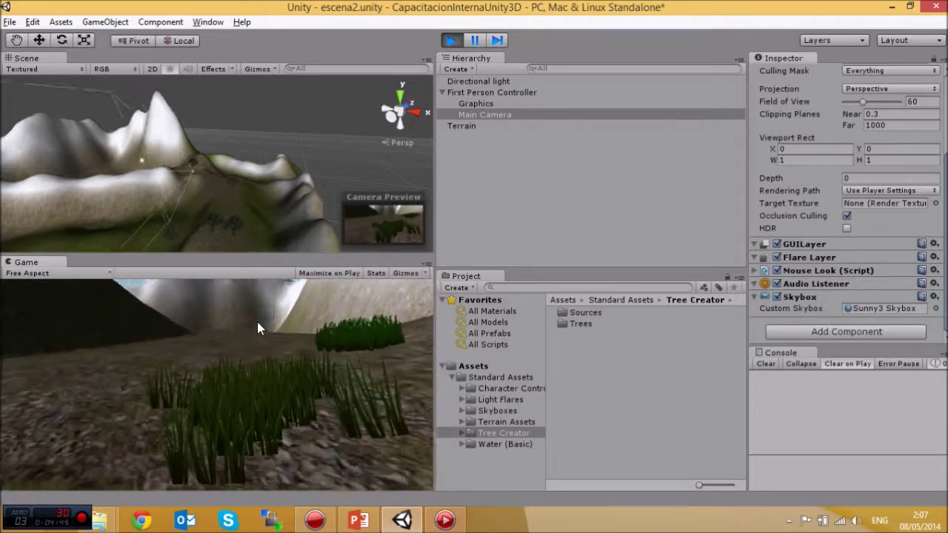
key("w")
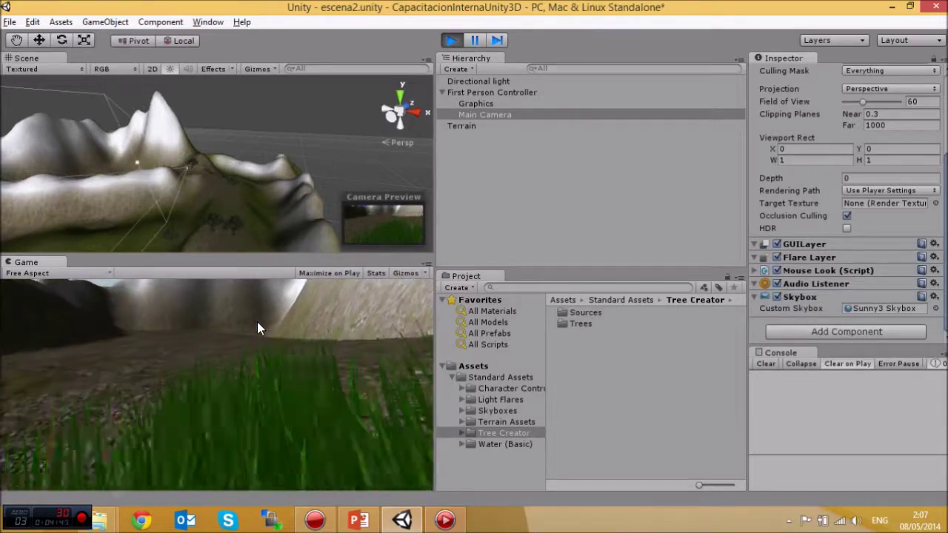
key("w")
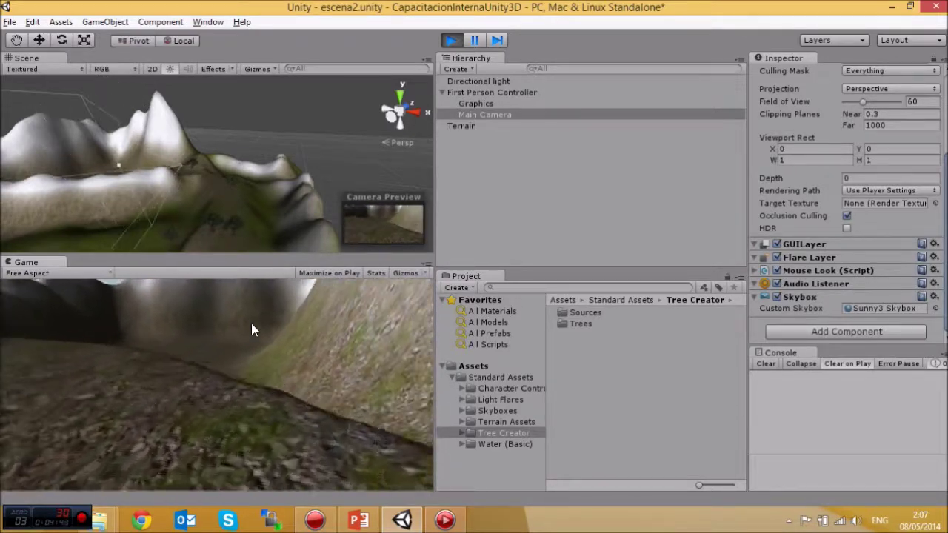
key("w")
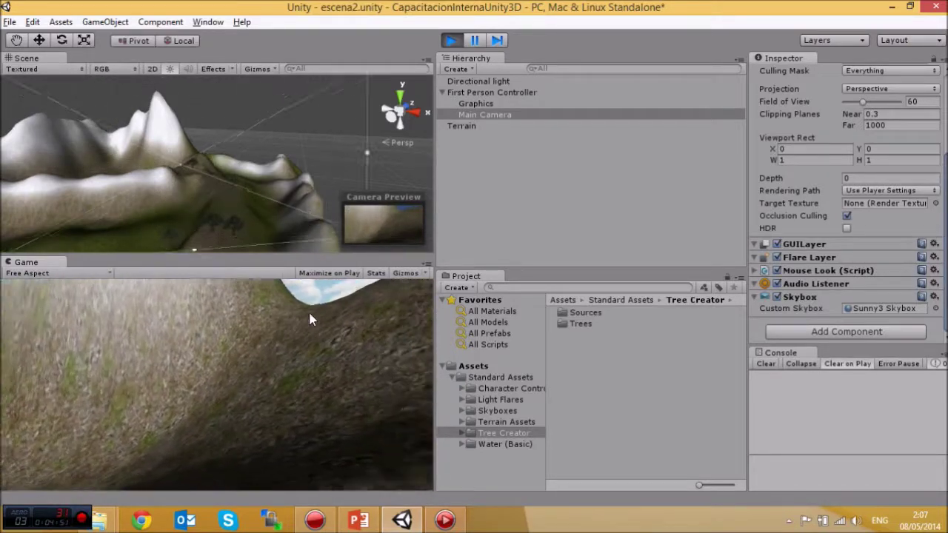
key("w")
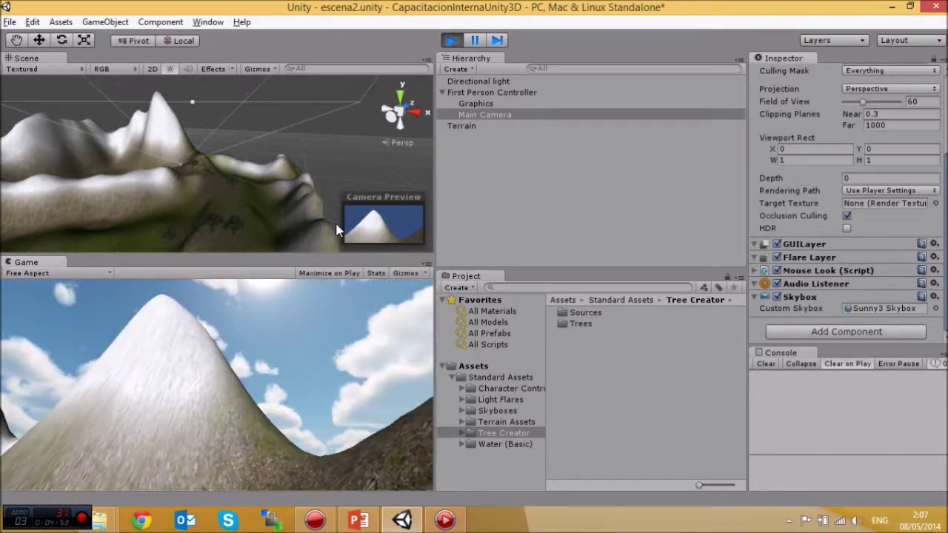
left_click(450, 35)
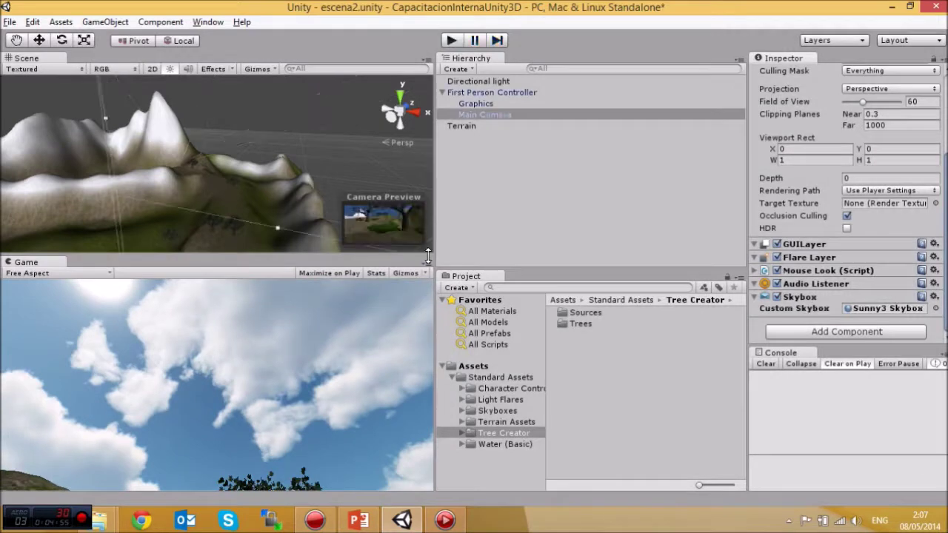
Open the Water (Basic) assets and compare the Daylight Simple Water and Nighttime Simple Water prefabs.
left_click(481, 444)
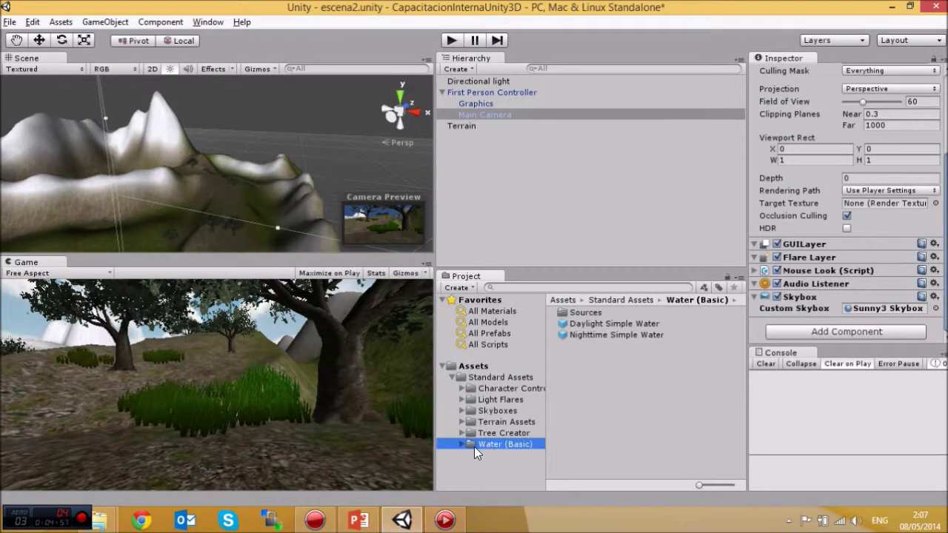
left_click(592, 325)
left_click(596, 334)
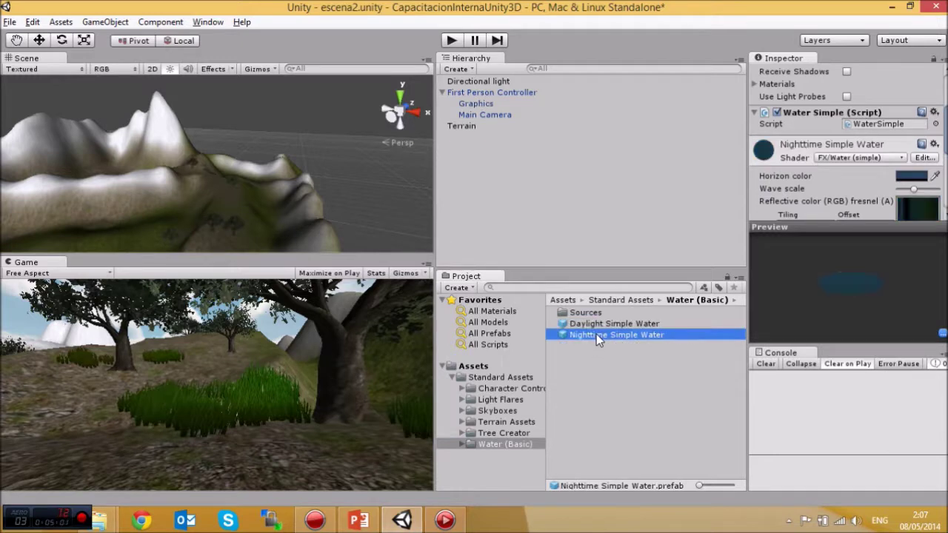
key("Up")
key("Down")
key("Up")
left_click(594, 334)
left_click(593, 325)
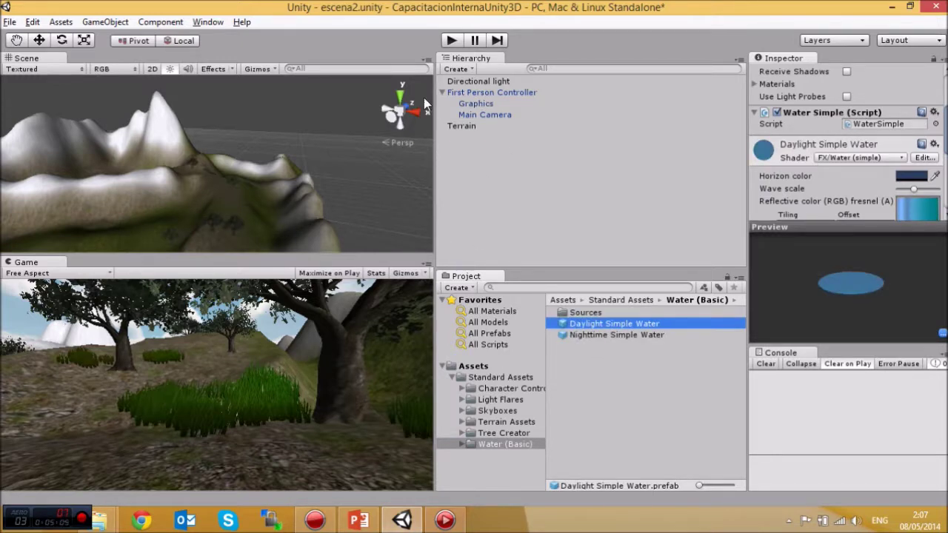
Place the Daylight Simple Water prefab in the basin enclosed by the terrain's snowy mountains.
double_click(465, 124)
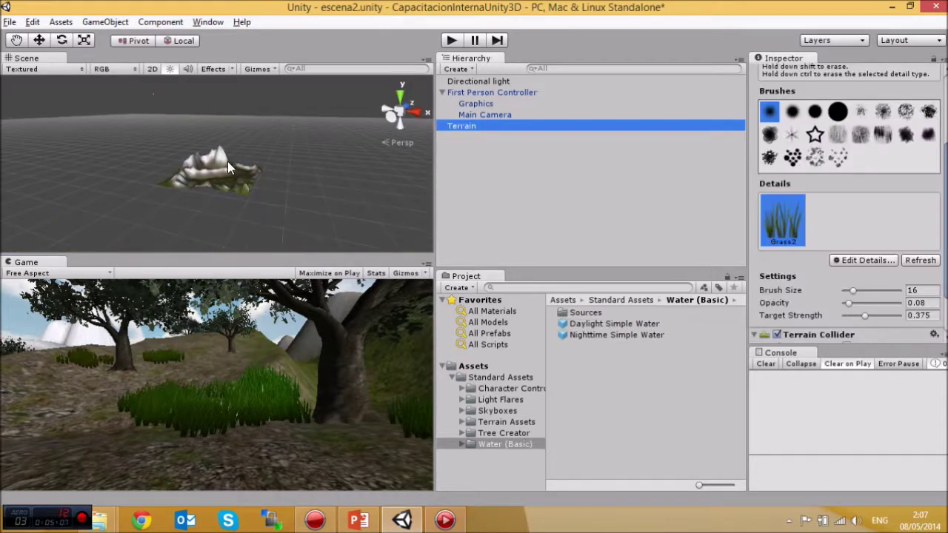
middle_click_drag(183, 161, 226, 198)
left_click_drag(226, 198, 259, 170, "alt")
left_click(260, 234)
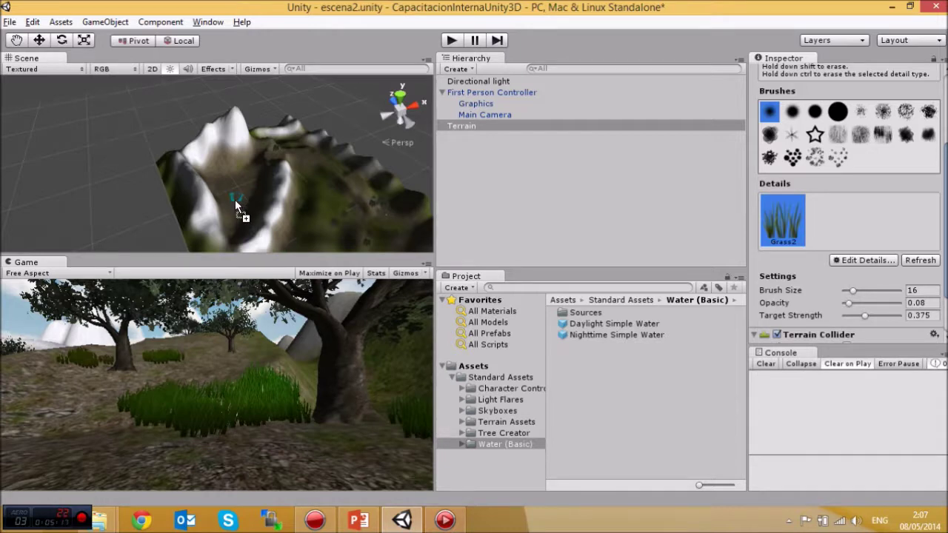
left_click_drag(235, 200, 235, 200)
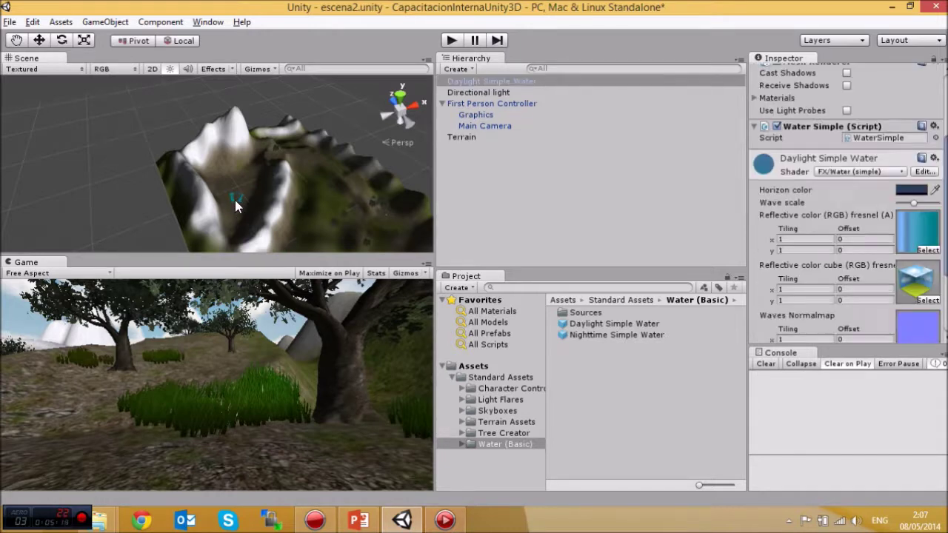
Position the Daylight Simple Water in the mountain basin and scale it up until it spans the basin.
left_click(43, 38)
left_click_drag(237, 182, 331, 229)
left_click_drag(267, 188, 297, 236, "alt")
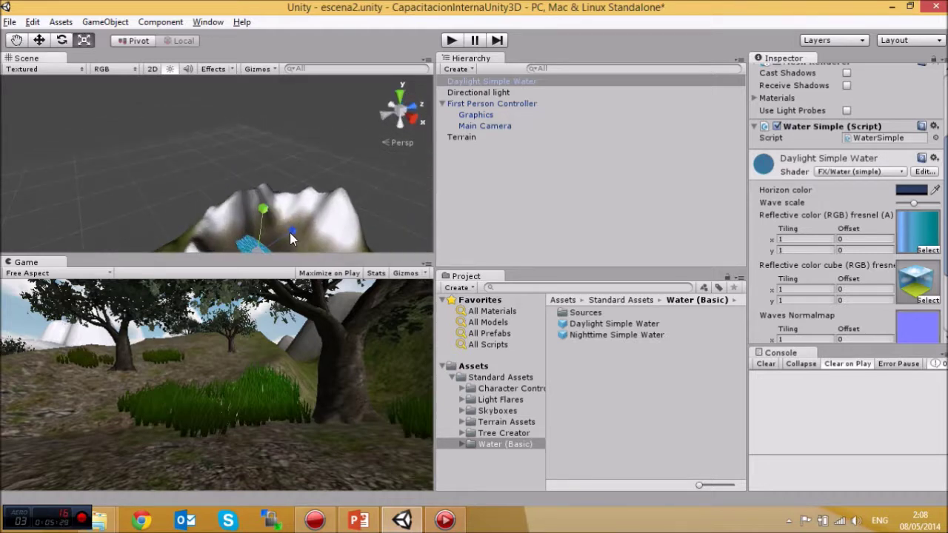
left_click_drag(266, 185, 387, 236, "alt")
left_click_drag(244, 226, 222, 232, "alt")
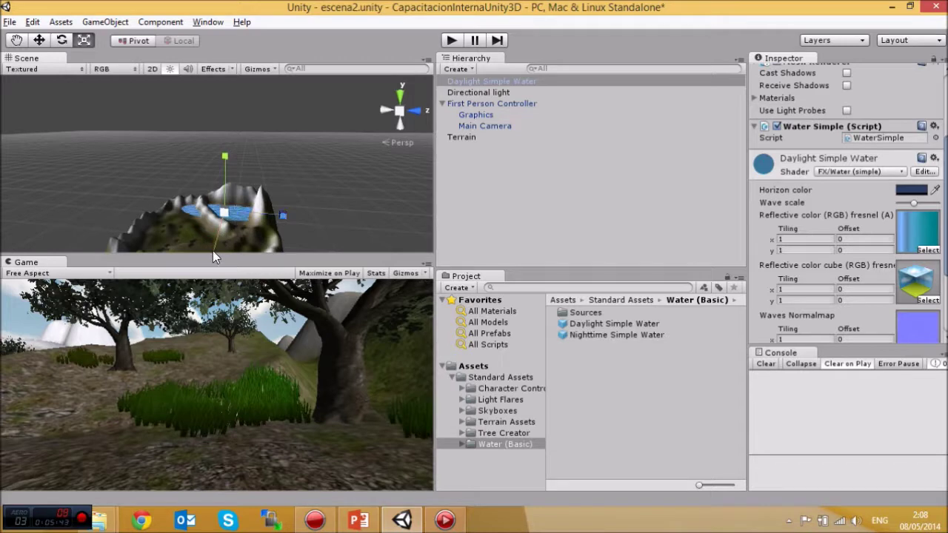
left_click_drag(280, 202, 285, 246, "alt")
left_click_drag(241, 153, 236, 169)
mouse_move(285, 195)
left_mouse_down()
mouse_move(265, 196)
mouse_move(298, 197)
left_mouse_up()
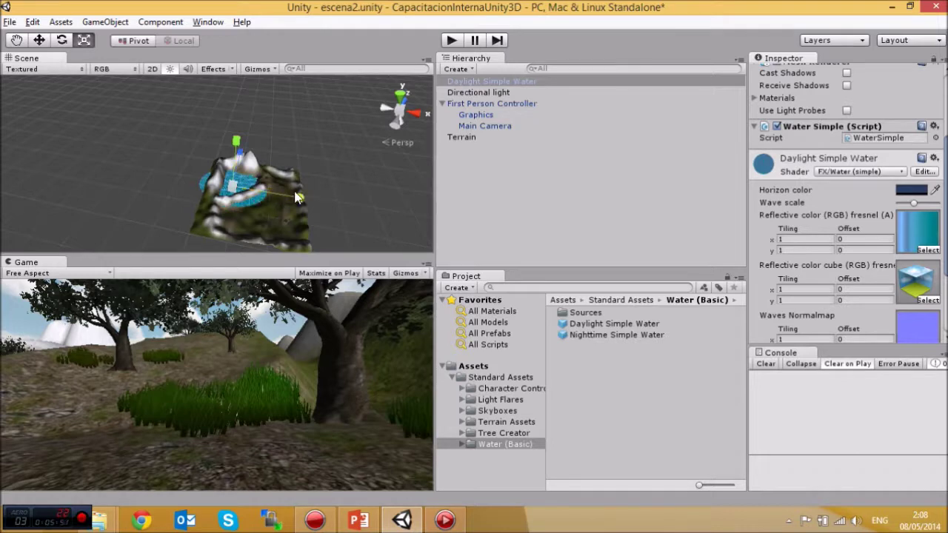
Stretch the water along its Z axis and shift it along the X axis to cover the mountain basin.
left_click(44, 41)
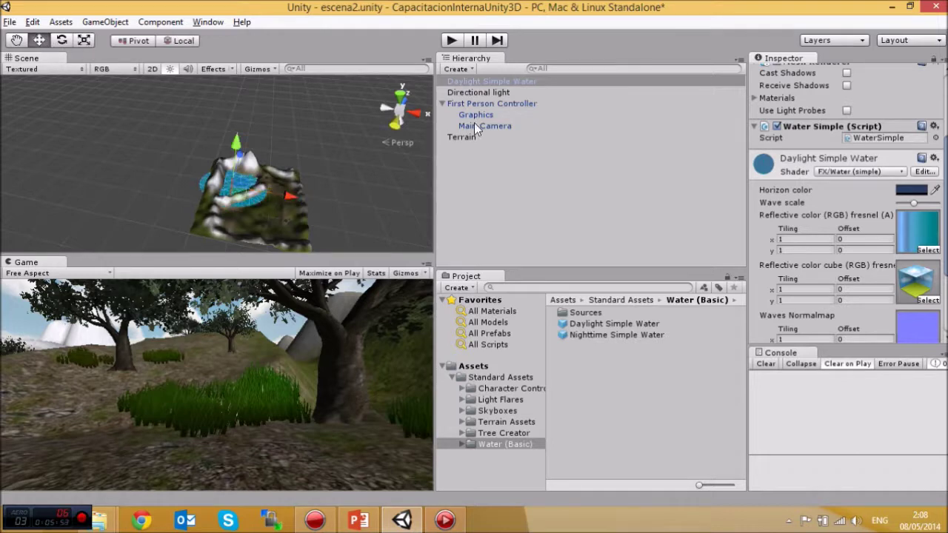
double_click(480, 81)
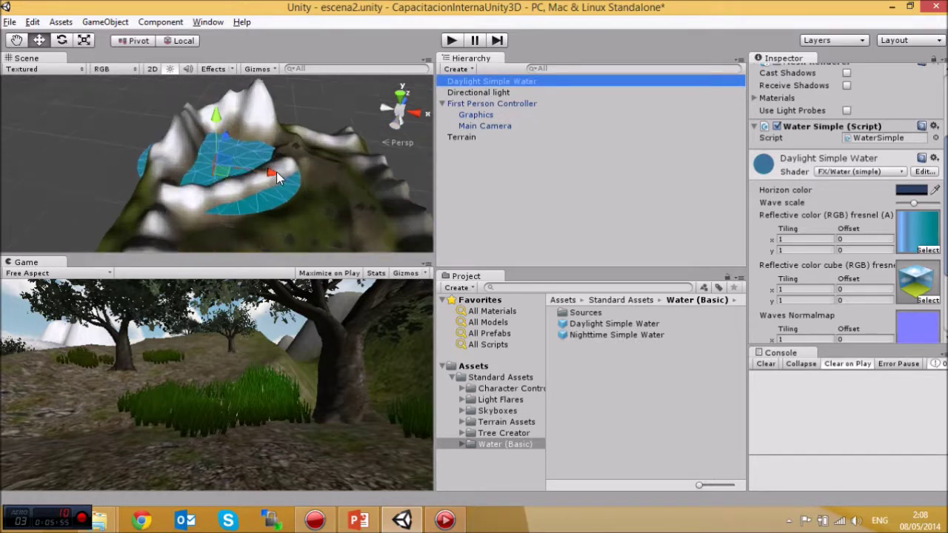
left_click_drag(280, 179, 299, 157, "alt")
key("r")
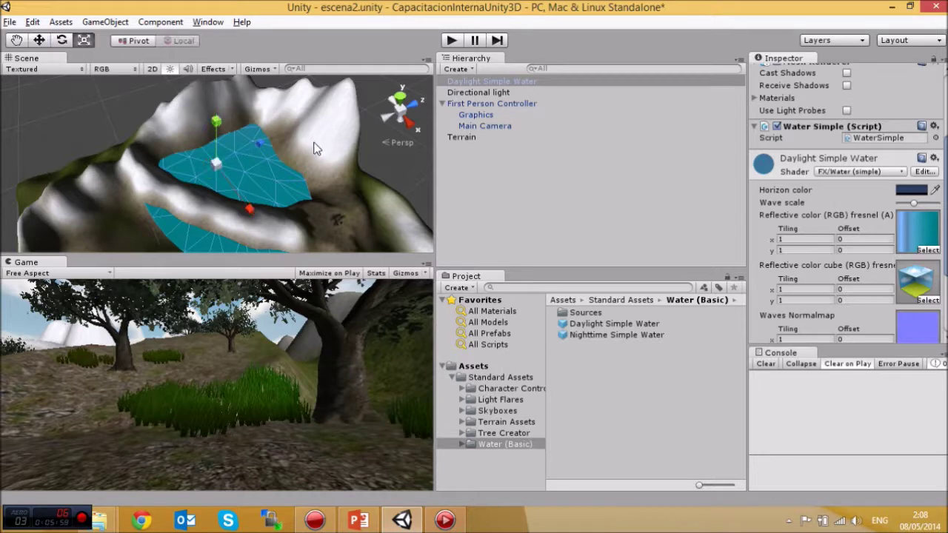
left_click_drag(253, 143, 276, 143)
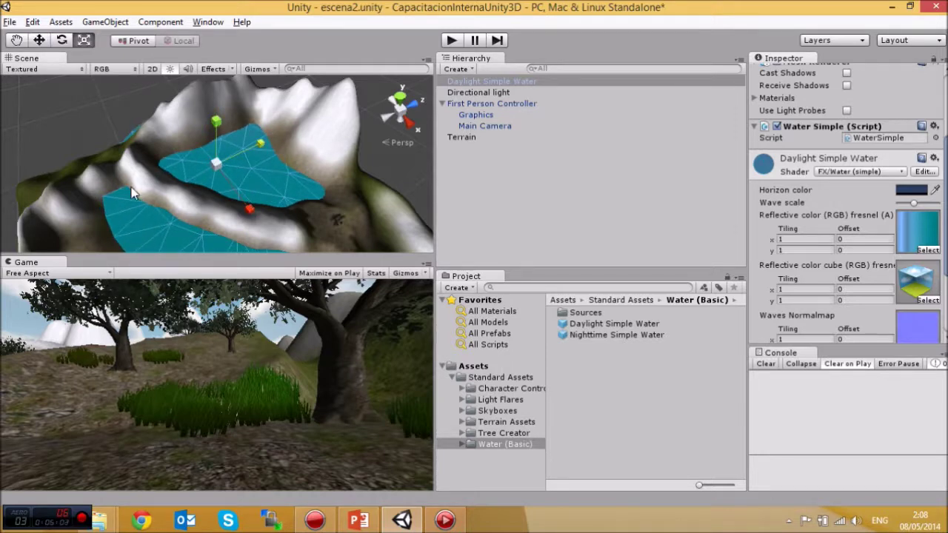
left_click_drag(393, 194, 349, 185, "alt")
left_click_drag(273, 162, 241, 157)
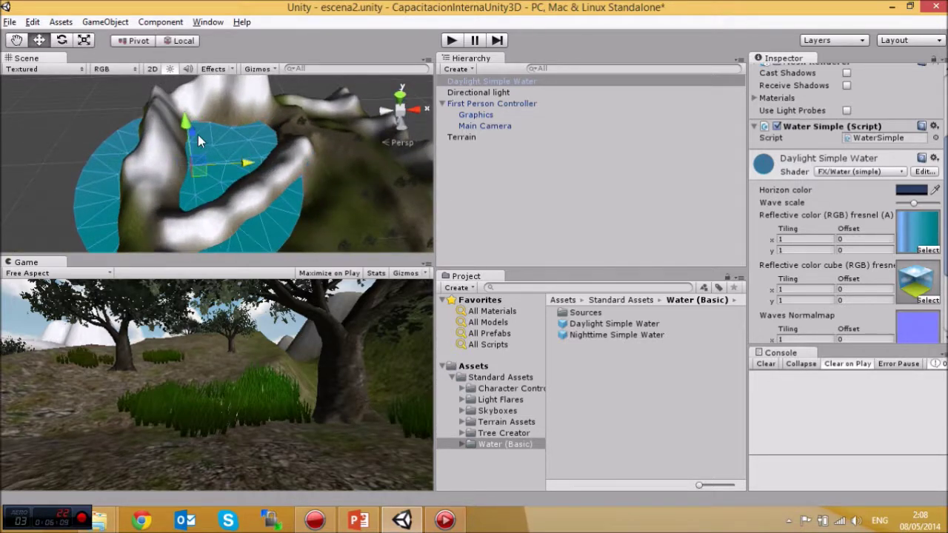
Shrink the water along its Z axis to about 73 and scale its X axis to about 114 to fit the mountain basin.
left_click_drag(198, 135, 289, 140)
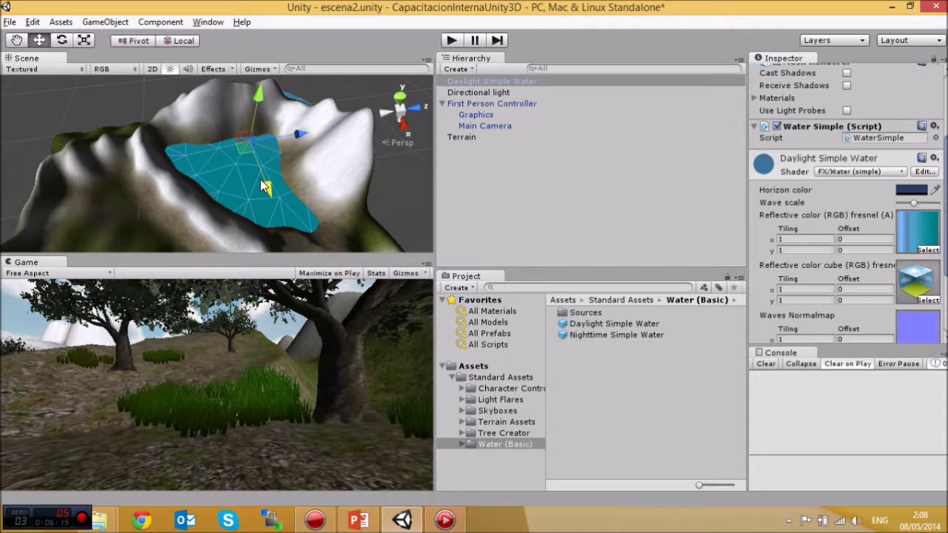
left_click_drag(333, 198, 190, 166, "alt")
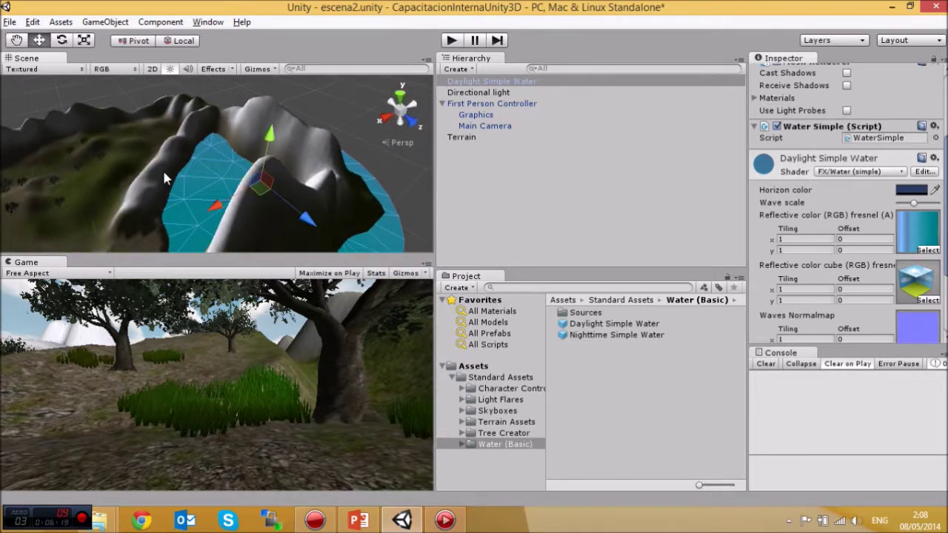
scroll(326, 173, "down", 4)
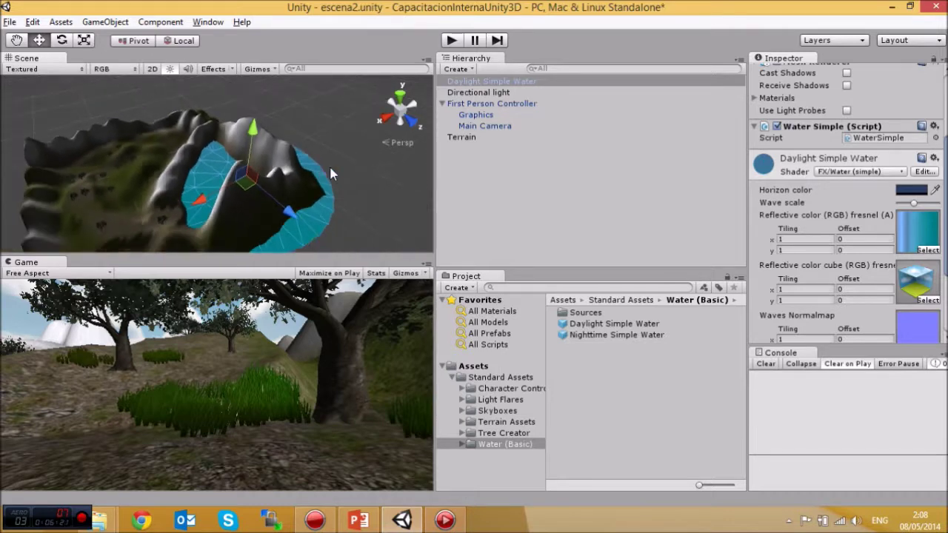
scroll(331, 180, "down", 2)
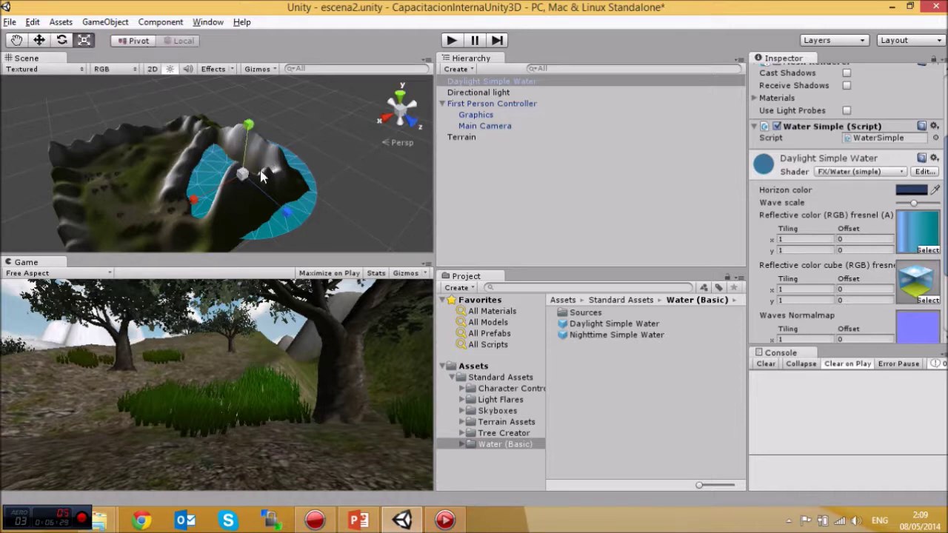
left_click_drag(285, 212, 271, 210)
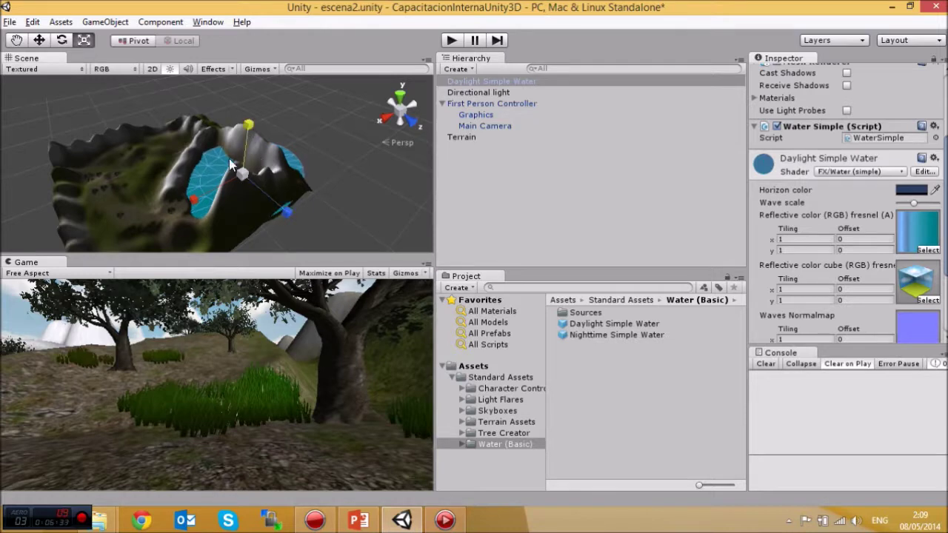
left_click_drag(195, 216, 360, 226, "alt")
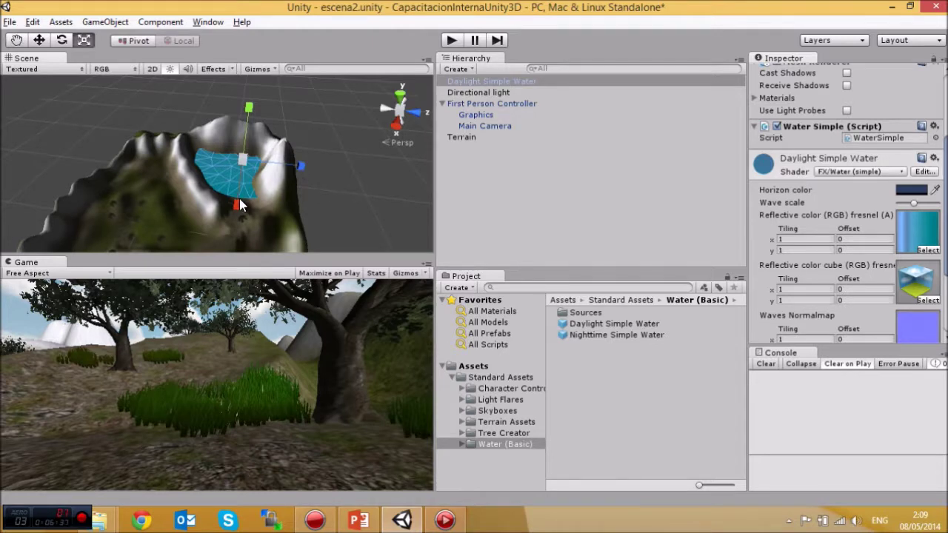
left_click_drag(236, 201, 235, 218)
Rotate the Daylight Simple Water about its Y axis to about -52 degrees to align it with the basin.
left_click_drag(296, 169, 160, 141, "alt")
left_click_drag(305, 181, 223, 134, "alt")
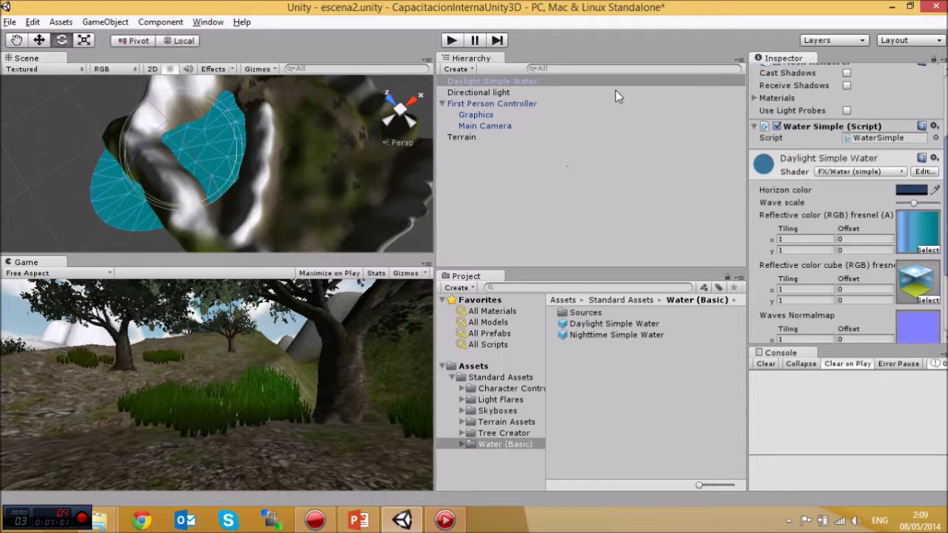
scroll(834, 186, "up", 5)
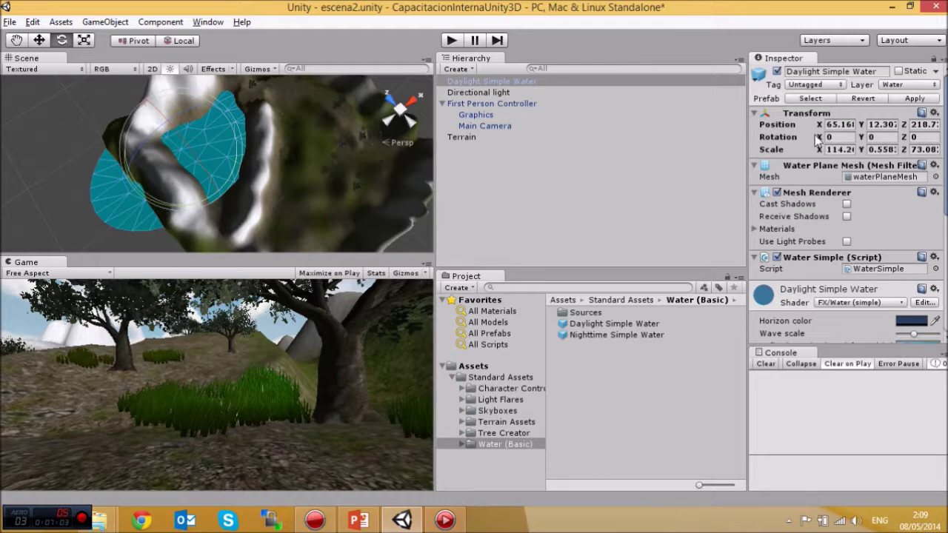
left_click_drag(59, 152, 650, 233)
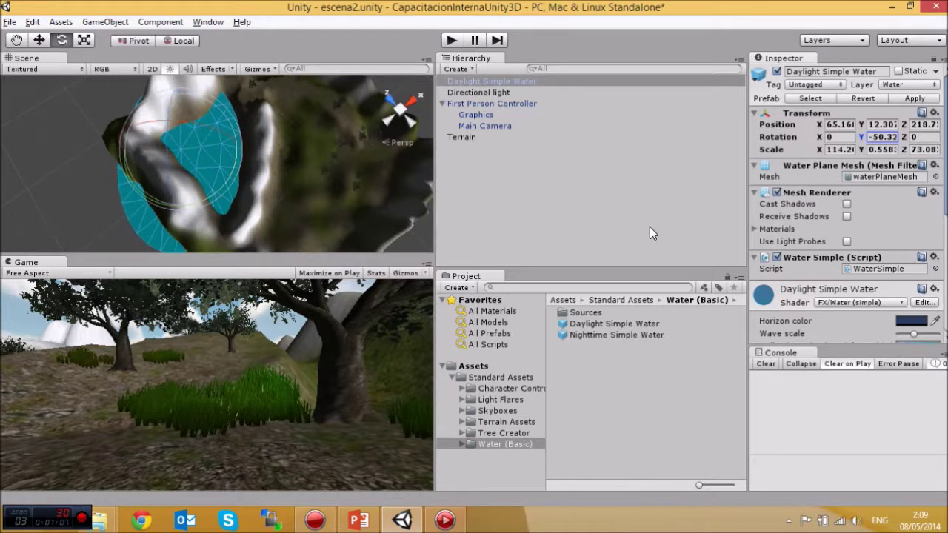
Move the water to about X 86.9, Z 202 and reduce its X scale to about 100 so it fits between the mountains.
left_click(38, 40)
left_click_drag(126, 149, 288, 168)
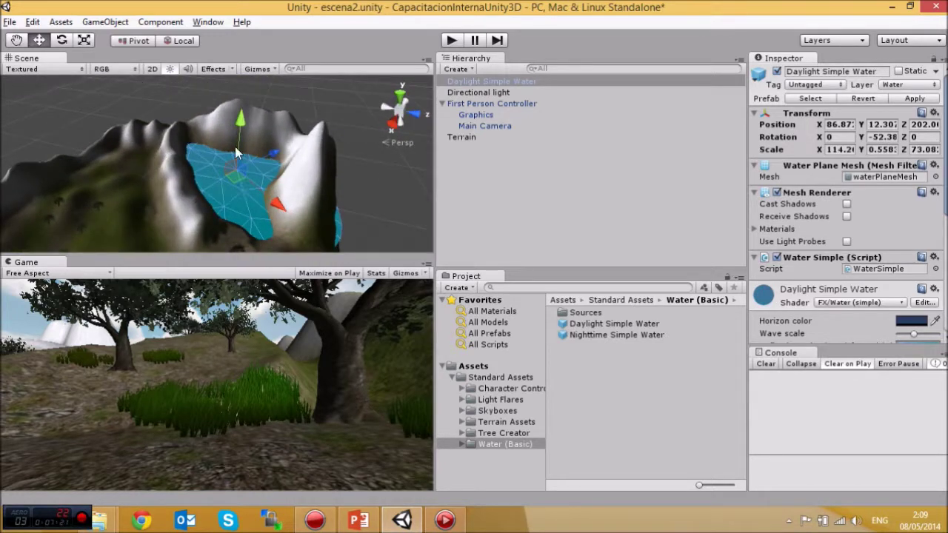
left_click_drag(277, 206, 191, 171)
scroll(222, 176, "up", 5)
left_click_drag(127, 141, 220, 281, "alt")
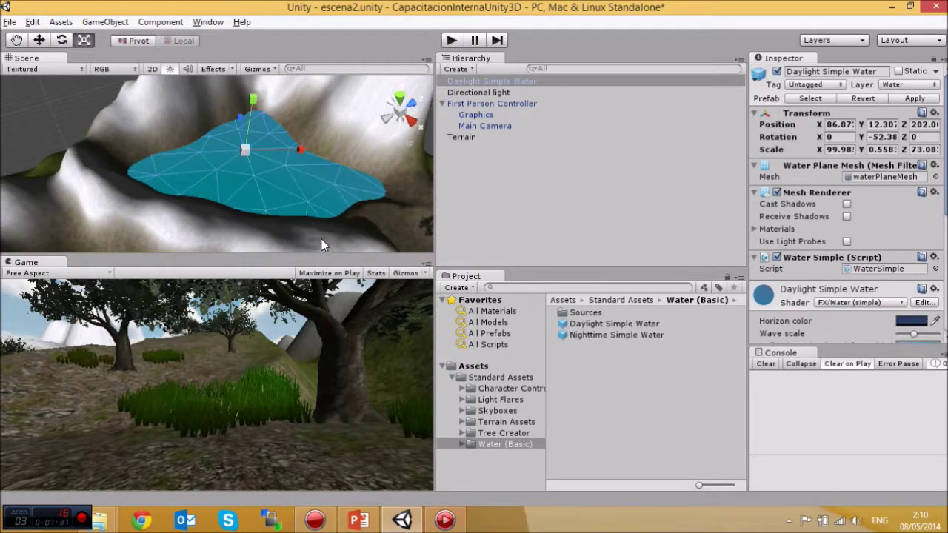
left_click_drag(322, 245, 320, 224, "alt")
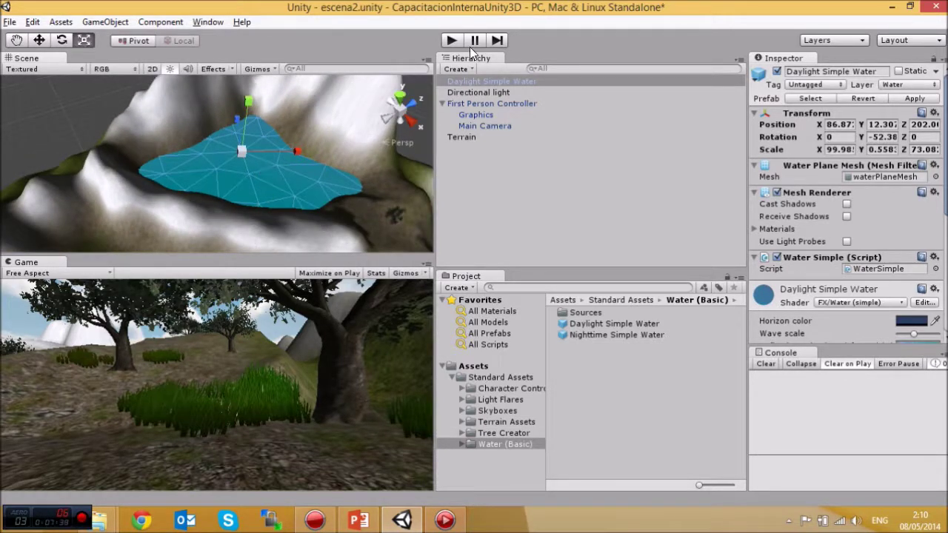
Run the scene in play mode and walk the first-person character across the terrain to the lake's shore to inspect the water.
left_click(452, 40)
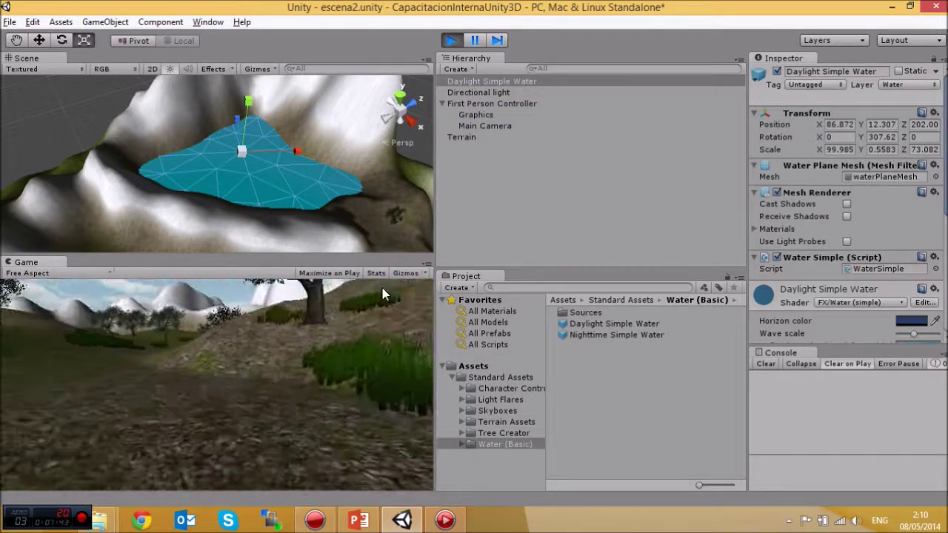
key("w")
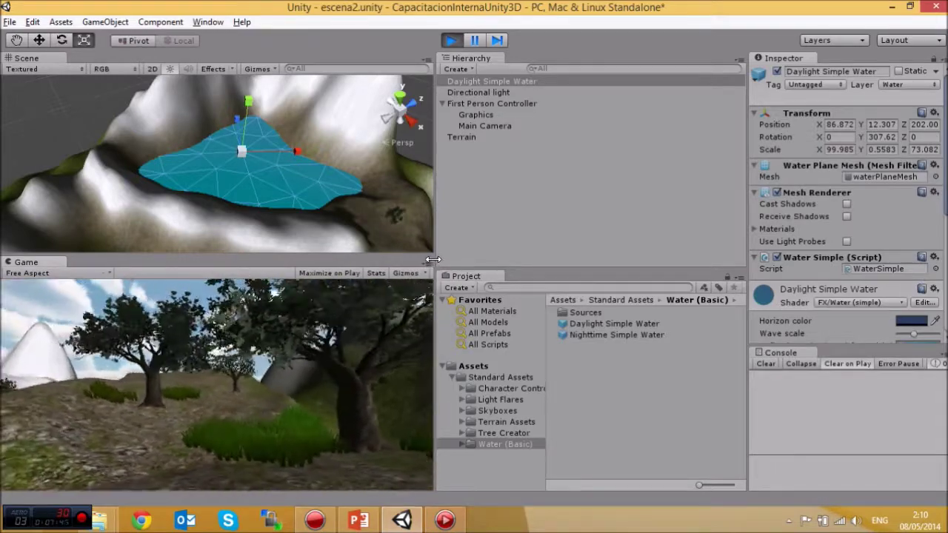
key("w")
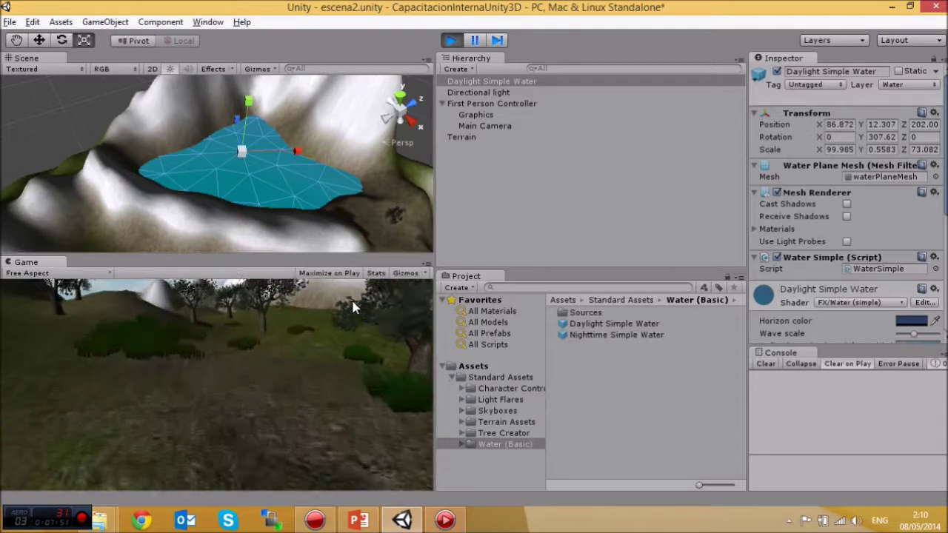
key("w")
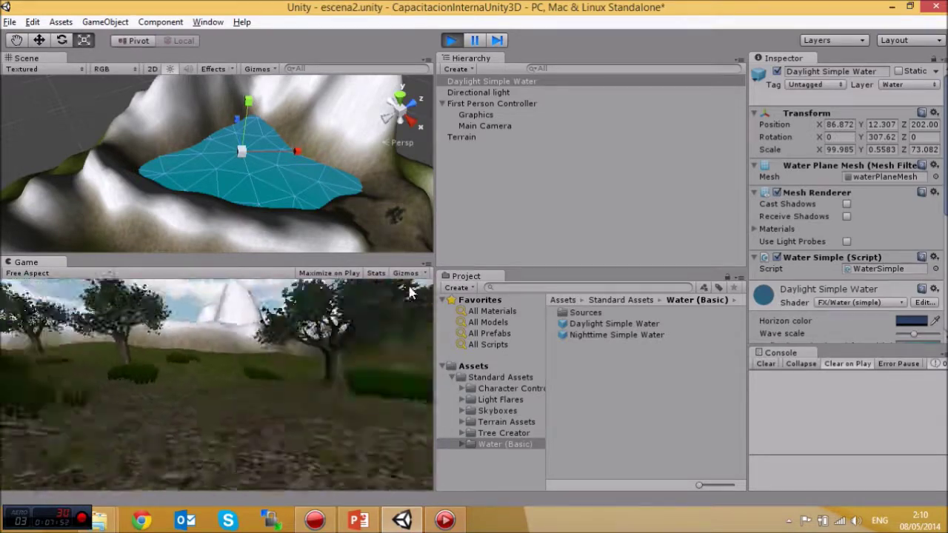
key("w")
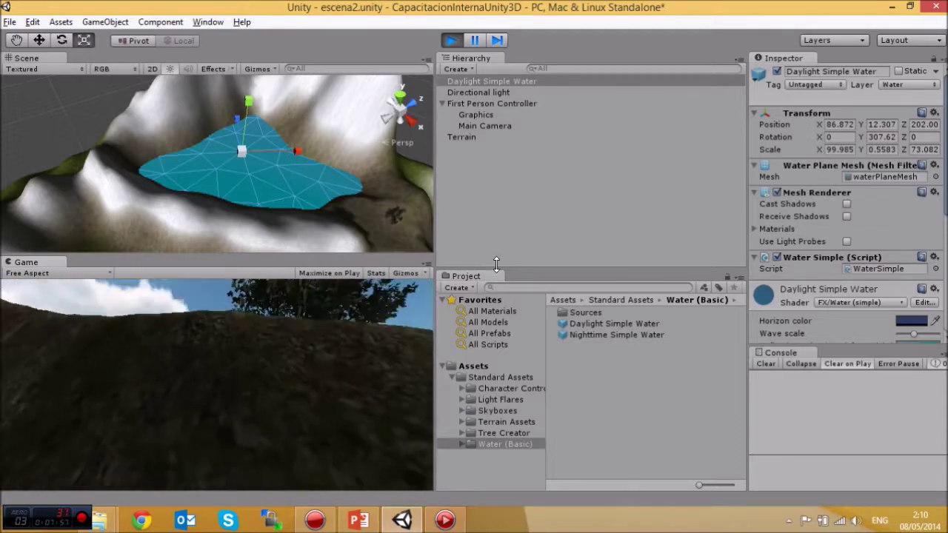
key("w")
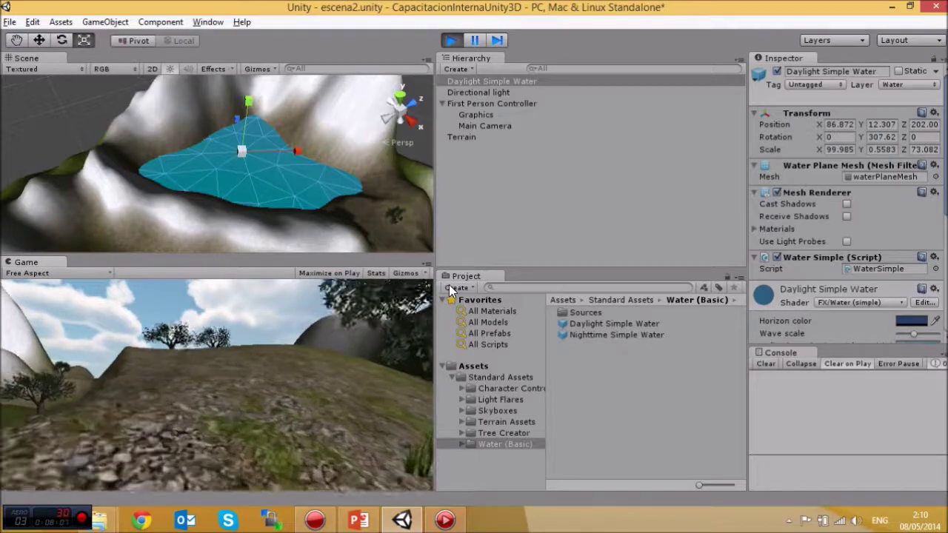
key("w")
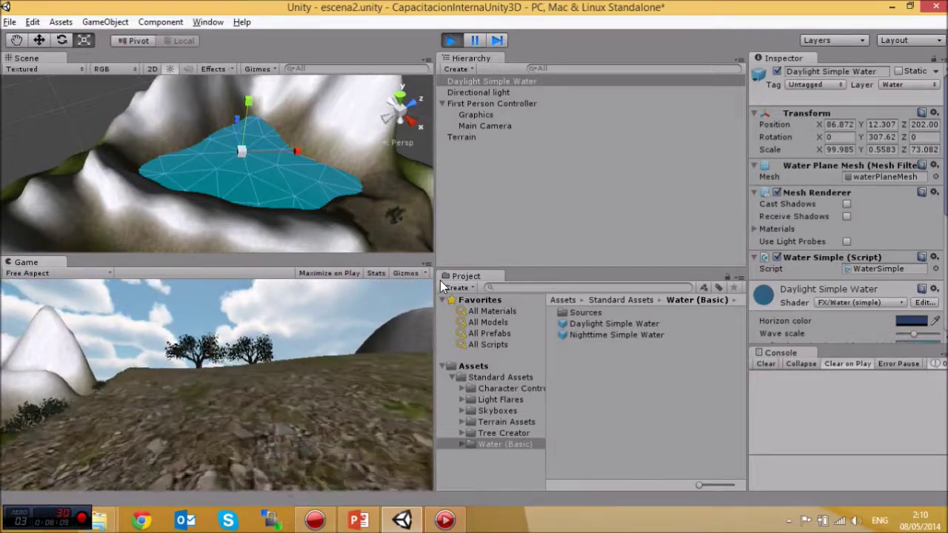
key("w")
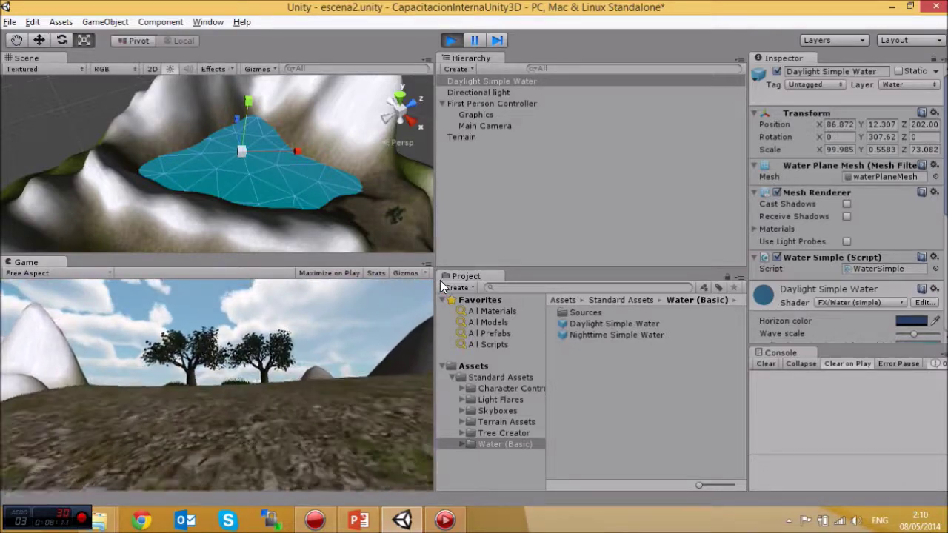
key("w")
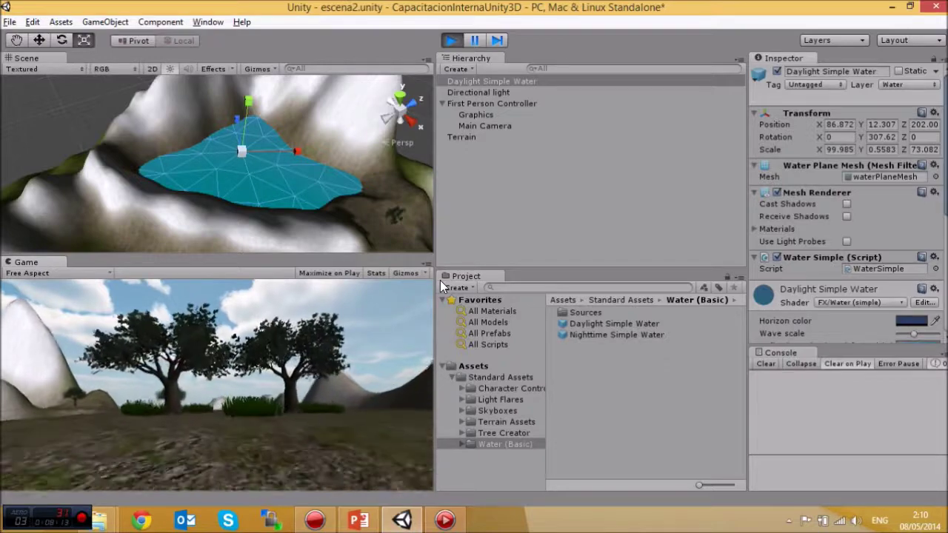
key("w")
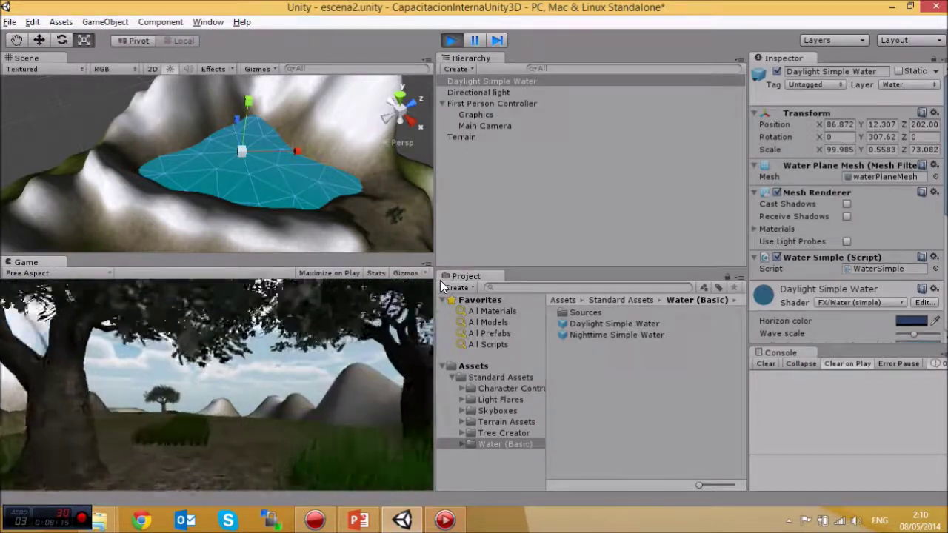
key("w")
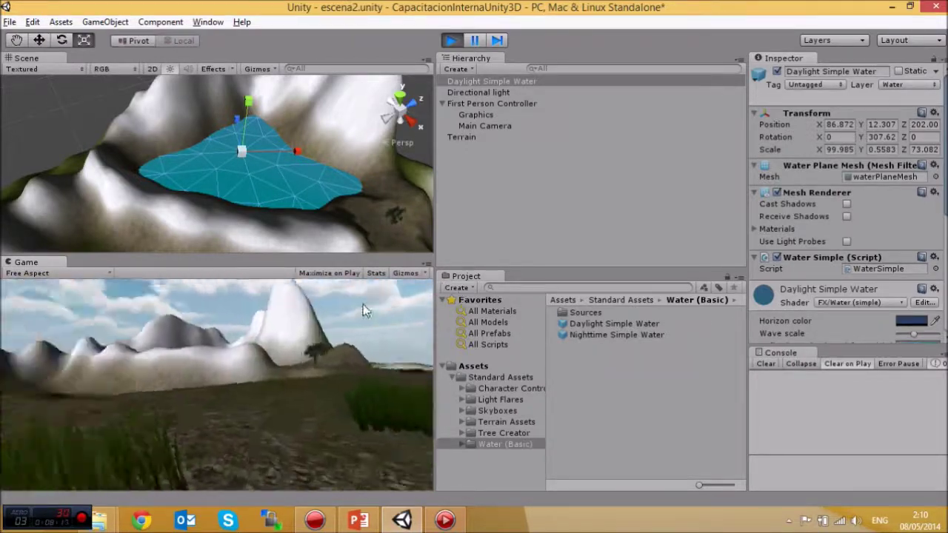
key("w")
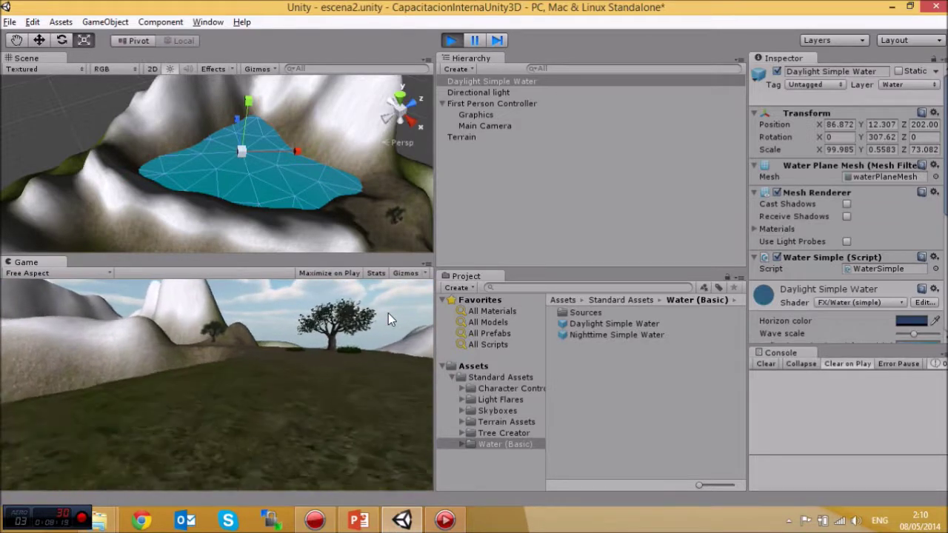
key("w")
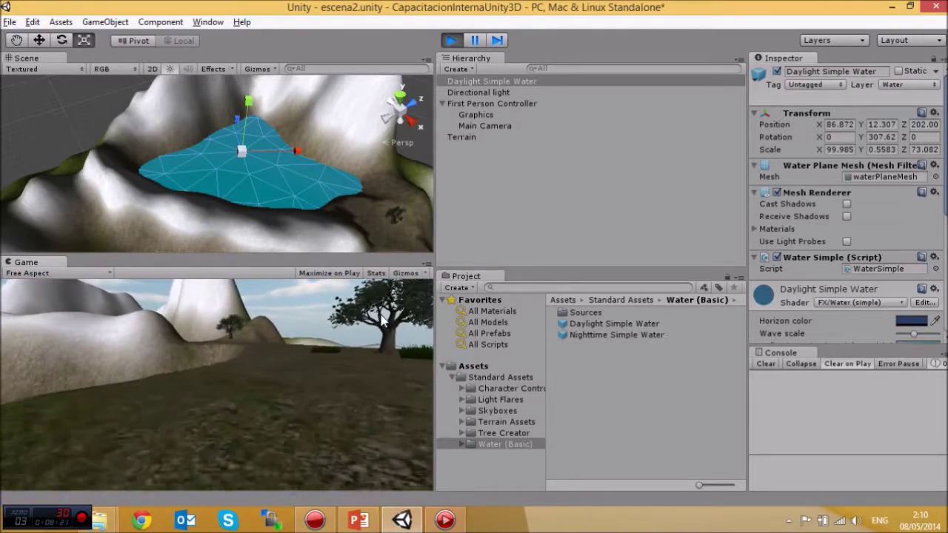
key("w")
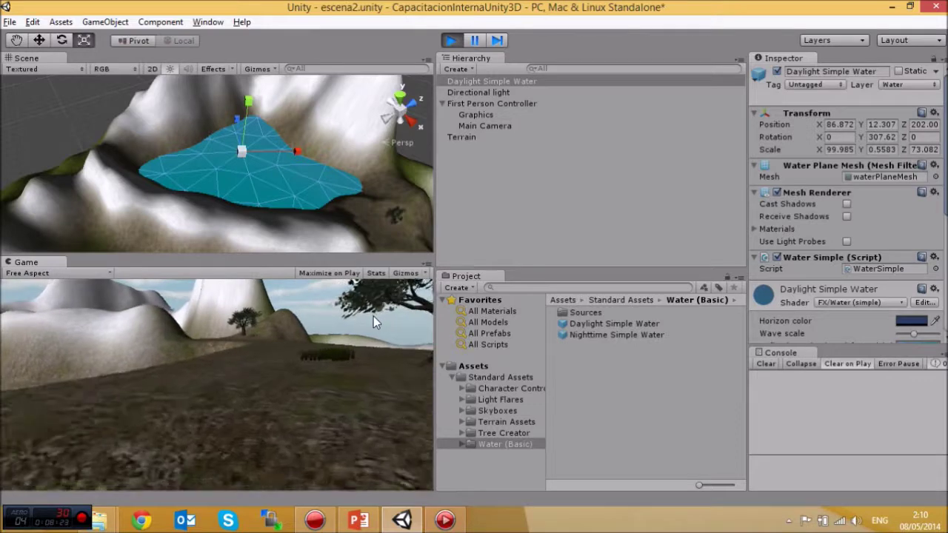
key("w")
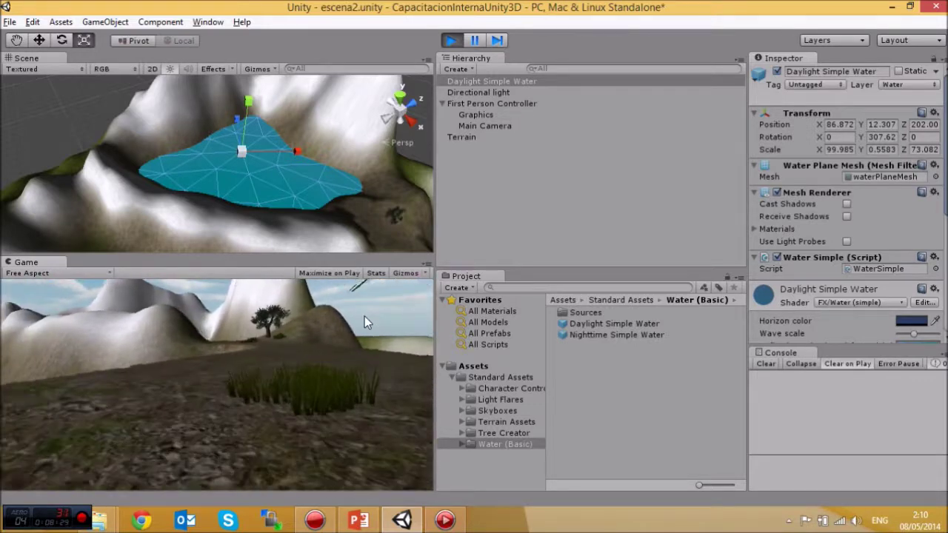
key("w")
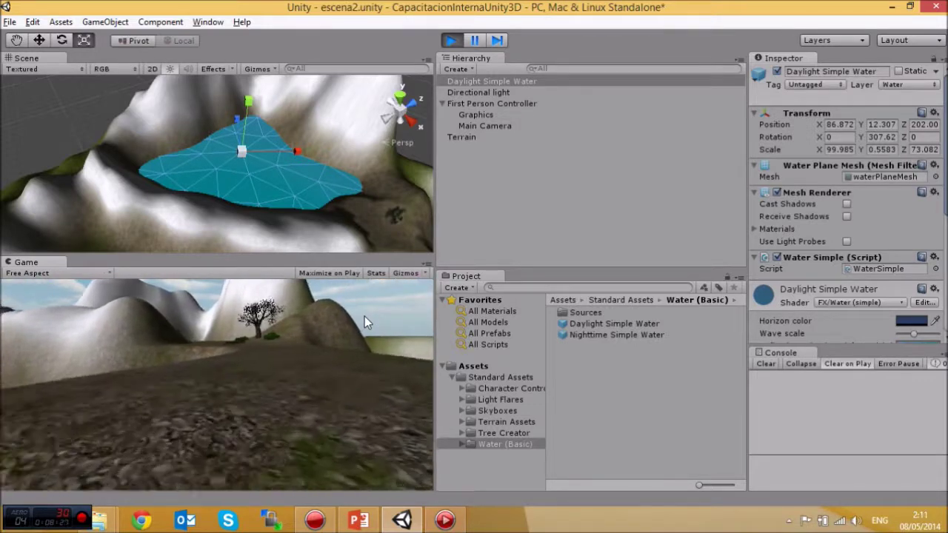
key("w")
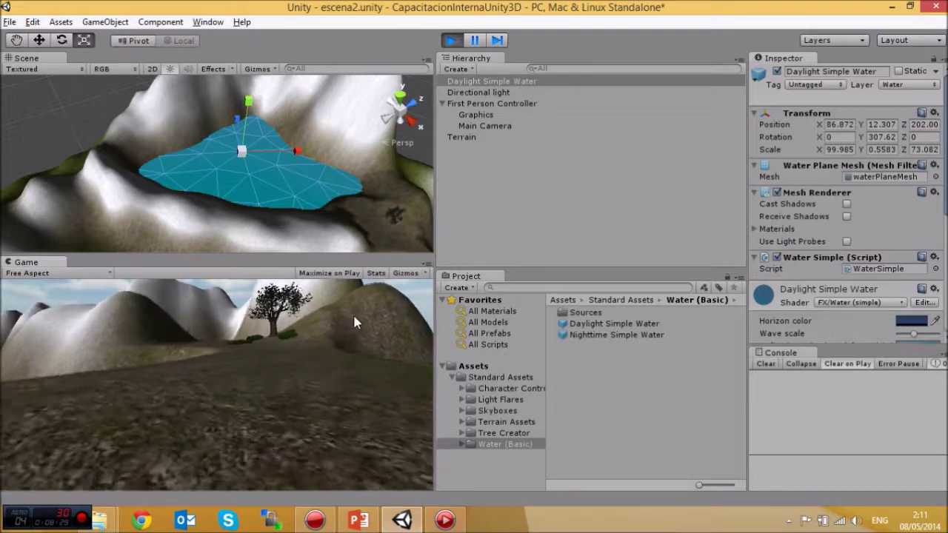
key("w")
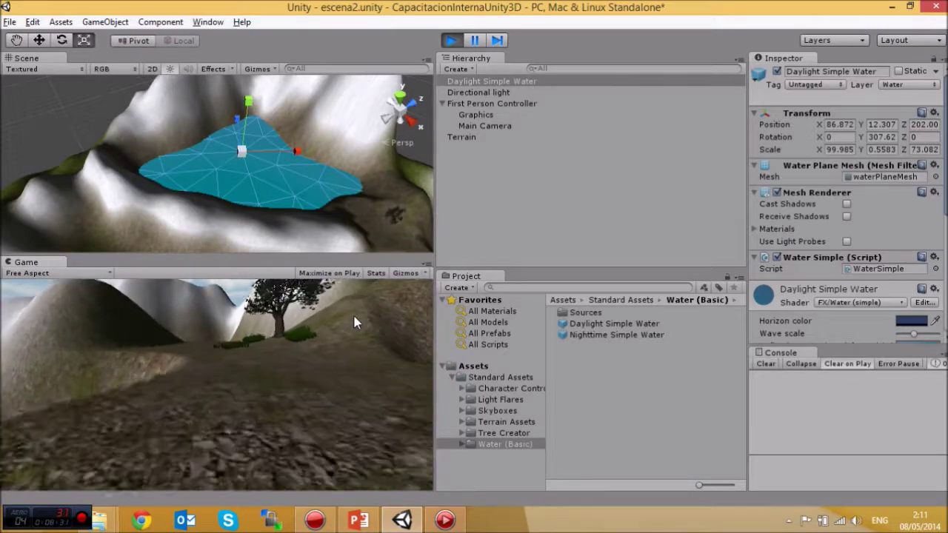
key("w")
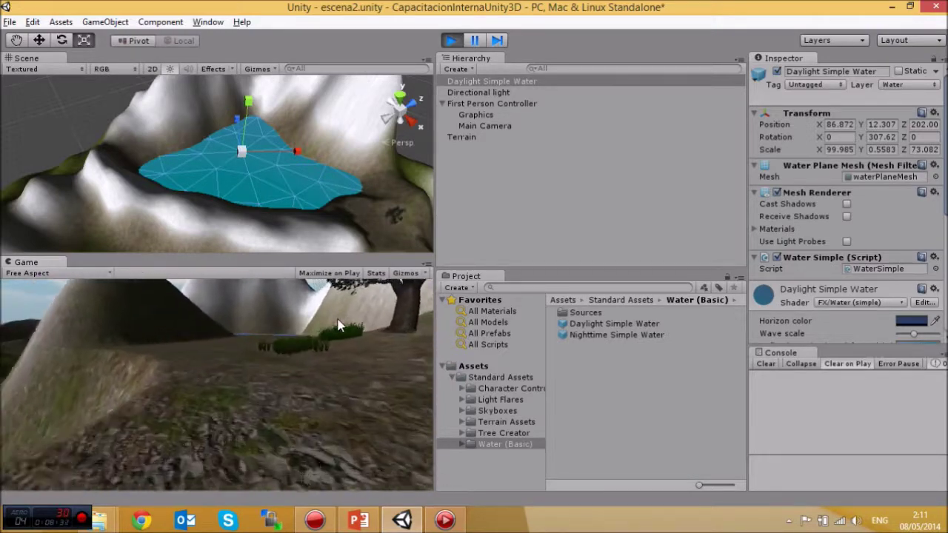
key("w")
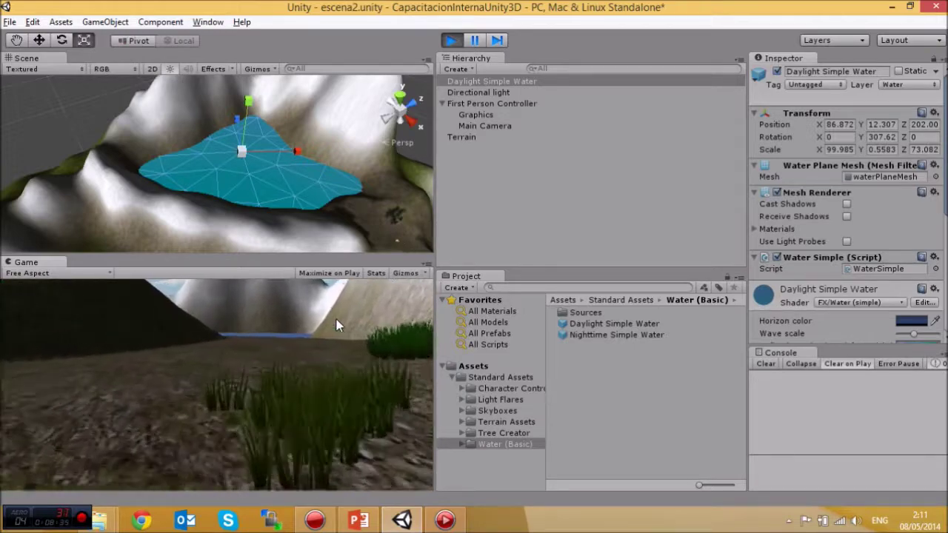
key("w")
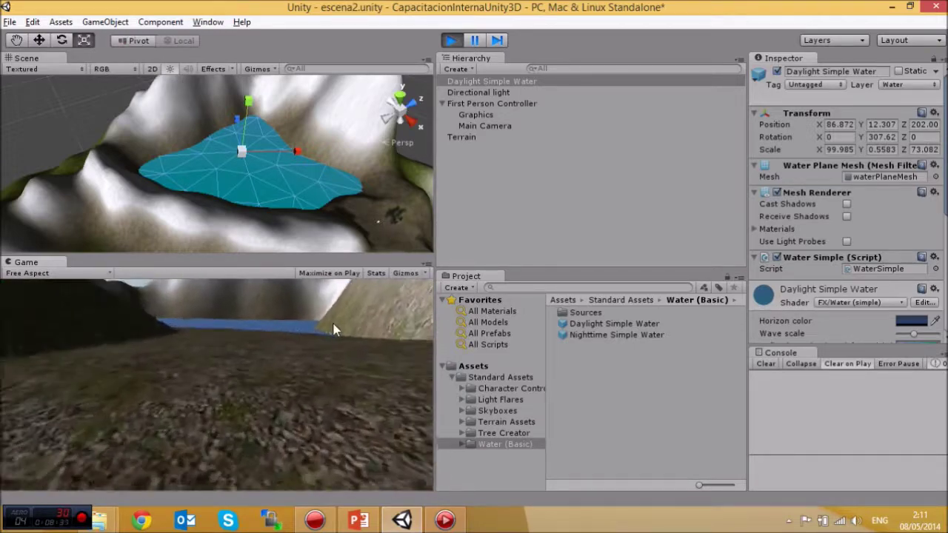
key("w")
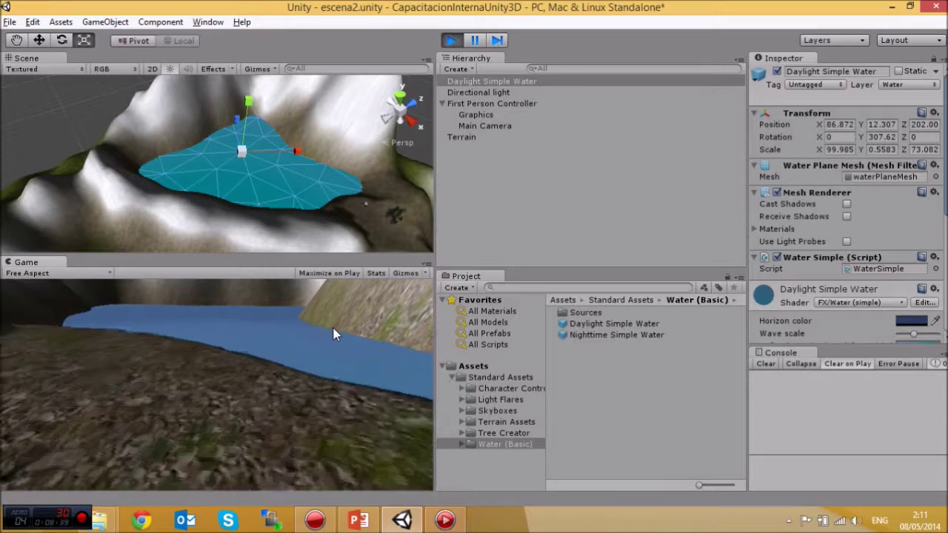
key("w")
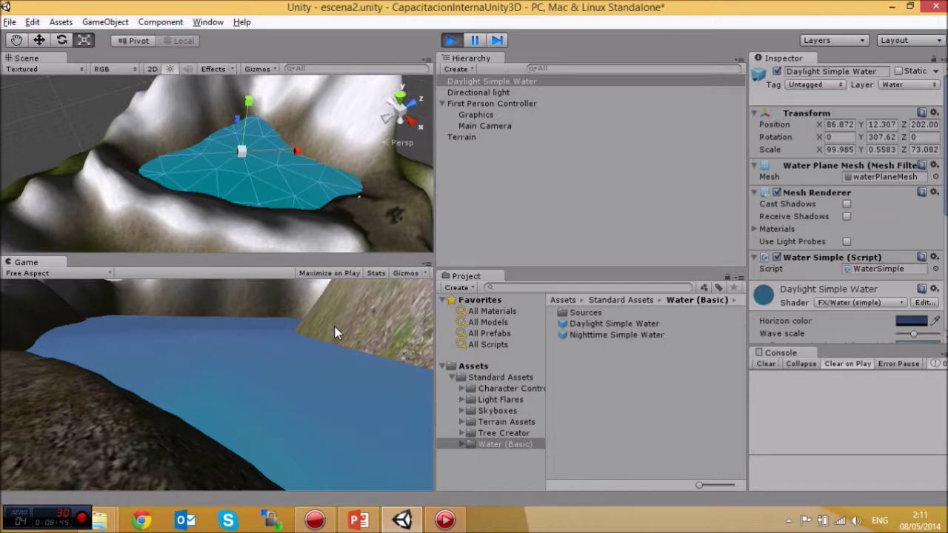
Walk the first-person character along the shore and into the lake to inspect the water from above and below.
key("w")
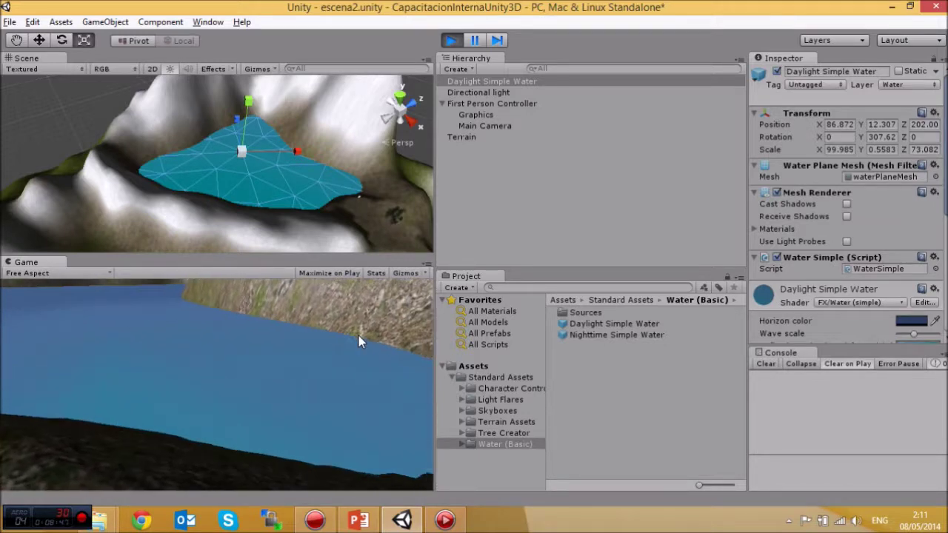
key("w")
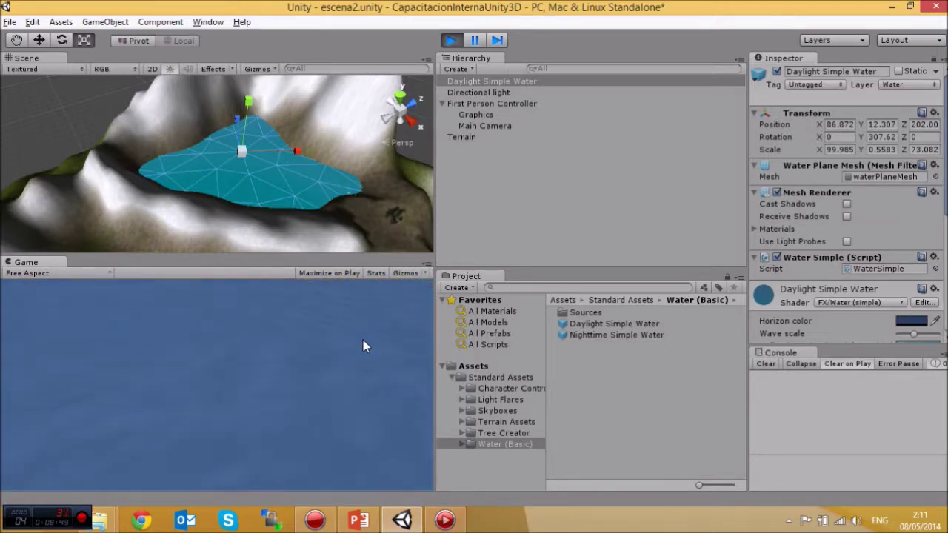
key("w")
key("w")
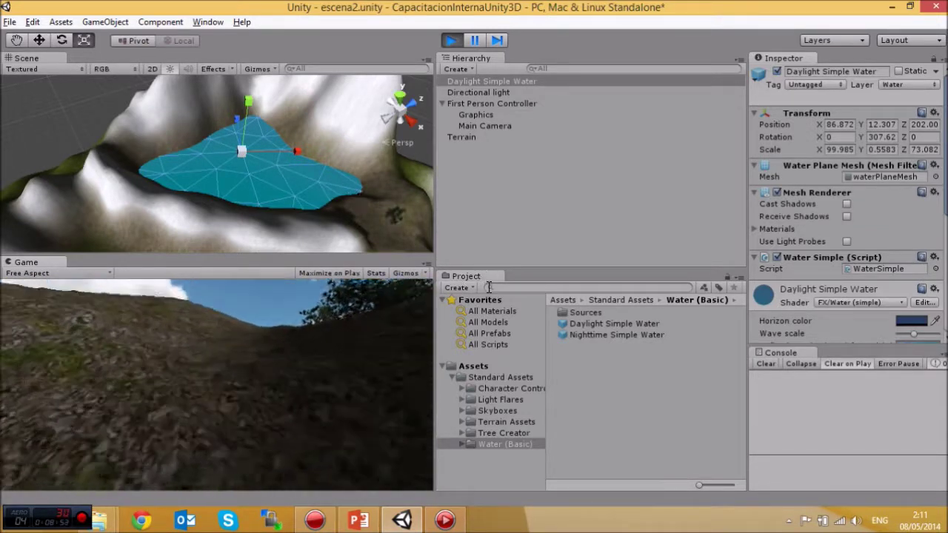
key("w")
key("w")
key("w")
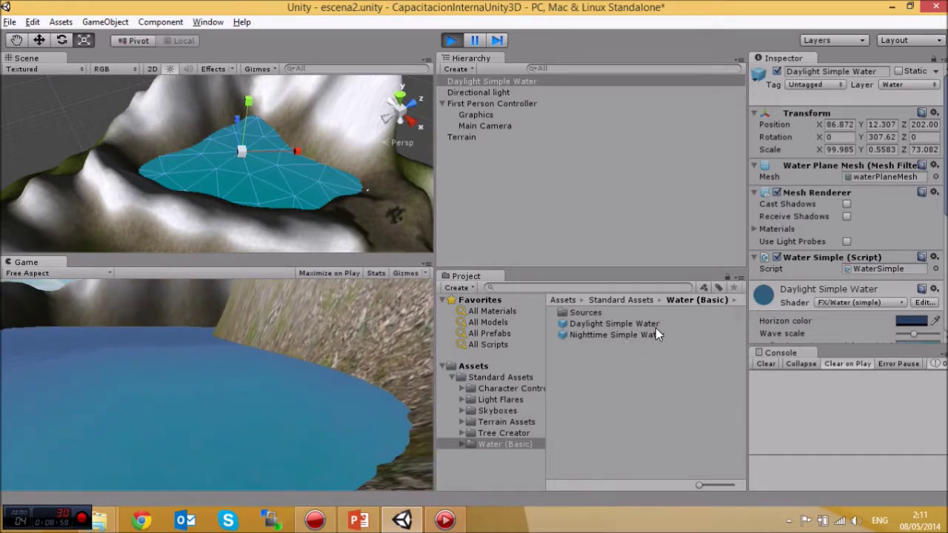
key("s")
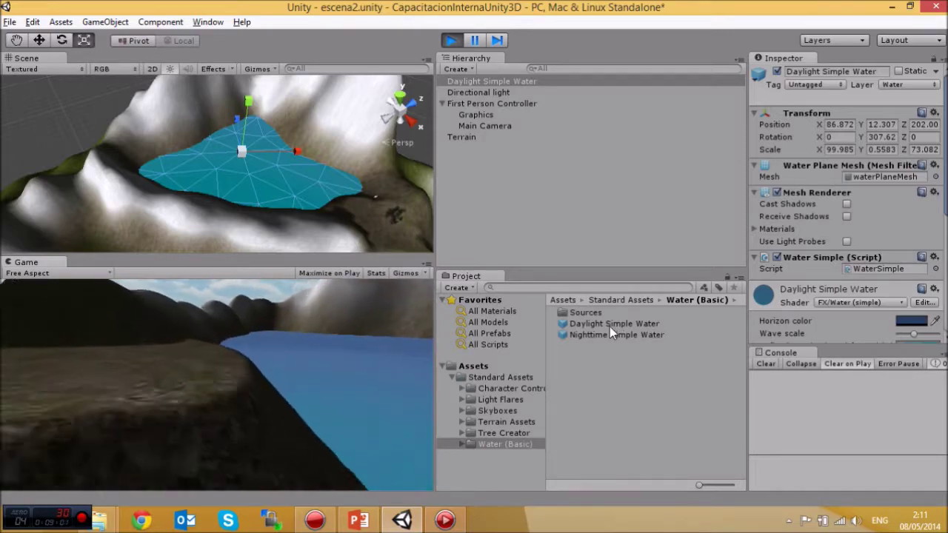
Walk the character away from the lake across the grassy terrain, view the water from a distance, and stop play mode.
key("w")
key("w")
key("w")
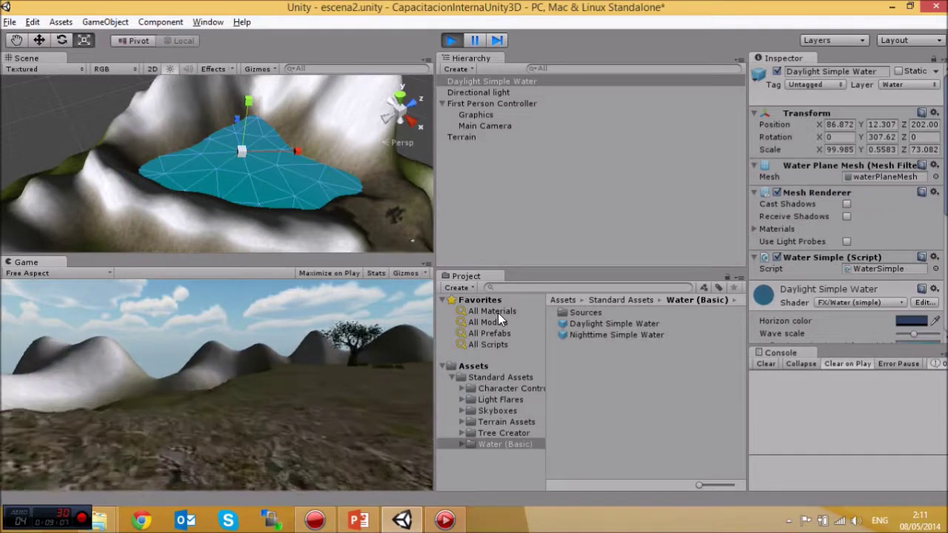
key("w")
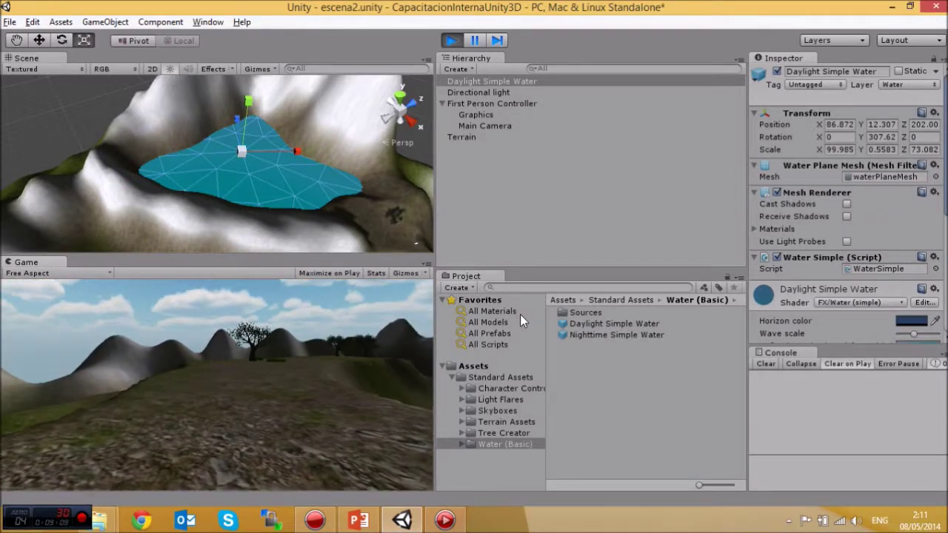
key("w")
key("w")
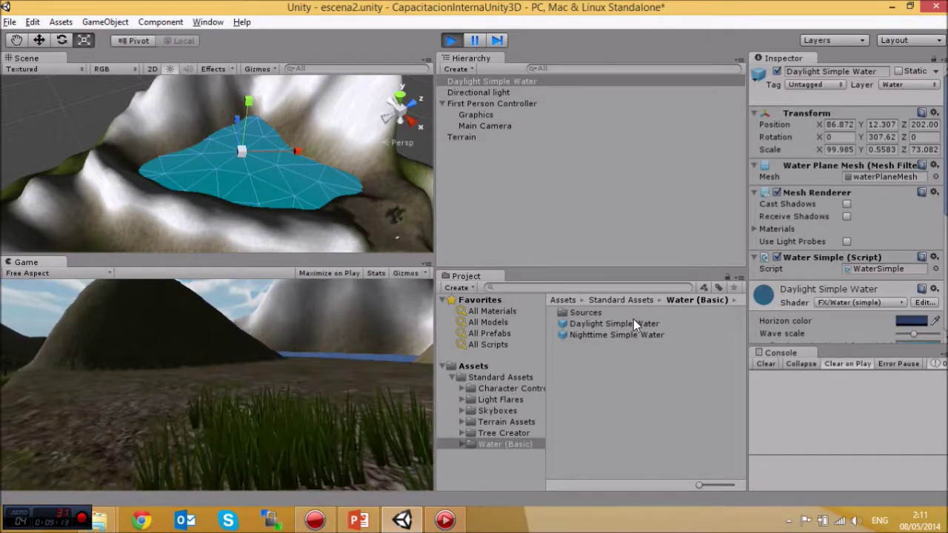
key("w")
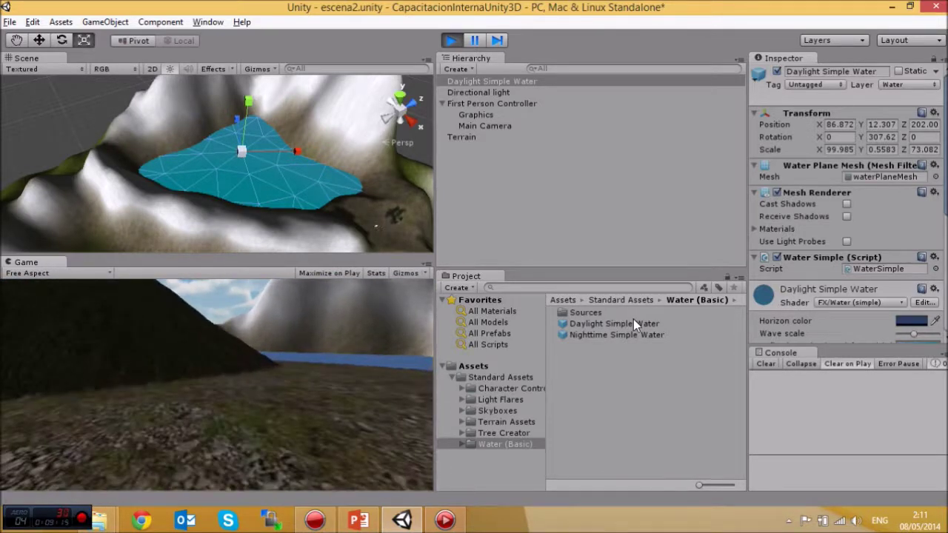
left_click(451, 40)
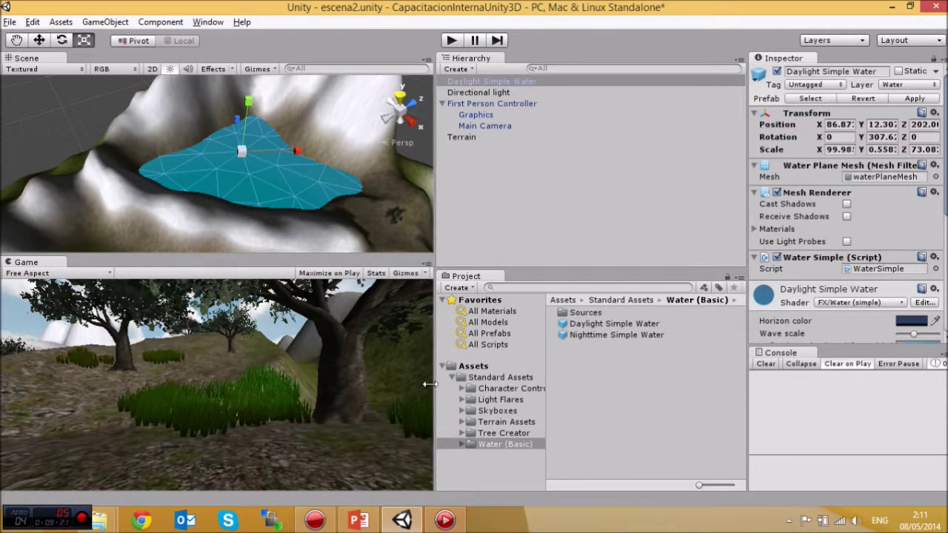
Close the CapacitacionInternaUnity3D folder window and import the 02 A Chance Meeting audio file from the Capacitacion folder into the project's Assets folder.
mouse_move(113, 524)
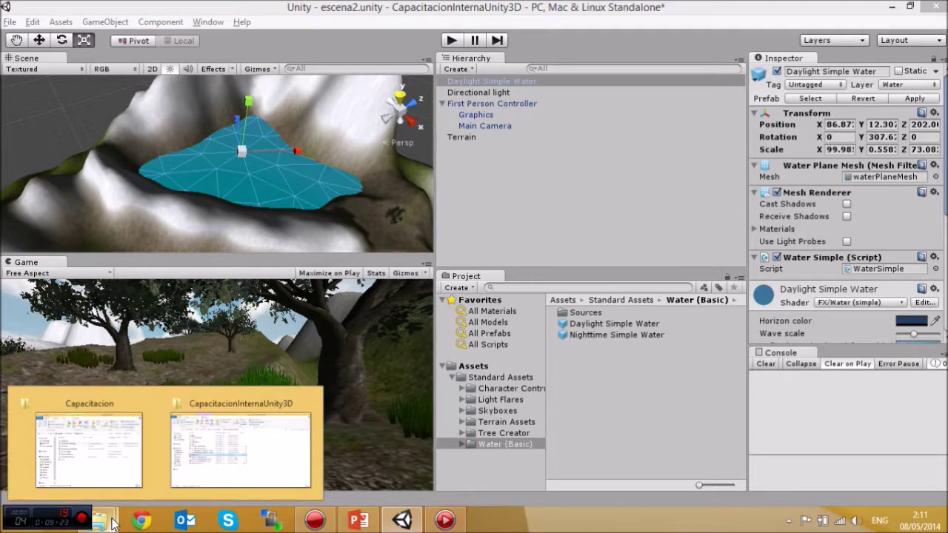
mouse_move(306, 408)
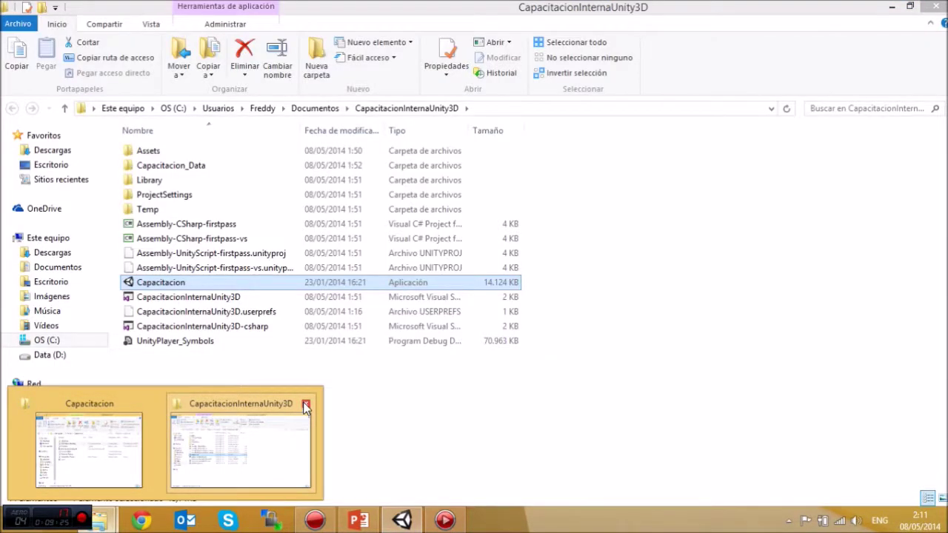
left_click(306, 405)
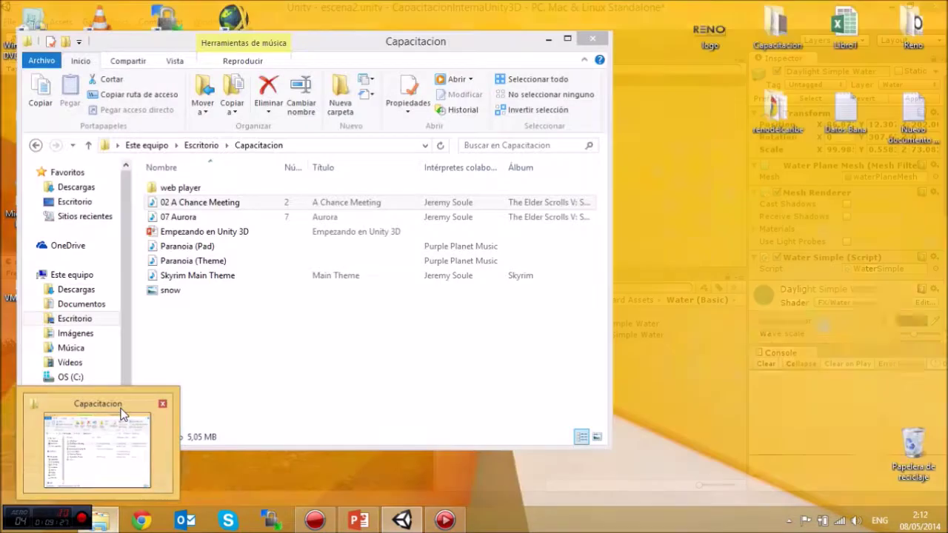
left_click(122, 409)
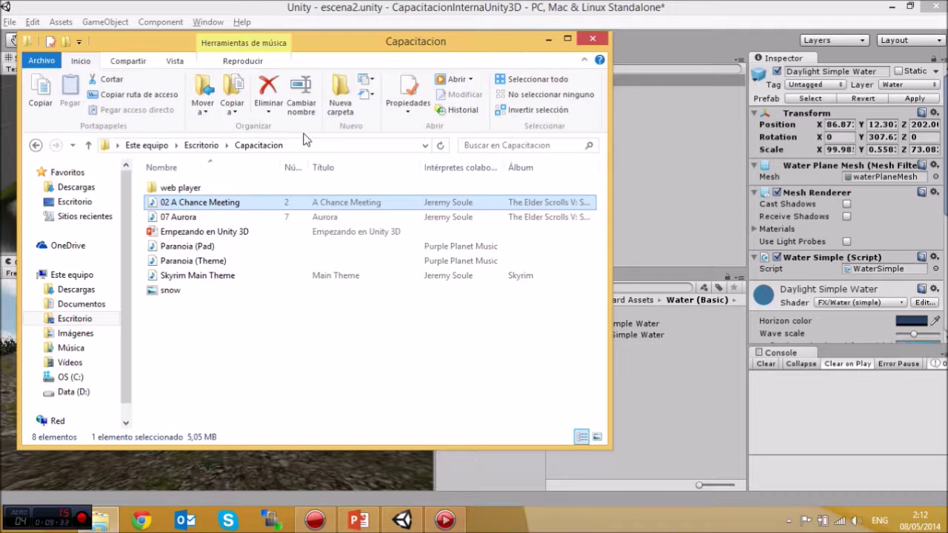
left_click_drag(511, 46, 298, 46)
left_click(477, 366)
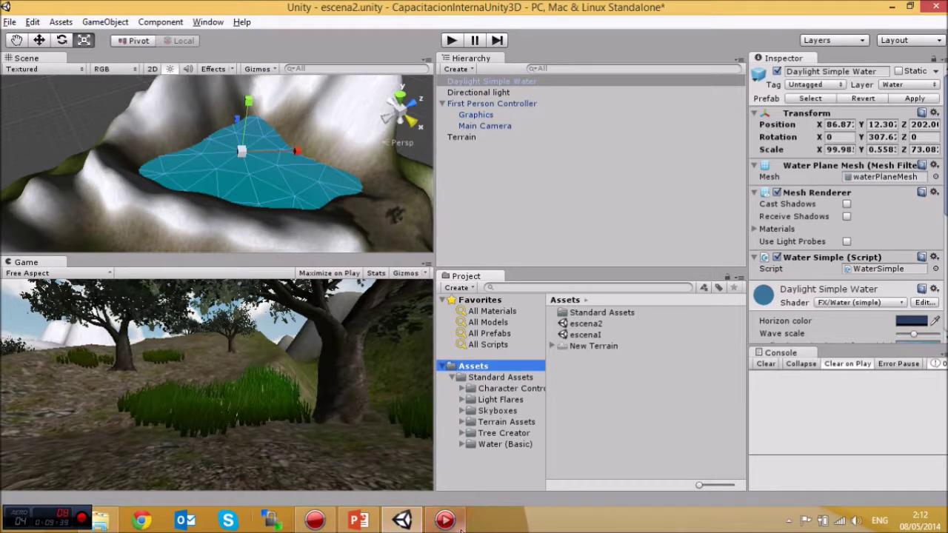
left_click(110, 522)
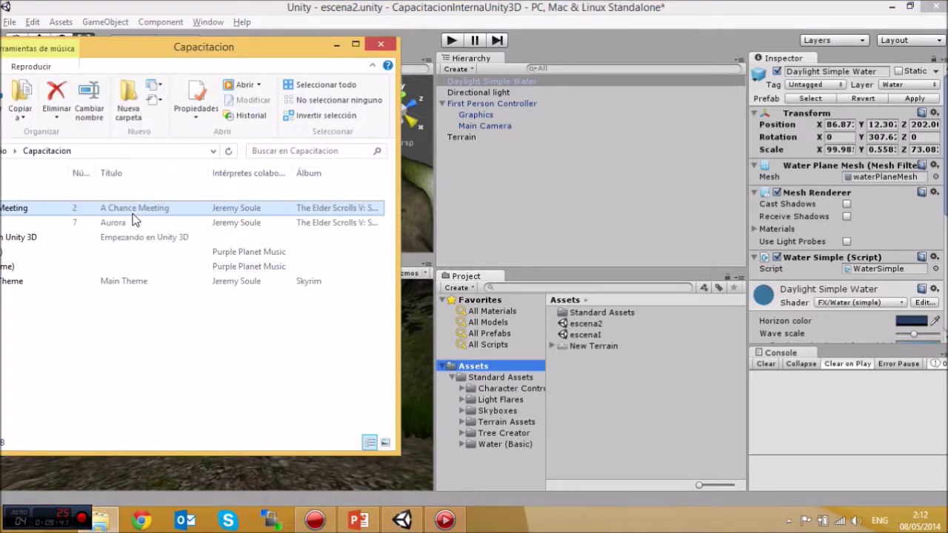
left_click_drag(31, 206, 600, 395)
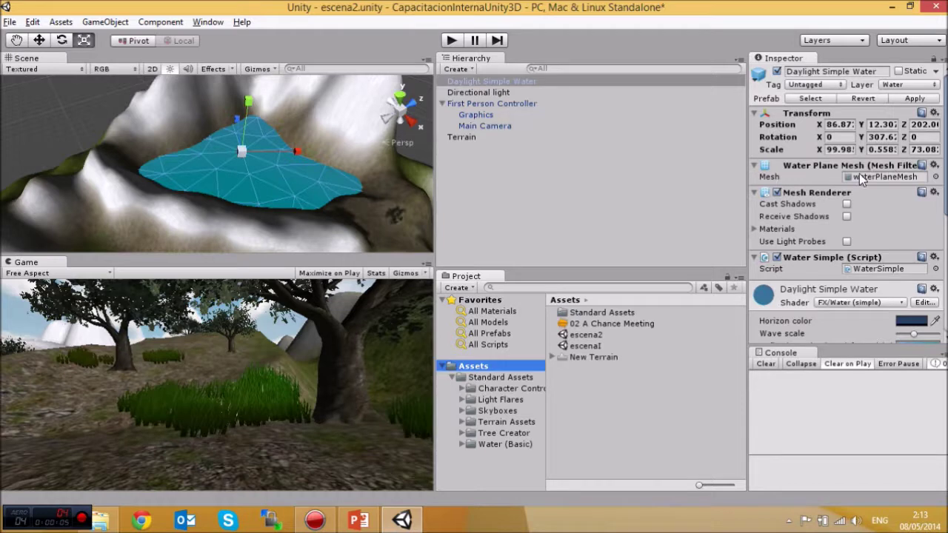
Review the import settings of the 02 A Chance Meeting audio clip, keeping 3D Sound enabled.
left_click(620, 325)
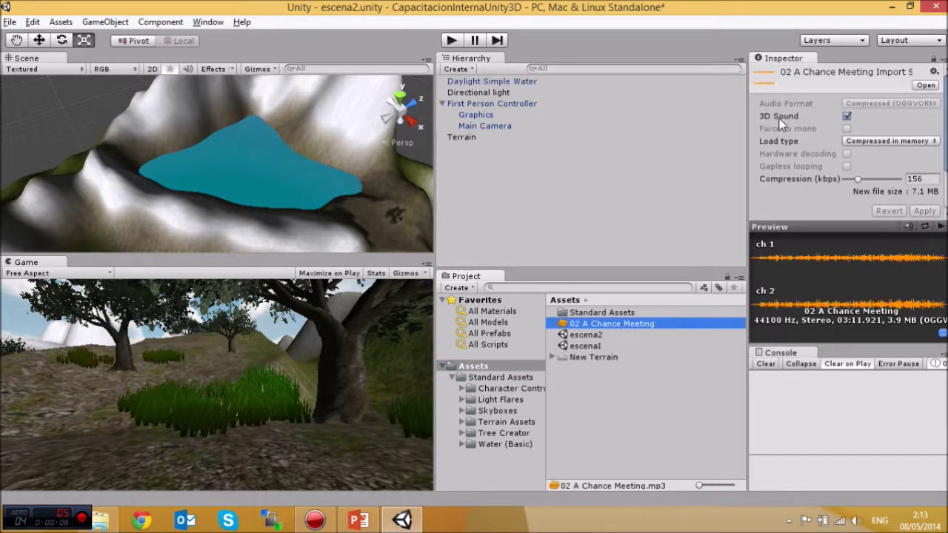
left_click(846, 116)
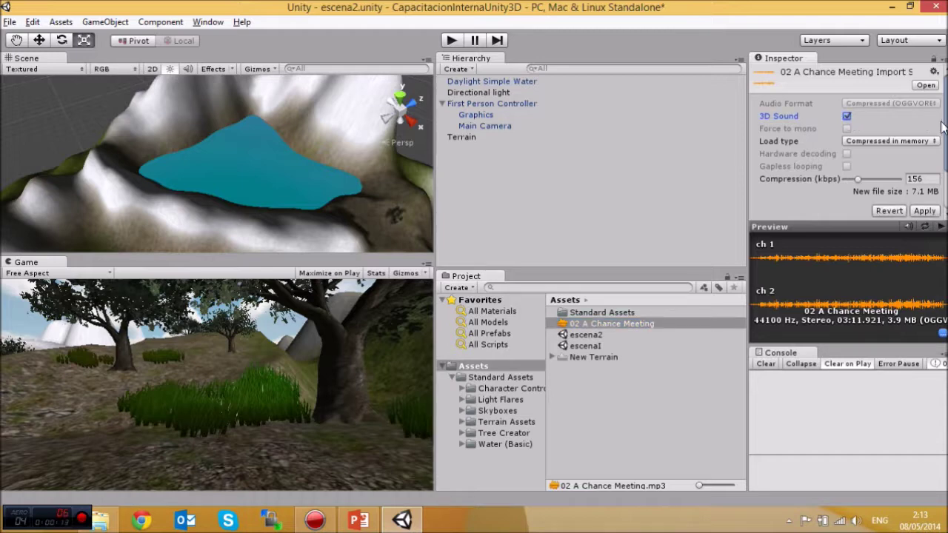
scroll(942, 128, "down", 3)
scroll(937, 119, "up", 3)
Attach the 02 A Chance Meeting clip to the Main Camera and apply the clip's pending import settings.
left_click_drag(589, 322, 496, 124)
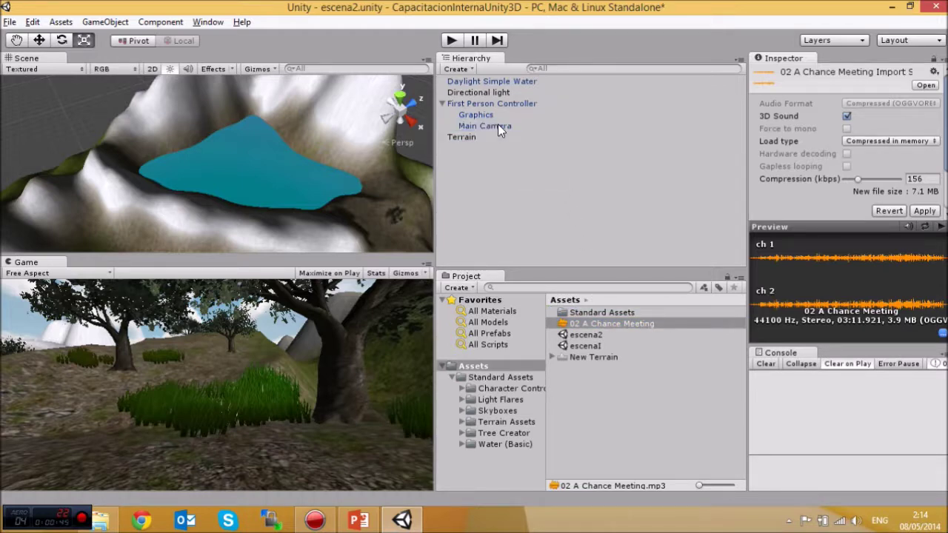
left_click(499, 126)
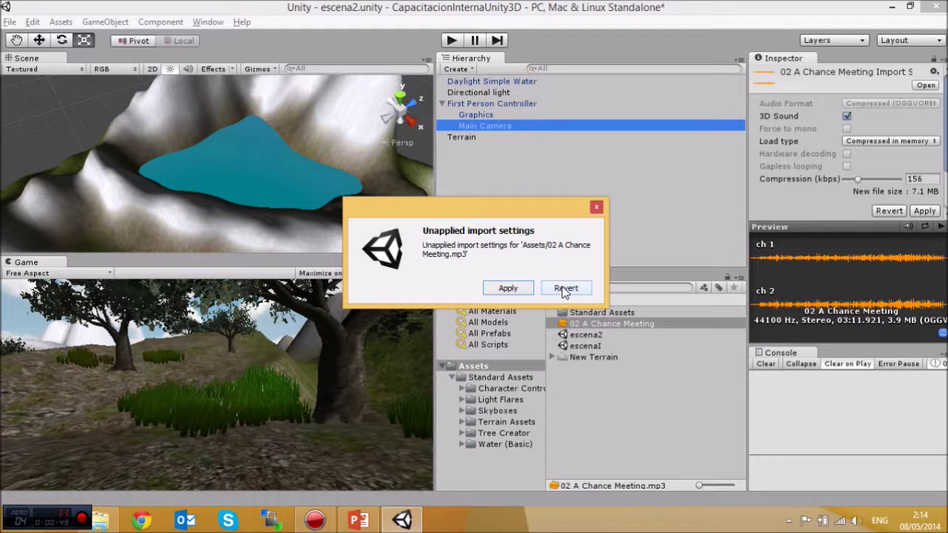
left_click(508, 288)
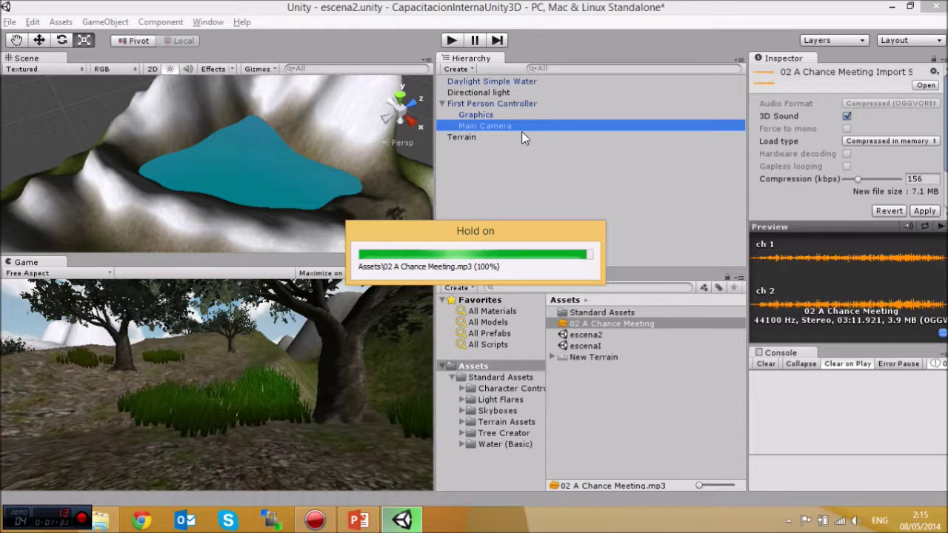
Select the Main Camera and expand the settings of its Audio Source component.
scroll(770, 323, "down", 4)
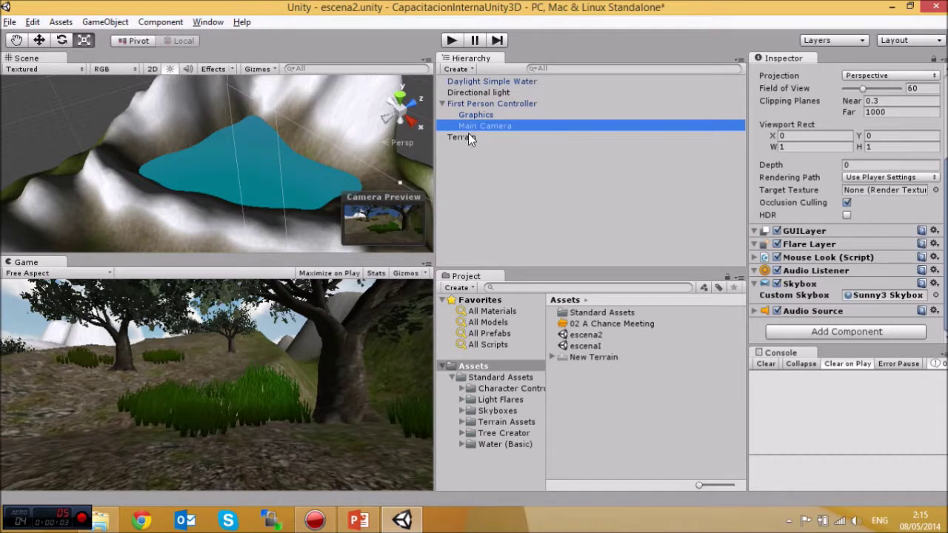
left_click(504, 136)
left_click(506, 125)
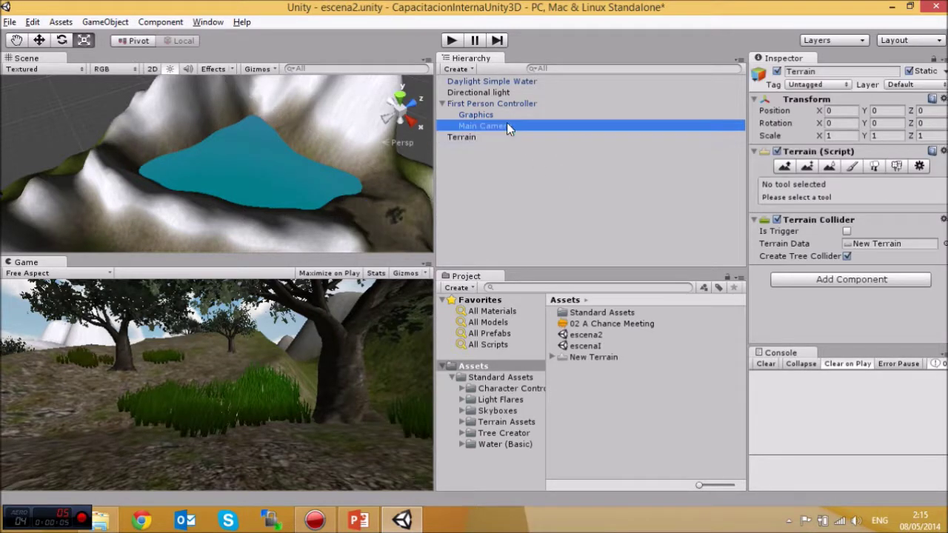
scroll(874, 207, "down", 5)
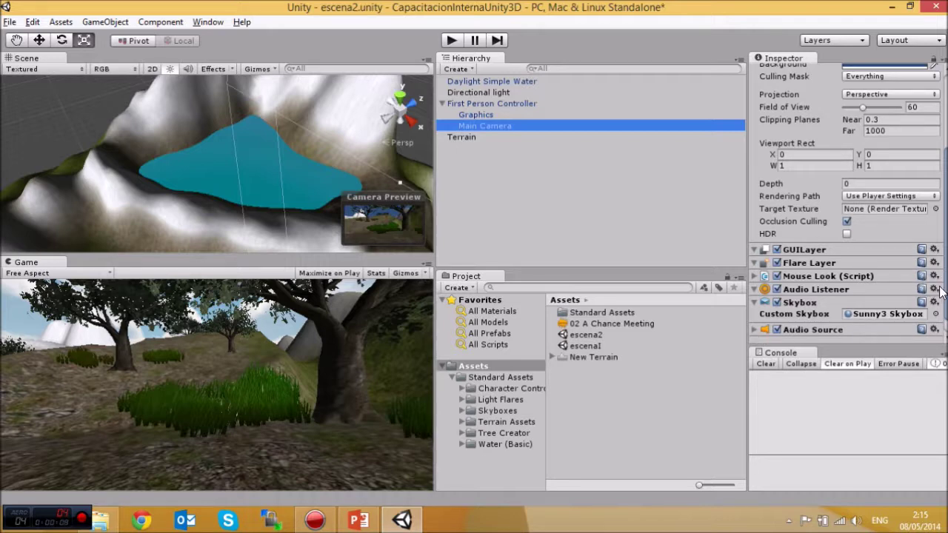
scroll(933, 296, "down", 2)
left_click(751, 311)
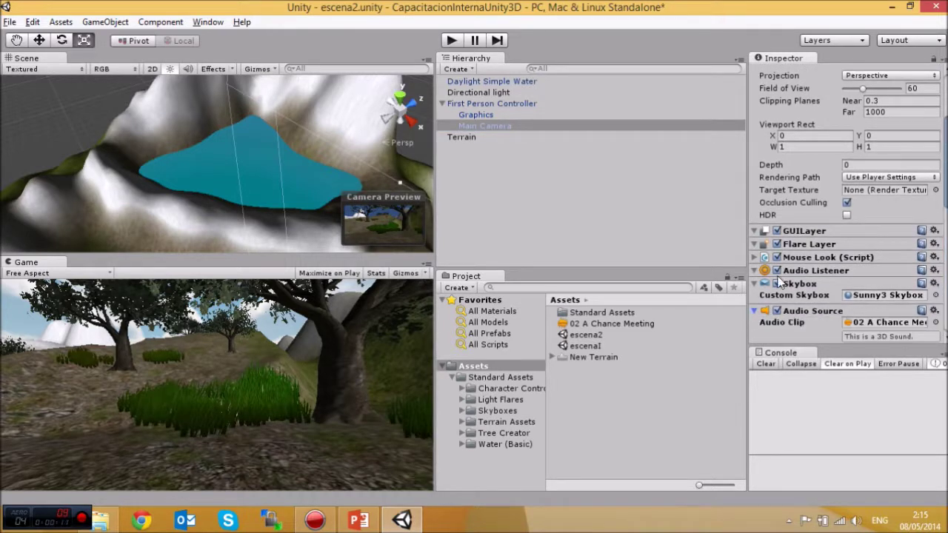
Enable Loop on the Main Camera's Audio Source.
scroll(810, 236, "down", 3)
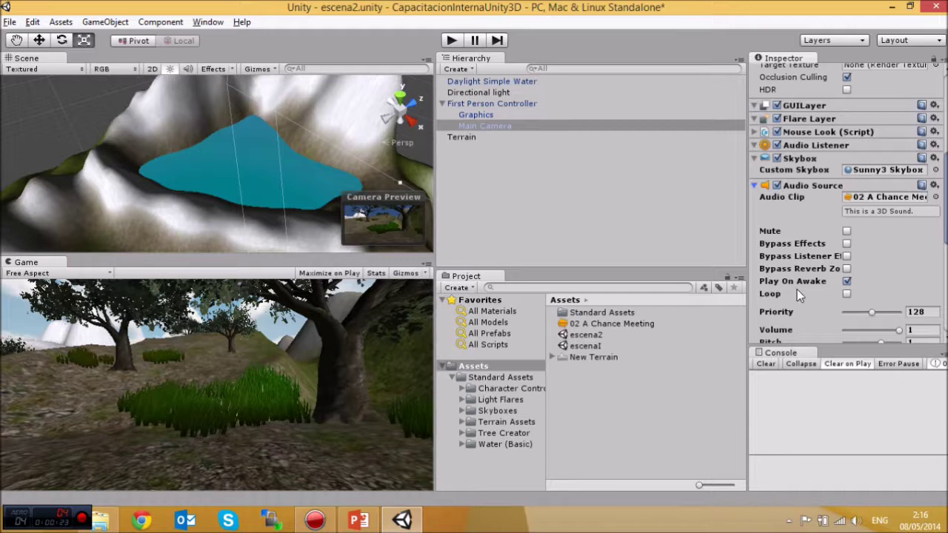
scroll(866, 297, "down", 2)
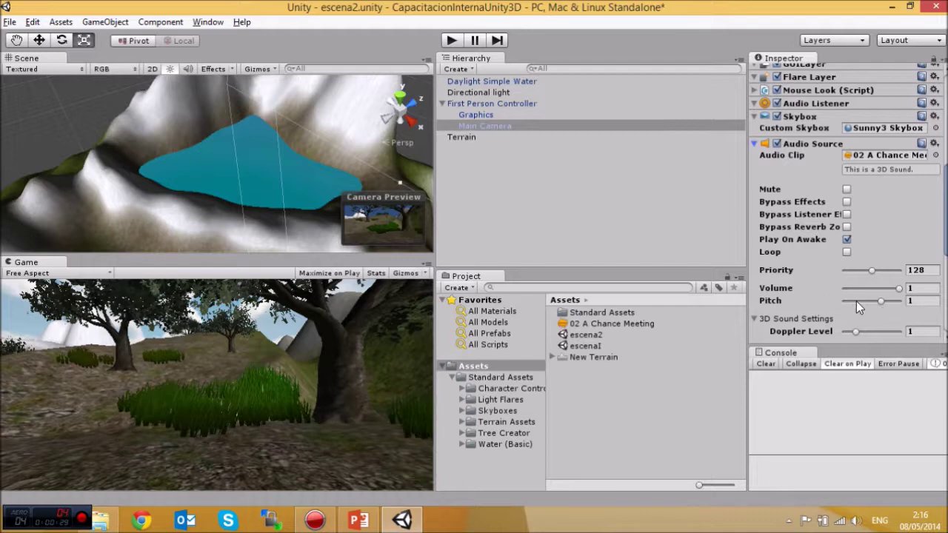
left_click(846, 253)
Set the Volume Rolloff in the Audio Source's 3D Sound Settings to Linear Rolloff.
scroll(899, 212, "down", 3)
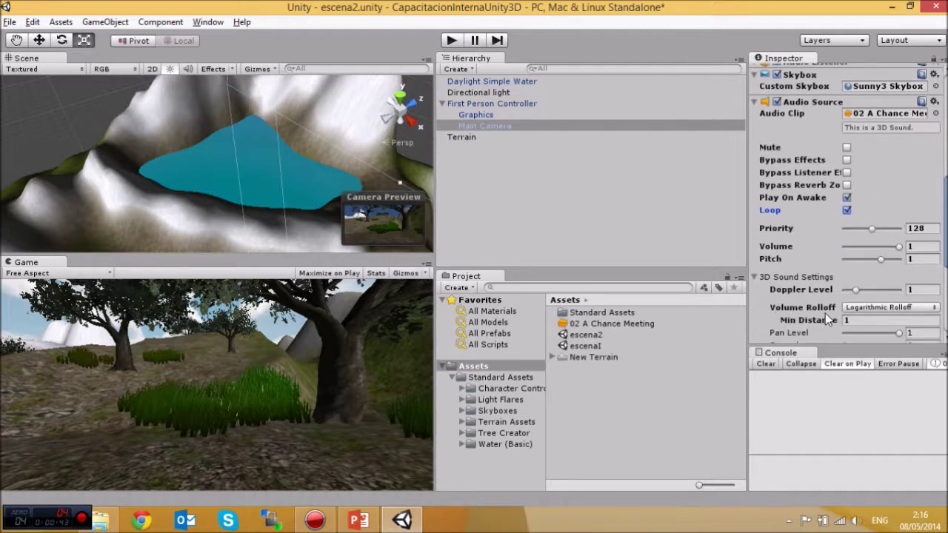
left_click(854, 308)
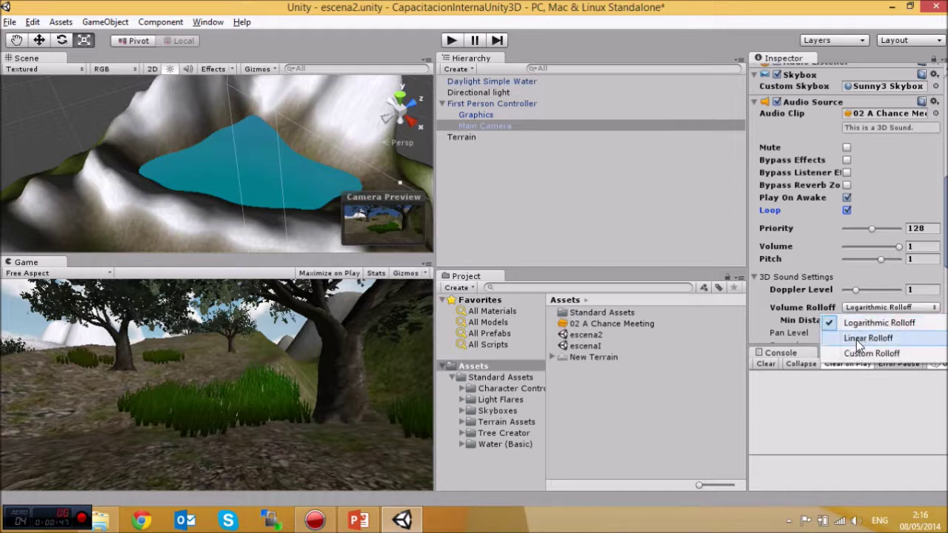
left_click(857, 340)
scroll(864, 233, "down", 3)
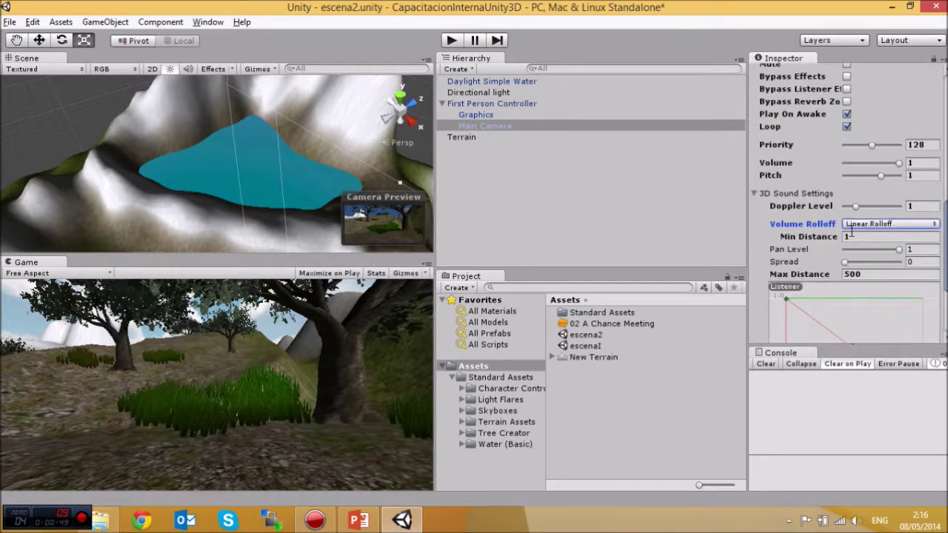
Switch the Volume Rolloff to Logarithmic Rolloff to compare its distance curve, and return it to Linear Rolloff.
left_click(853, 223)
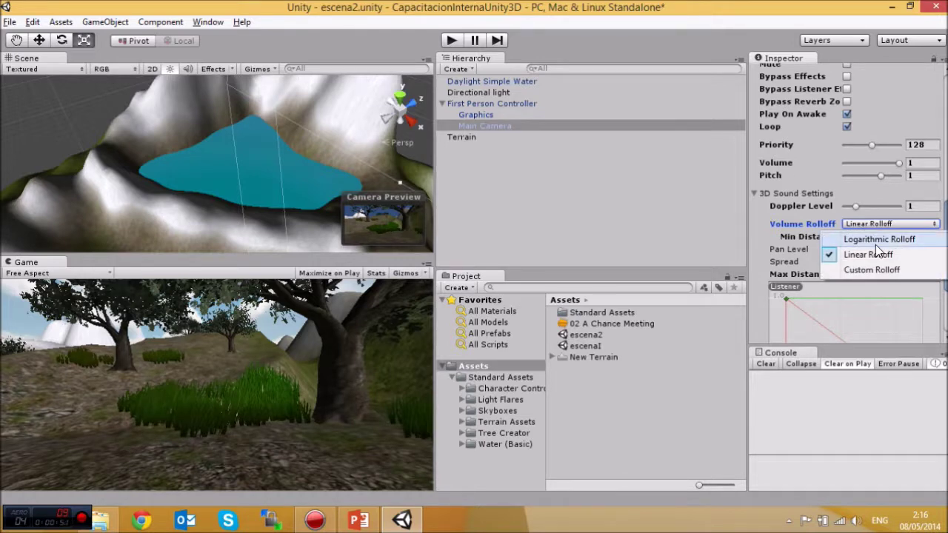
left_click(876, 240)
scroll(888, 208, "down", 3)
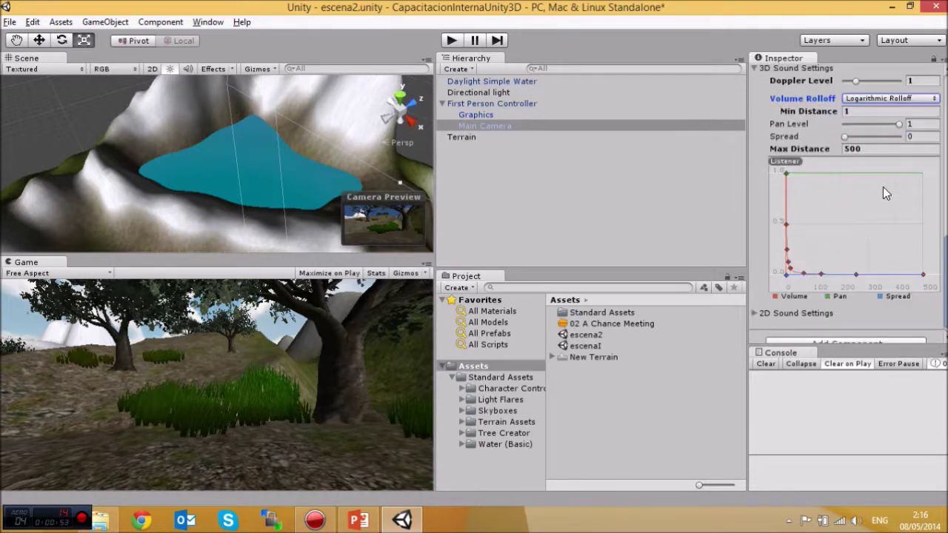
left_click(880, 99)
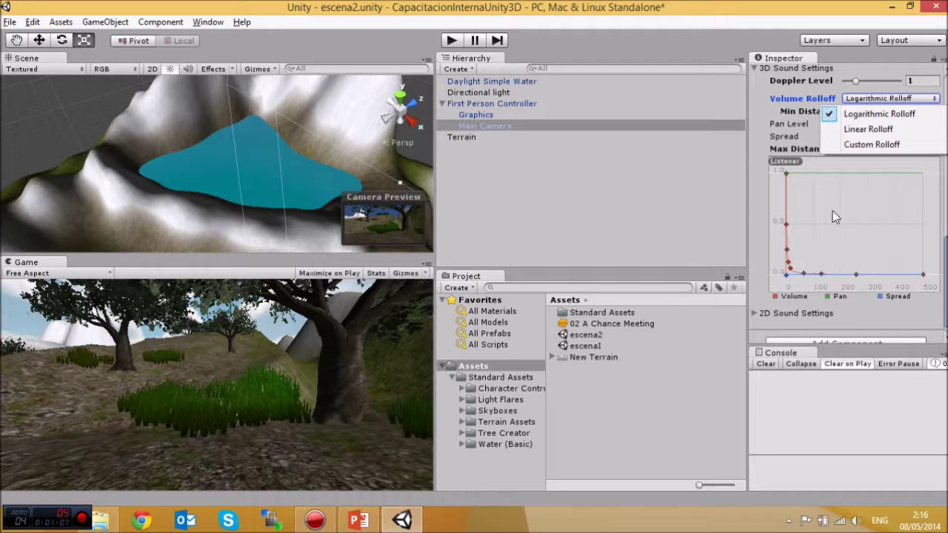
left_click(851, 130)
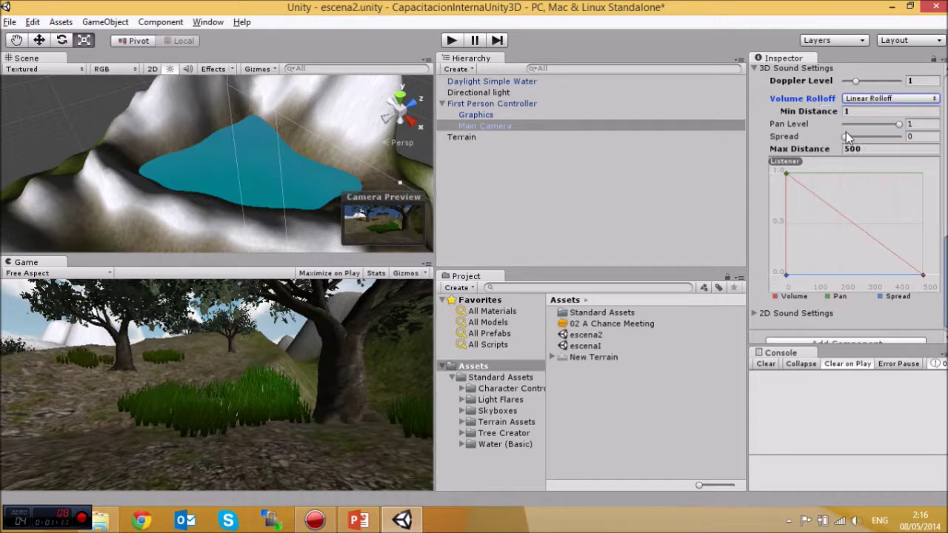
Switch the Volume Rolloff to Custom Rolloff to view its distance curve, and return it to Linear Rolloff.
left_click(860, 101)
left_click(865, 145)
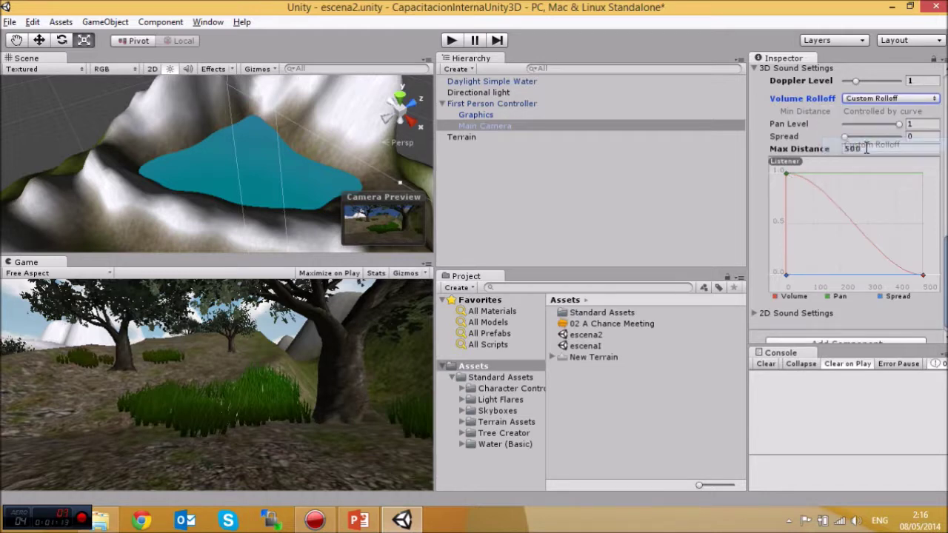
left_click(873, 102)
left_click(869, 126)
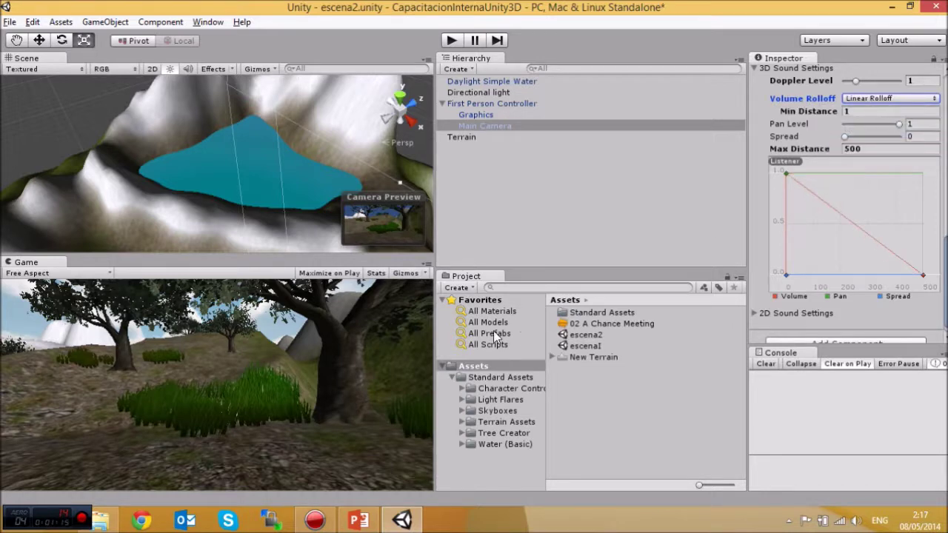
Play-test the scene with its background music, stop the test and save the scene.
left_click(452, 41)
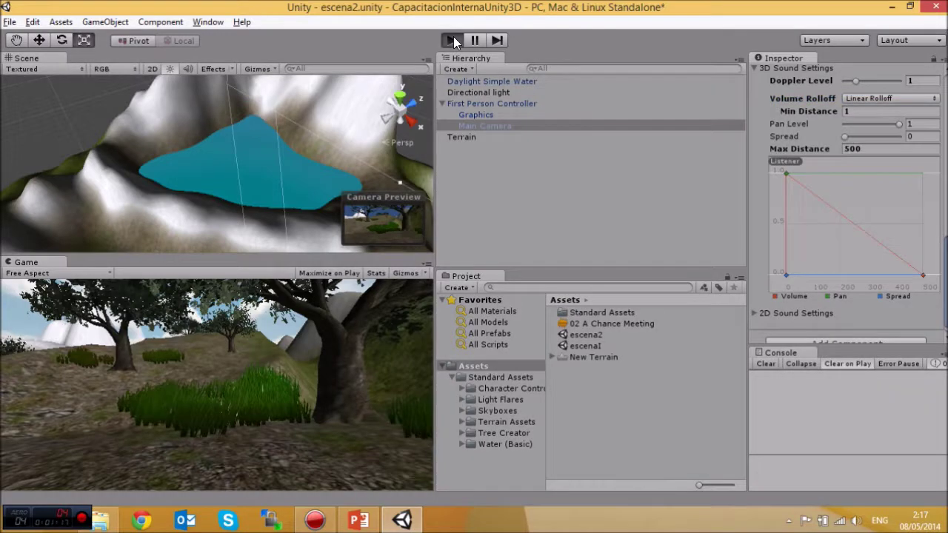
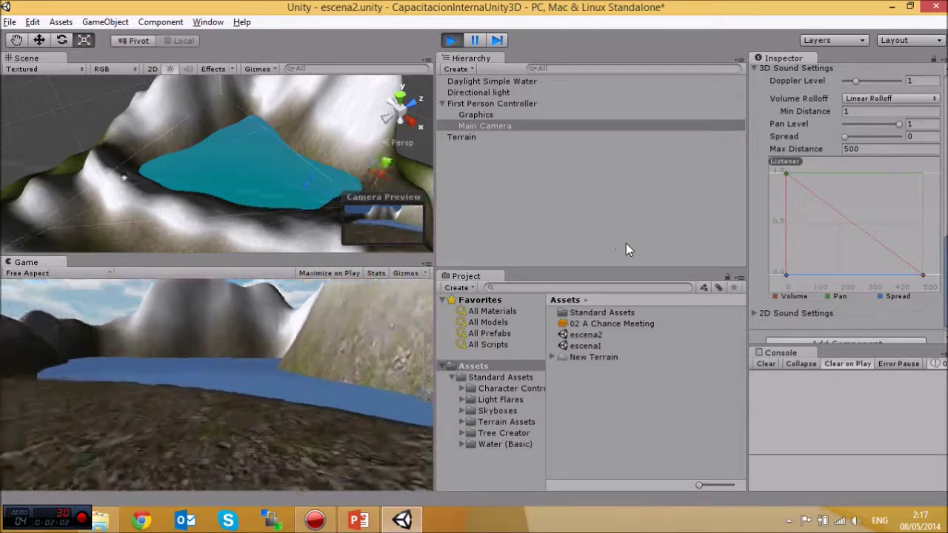
left_click(450, 42)
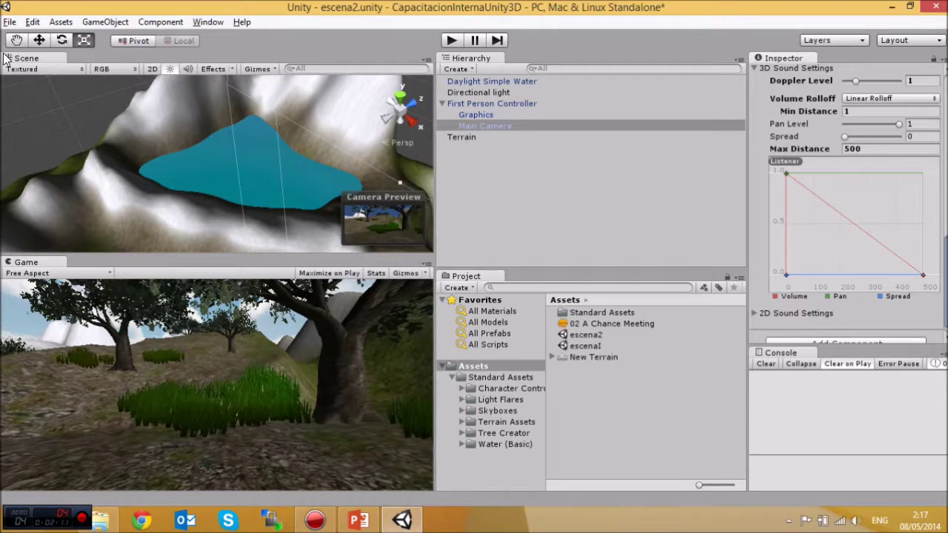
left_click(11, 23)
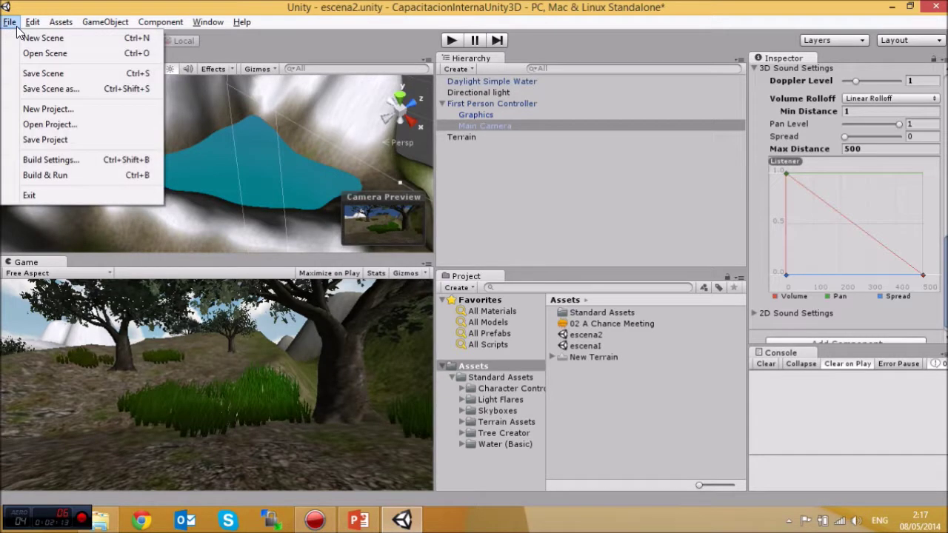
left_click(43, 73)
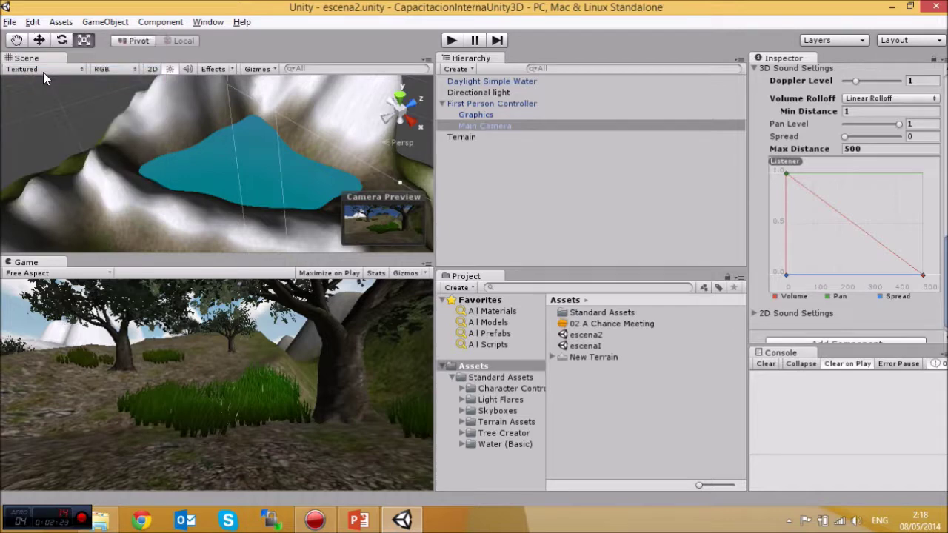
Open the Build Settings, exclude the existing escena2.unity entries from the build and add the current scene as the only enabled one.
left_click(10, 22)
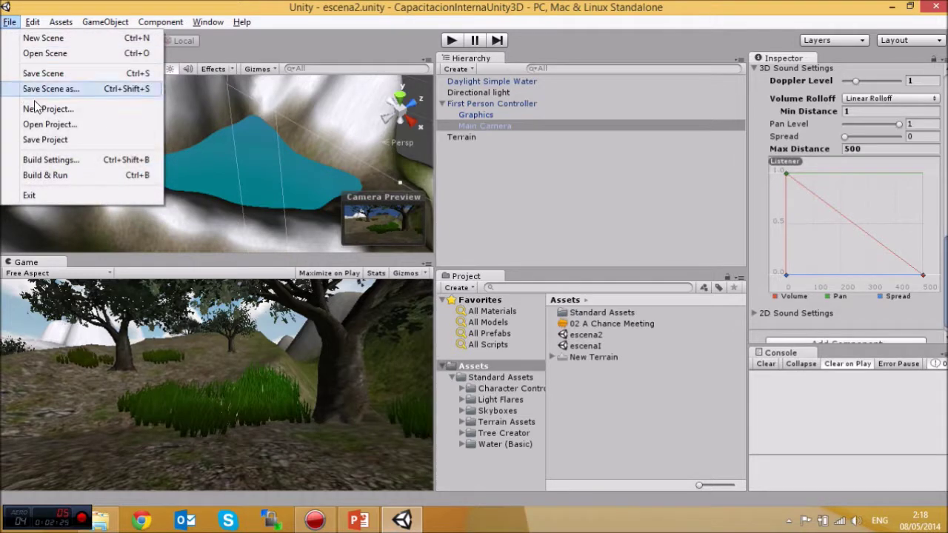
left_click(50, 160)
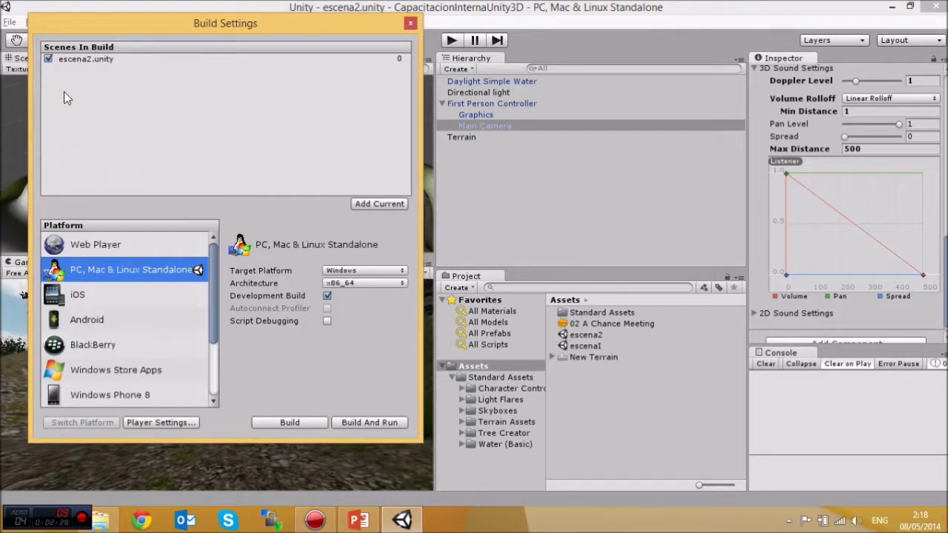
left_click(47, 59)
left_click(354, 205)
left_click(386, 206)
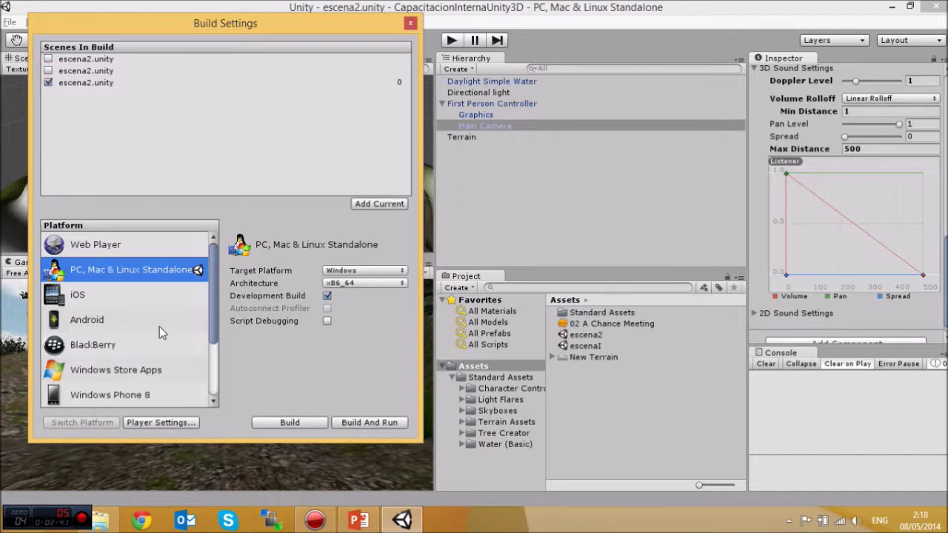
Examine the build options of the available platforms, from Web Player and Android through Windows Phone 8 to Xbox 360, PS3 and Wii.
left_click(117, 248)
left_click(130, 272)
left_click(106, 325)
left_click(127, 343)
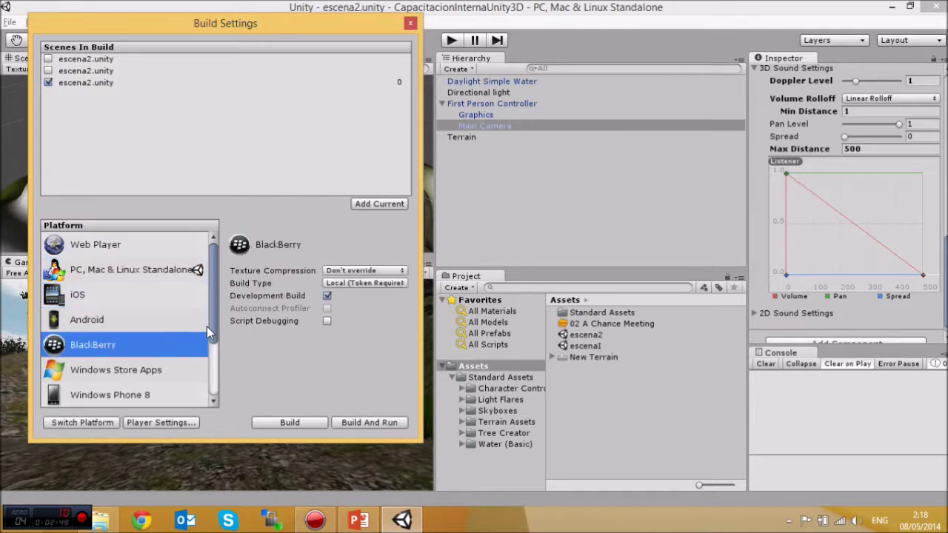
scroll(208, 338, "down", 1)
left_click(155, 326)
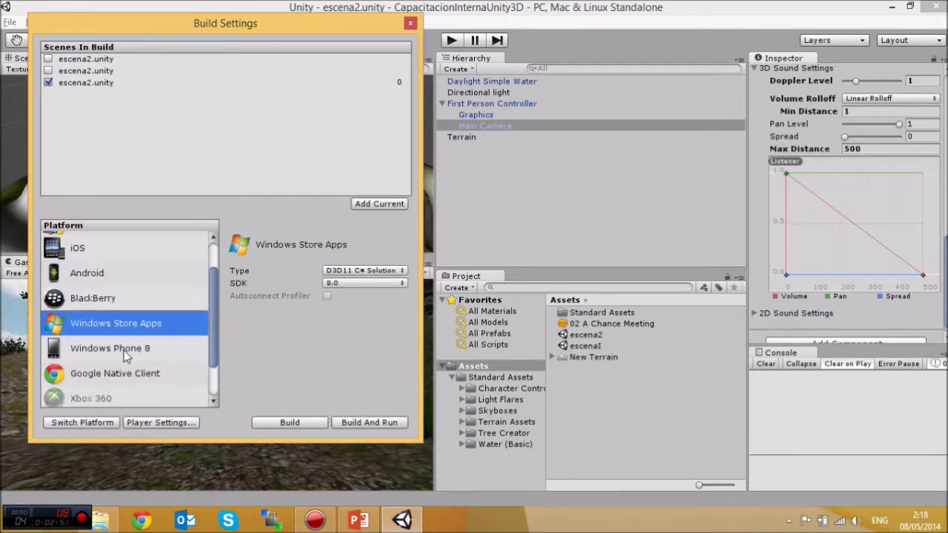
left_click(124, 349)
scroll(205, 347, "down", 1)
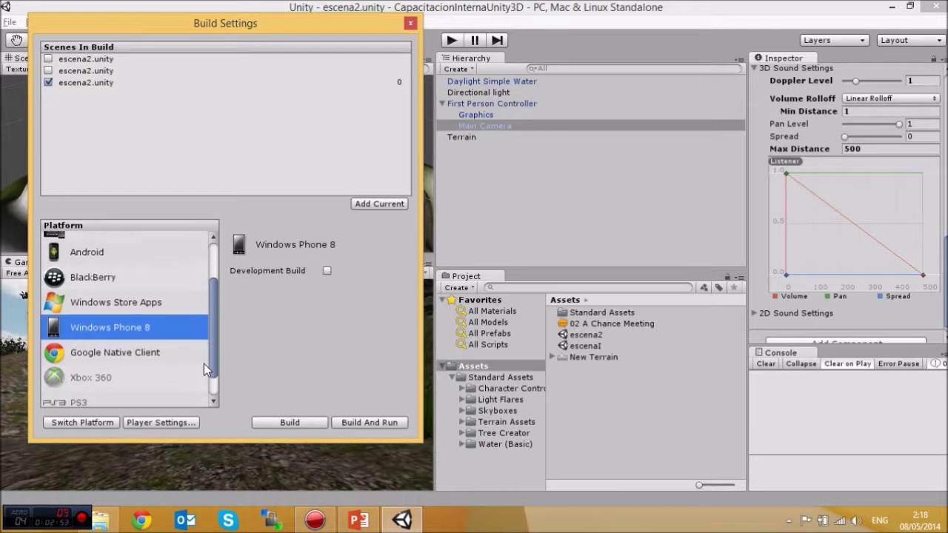
left_click(143, 350)
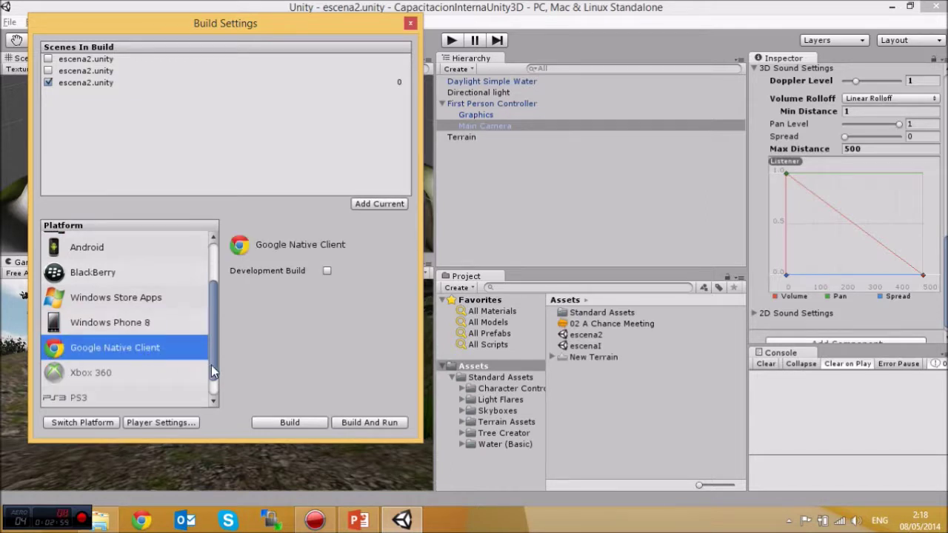
scroll(211, 365, "down", 1)
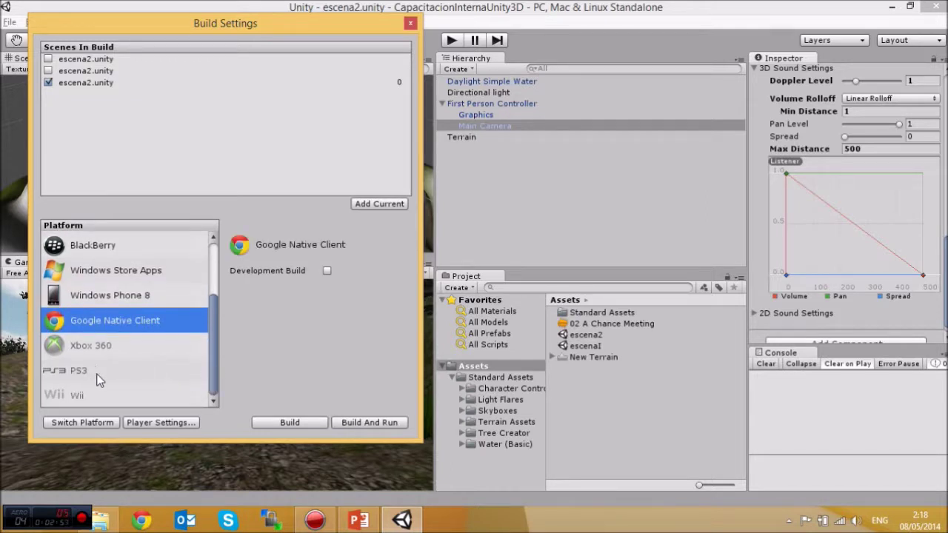
key("Down")
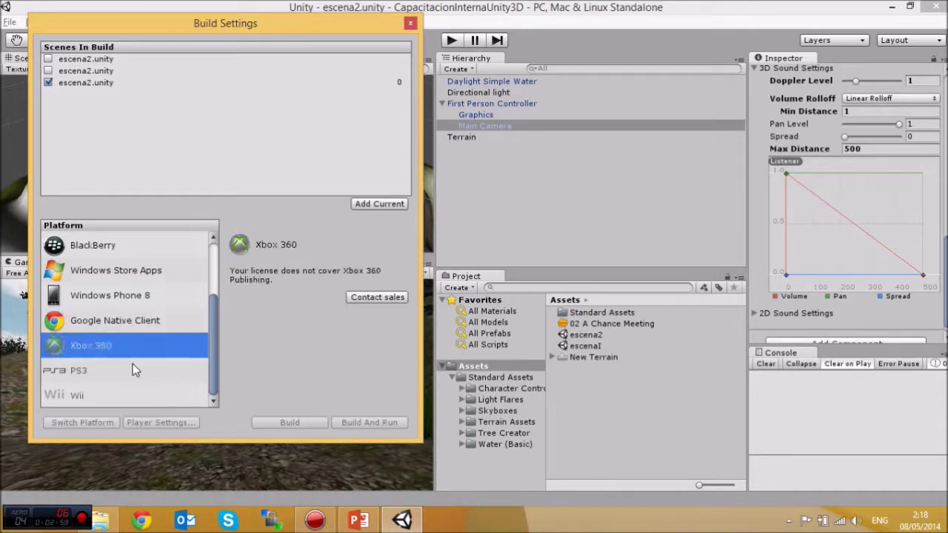
key("Down")
key("Down")
key("Up")
key("Up")
left_click(130, 373)
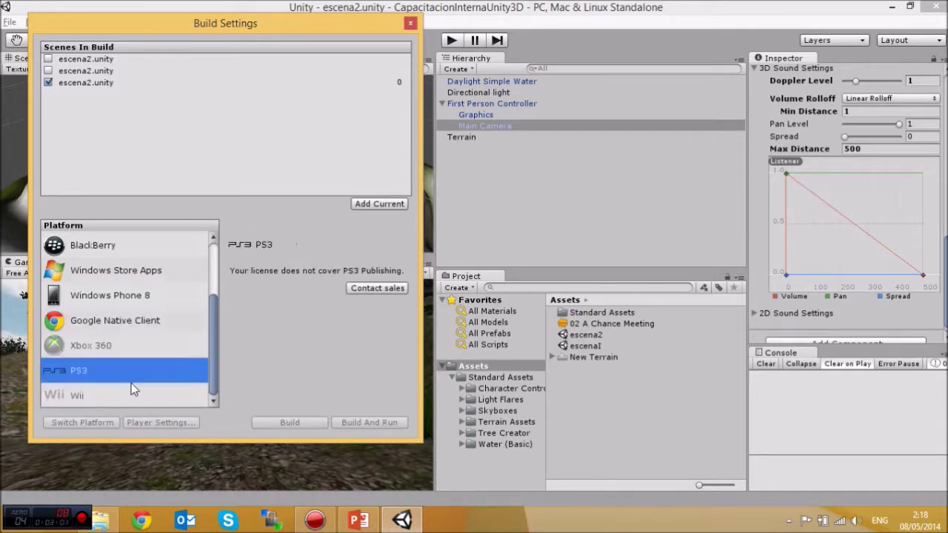
left_click(134, 389)
left_click_drag(208, 367, 206, 291)
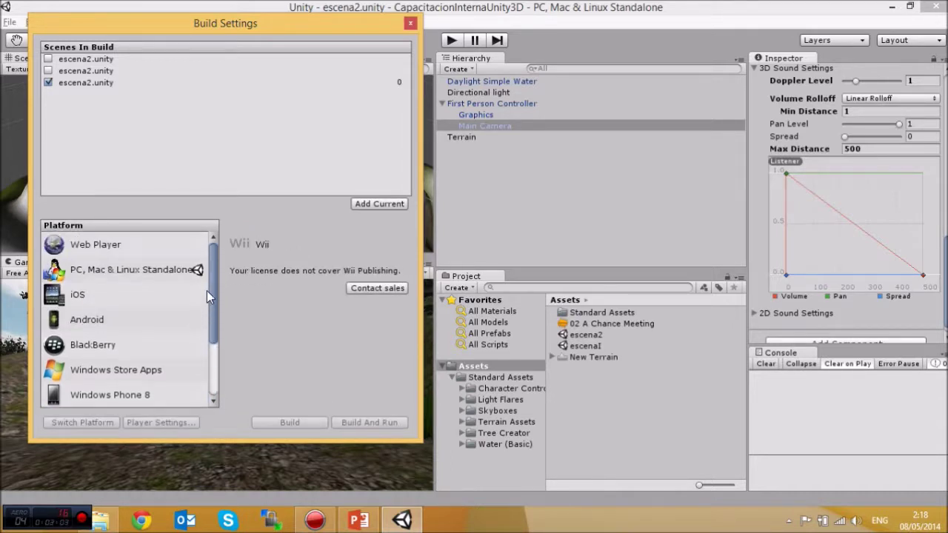
Choose PC, Mac & Linux Standalone as the build platform with target Windows, architecture x86_64 and Development Build enabled.
left_click(98, 271)
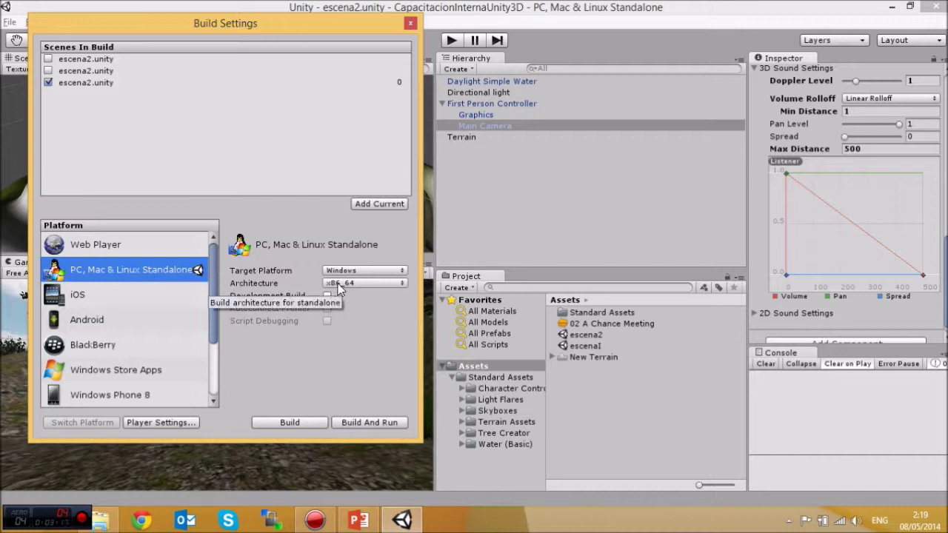
left_click(348, 273)
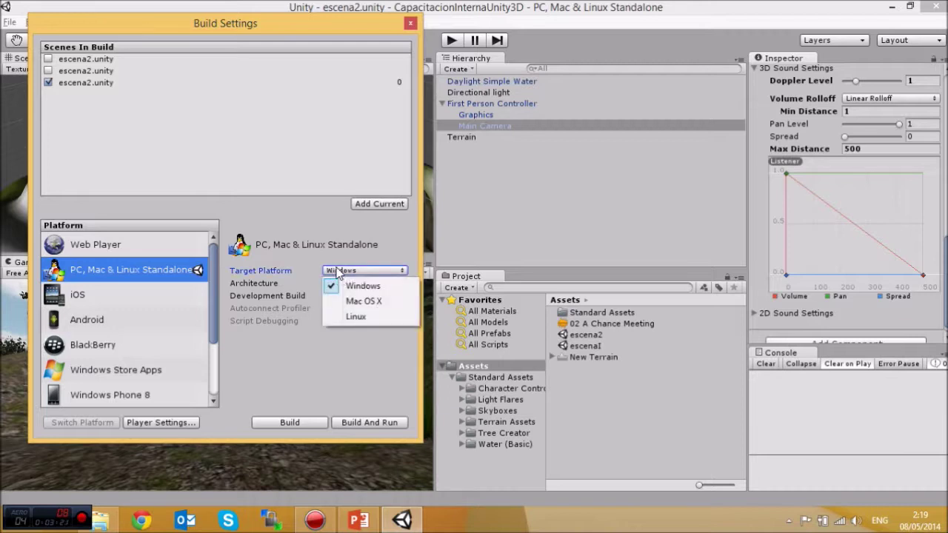
left_click(340, 285)
left_click(337, 284)
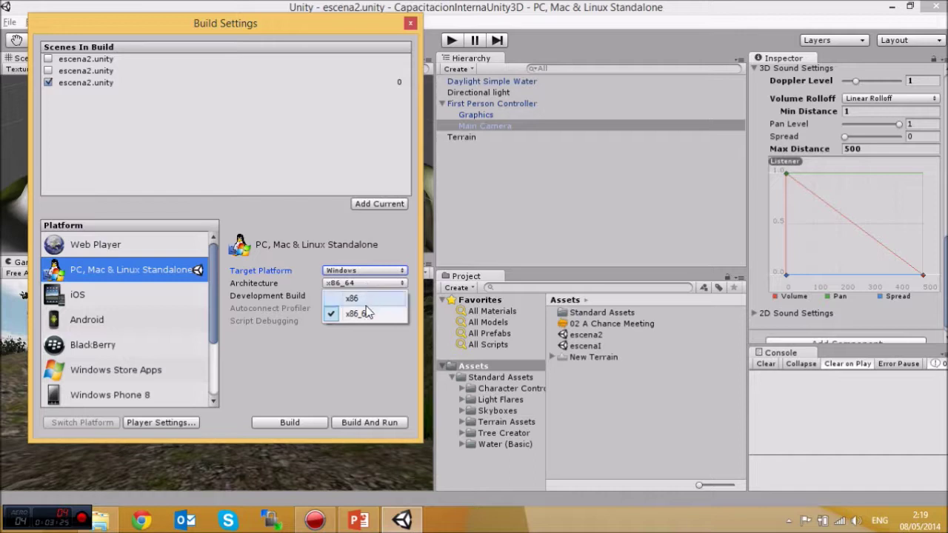
left_click(363, 312)
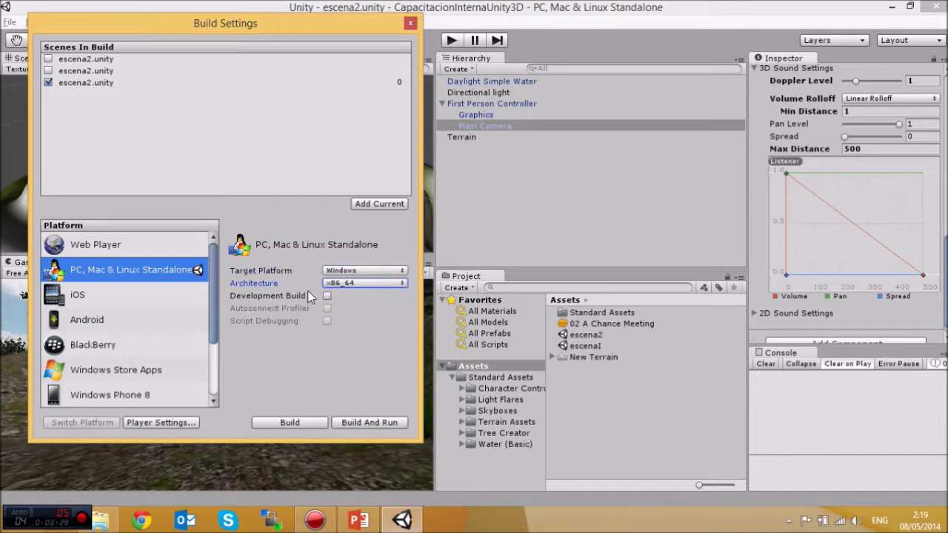
left_click(326, 296)
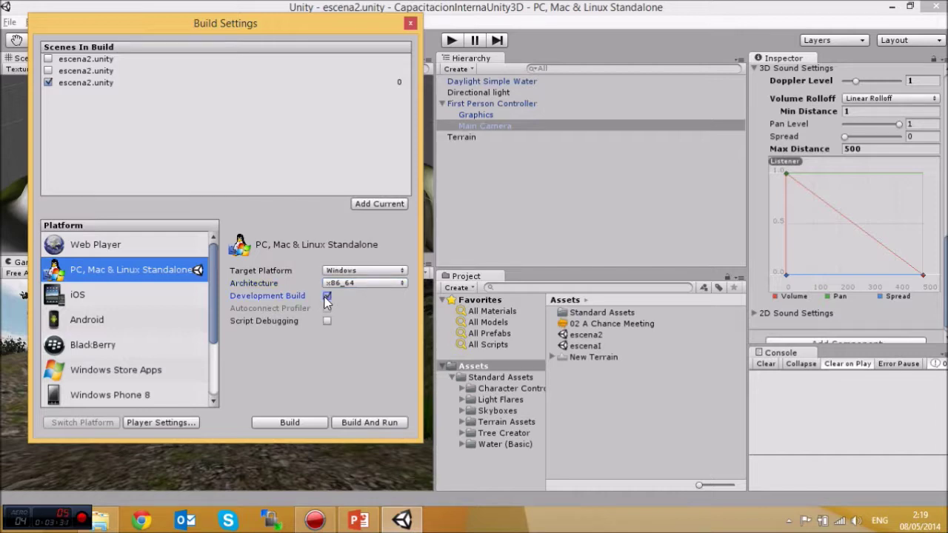
Build the Windows executable as Capacitacion in the project folder, replacing the existing file.
left_click(291, 422)
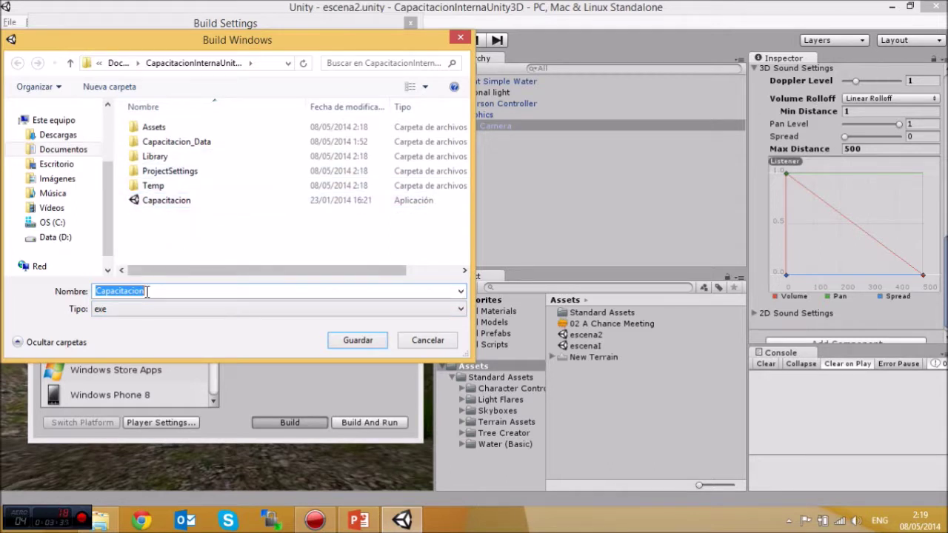
left_click(168, 201)
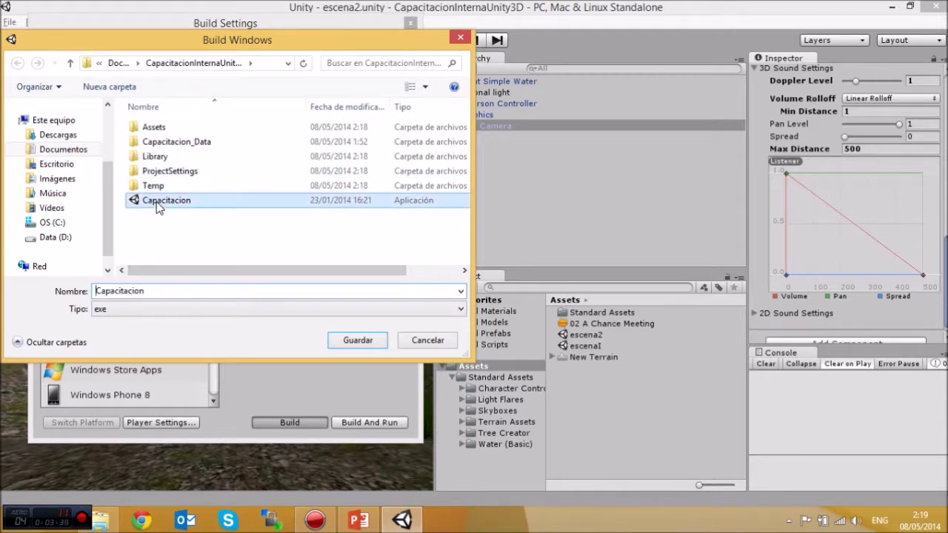
left_click(357, 342)
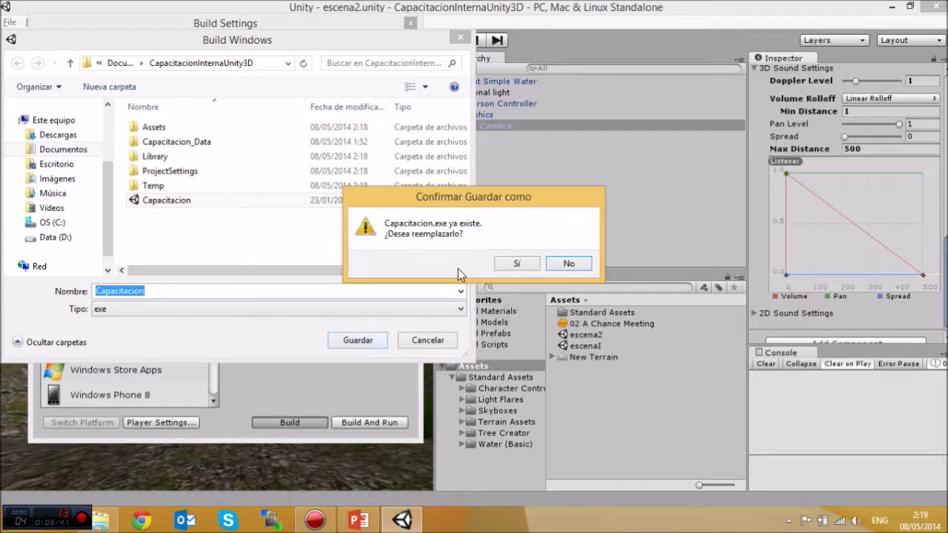
left_click(516, 265)
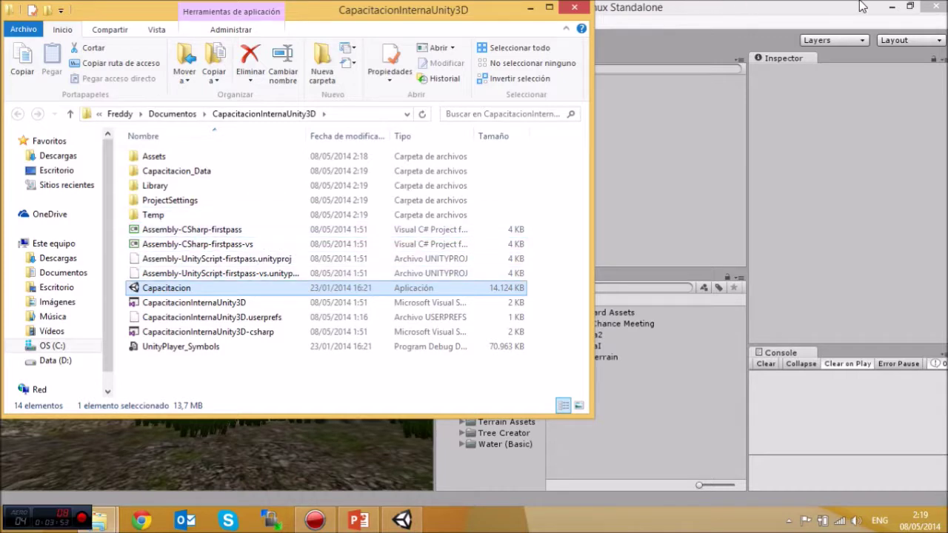
Minimise the Unity editor and run the built Capacitacion application with the high-performance NVIDIA graphics processor.
left_click(891, 10)
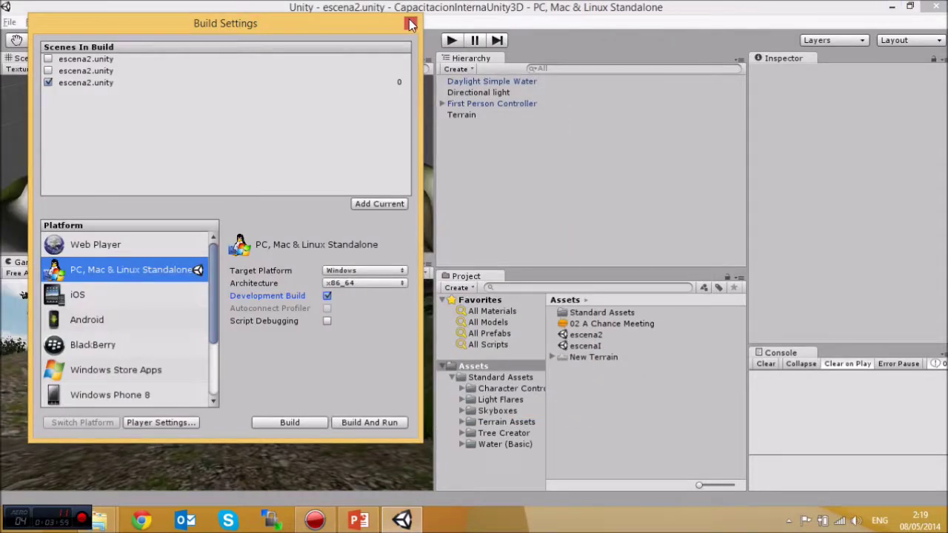
left_click(898, 7)
left_click(899, 7)
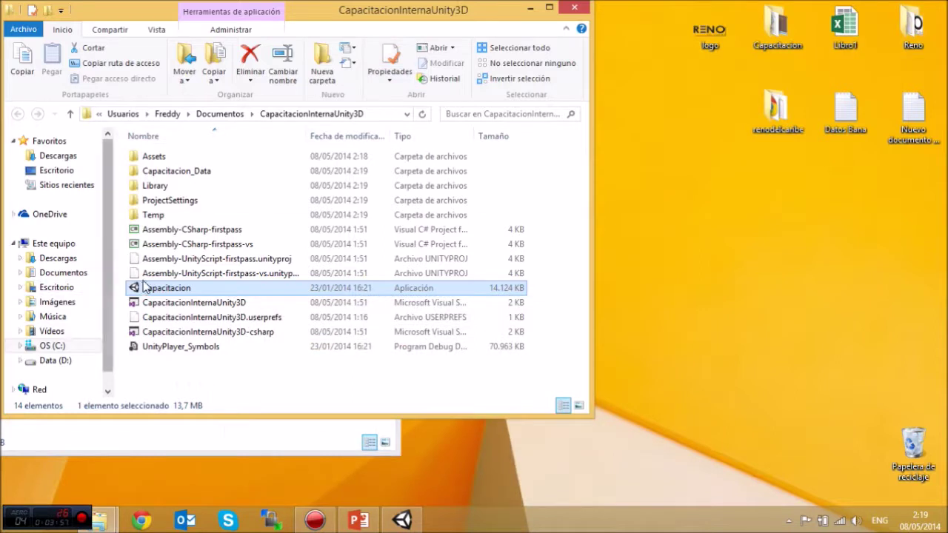
right_click(154, 290)
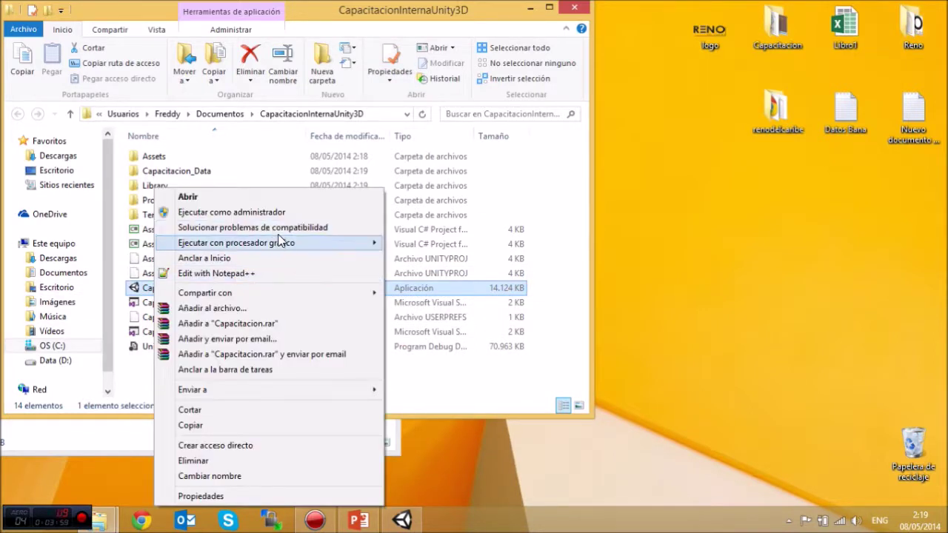
mouse_move(322, 252)
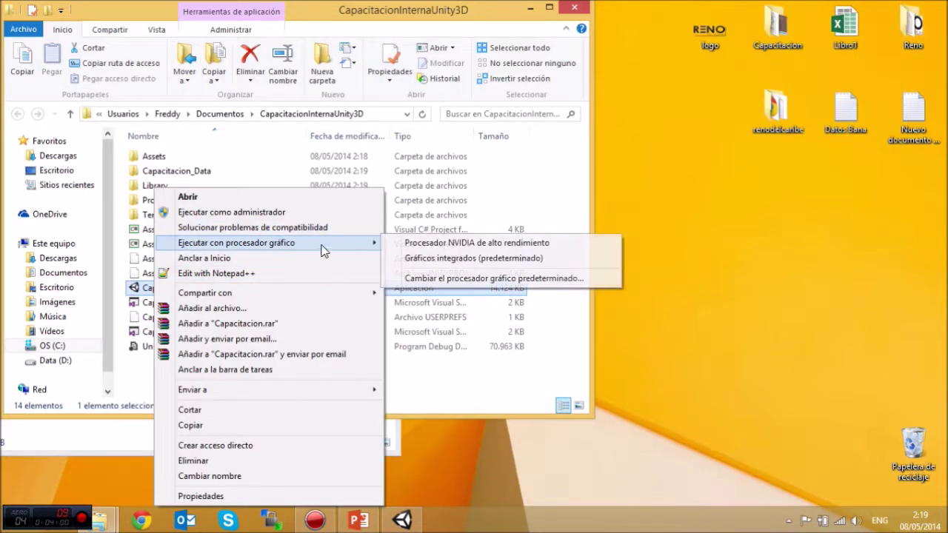
left_click(455, 242)
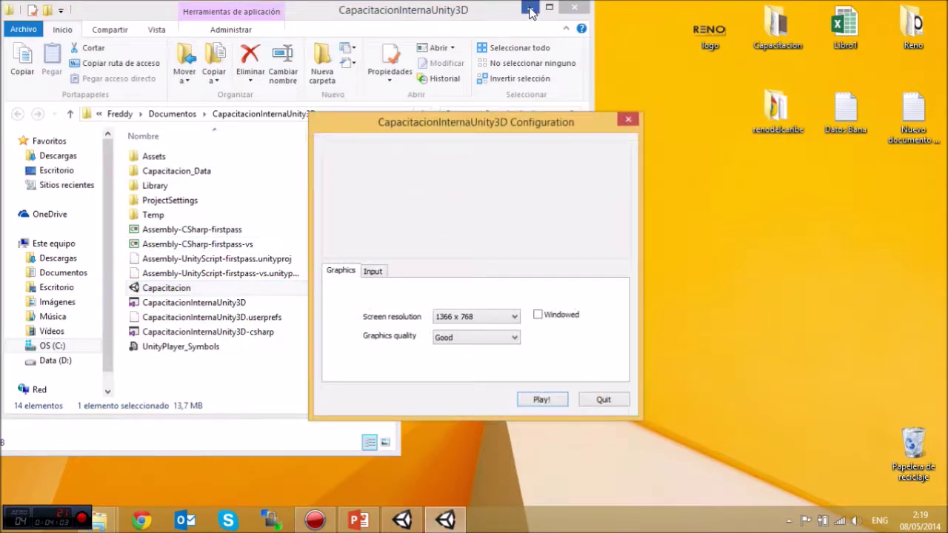
Minimise the CapacitacionInternaUnity3D project folder window and the Capacitacion music folder window, leaving the game's configuration dialog on the desktop.
left_click(530, 8)
left_click_drag(319, 47, 430, 34)
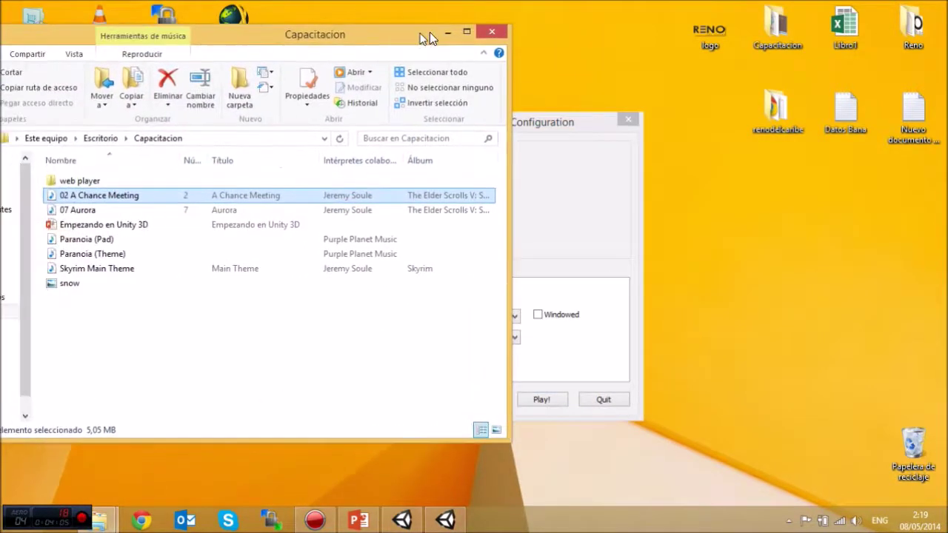
left_click(445, 32)
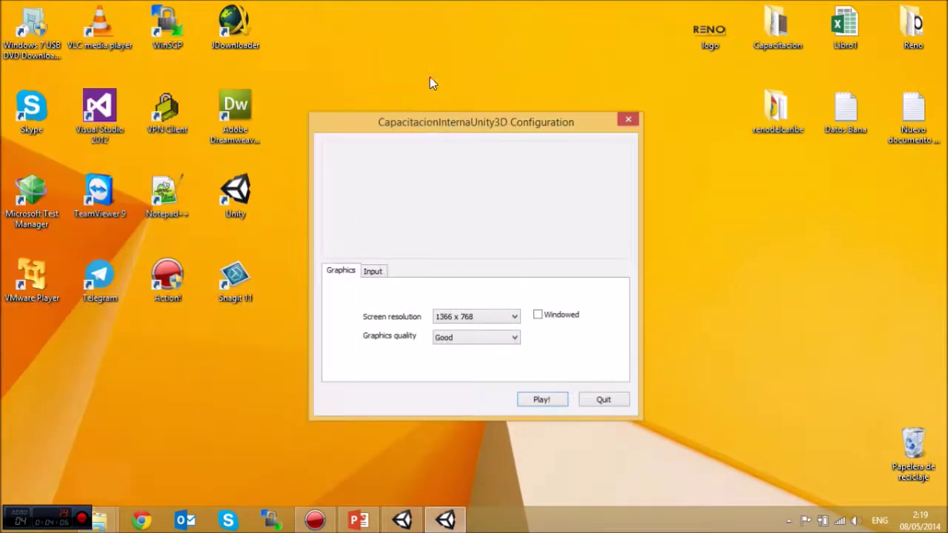
Configure the game's launch graphics with a 1366 x 768 screen resolution and Beautiful graphics quality.
left_click(436, 319)
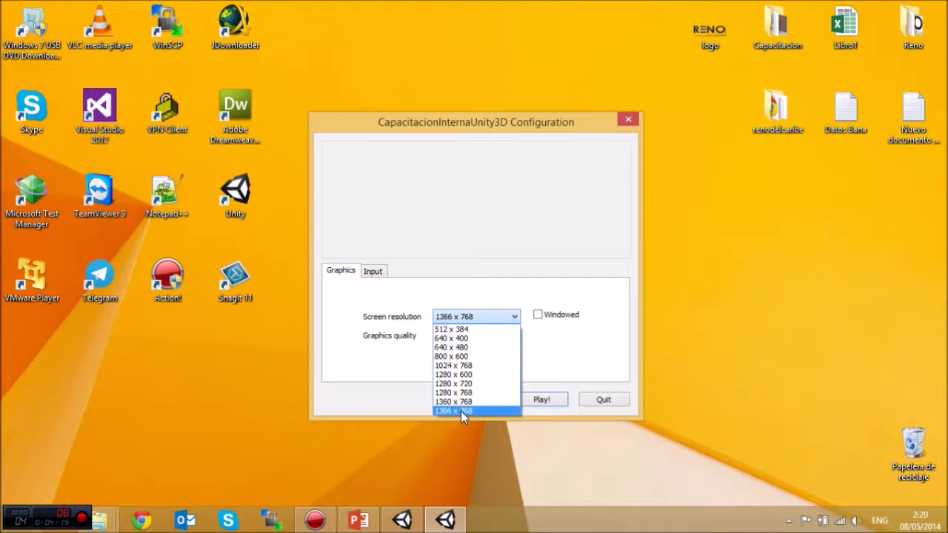
left_click(484, 409)
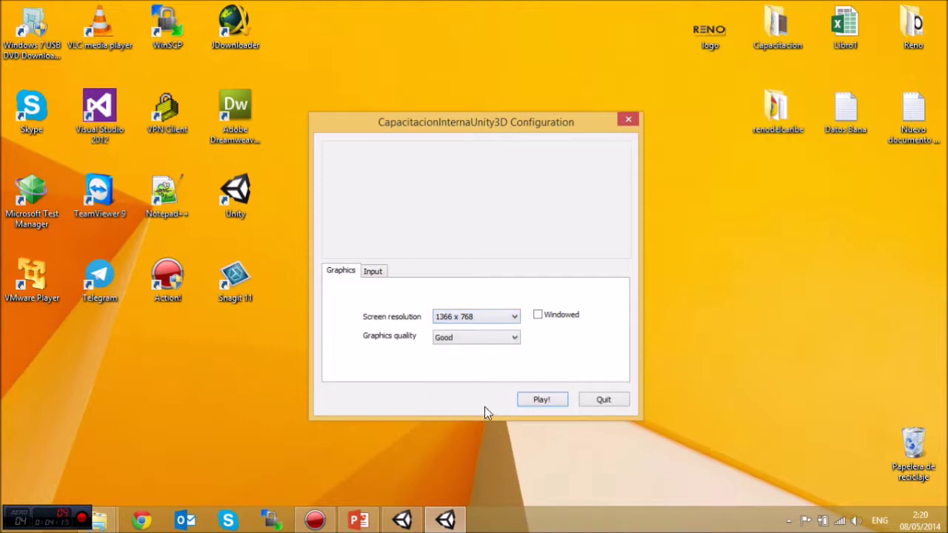
left_click(440, 340)
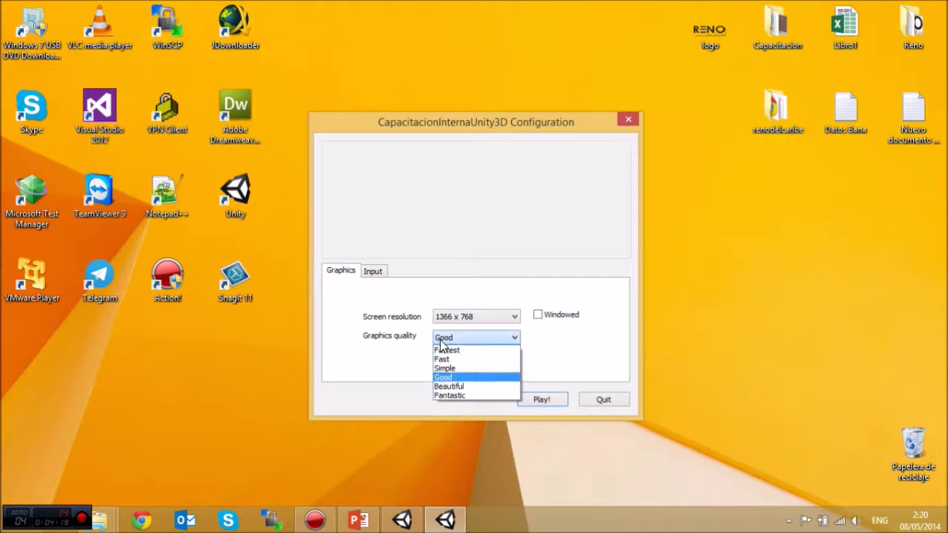
left_click(465, 386)
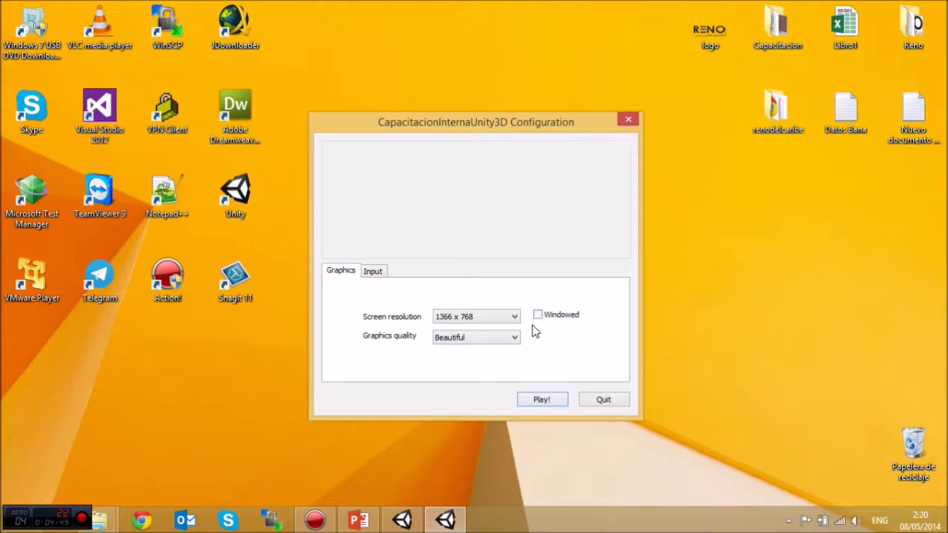
Review the game's primary and secondary input control assignments and return to the graphics settings.
left_click(373, 272)
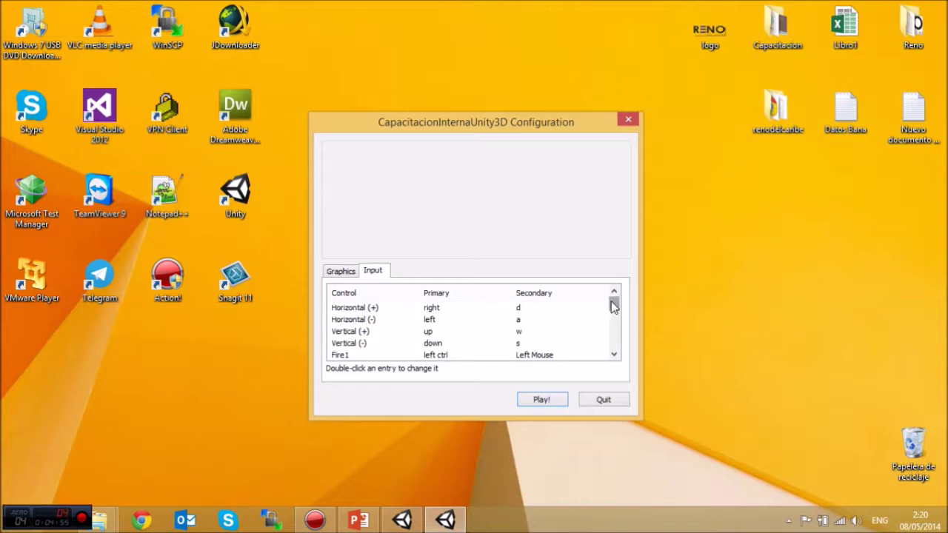
left_click_drag(613, 314, 612, 290)
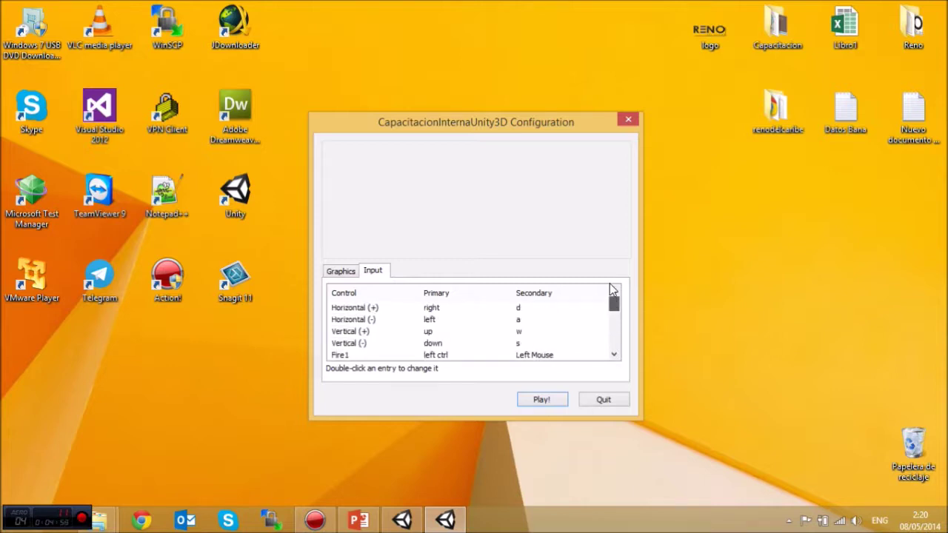
left_click(339, 271)
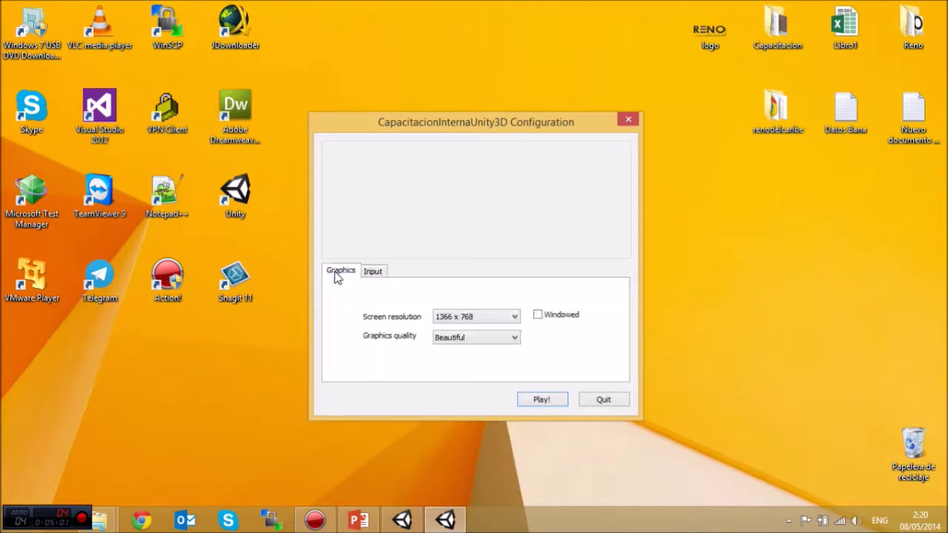
Launch the built game with the chosen settings and walk the player backwards through the terrain.
left_click(557, 400)
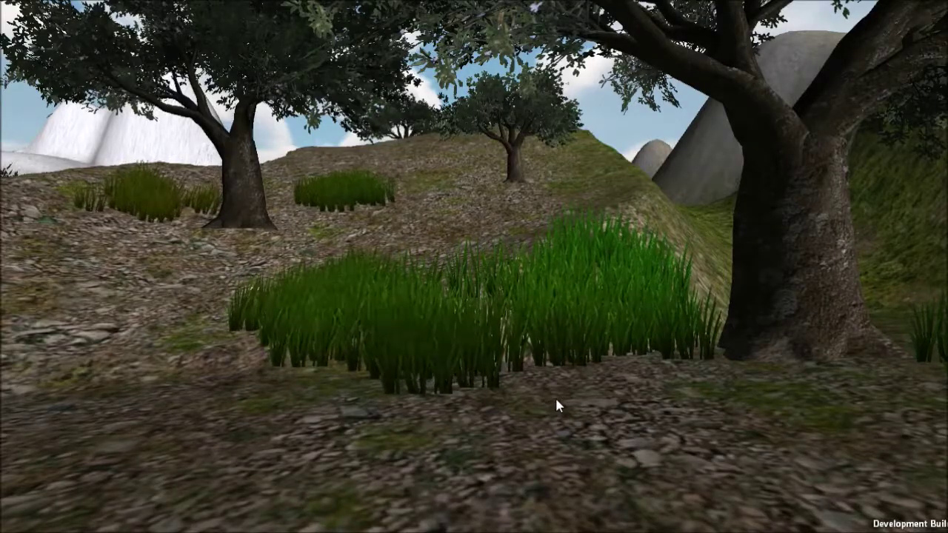
key("s")
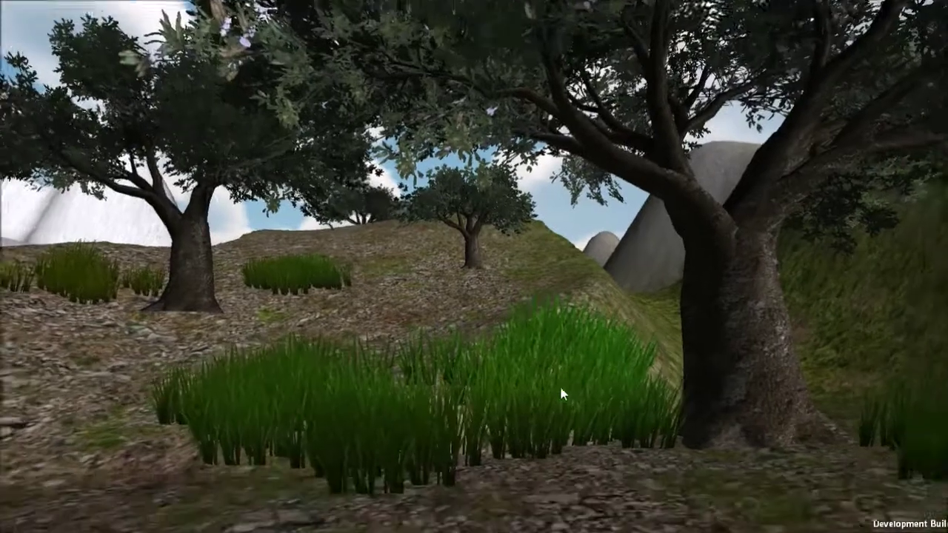